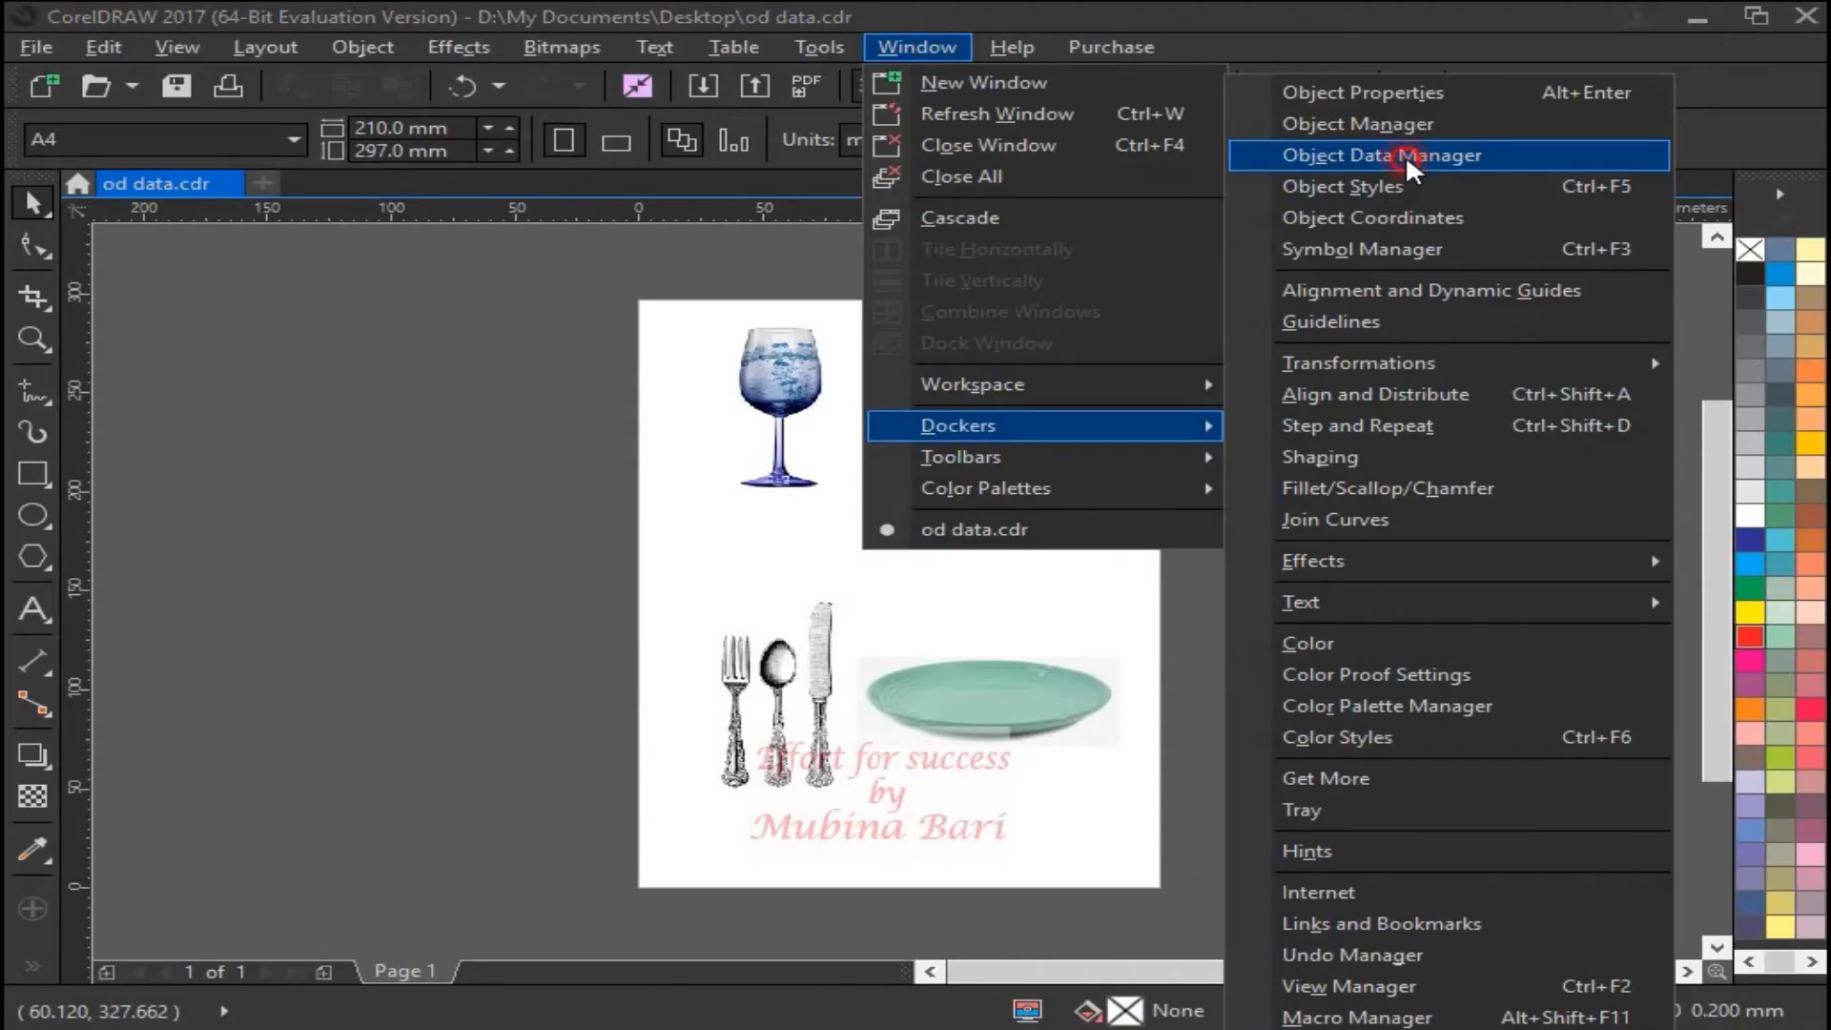
- Open the Object Data Manager and select the bitmap with the grey fork and spoon
{"action": "left_click", "coordinate": [1406, 154]}
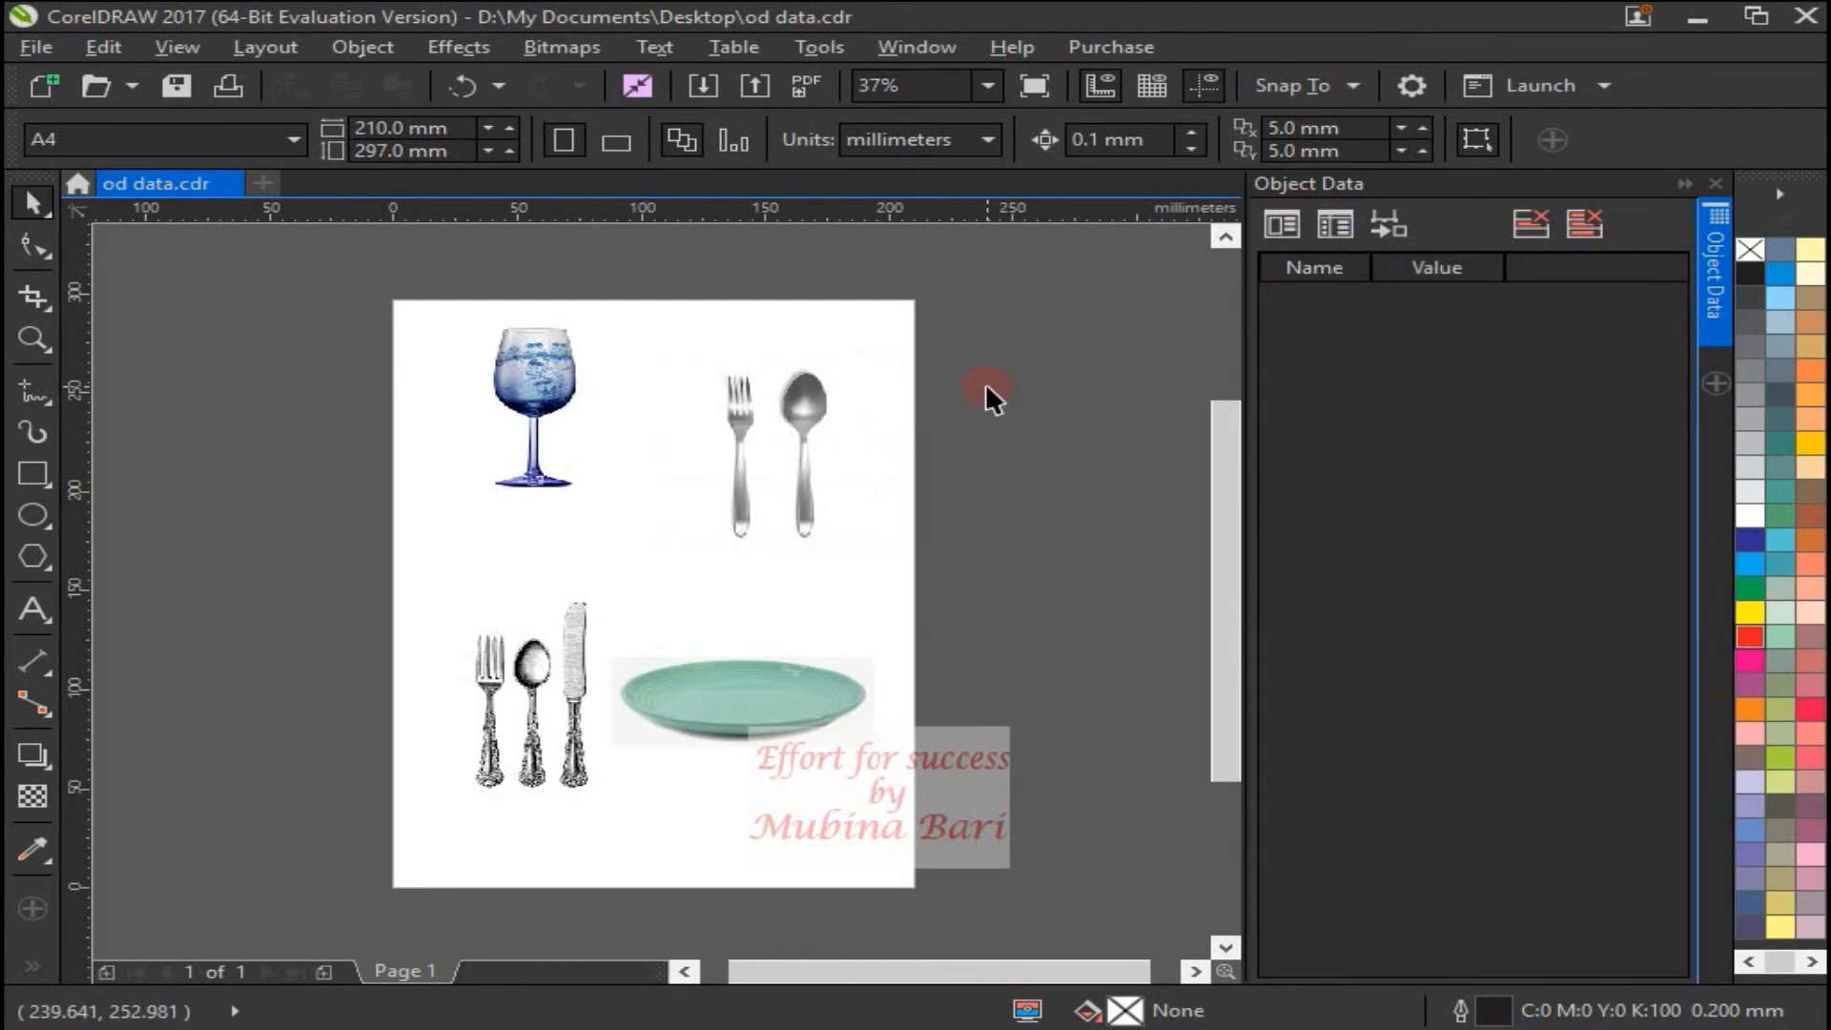
{"action": "left_click", "coordinate": [1292, 299]}
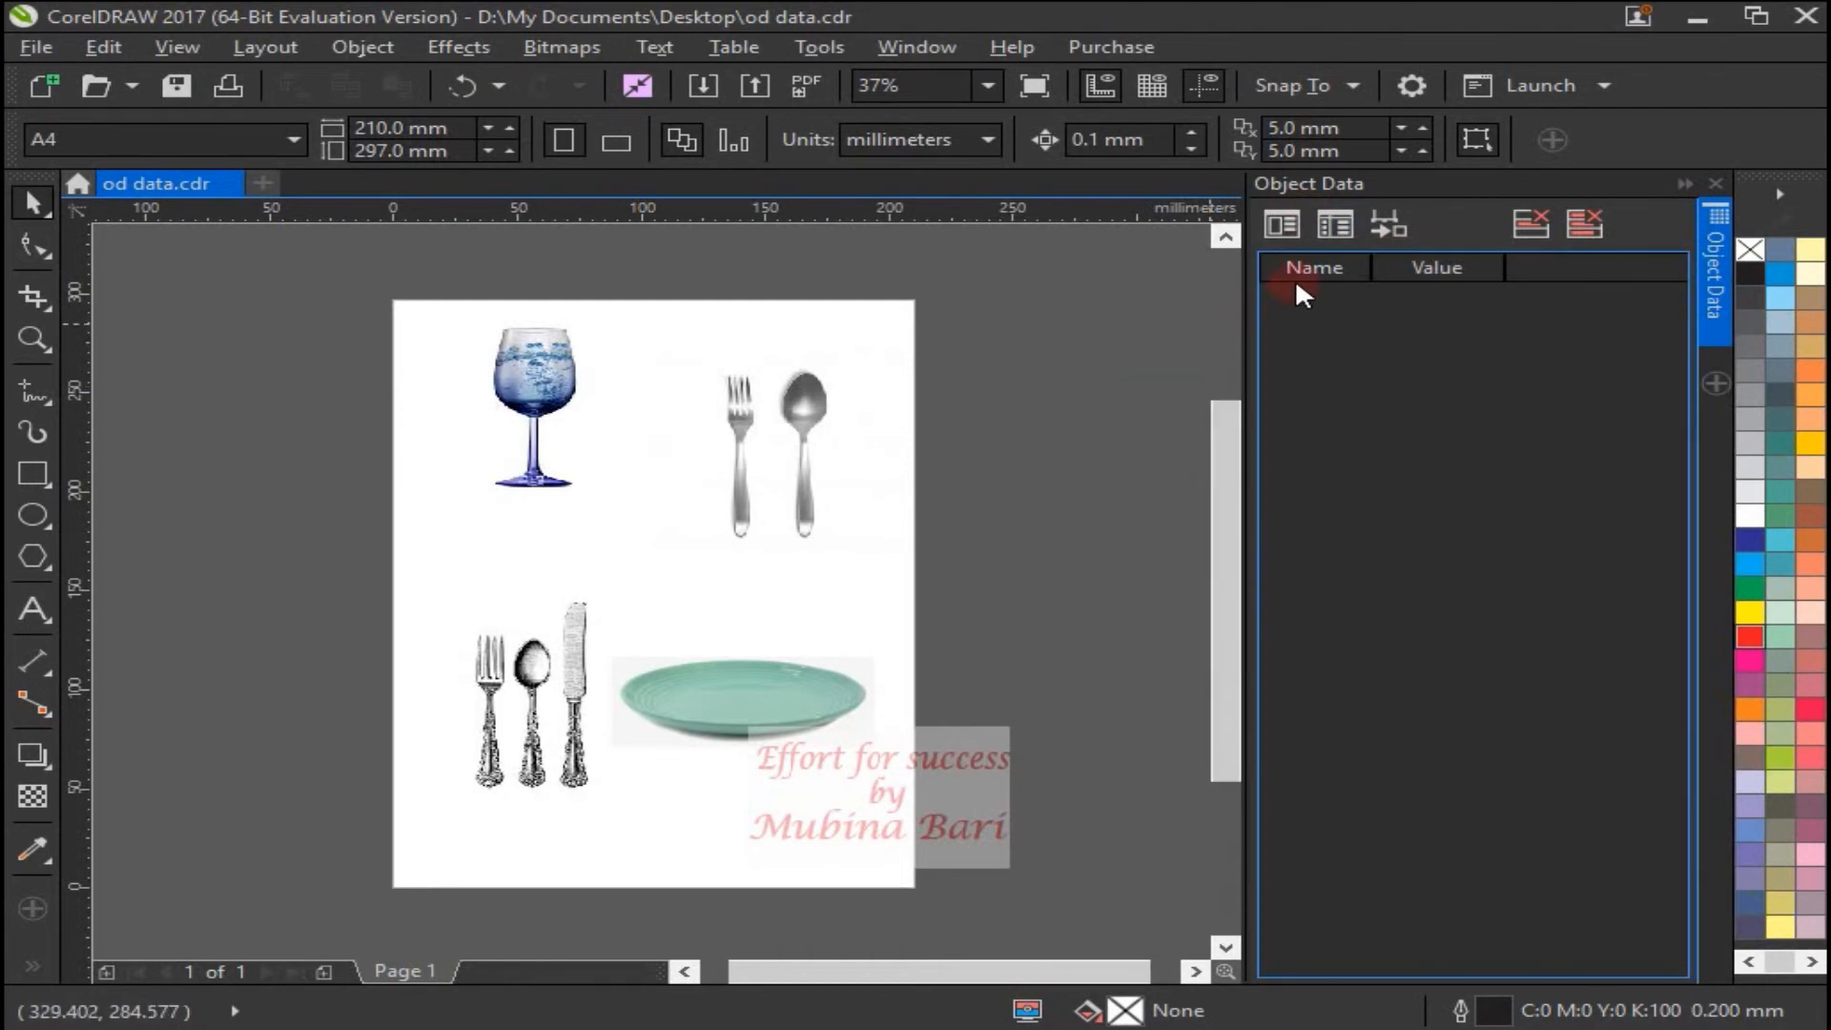
{"action": "left_click", "coordinate": [1190, 300]}
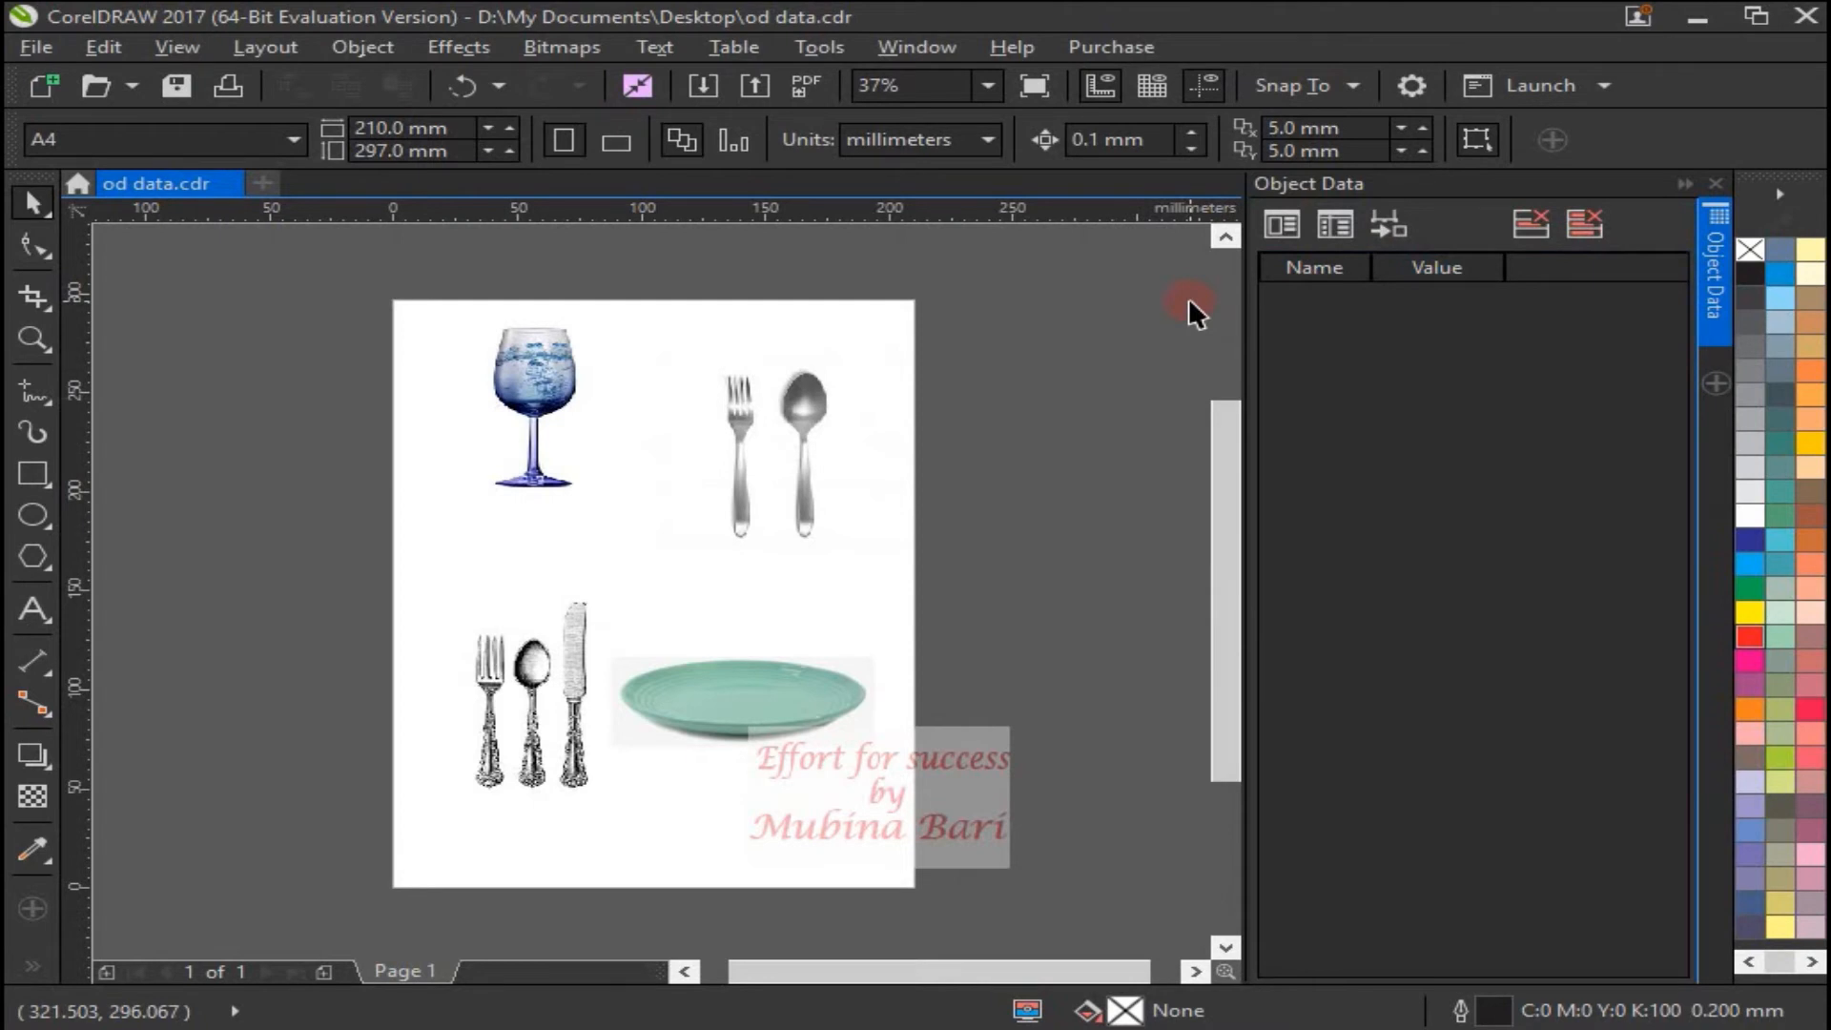
{"action": "left_click", "coordinate": [1365, 282]}
{"action": "left_click", "coordinate": [811, 405]}
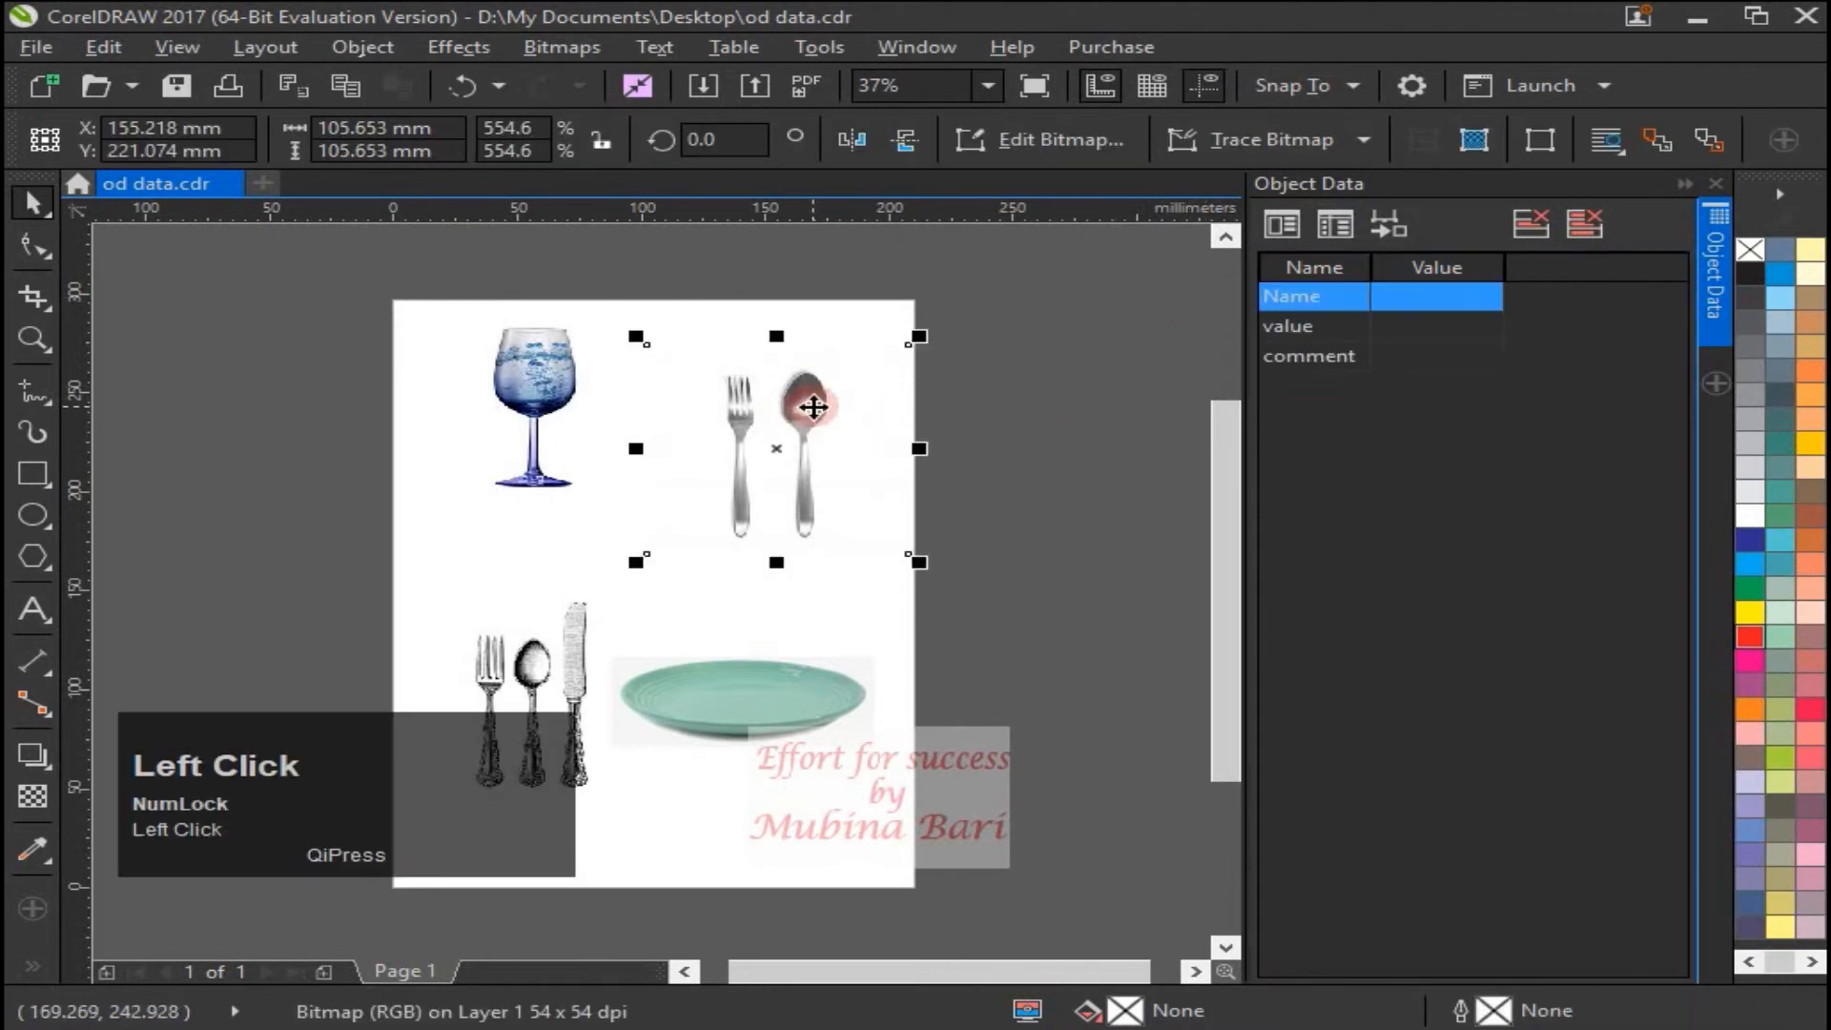
{"action": "left_click", "coordinate": [1304, 337]}
{"action": "left_click", "coordinate": [1290, 303]}
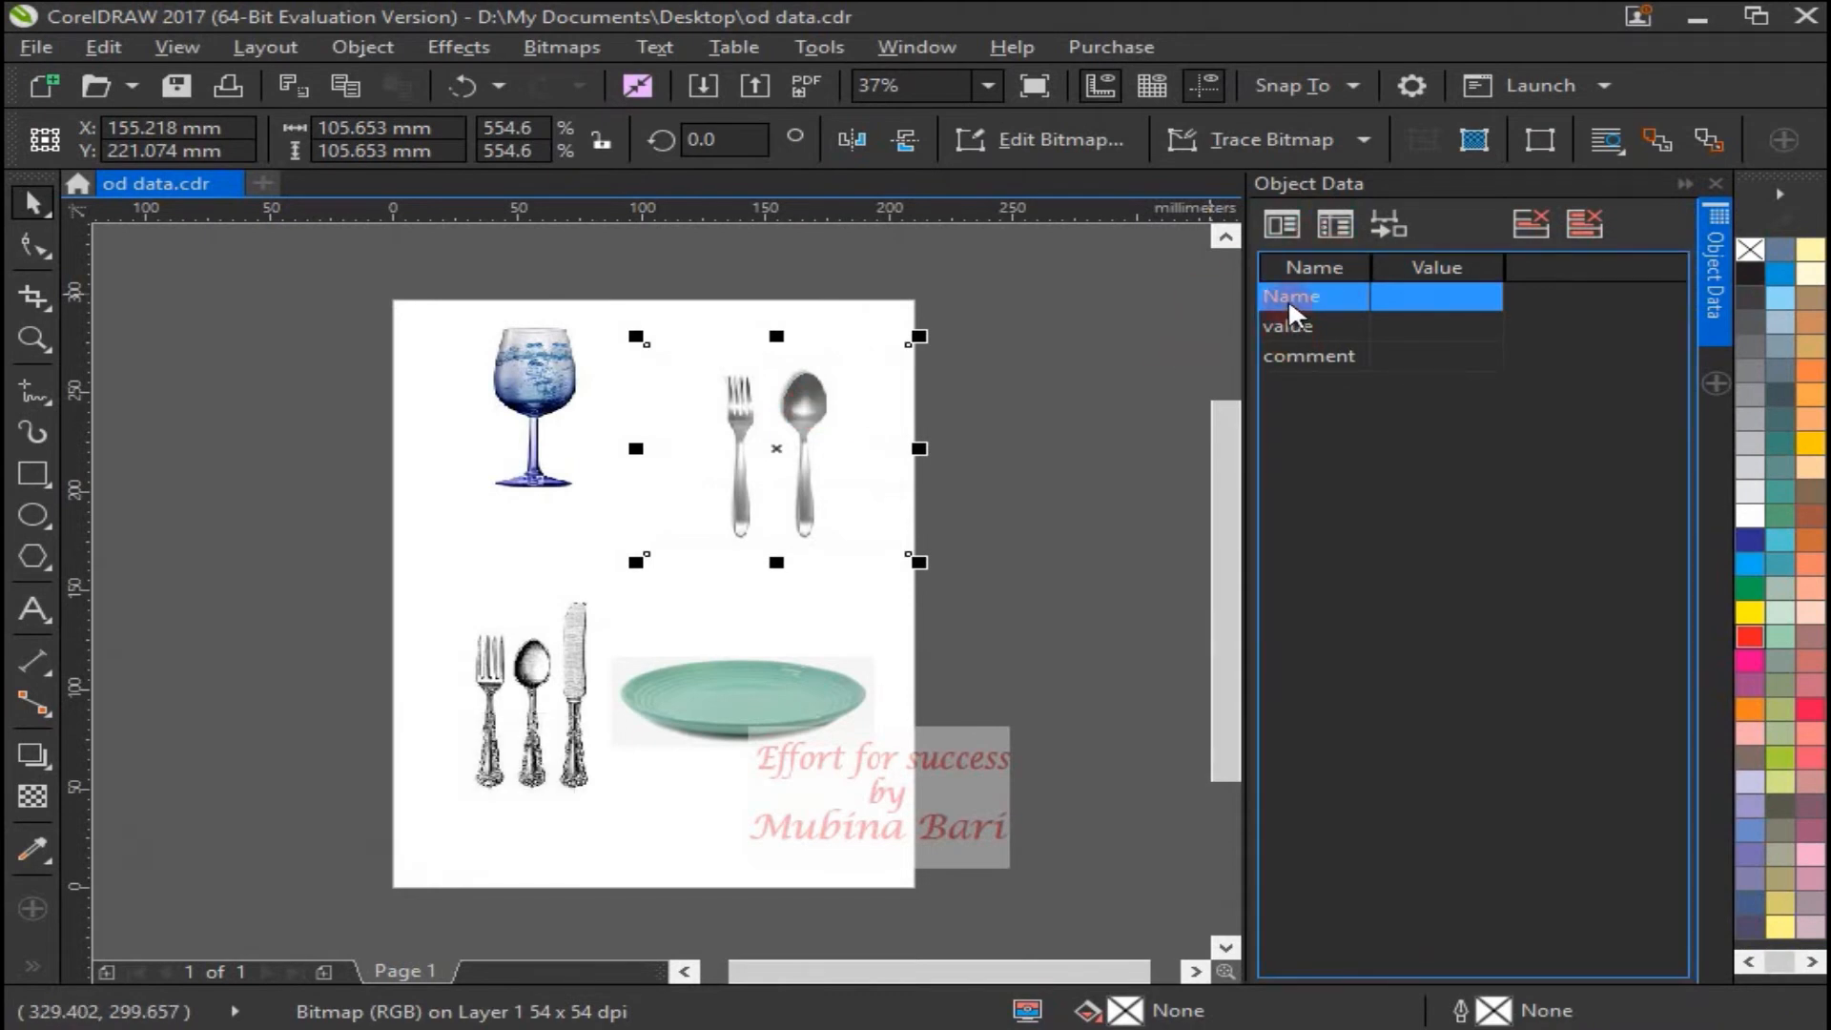
{"action": "left_click", "coordinate": [1305, 368]}
{"action": "left_click", "coordinate": [1293, 334]}
{"action": "left_click", "coordinate": [1305, 367]}
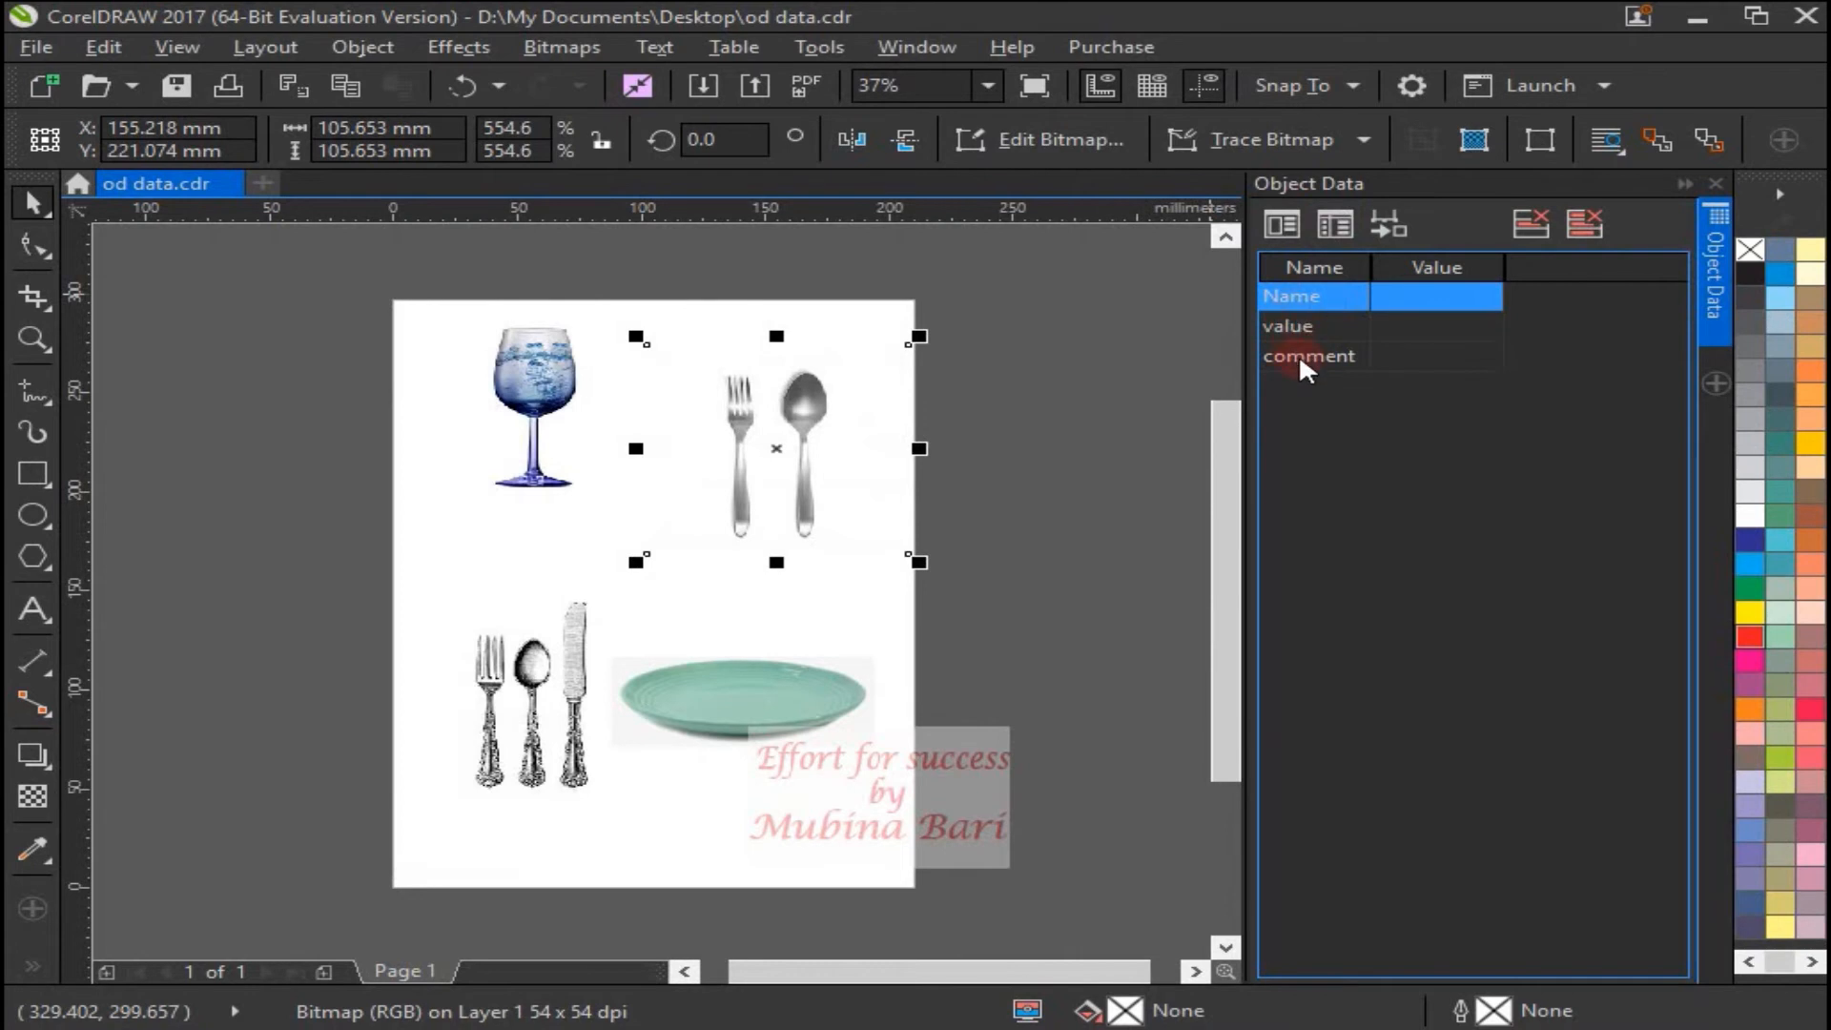
- Open the Object Data Field Editor and delete the value field from the list and all objects
{"action": "left_click", "coordinate": [1340, 226]}
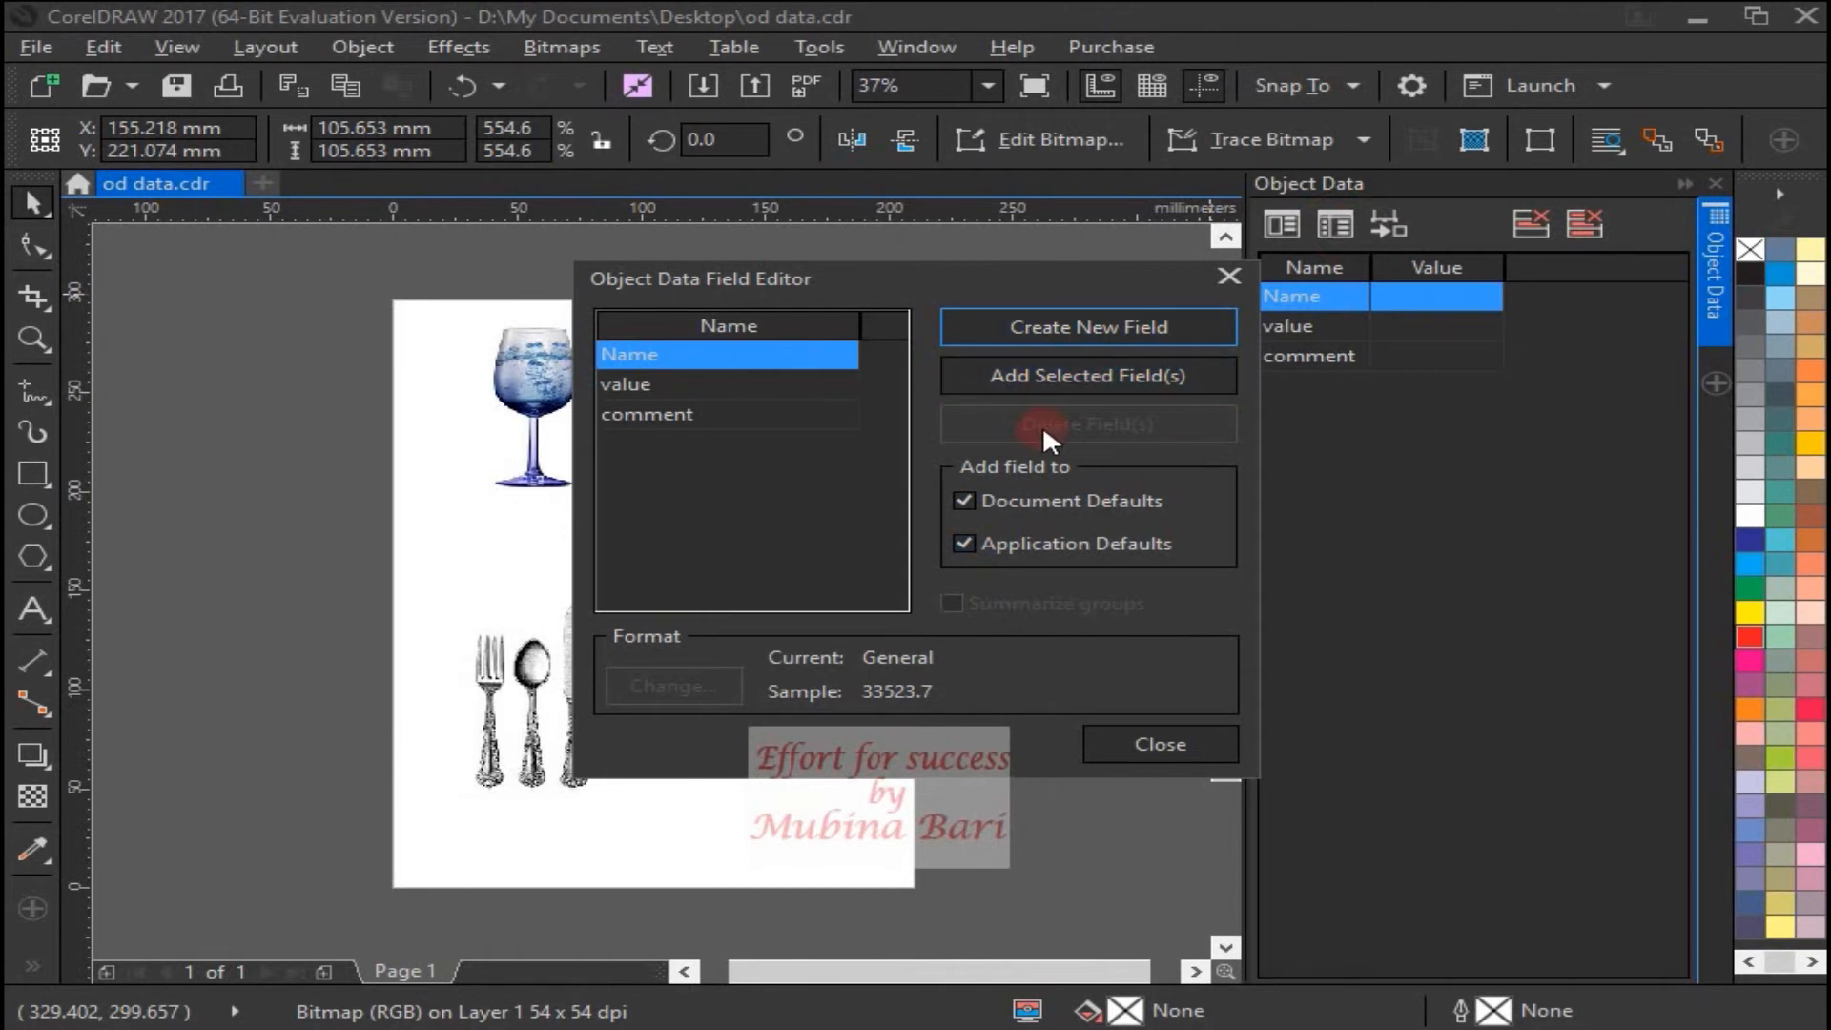
{"action": "left_click", "coordinate": [716, 357]}
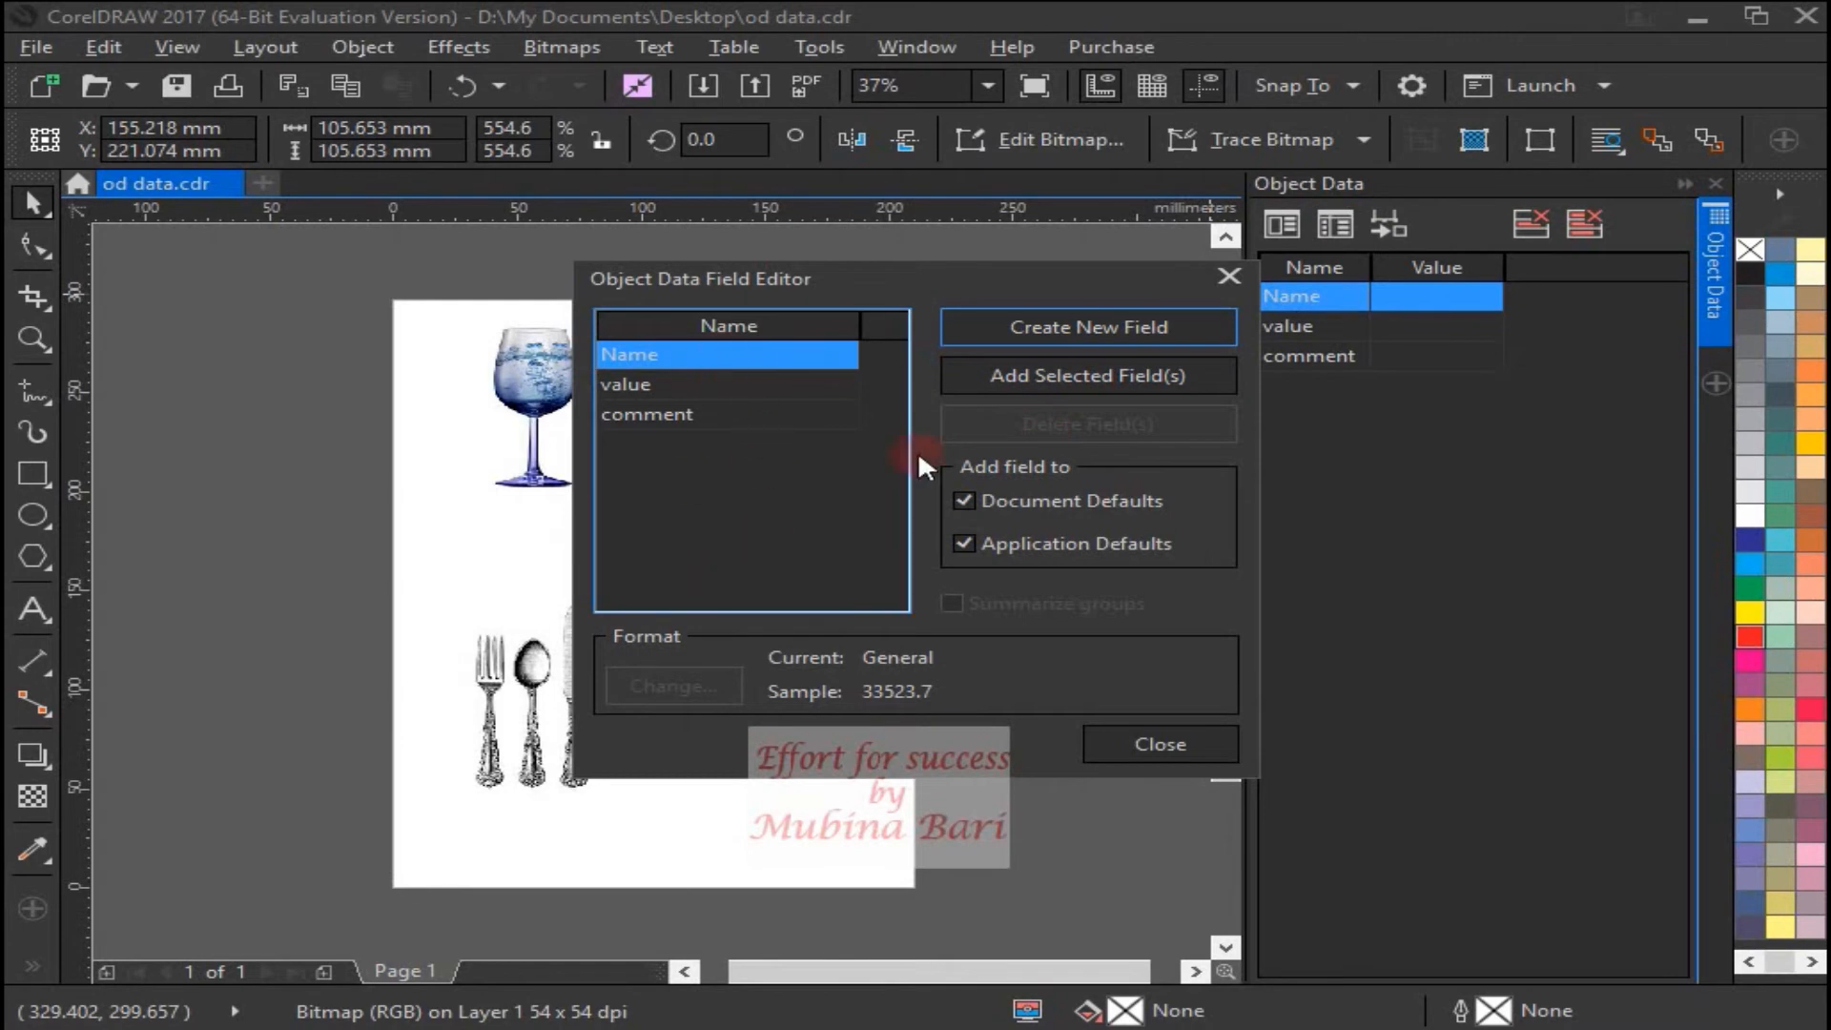
{"action": "left_click", "coordinate": [653, 383]}
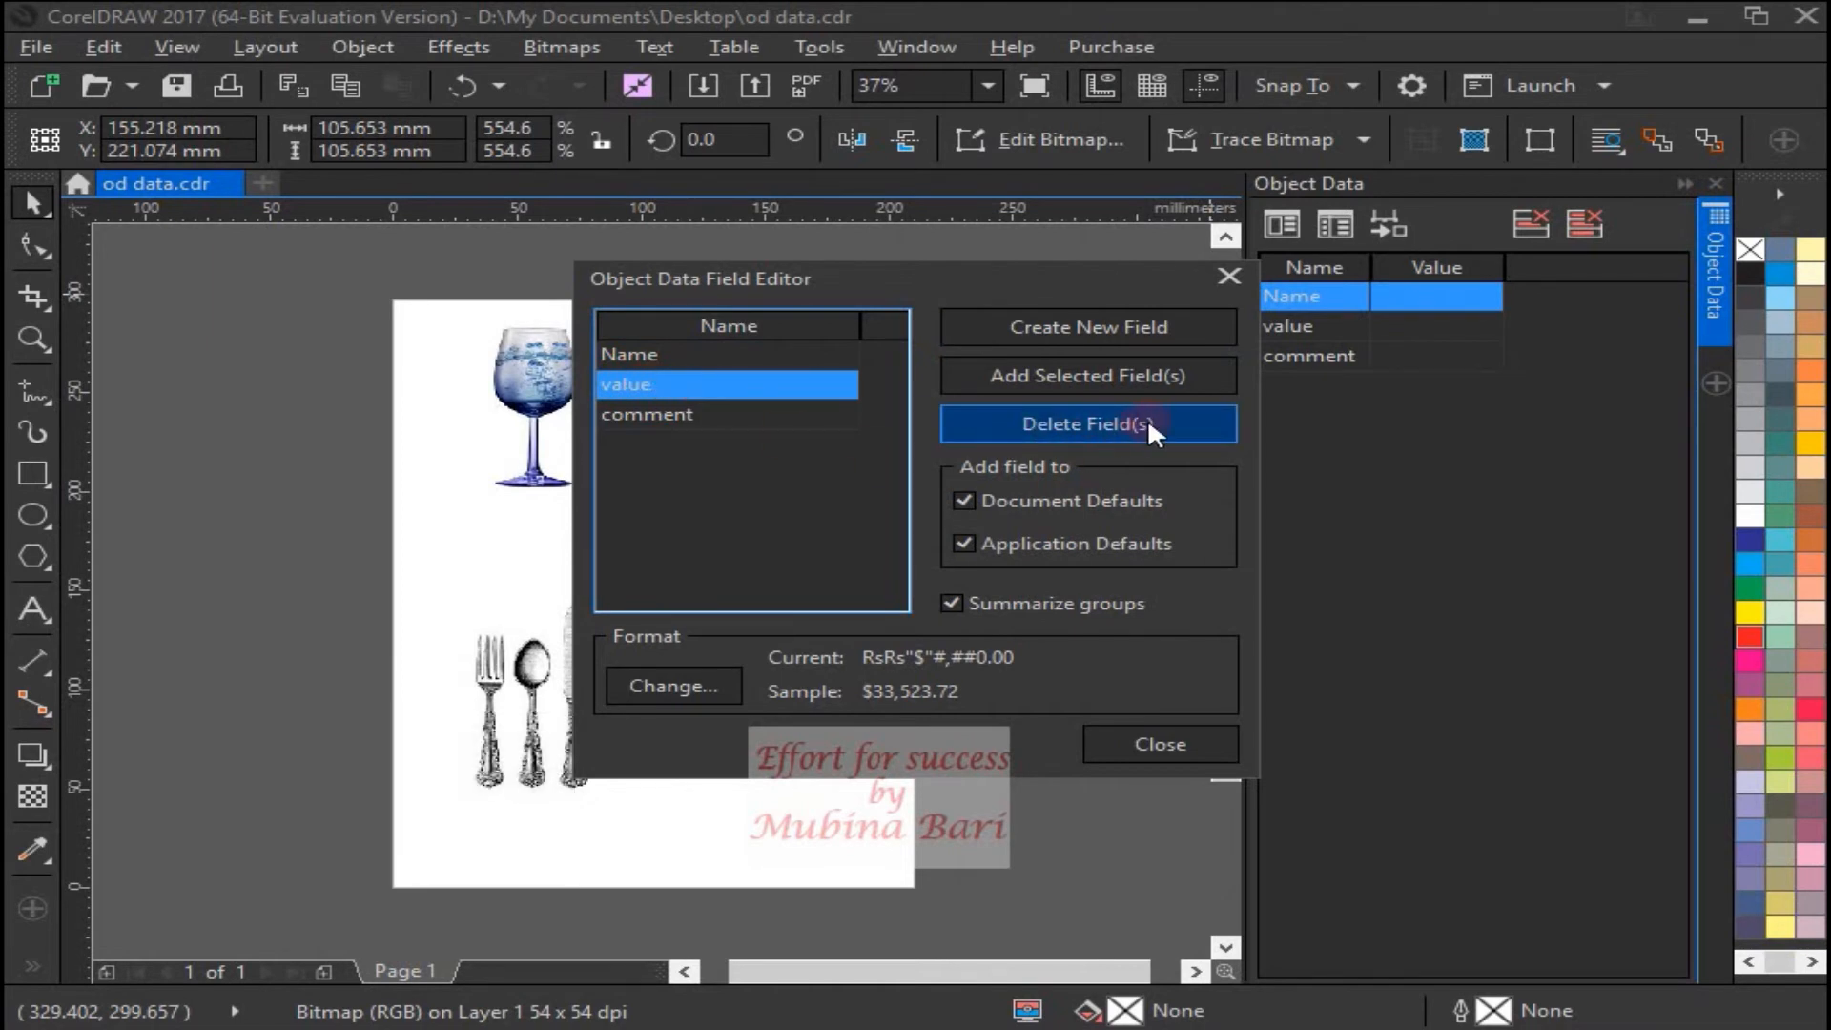
{"action": "left_click", "coordinate": [661, 414]}
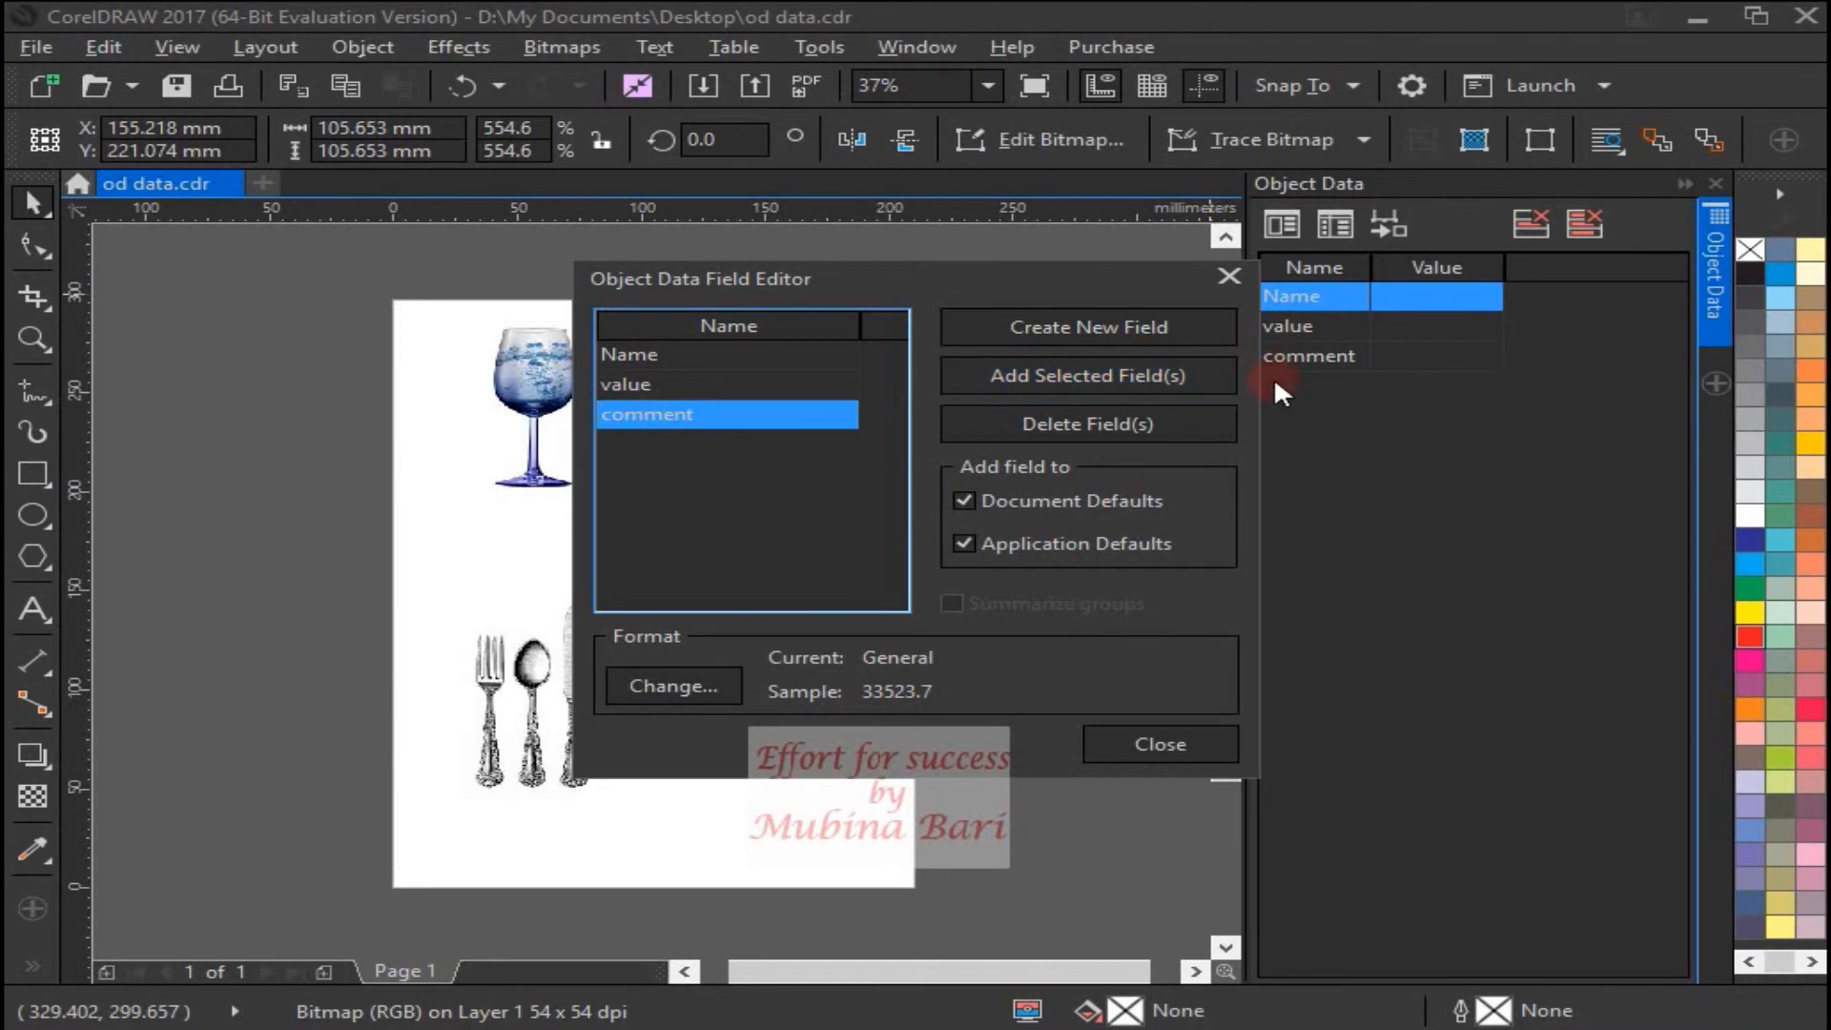
{"action": "left_click", "coordinate": [668, 384]}
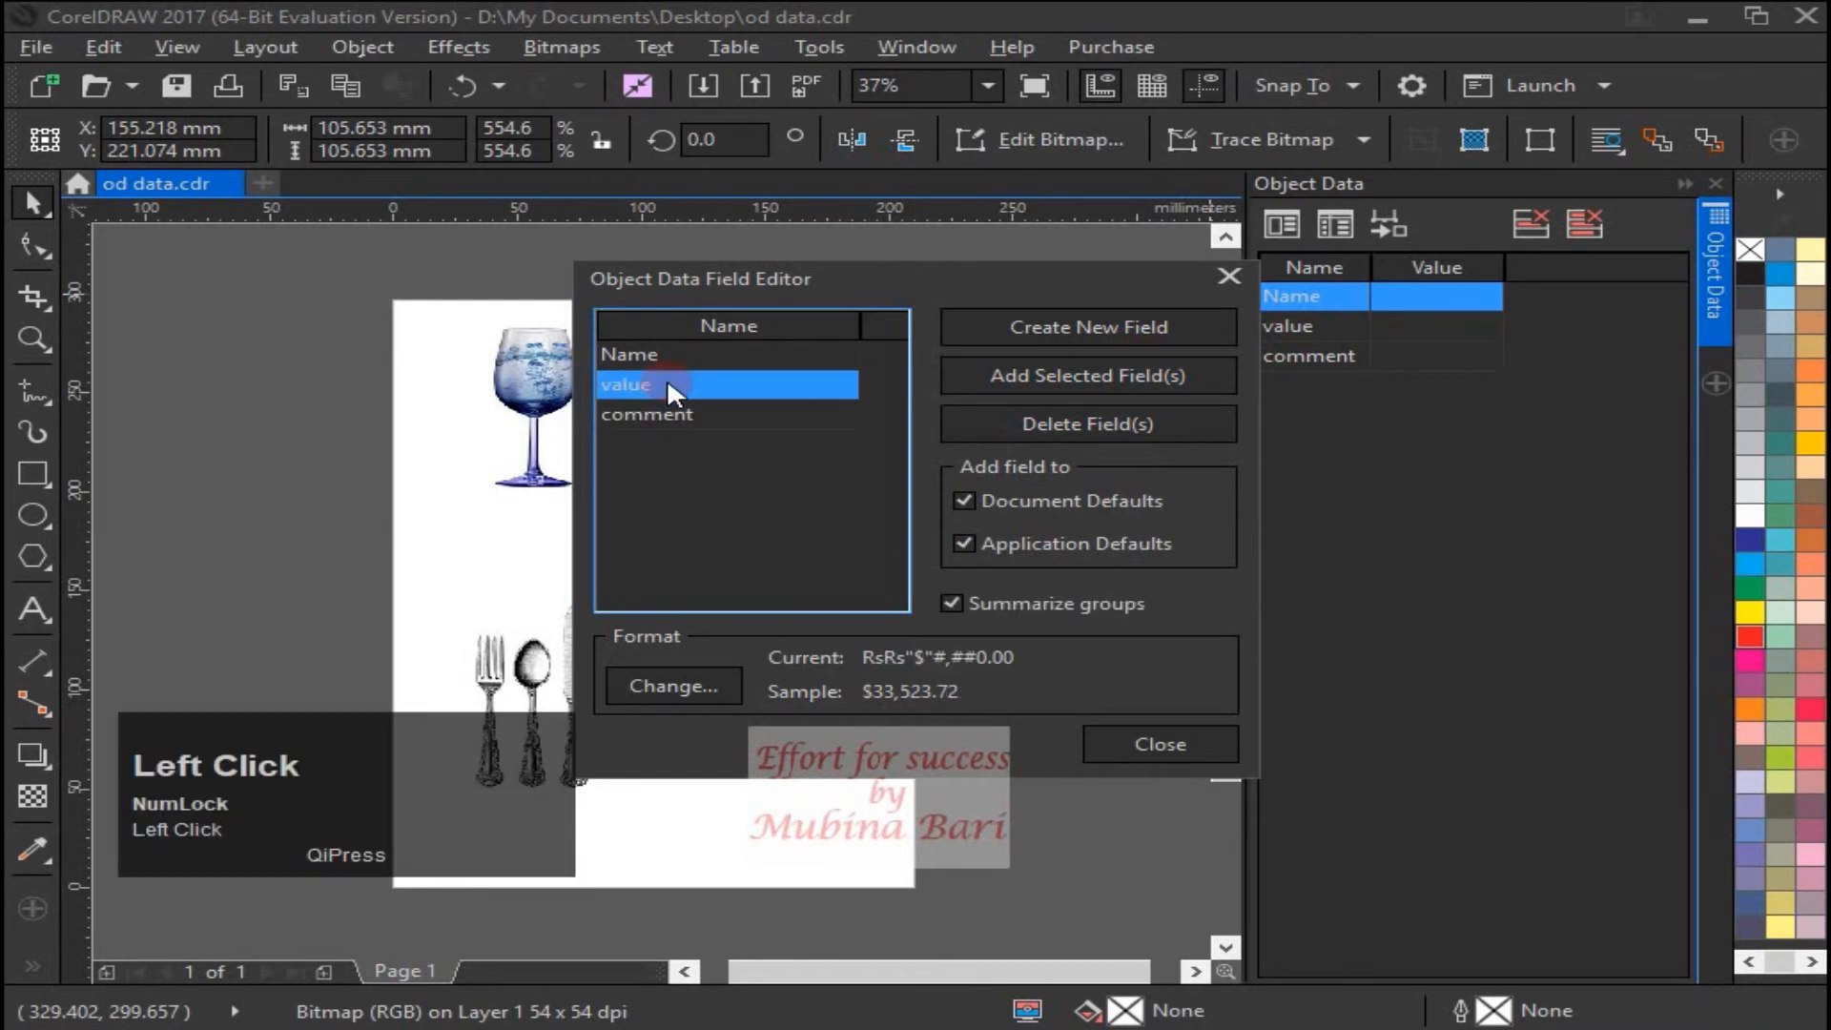
{"action": "left_click", "coordinate": [1071, 429]}
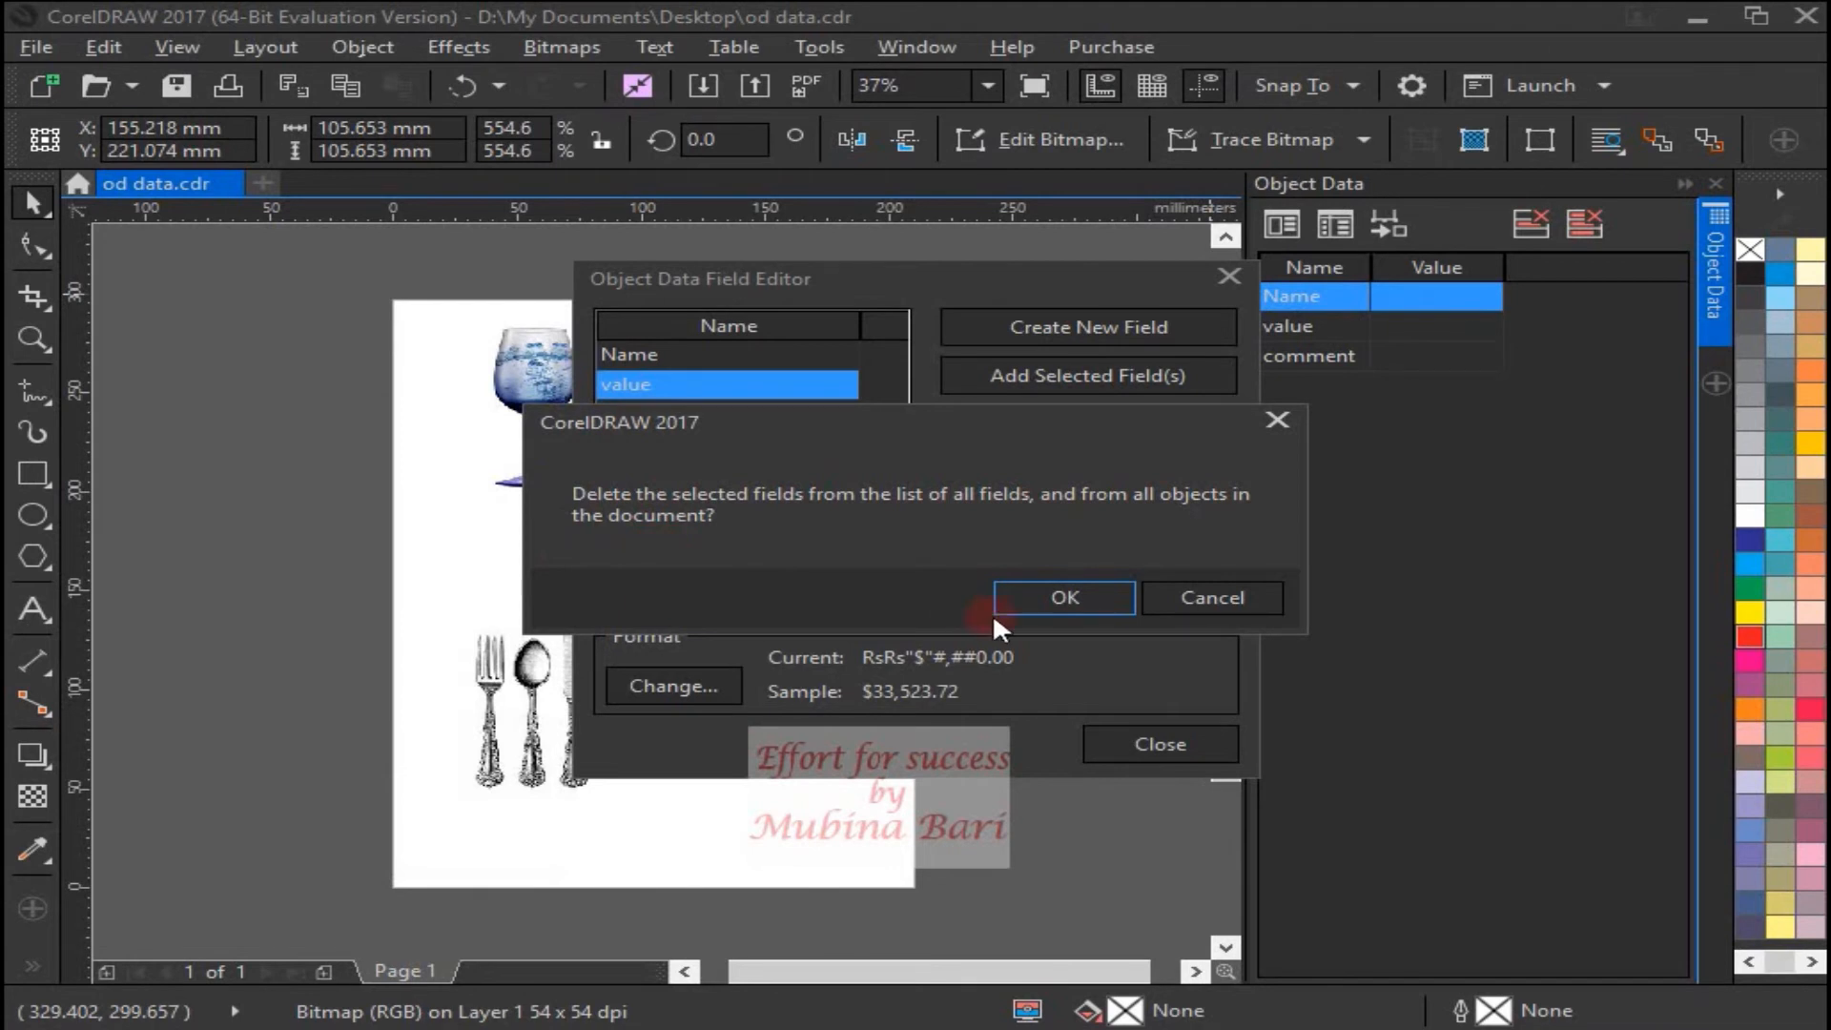
{"action": "left_click", "coordinate": [1097, 599]}
{"action": "left_click", "coordinate": [717, 465]}
{"action": "left_click", "coordinate": [1270, 442]}
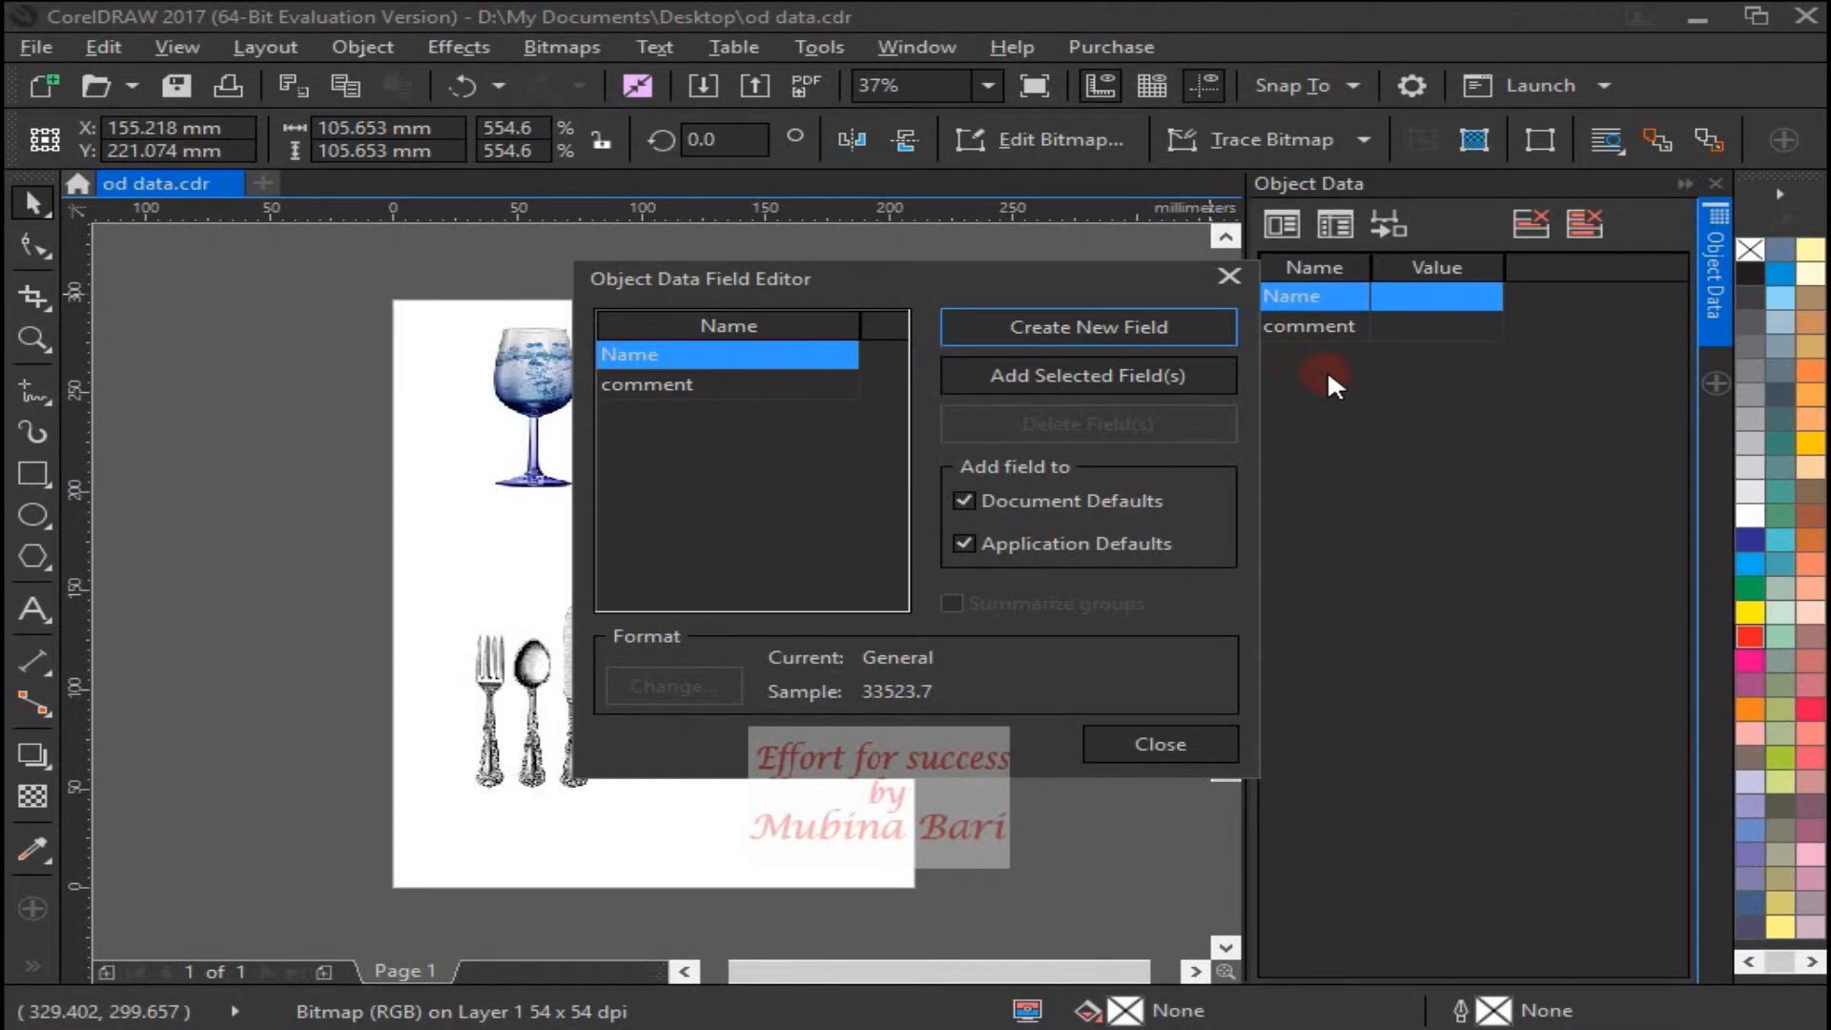
- Delete the comment field from the field list and from all objects in the document
{"action": "left_click", "coordinate": [640, 408]}
{"action": "left_click", "coordinate": [647, 382]}
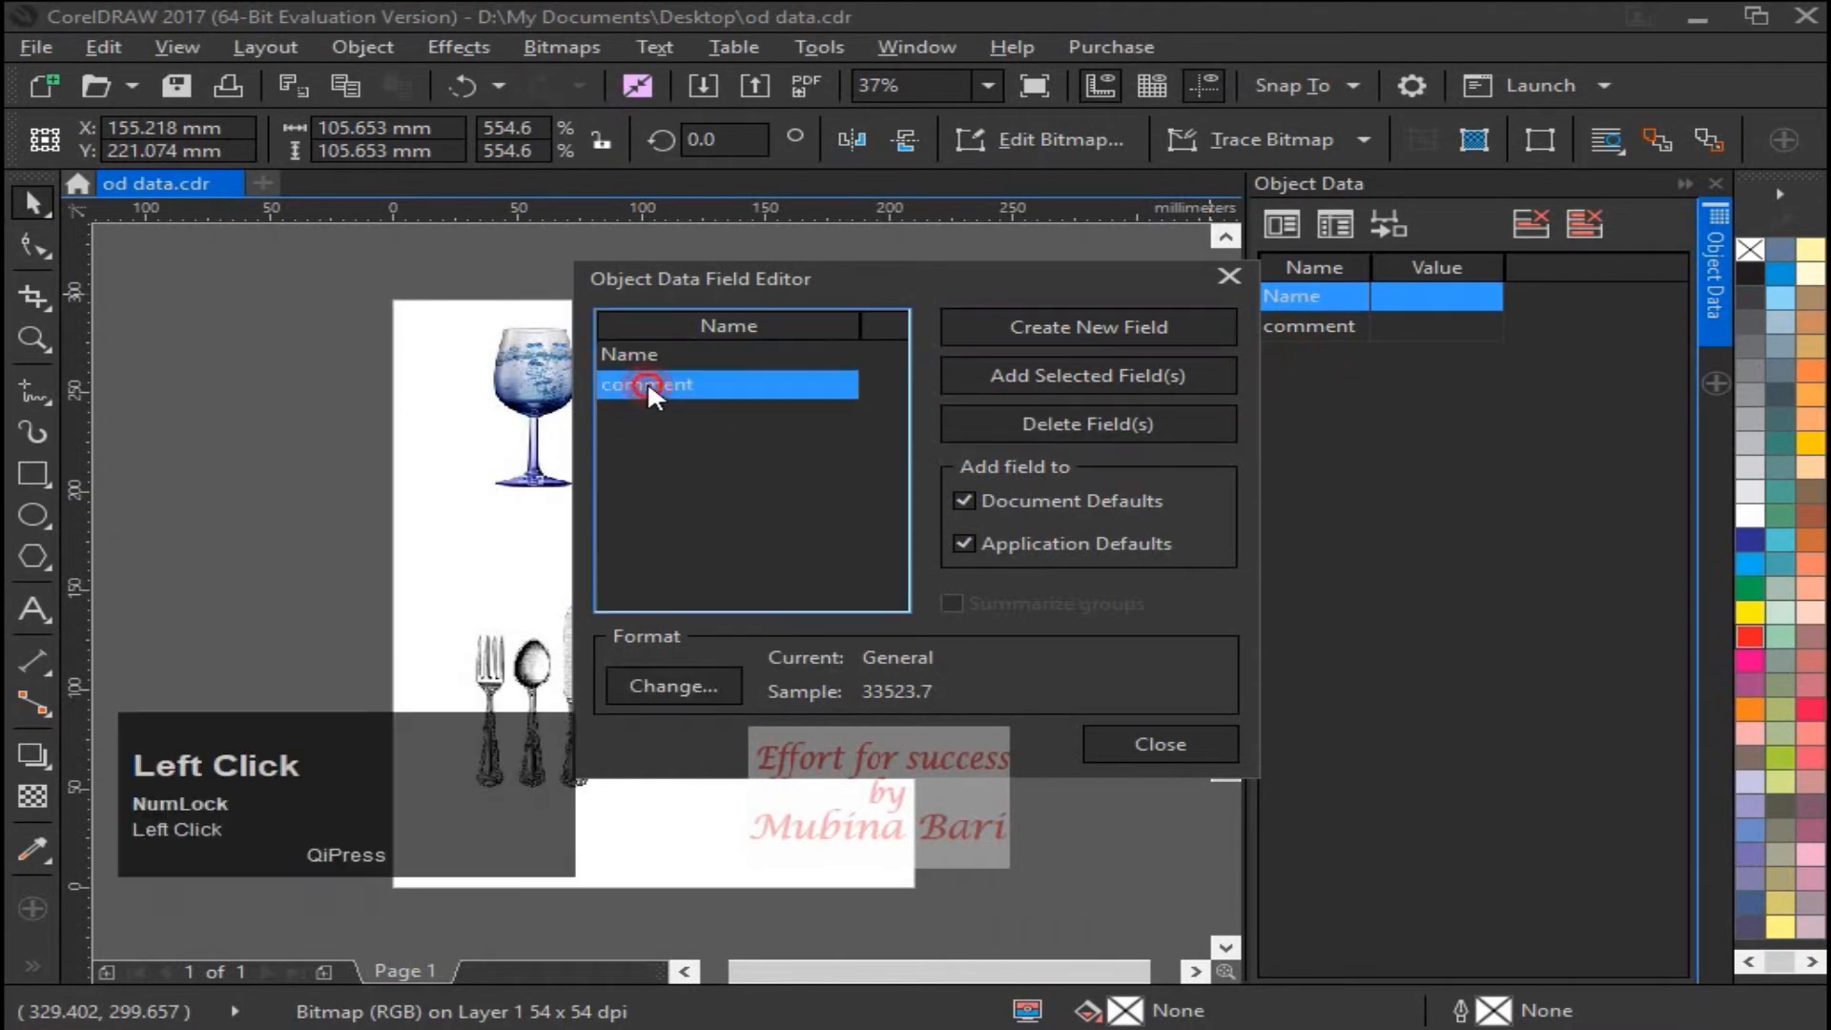
{"action": "left_click", "coordinate": [1113, 420]}
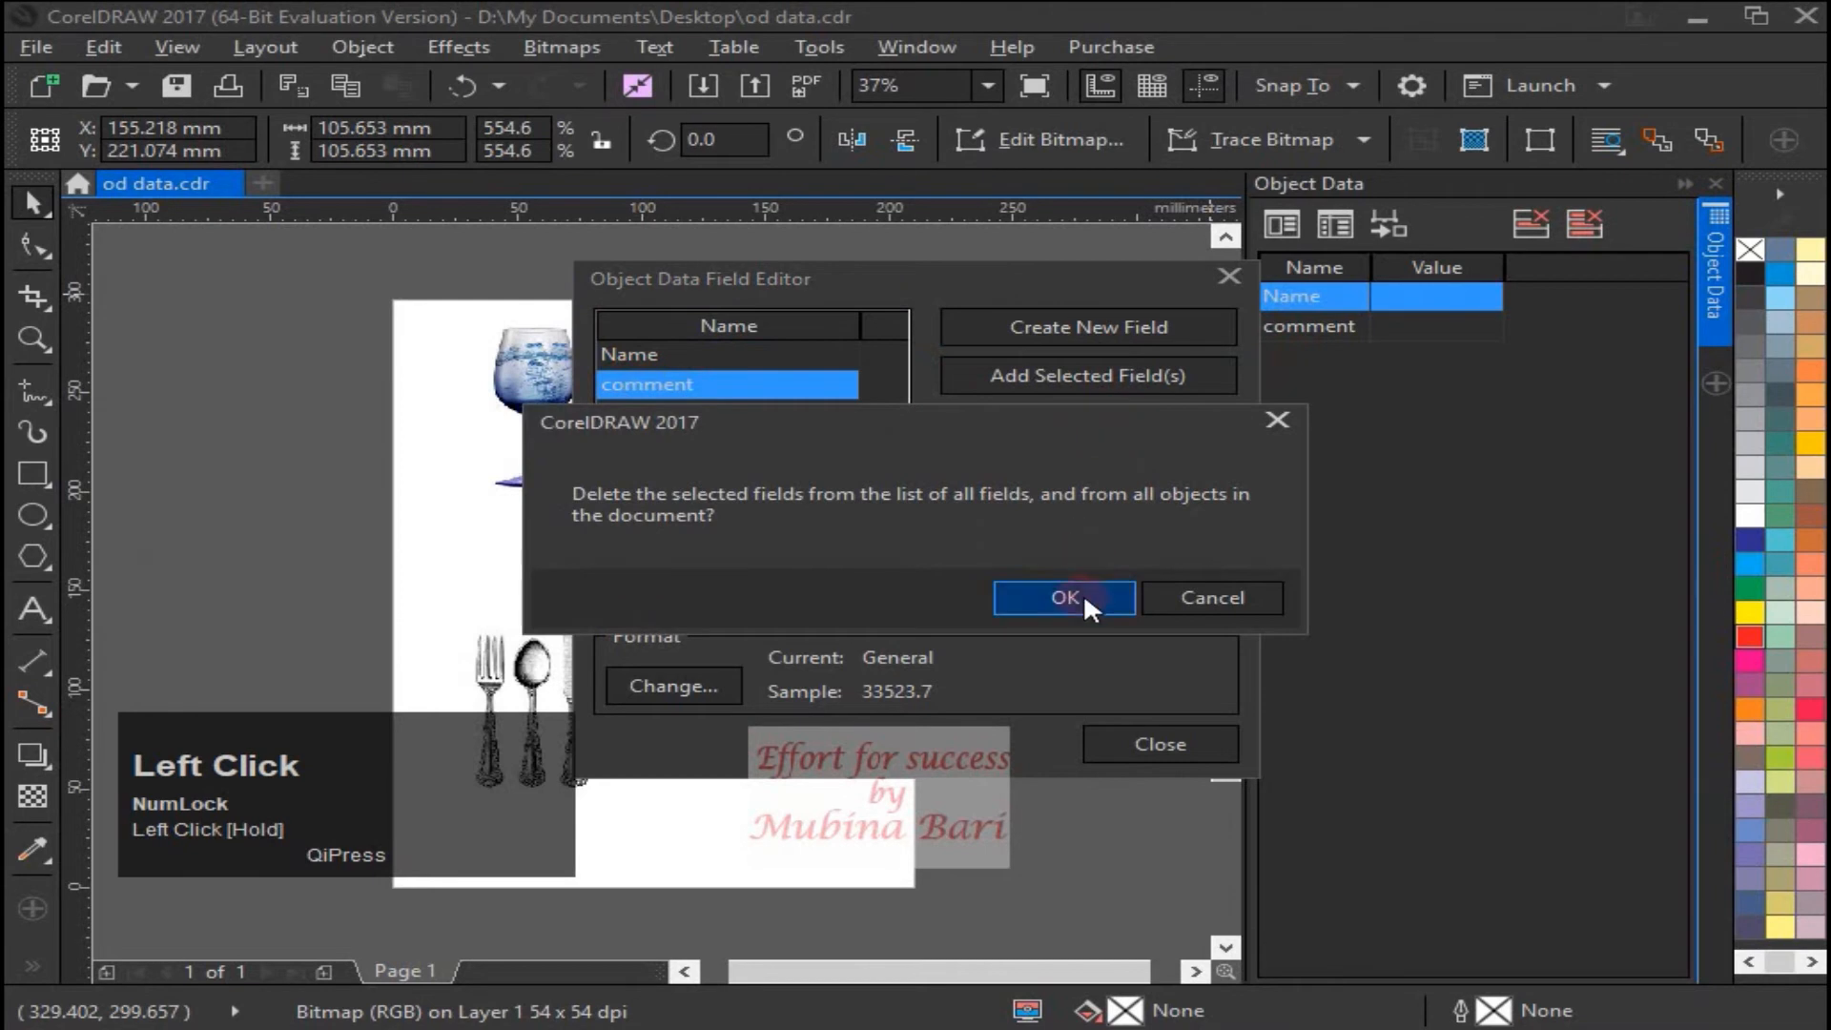
{"action": "left_click", "coordinate": [1086, 589]}
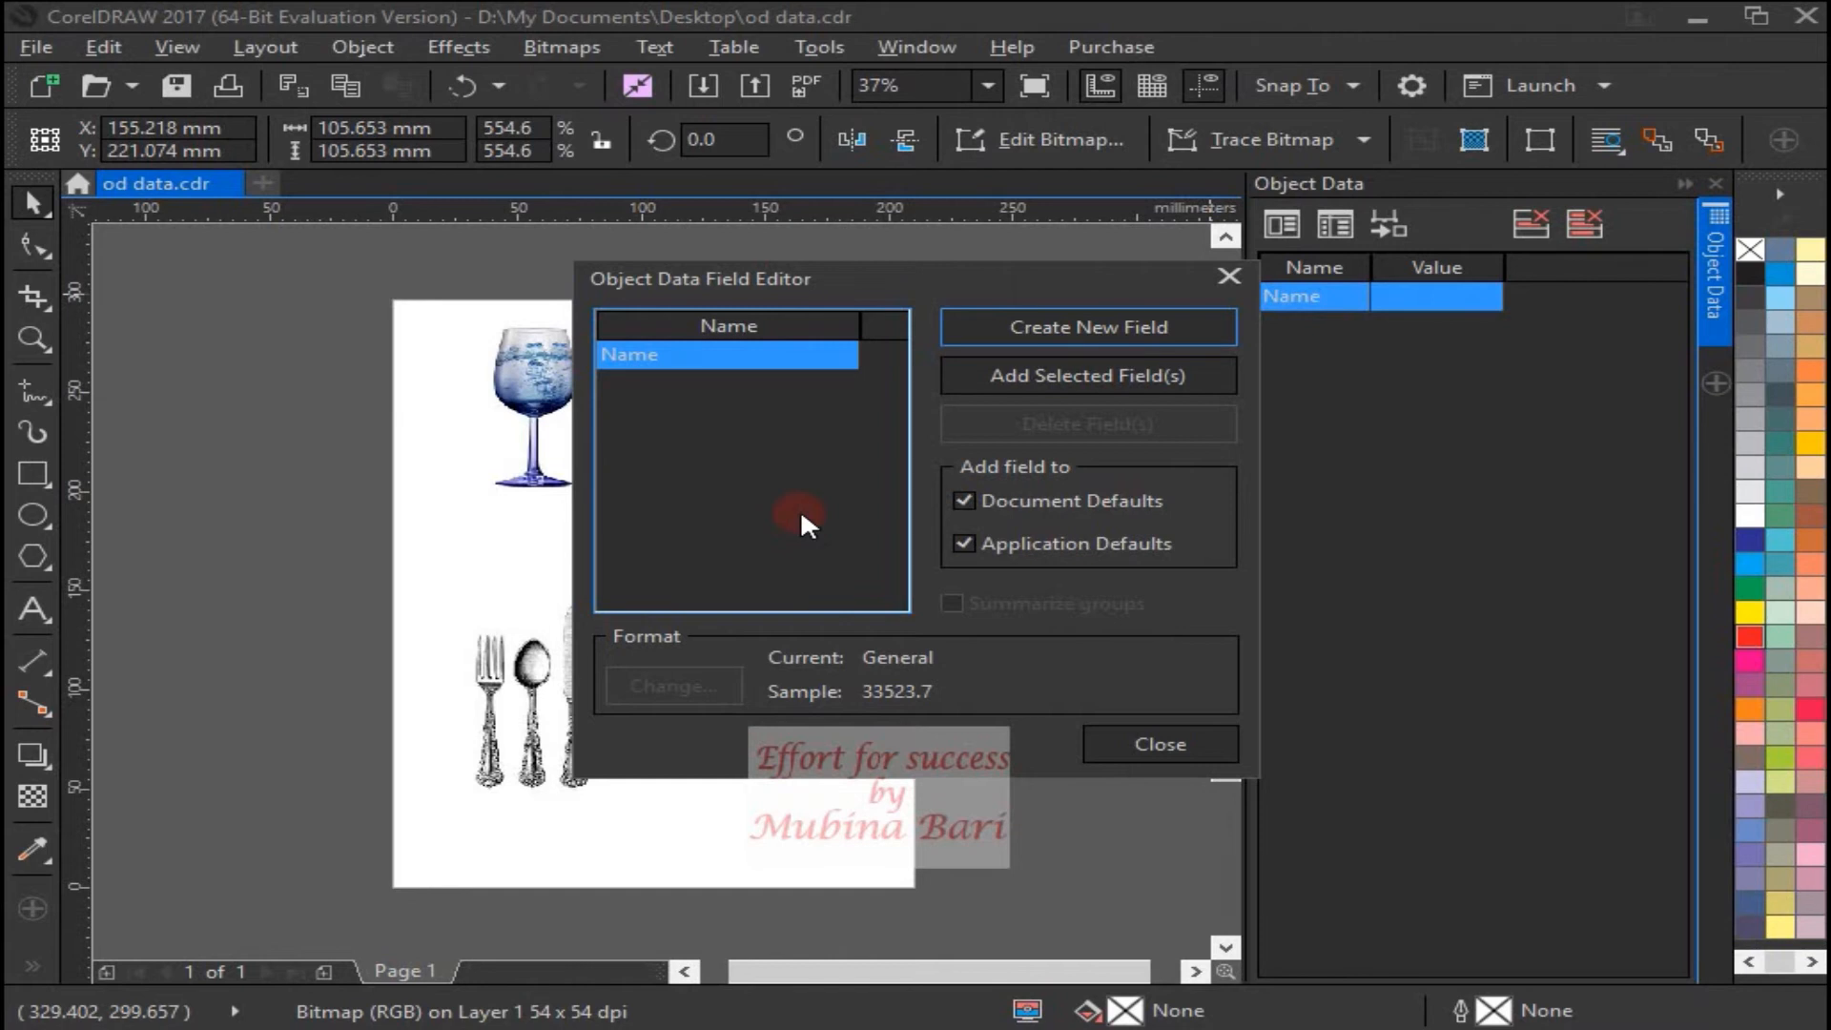
{"action": "left_click", "coordinate": [1264, 329]}
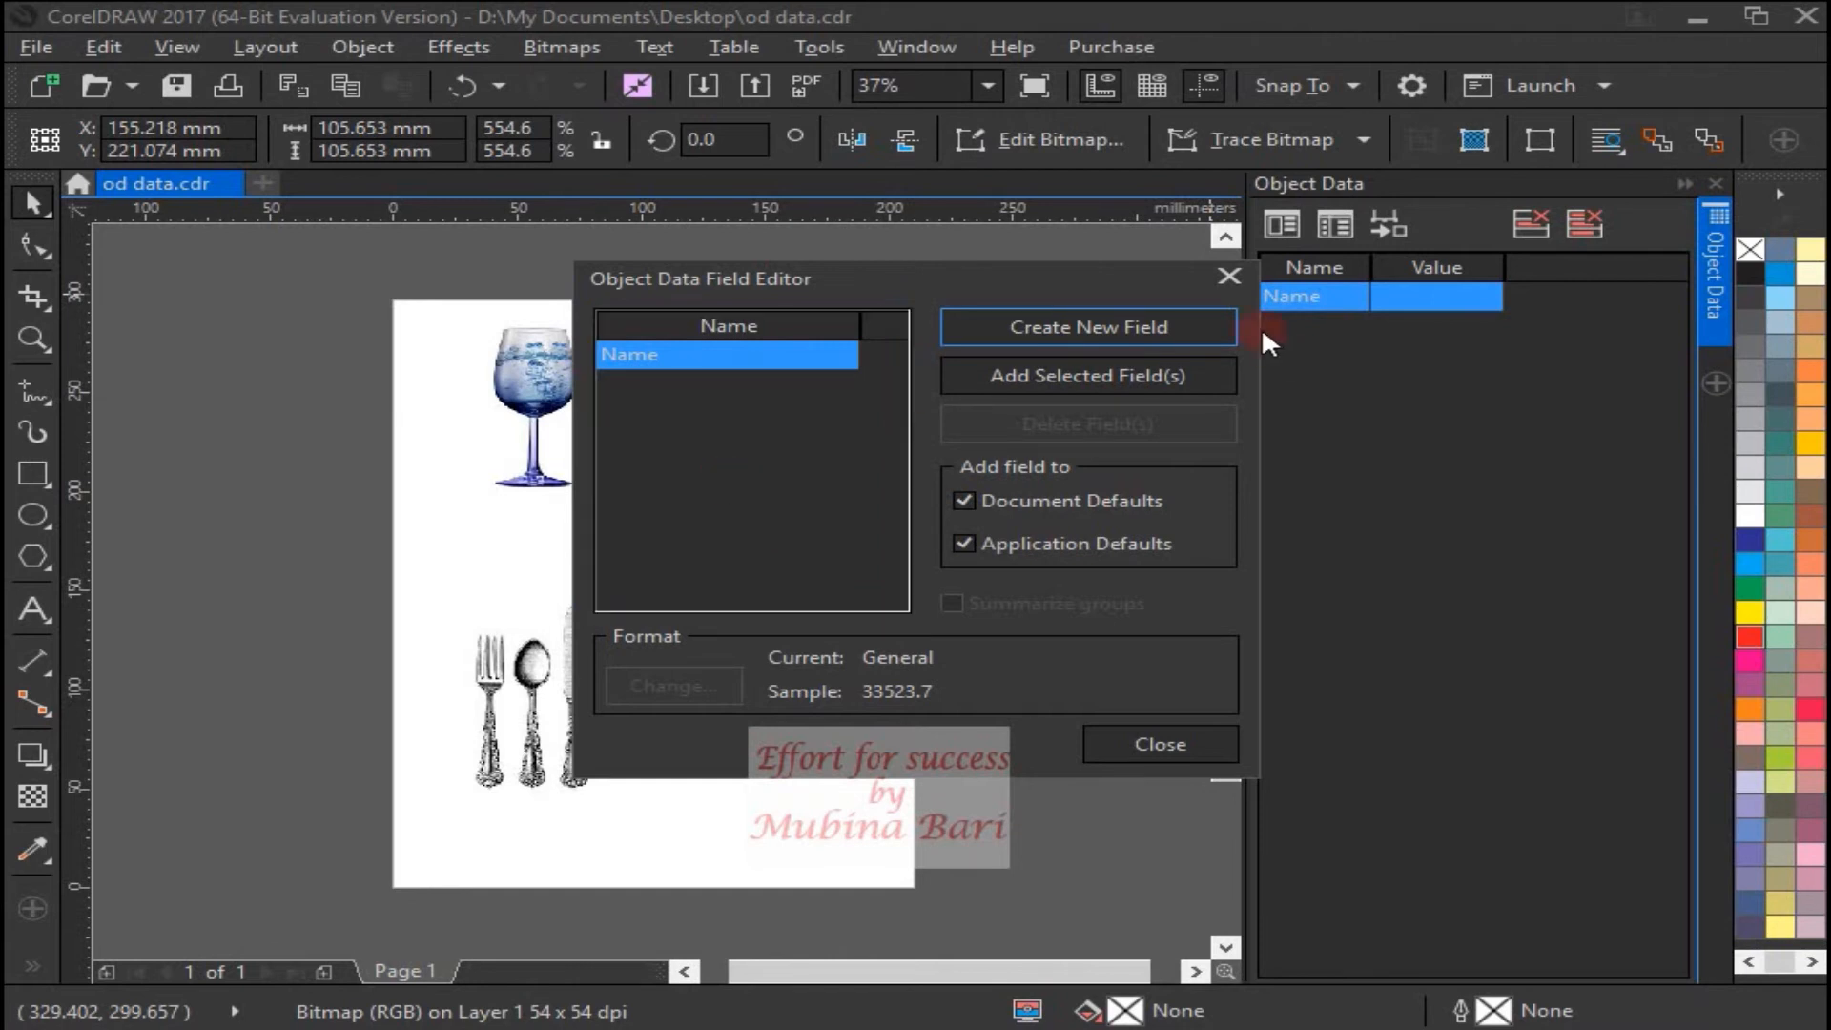
- Create a new object data field and set its format to the Numeric type 0.0
{"action": "left_click", "coordinate": [1039, 322]}
{"action": "left_click", "coordinate": [771, 389]}
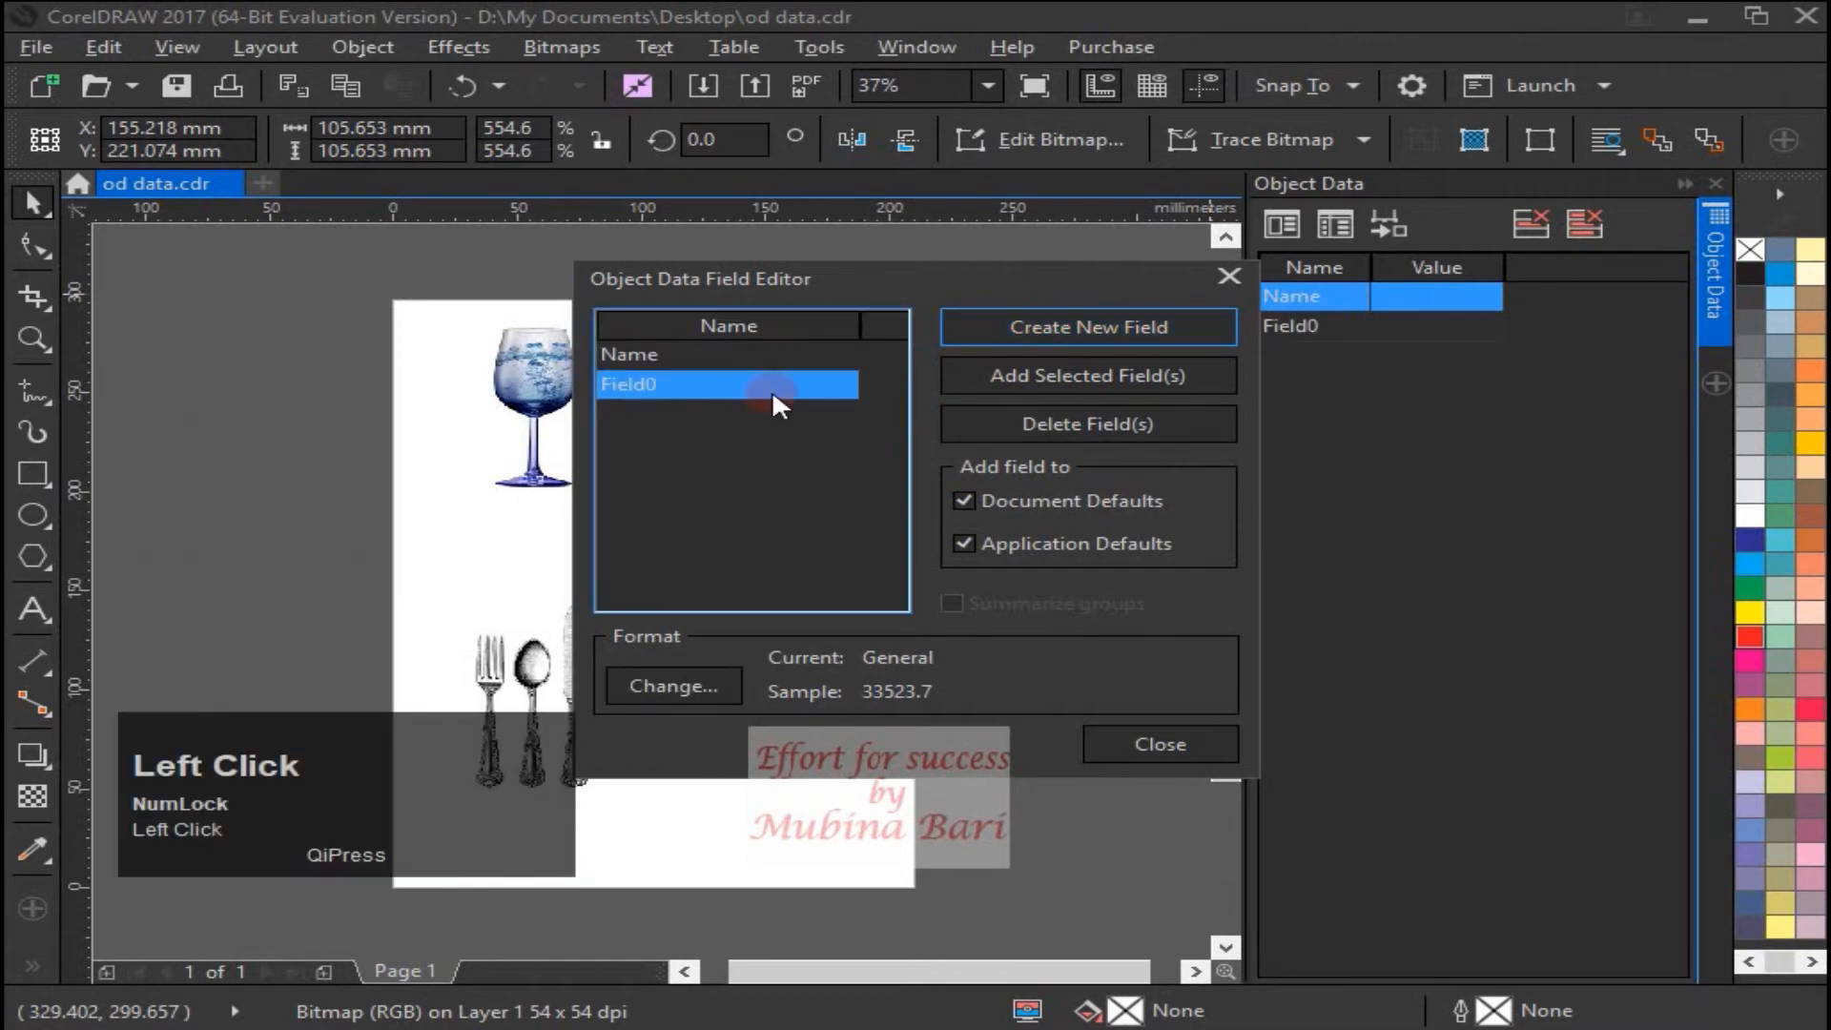
{"action": "left_click", "coordinate": [654, 353]}
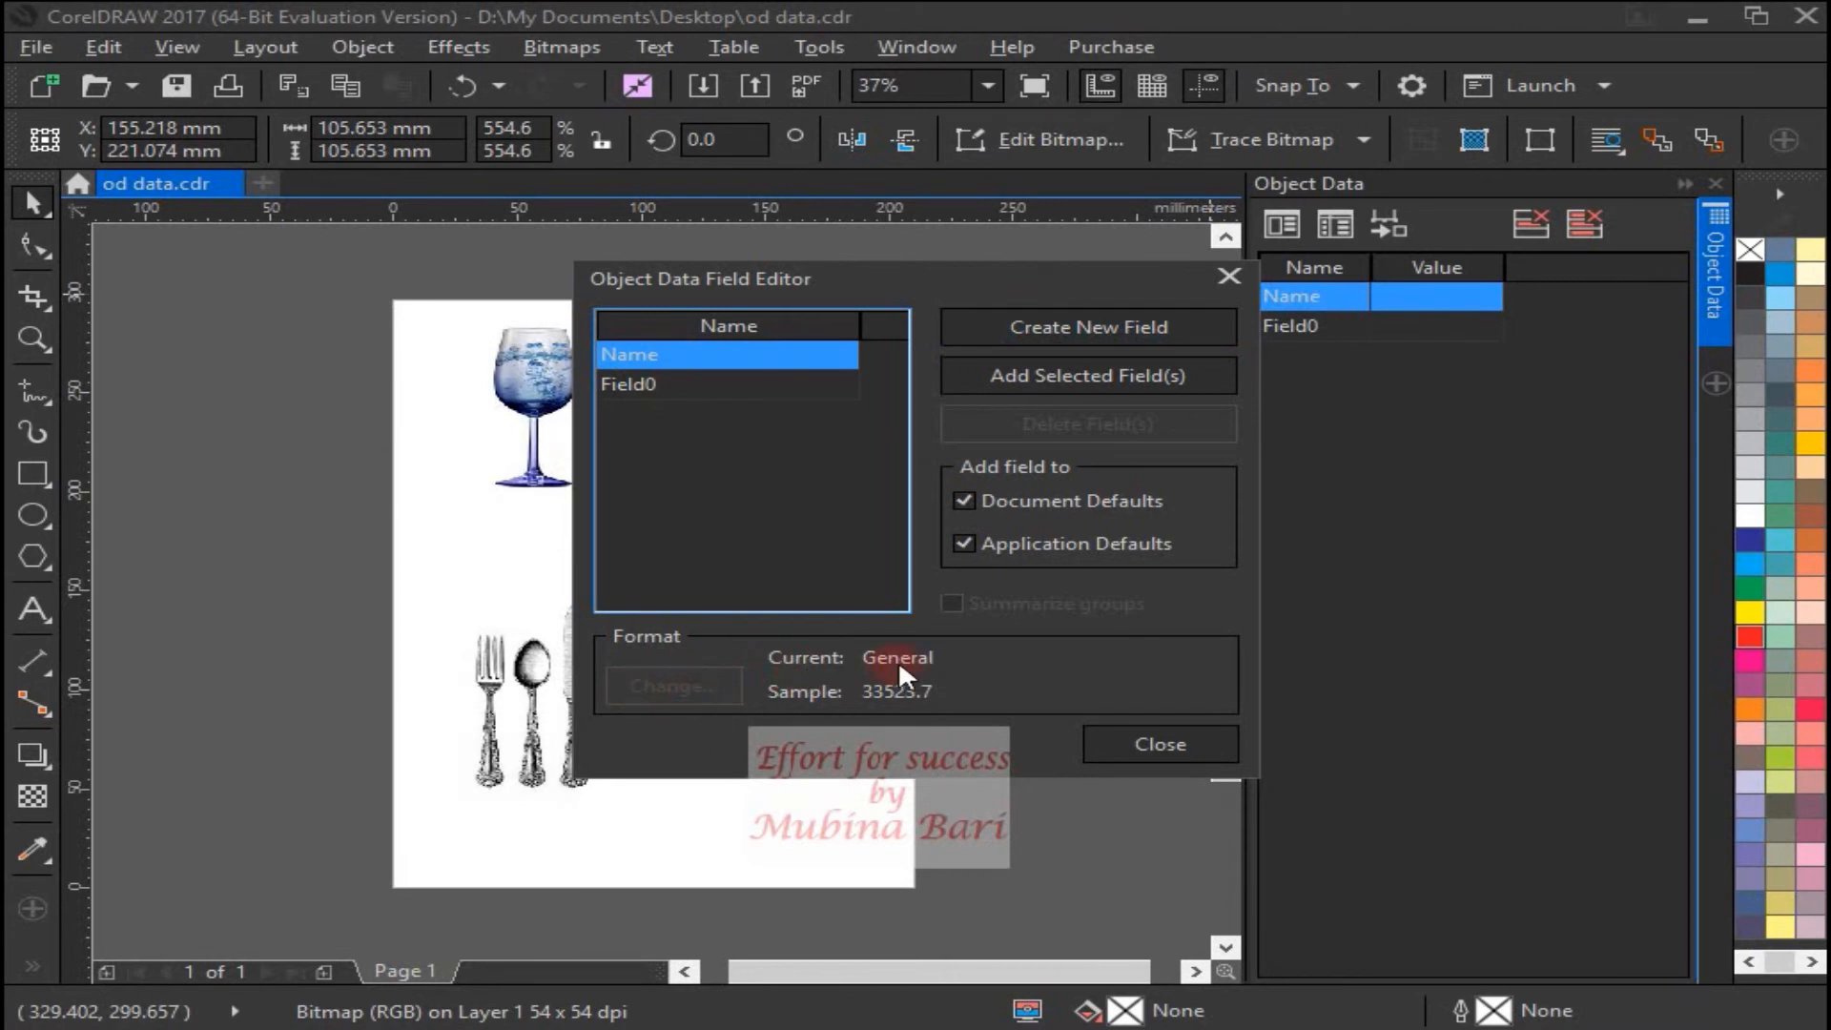
{"action": "left_click", "coordinate": [643, 386]}
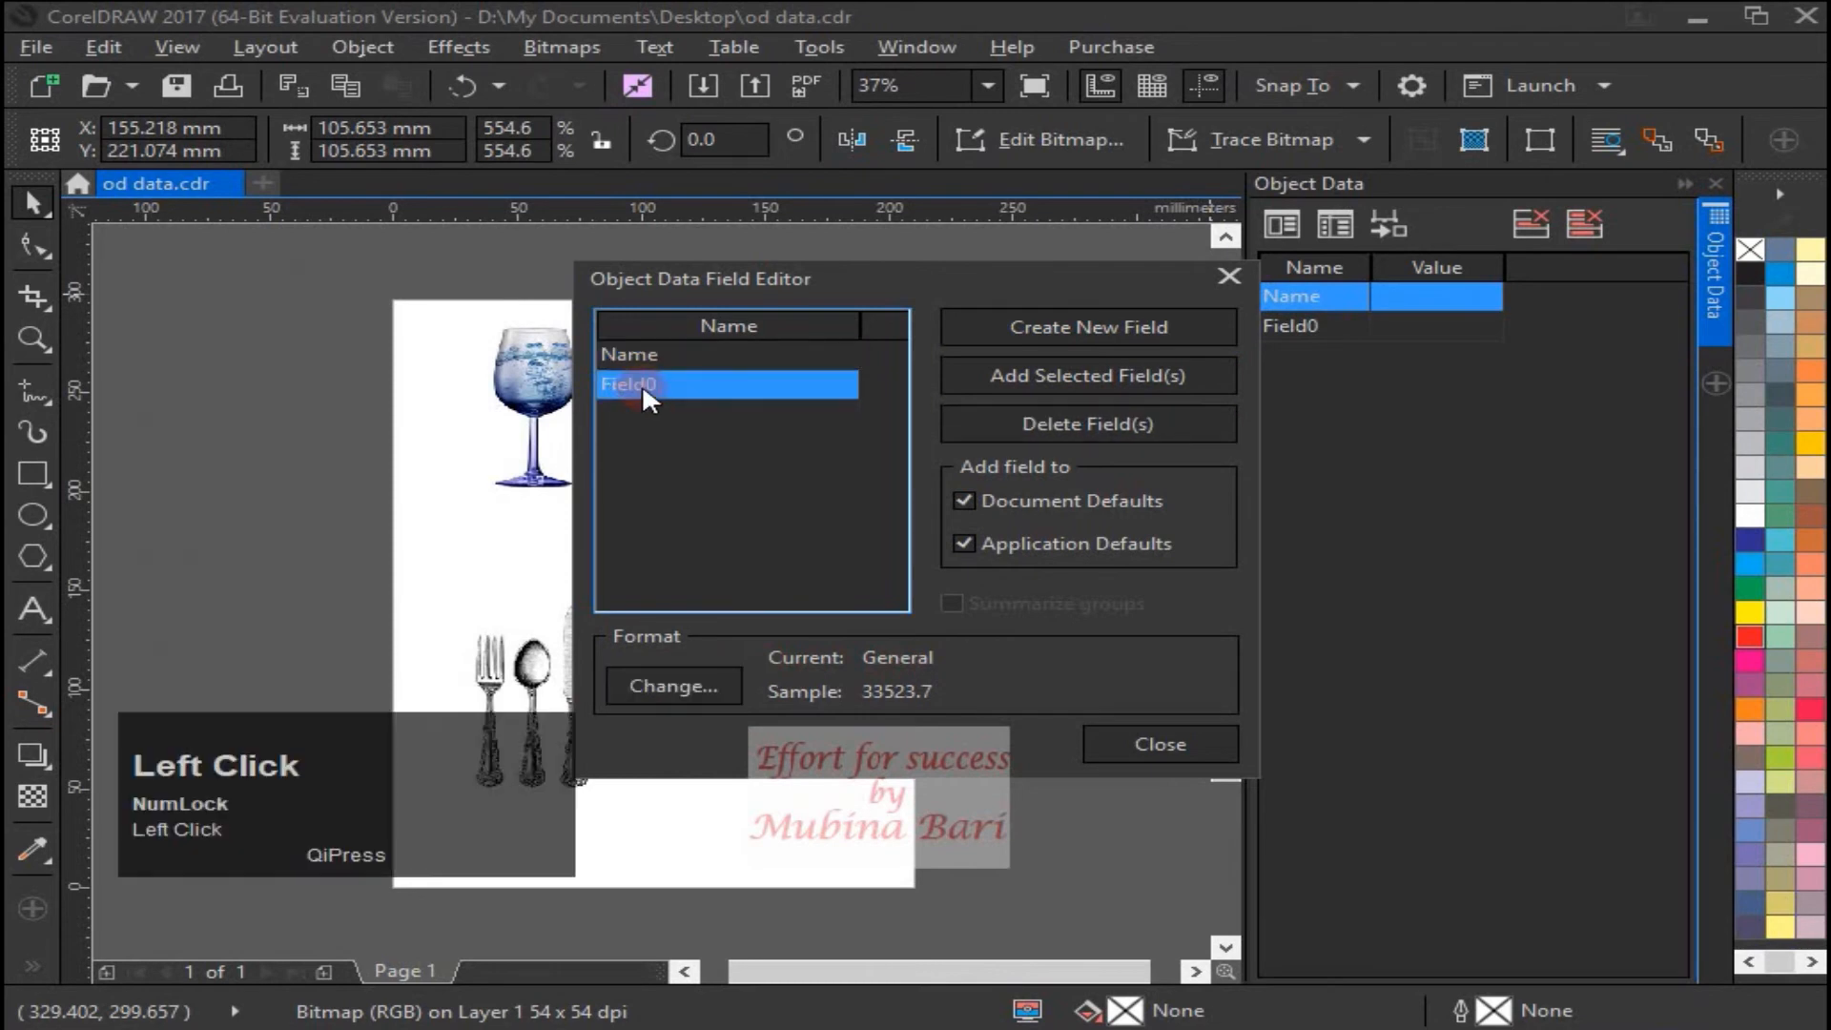
{"action": "left_click", "coordinate": [662, 681]}
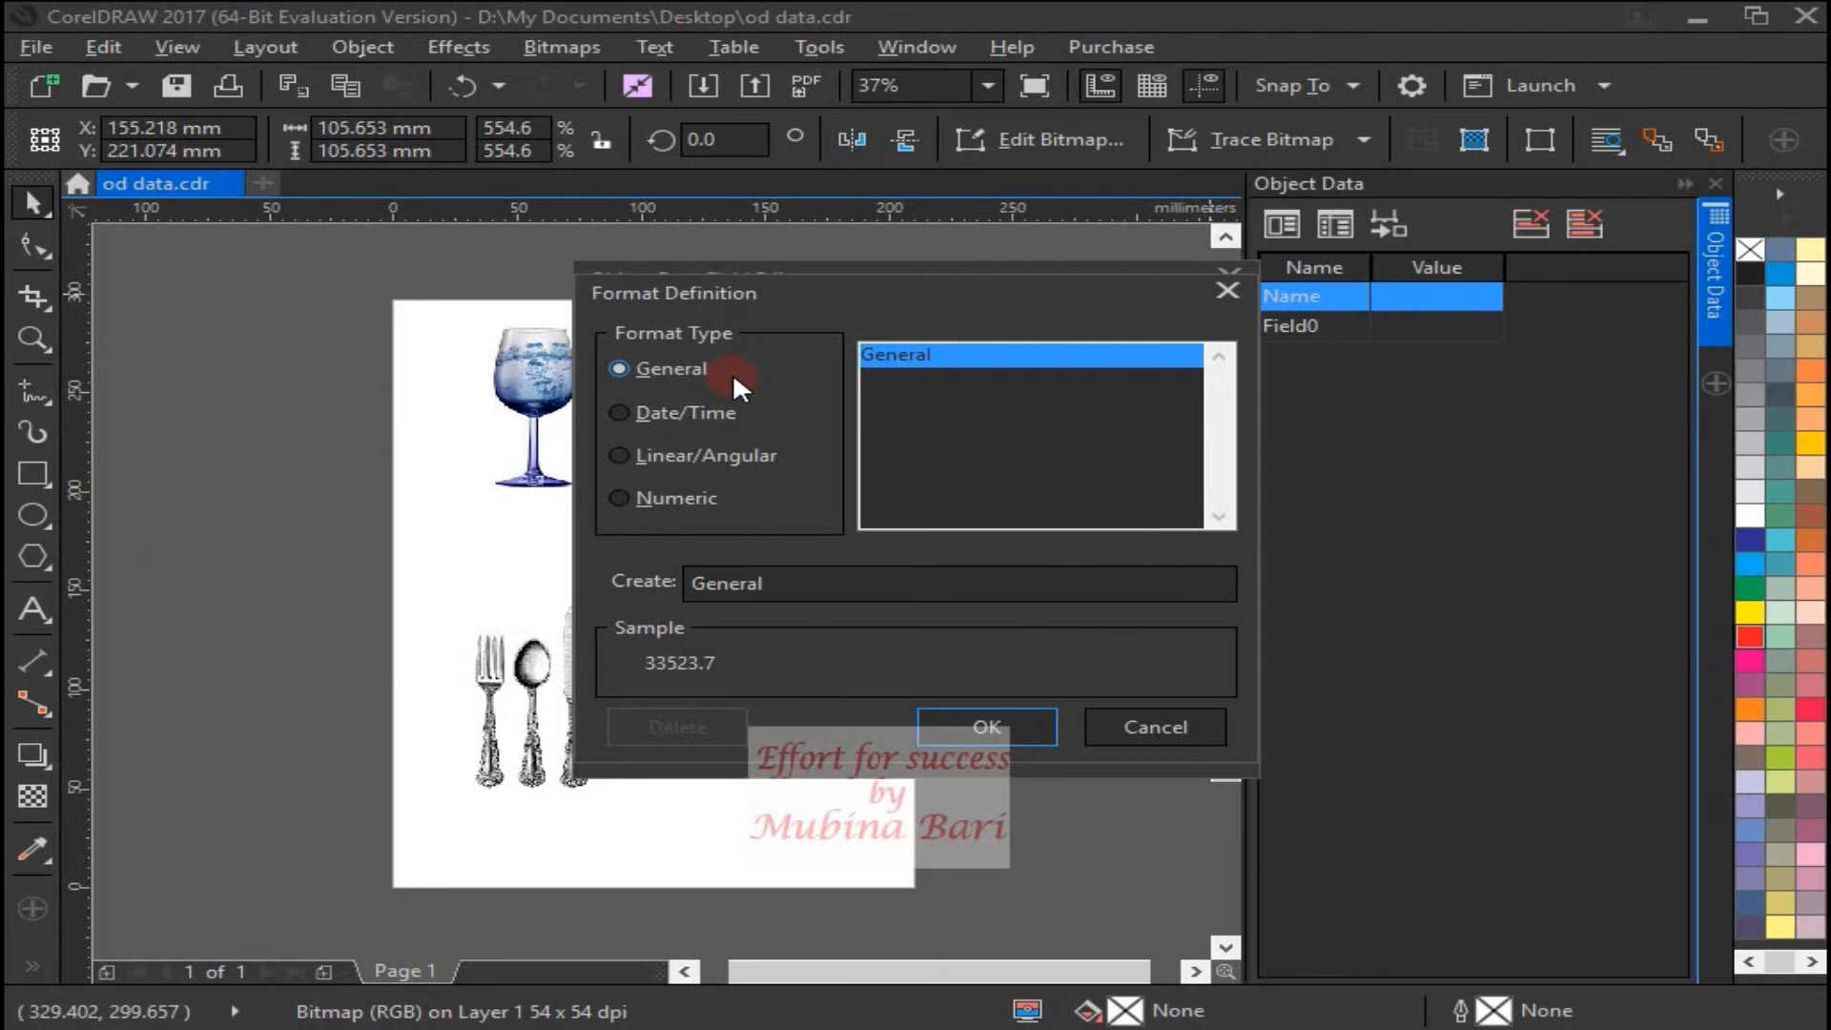
{"action": "left_click", "coordinate": [714, 415]}
{"action": "left_click", "coordinate": [620, 498]}
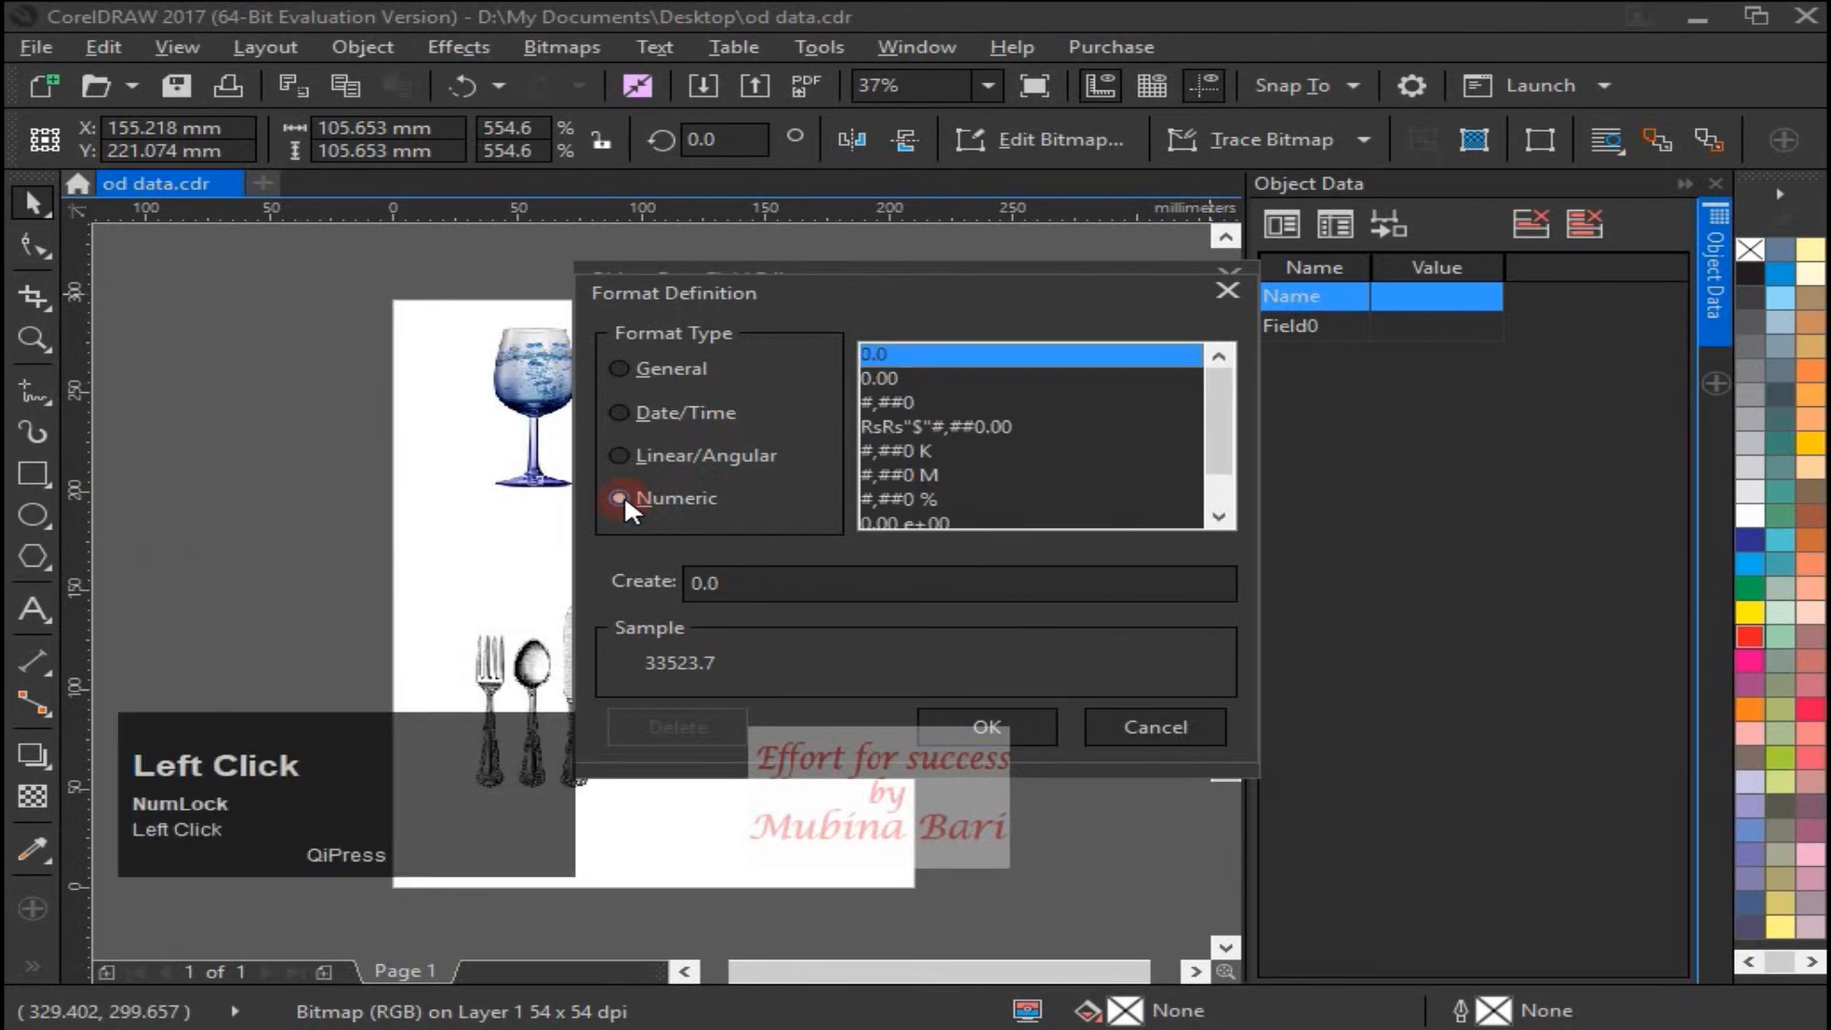
{"action": "left_click", "coordinate": [988, 727]}
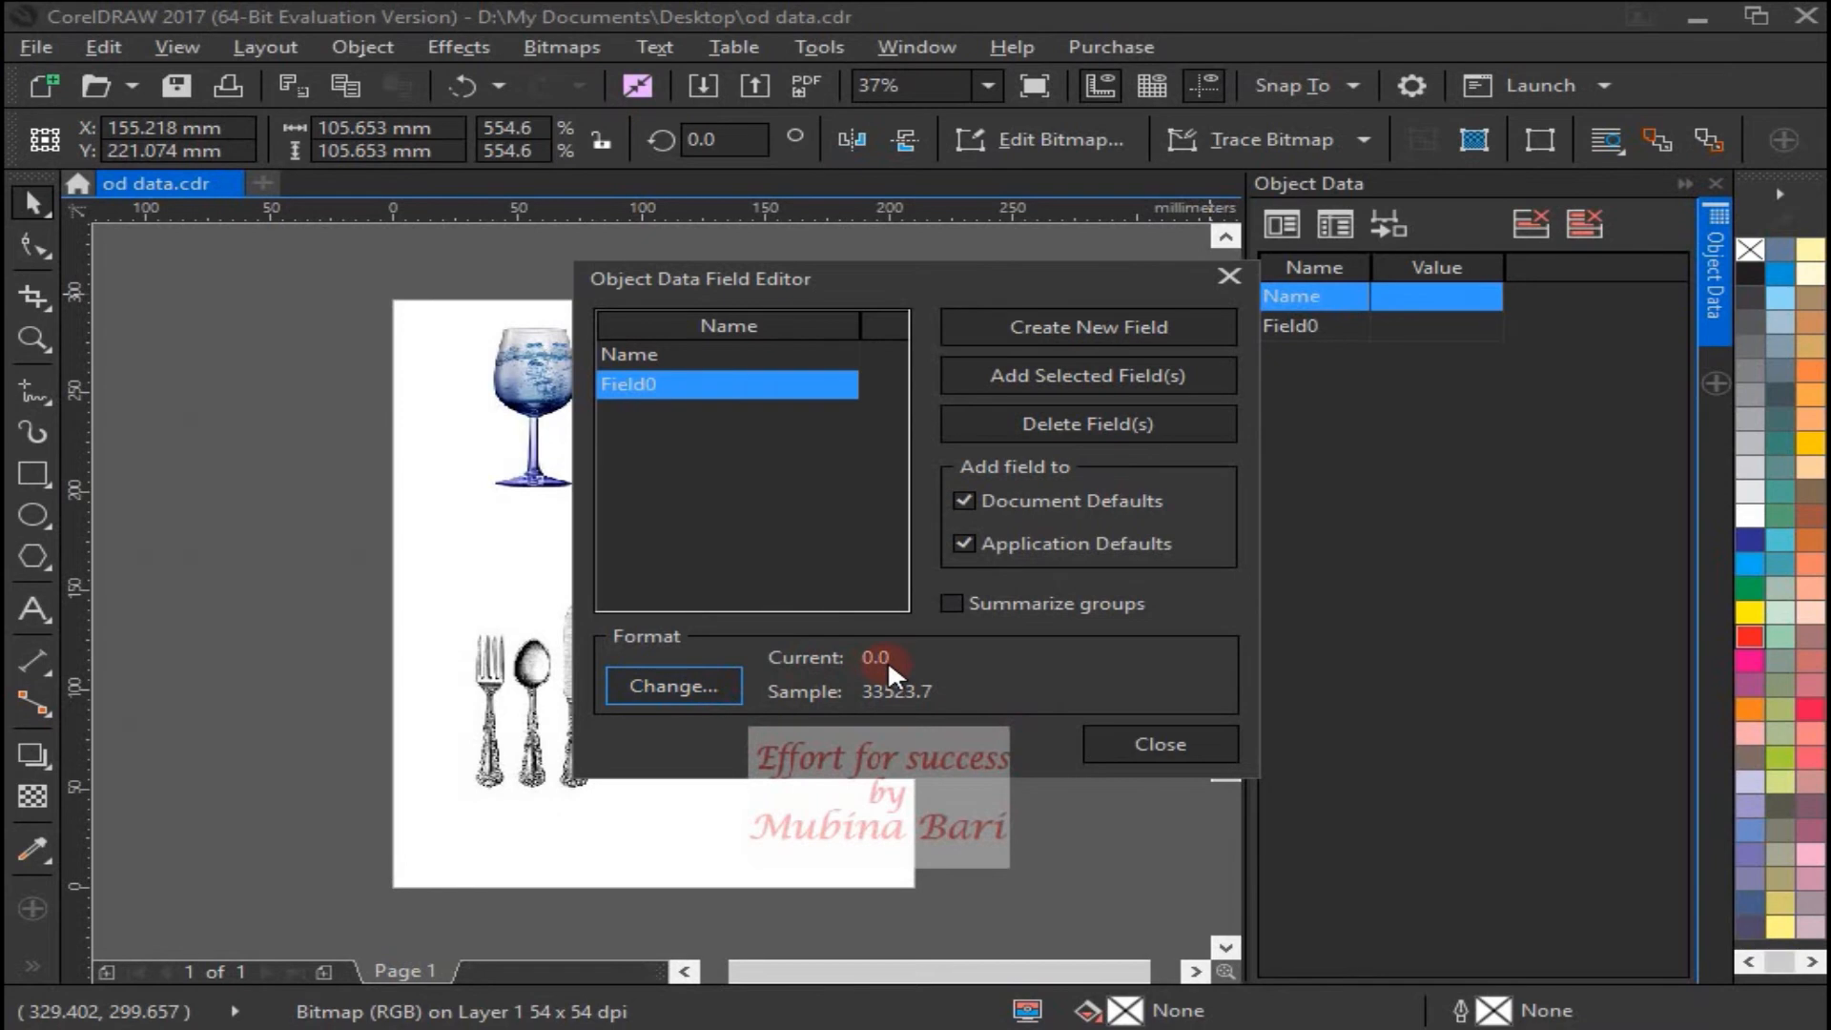
- Rename the new numeric field as price and add the selected Name field to the fork-and-spoon bitmap
{"action": "left_click", "coordinate": [654, 384]}
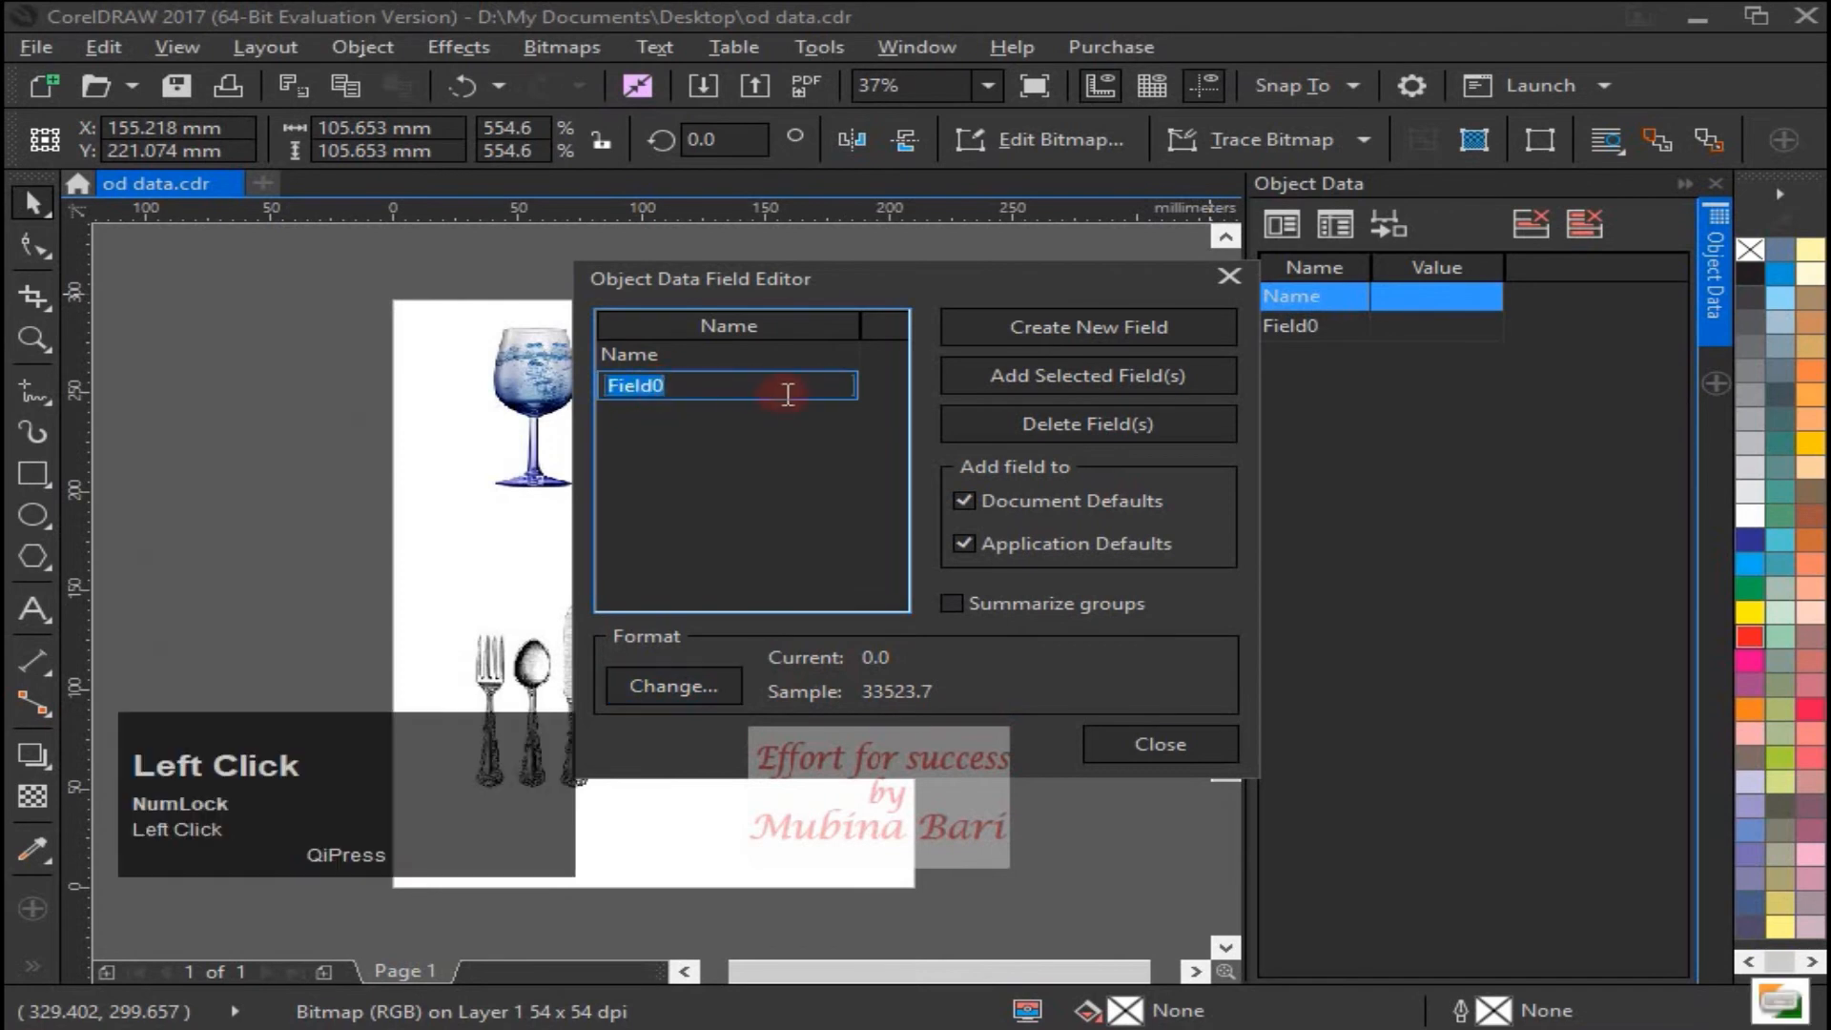
{"action": "key", "text": "BackSpace"}
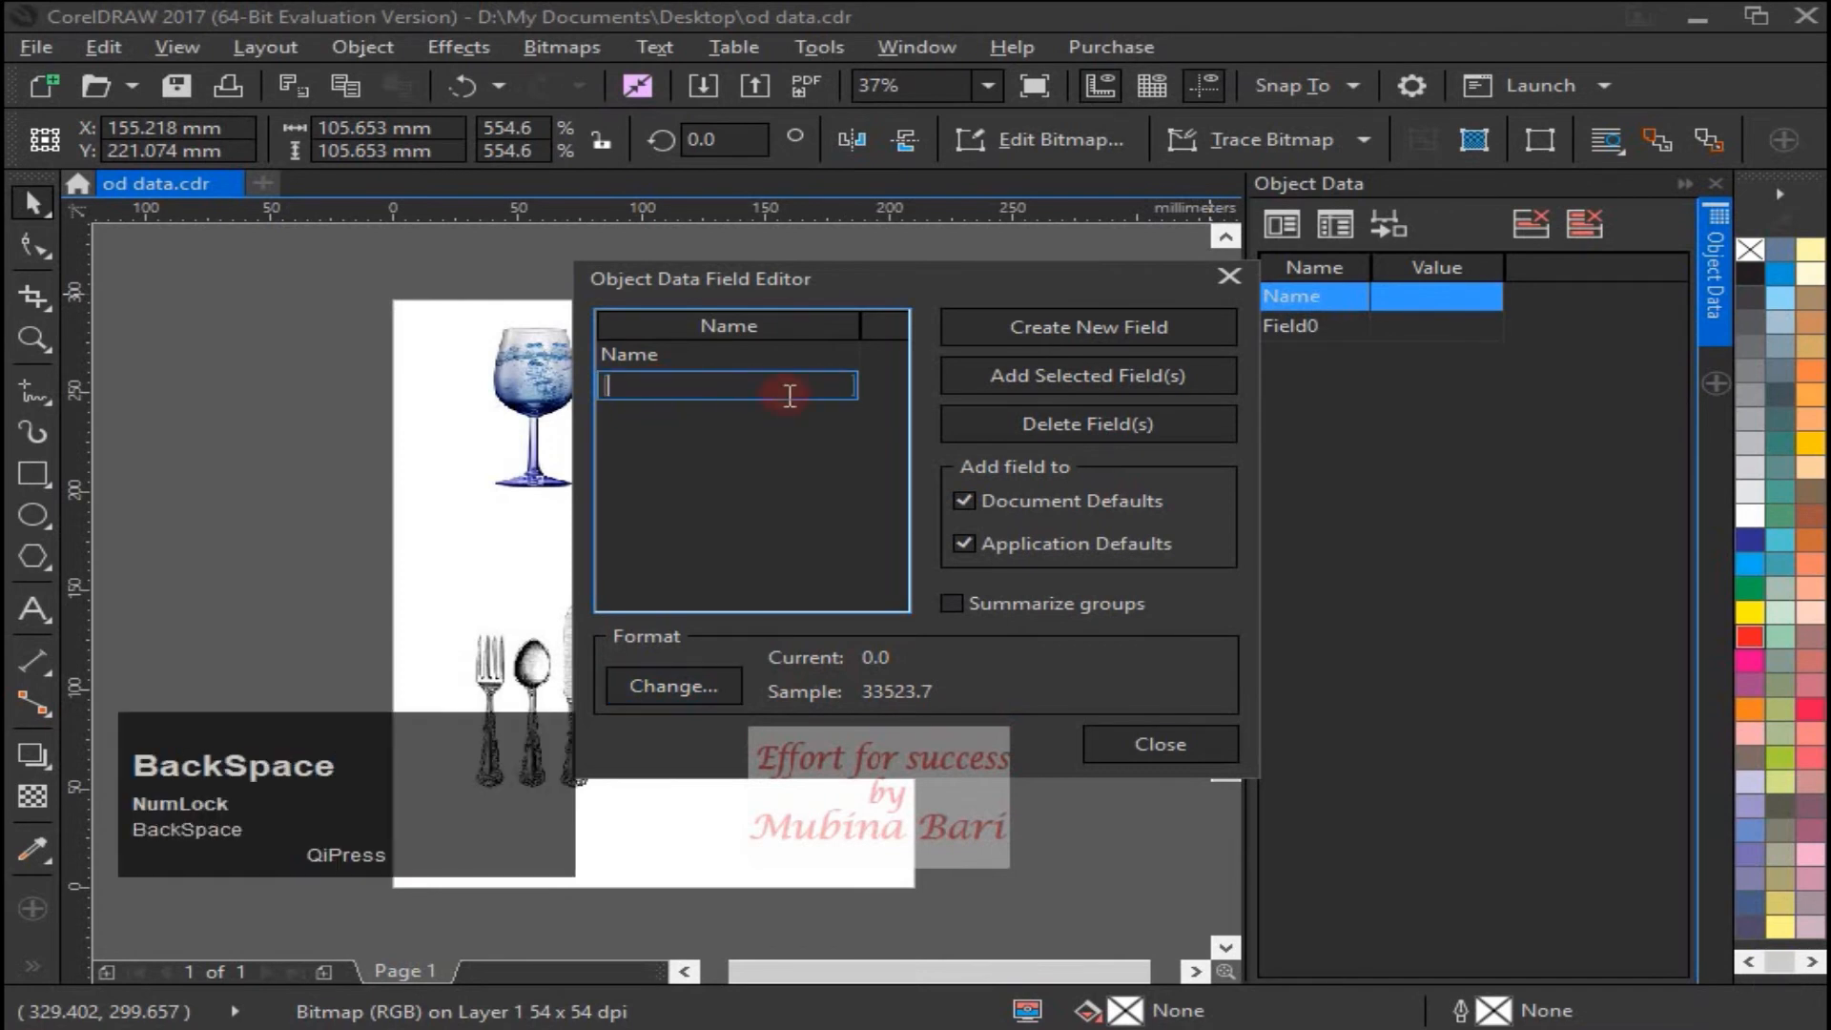
{"action": "type", "text": "price"}
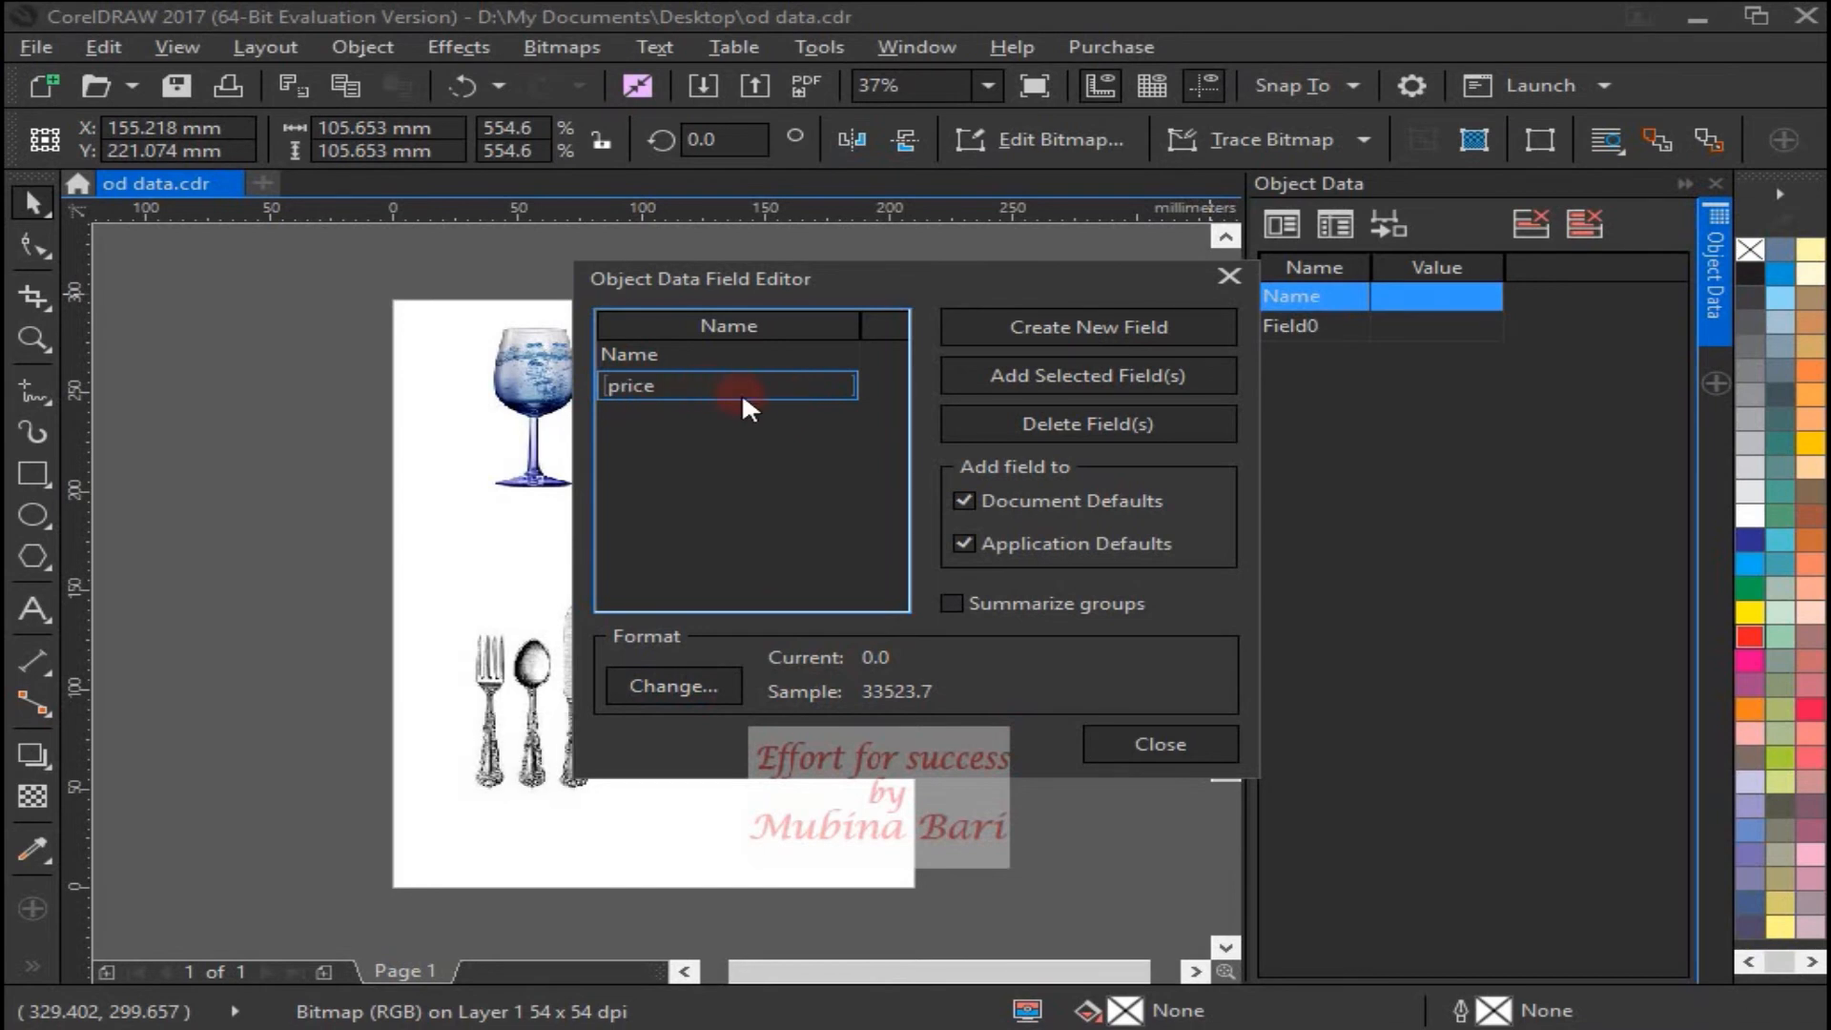
{"action": "key", "text": "Return"}
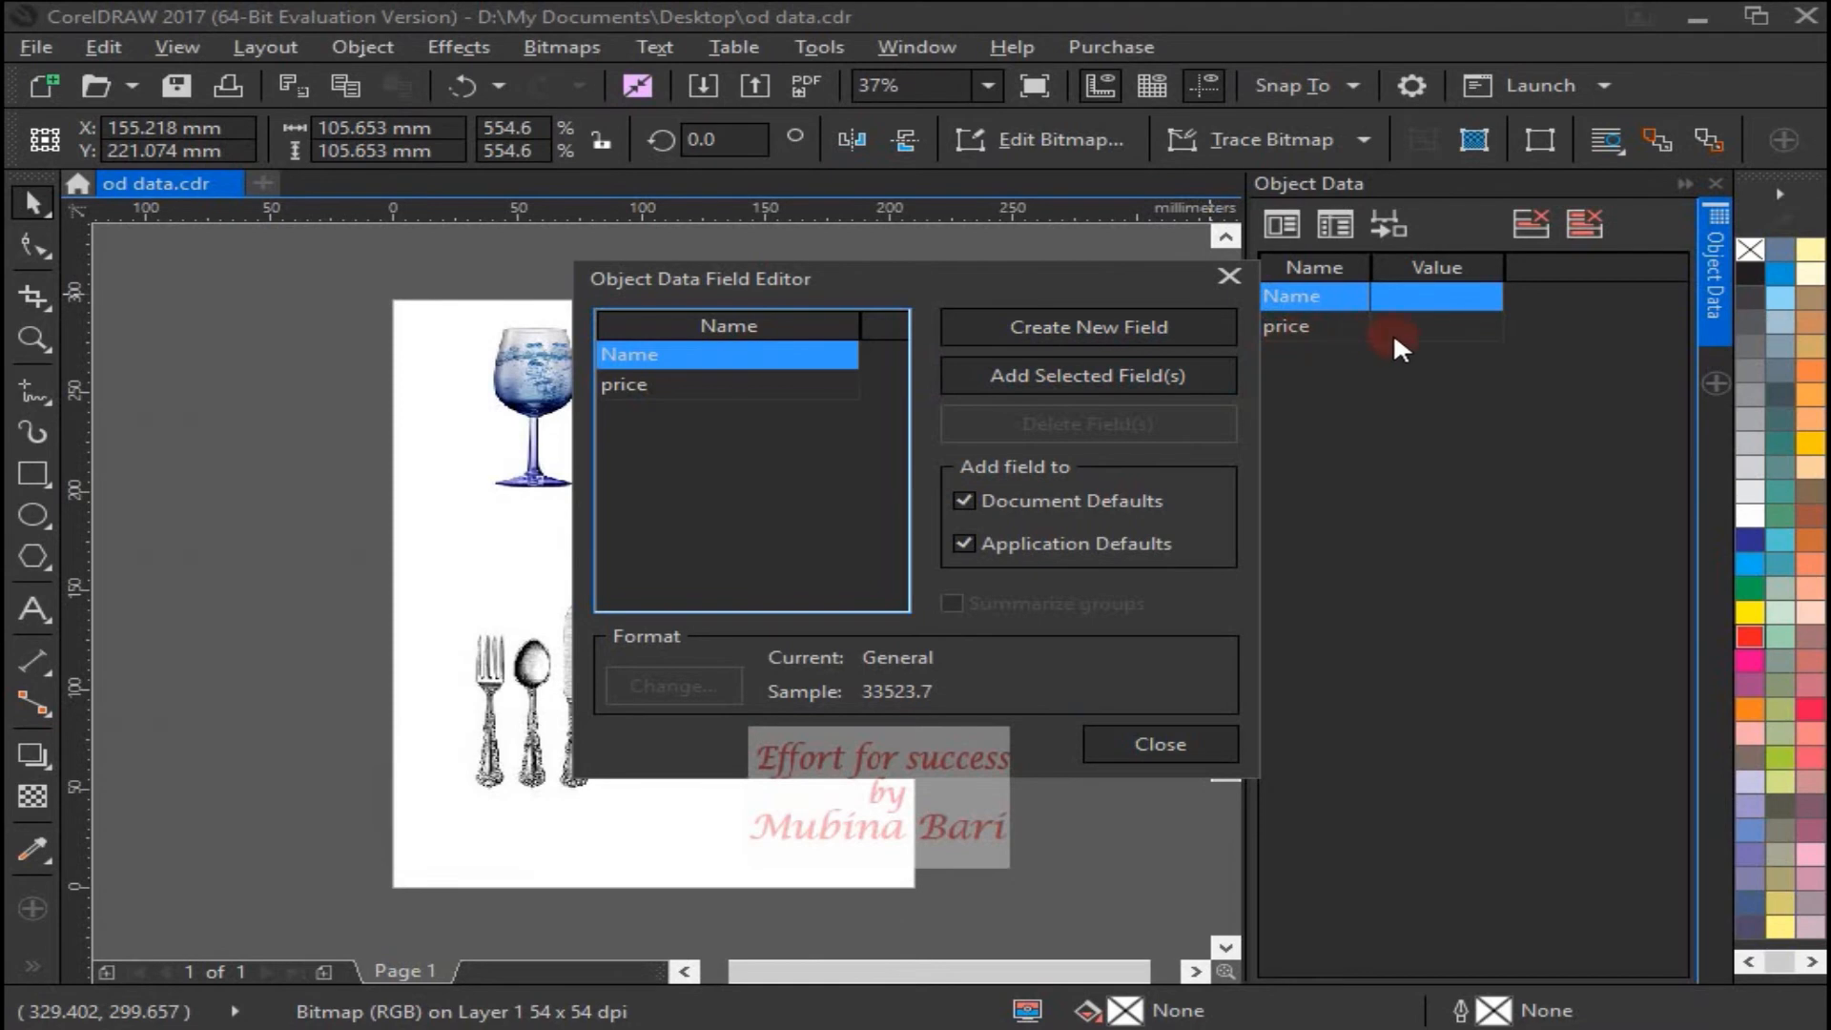
{"action": "left_click", "coordinate": [1055, 376]}
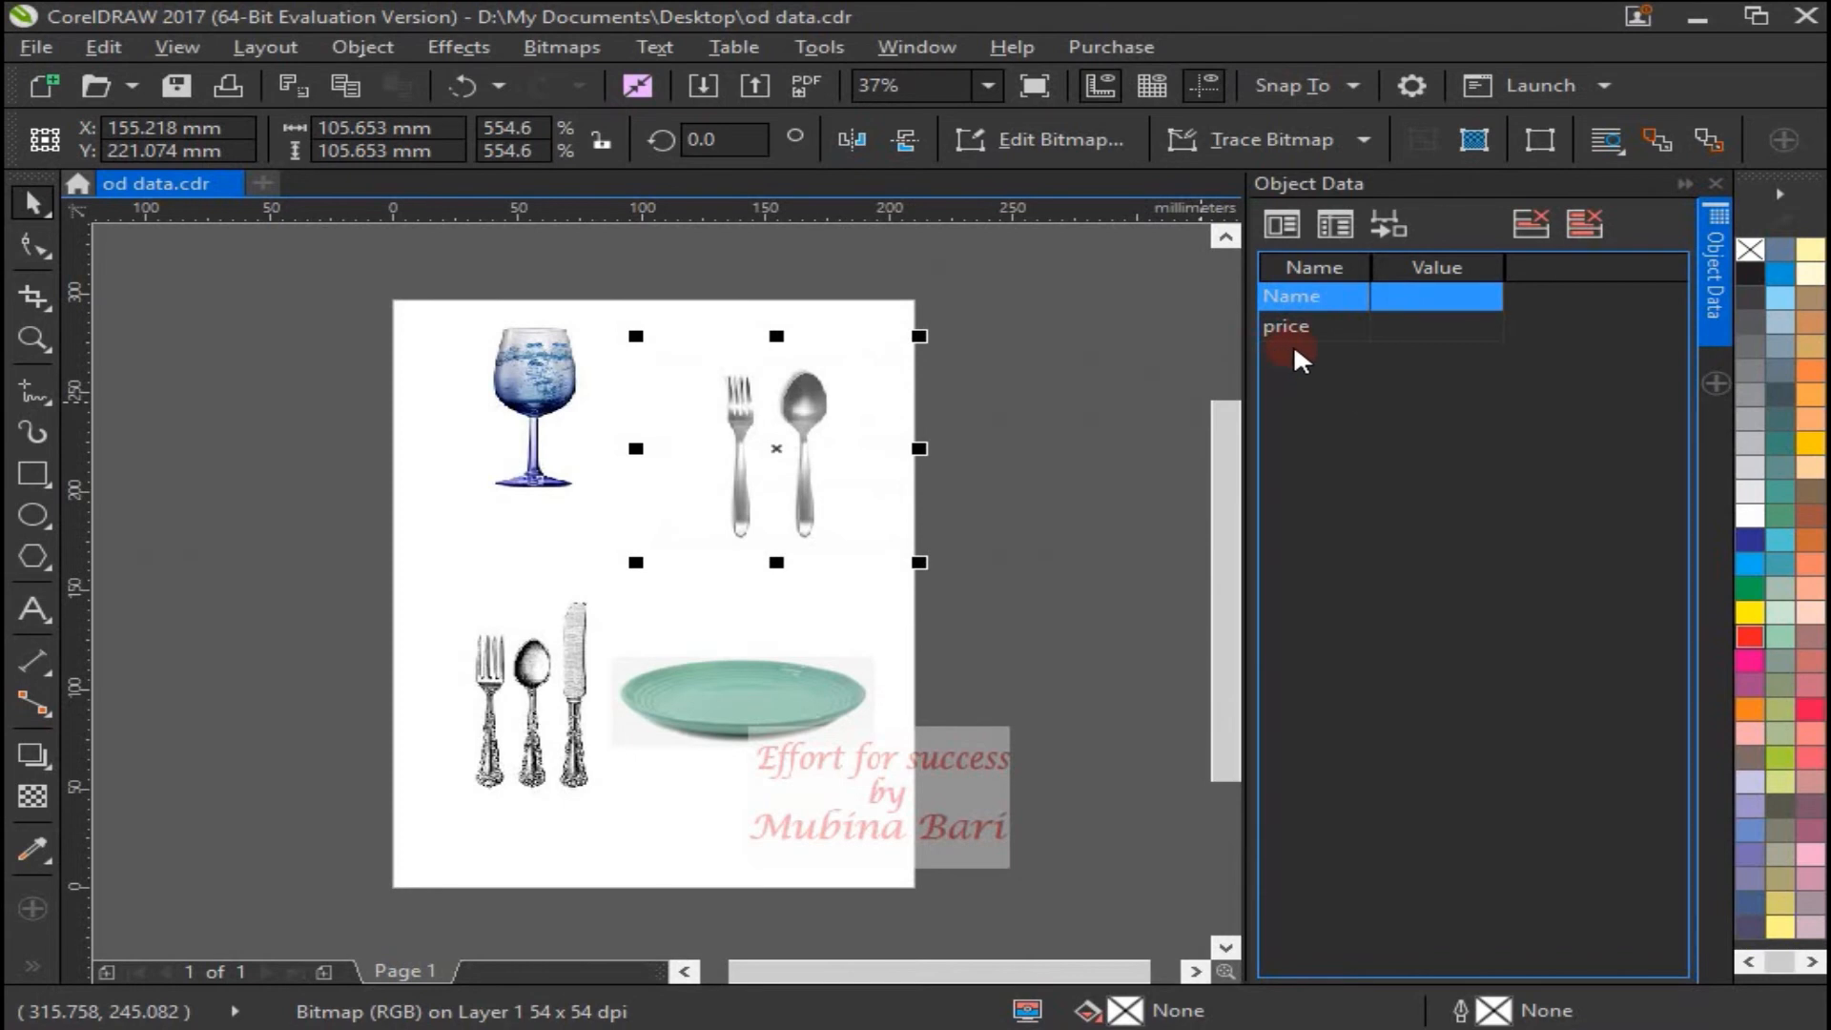
- Reopen the Object Data Field Editor and create another new field with the General format type
{"action": "left_click", "coordinate": [1336, 229]}
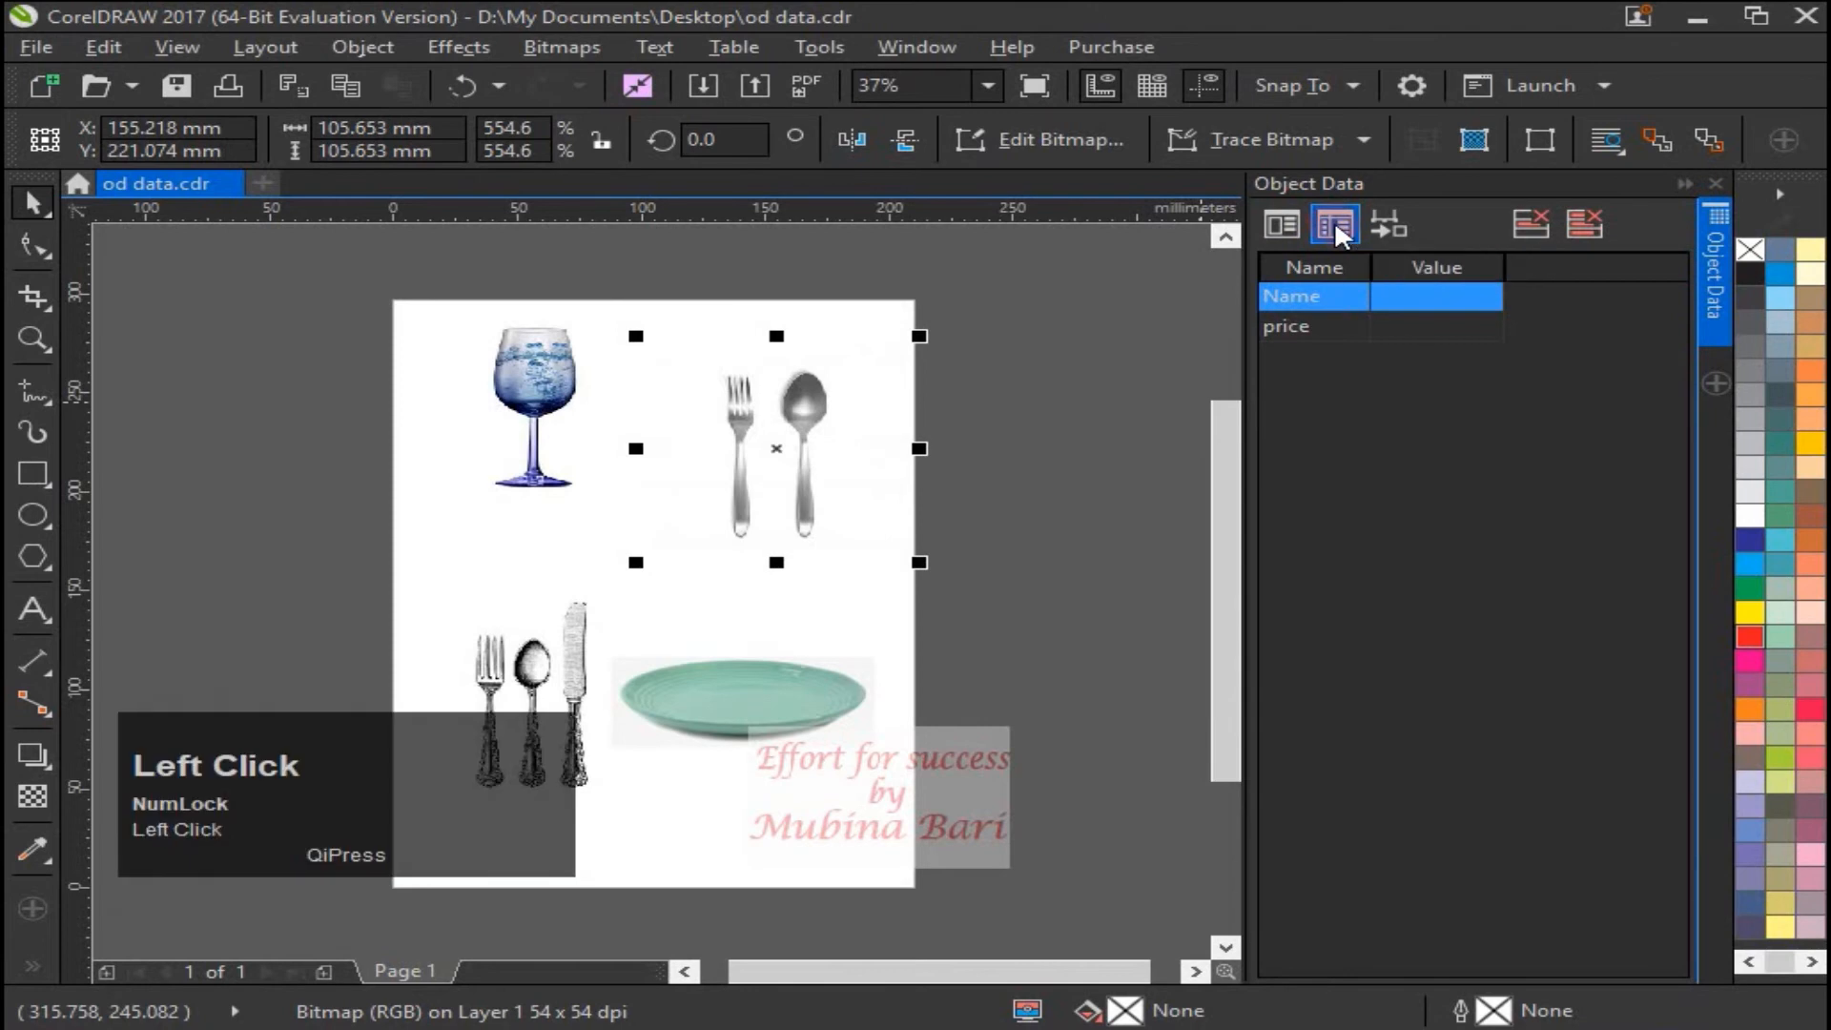
{"action": "left_click", "coordinate": [799, 369]}
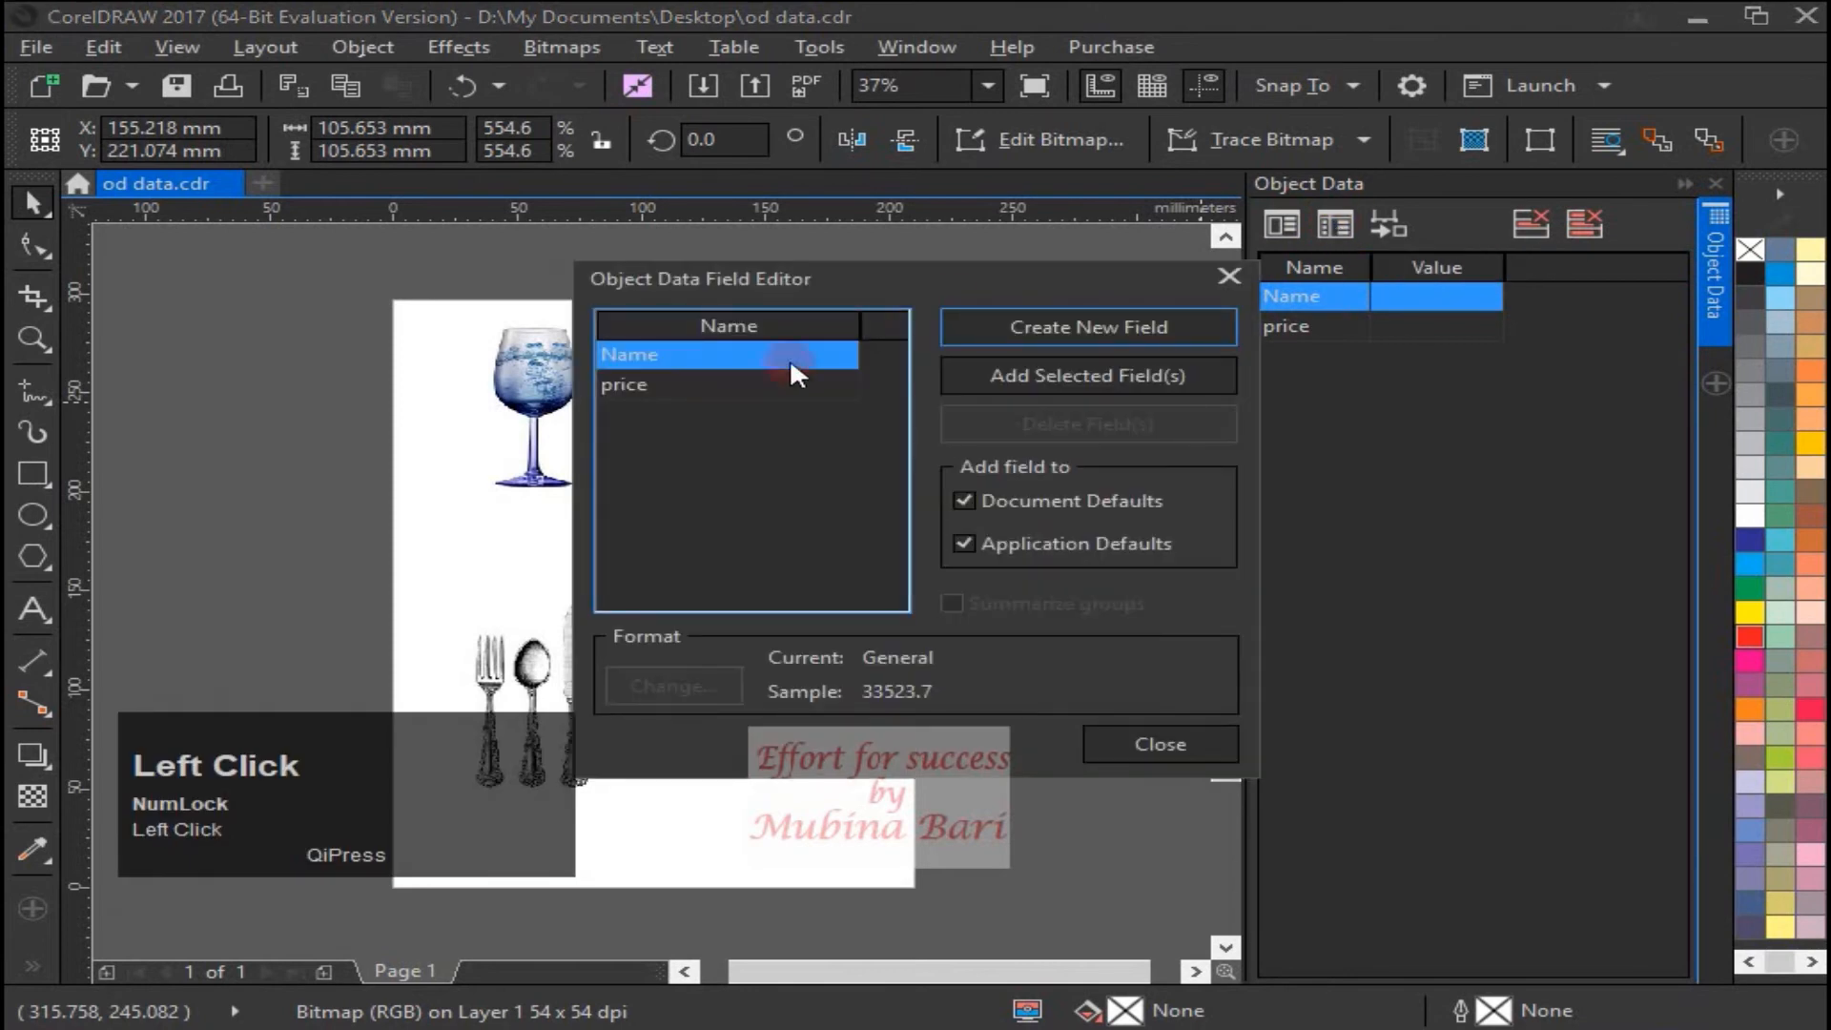
{"action": "left_click", "coordinate": [1053, 329]}
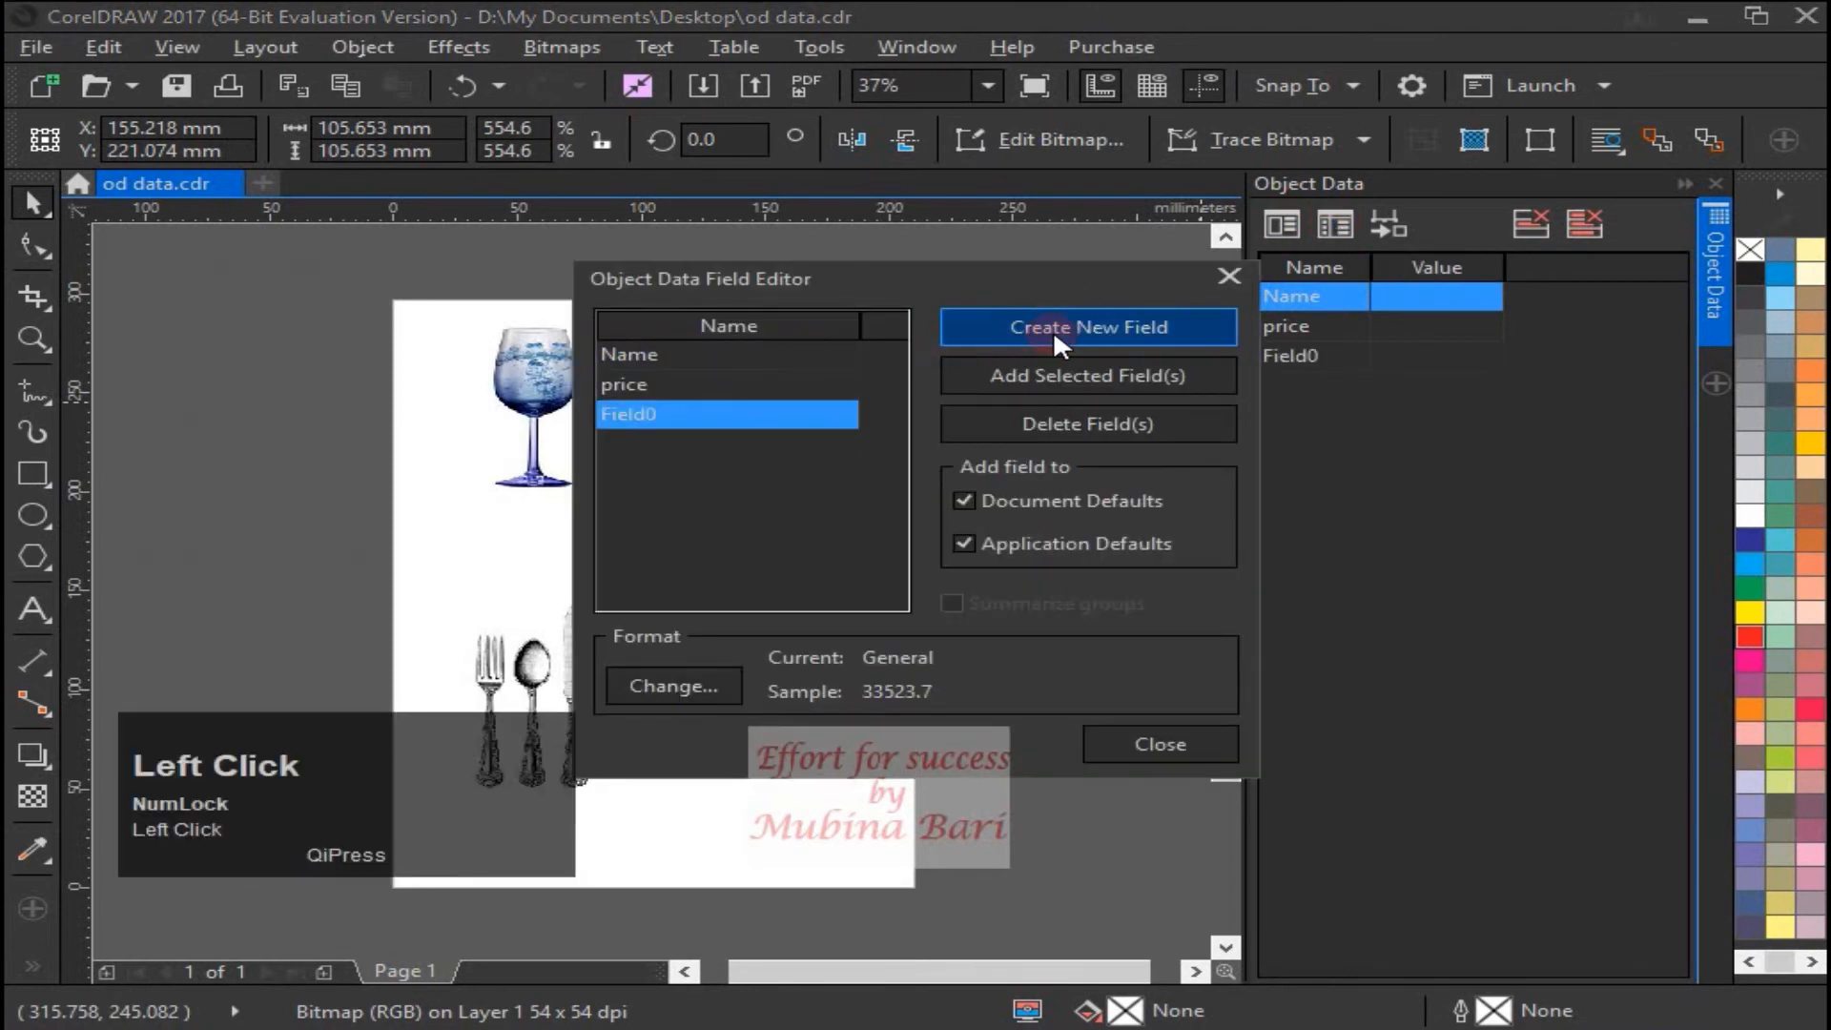
{"action": "left_click", "coordinate": [649, 424]}
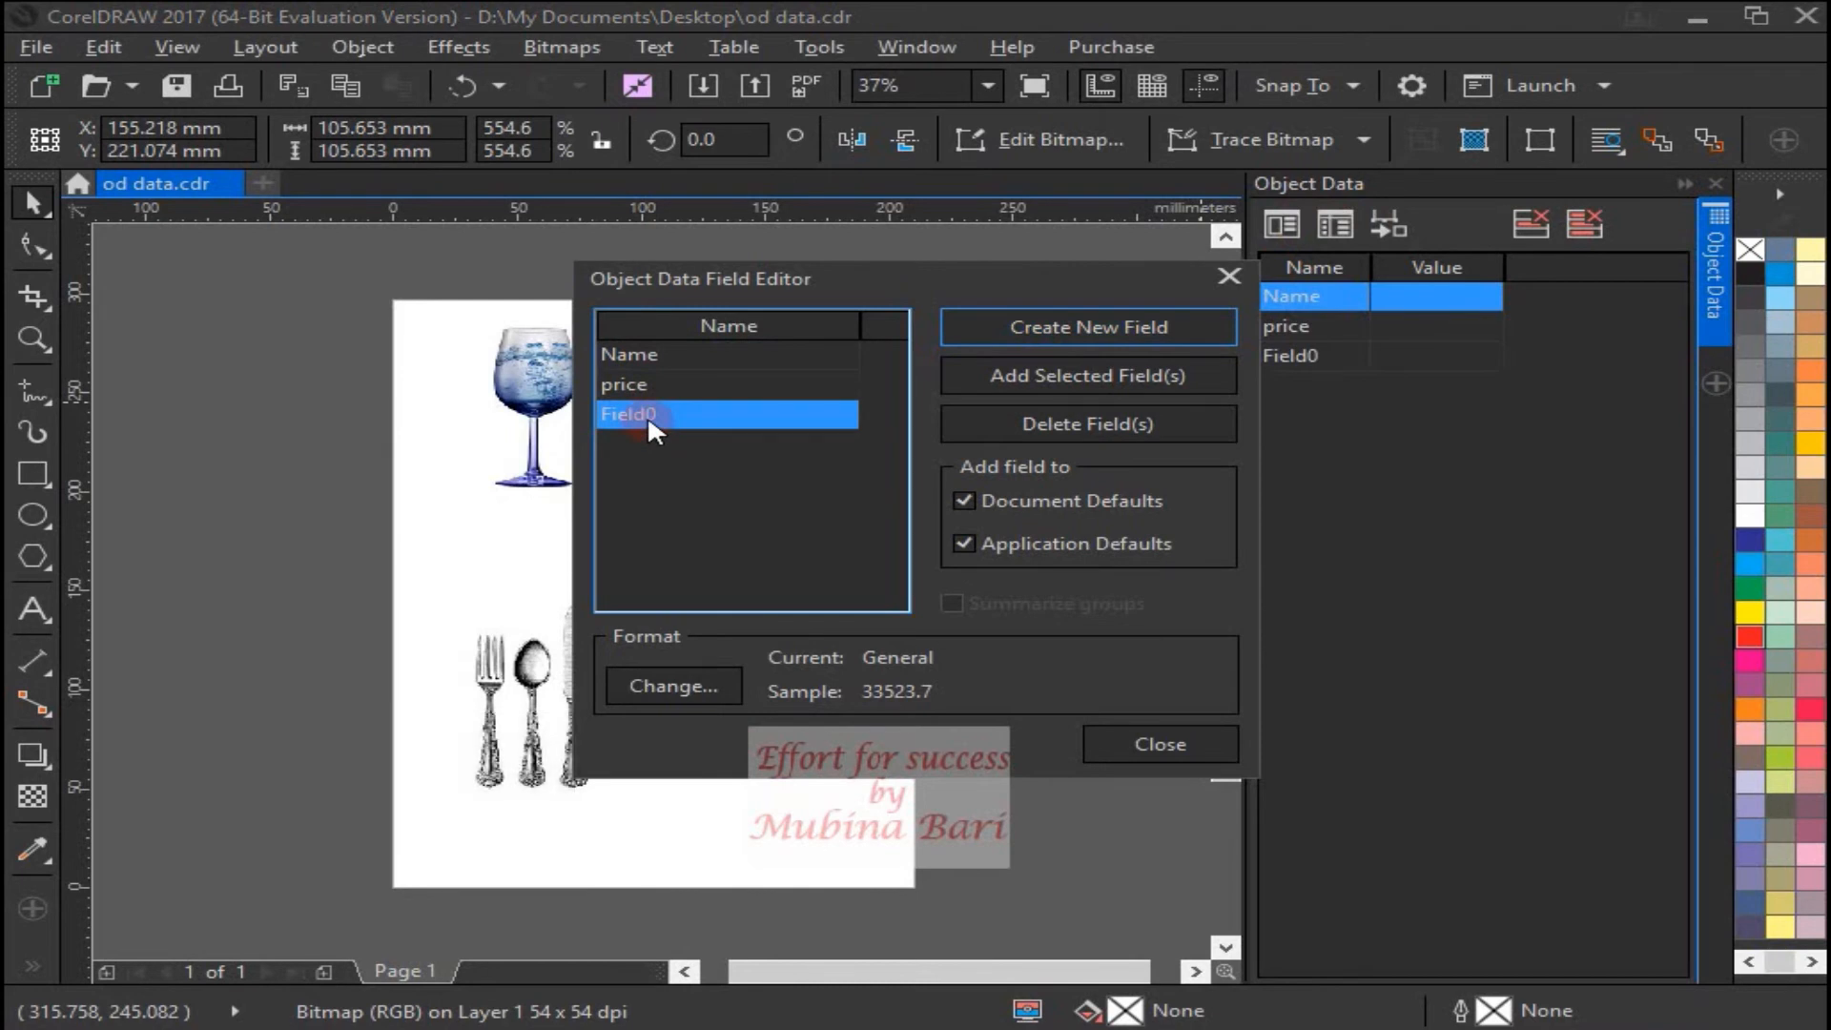
{"action": "left_click", "coordinate": [660, 685]}
{"action": "left_click", "coordinate": [660, 685]}
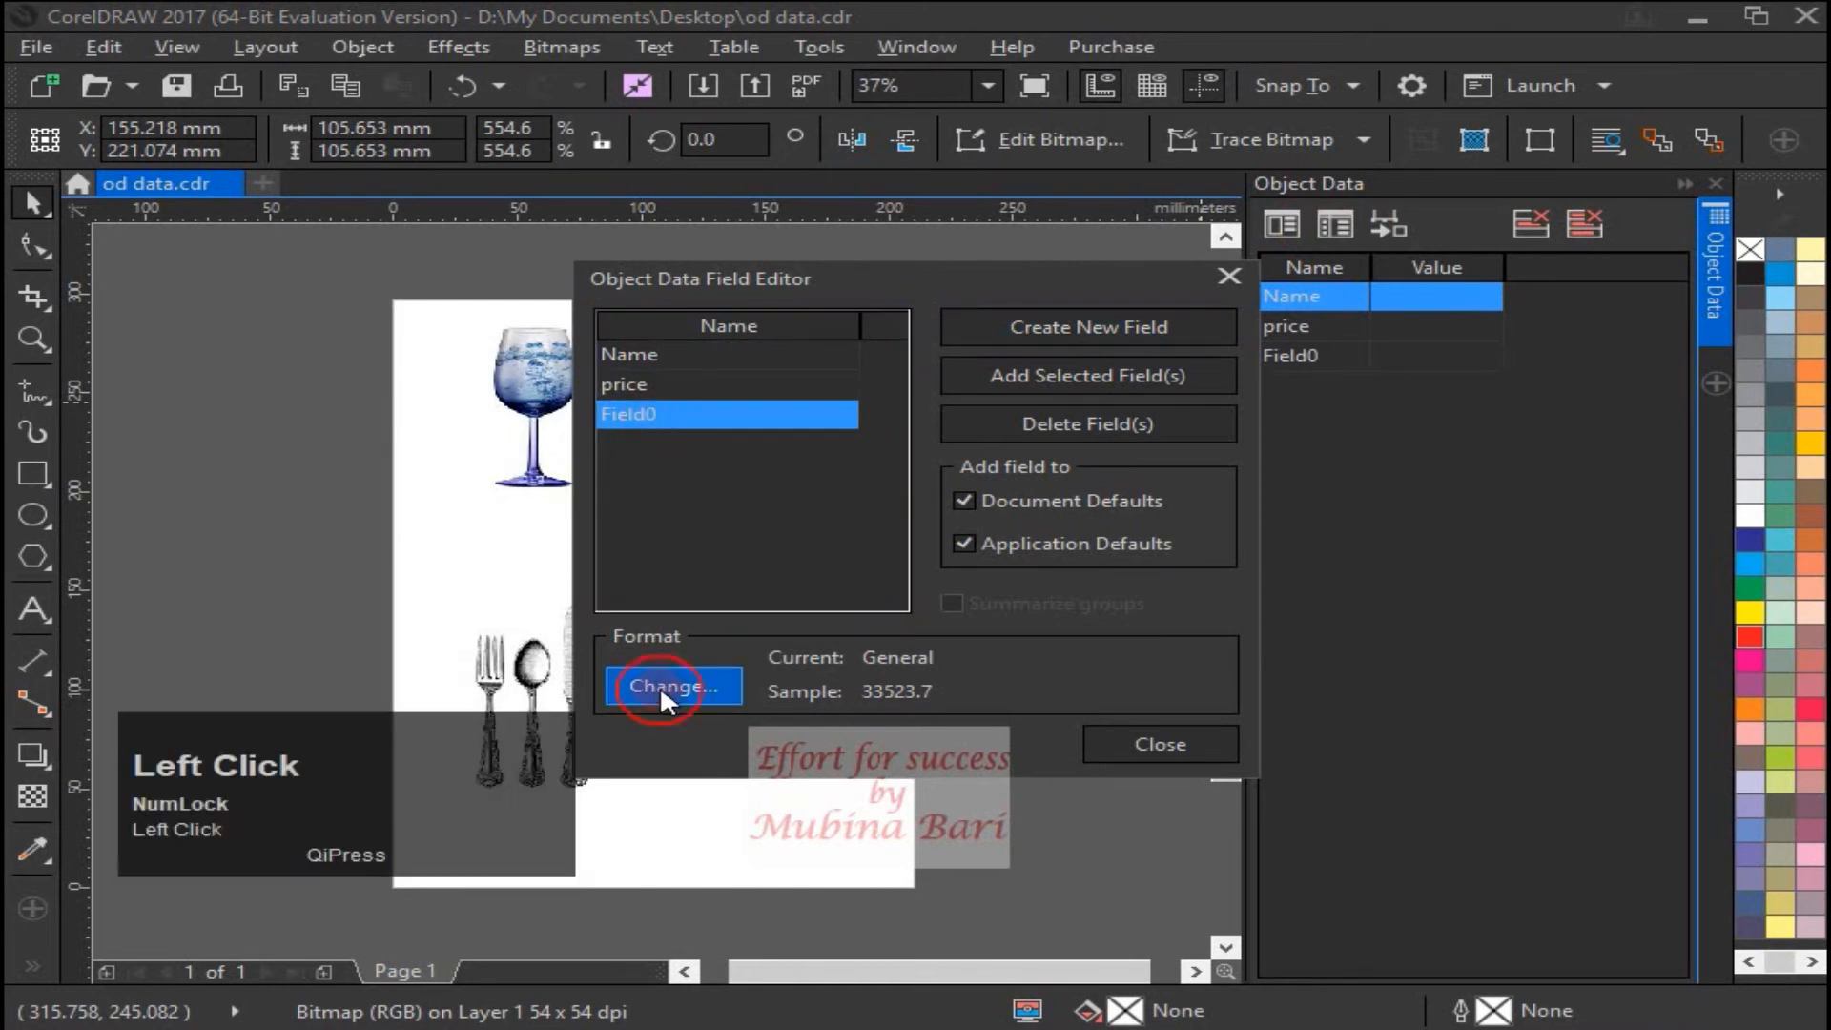
{"action": "left_click", "coordinate": [689, 407]}
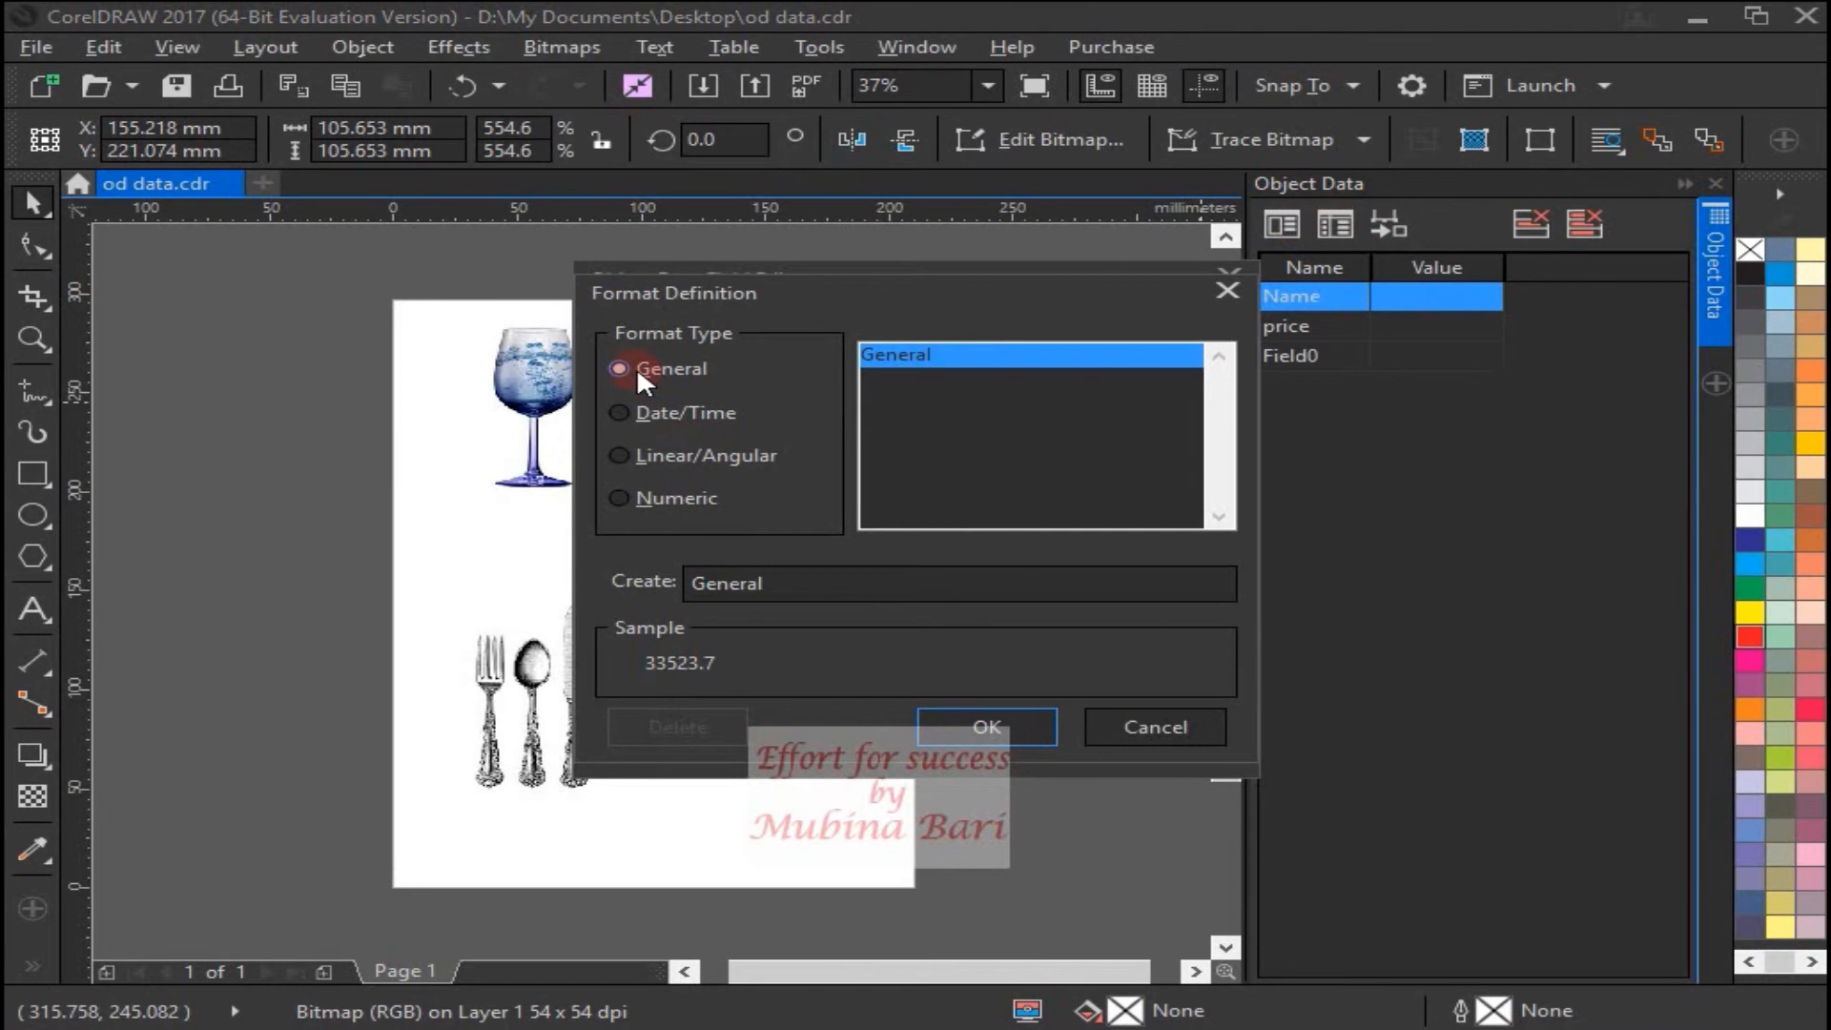
{"action": "left_click", "coordinate": [958, 718]}
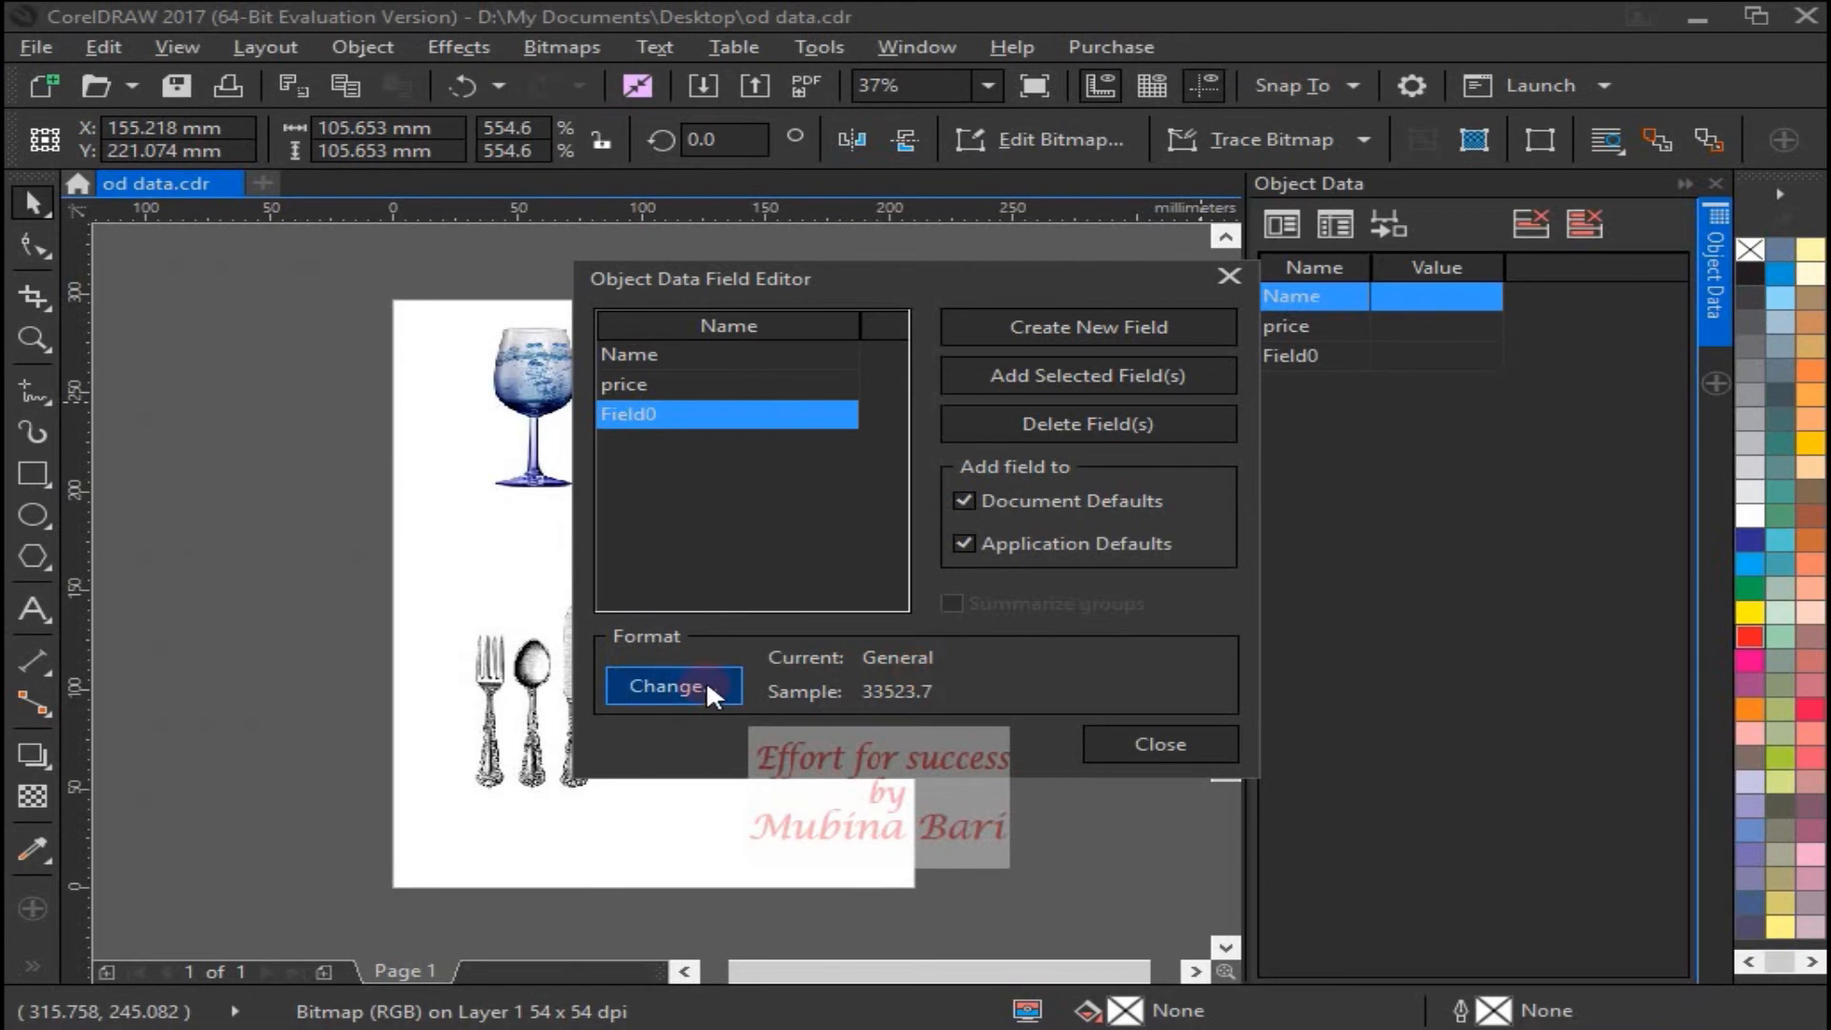
- Rename the newly created General-format field as color
{"action": "left_click", "coordinate": [776, 374]}
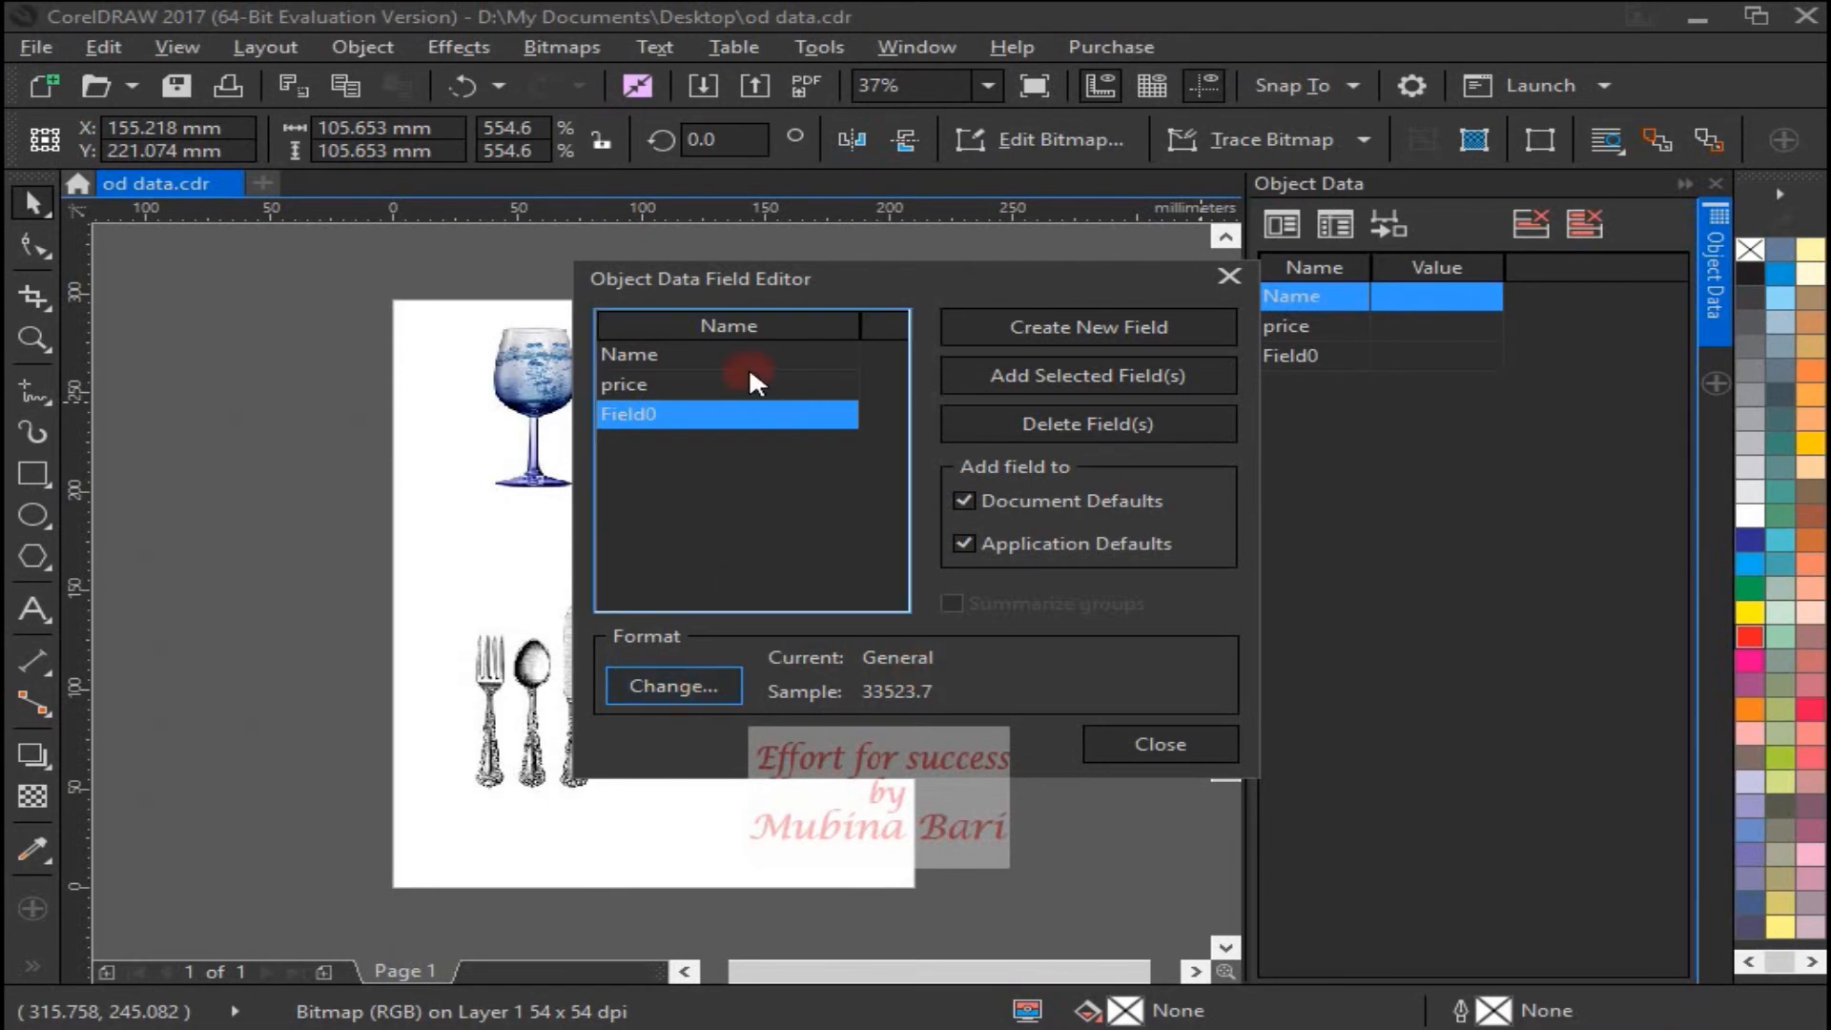
{"action": "left_click", "coordinate": [638, 416]}
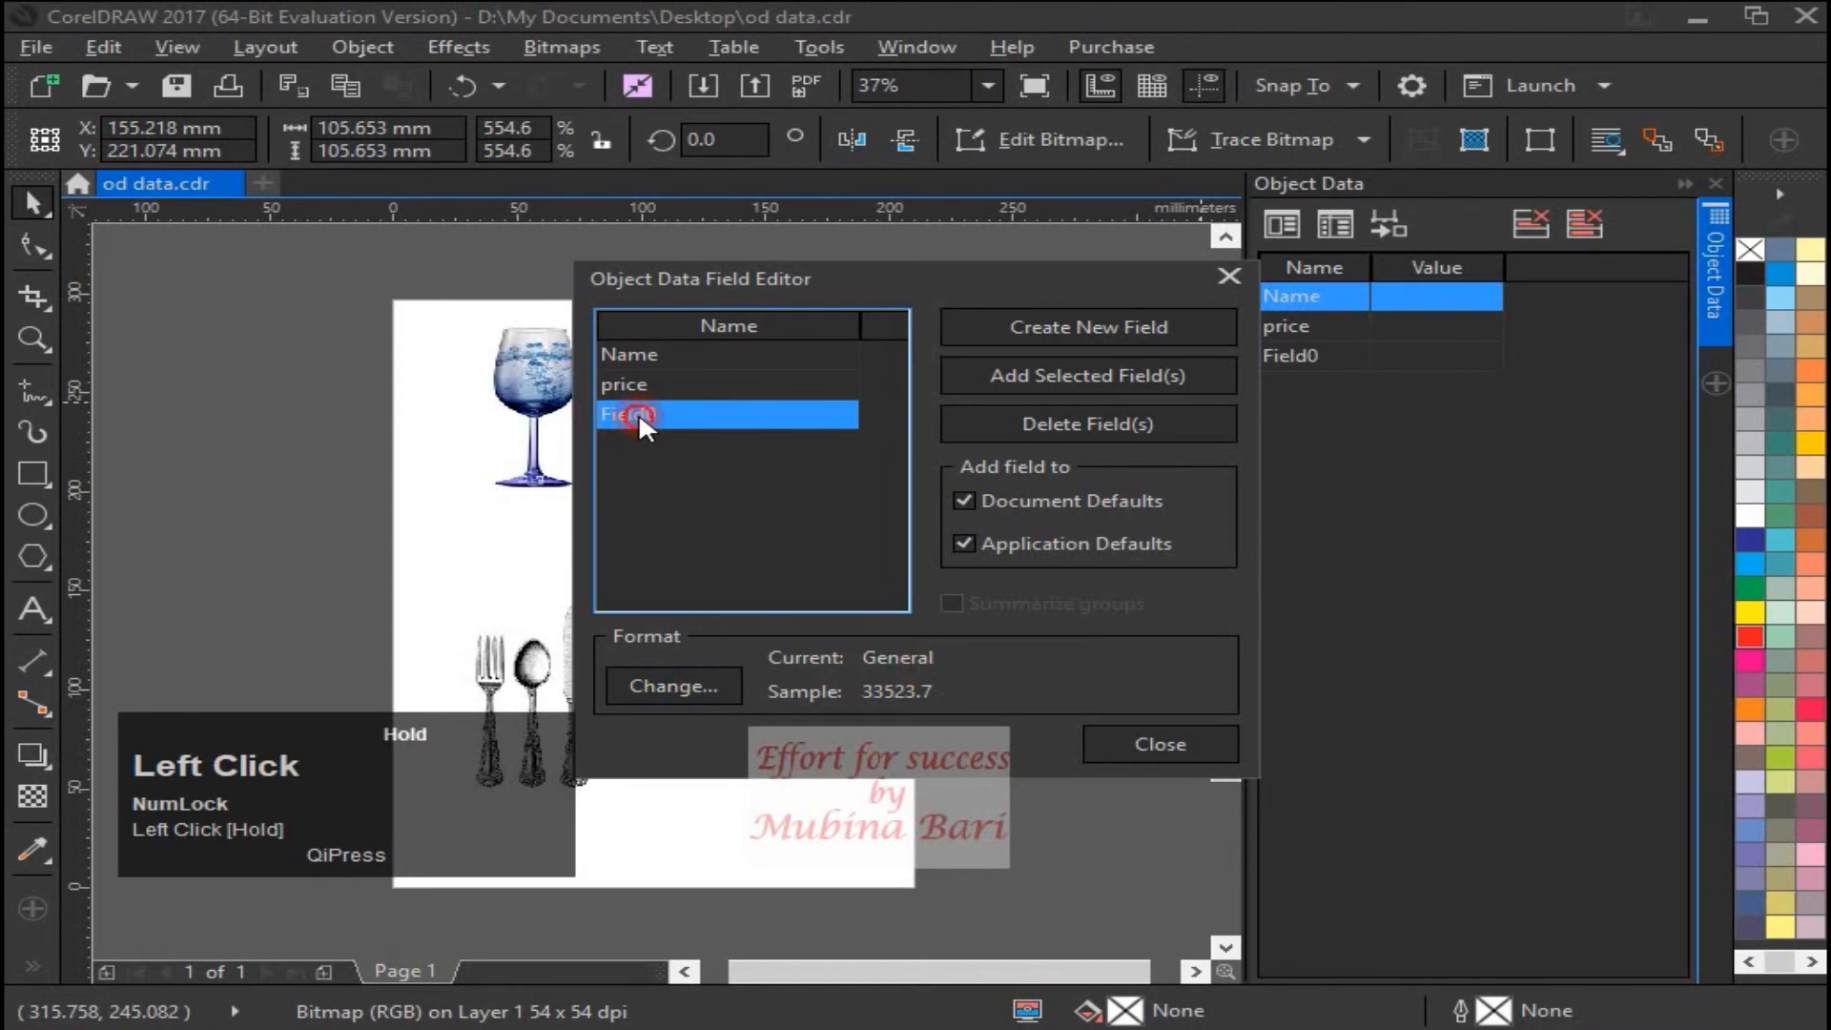
{"action": "left_click", "coordinate": [645, 410]}
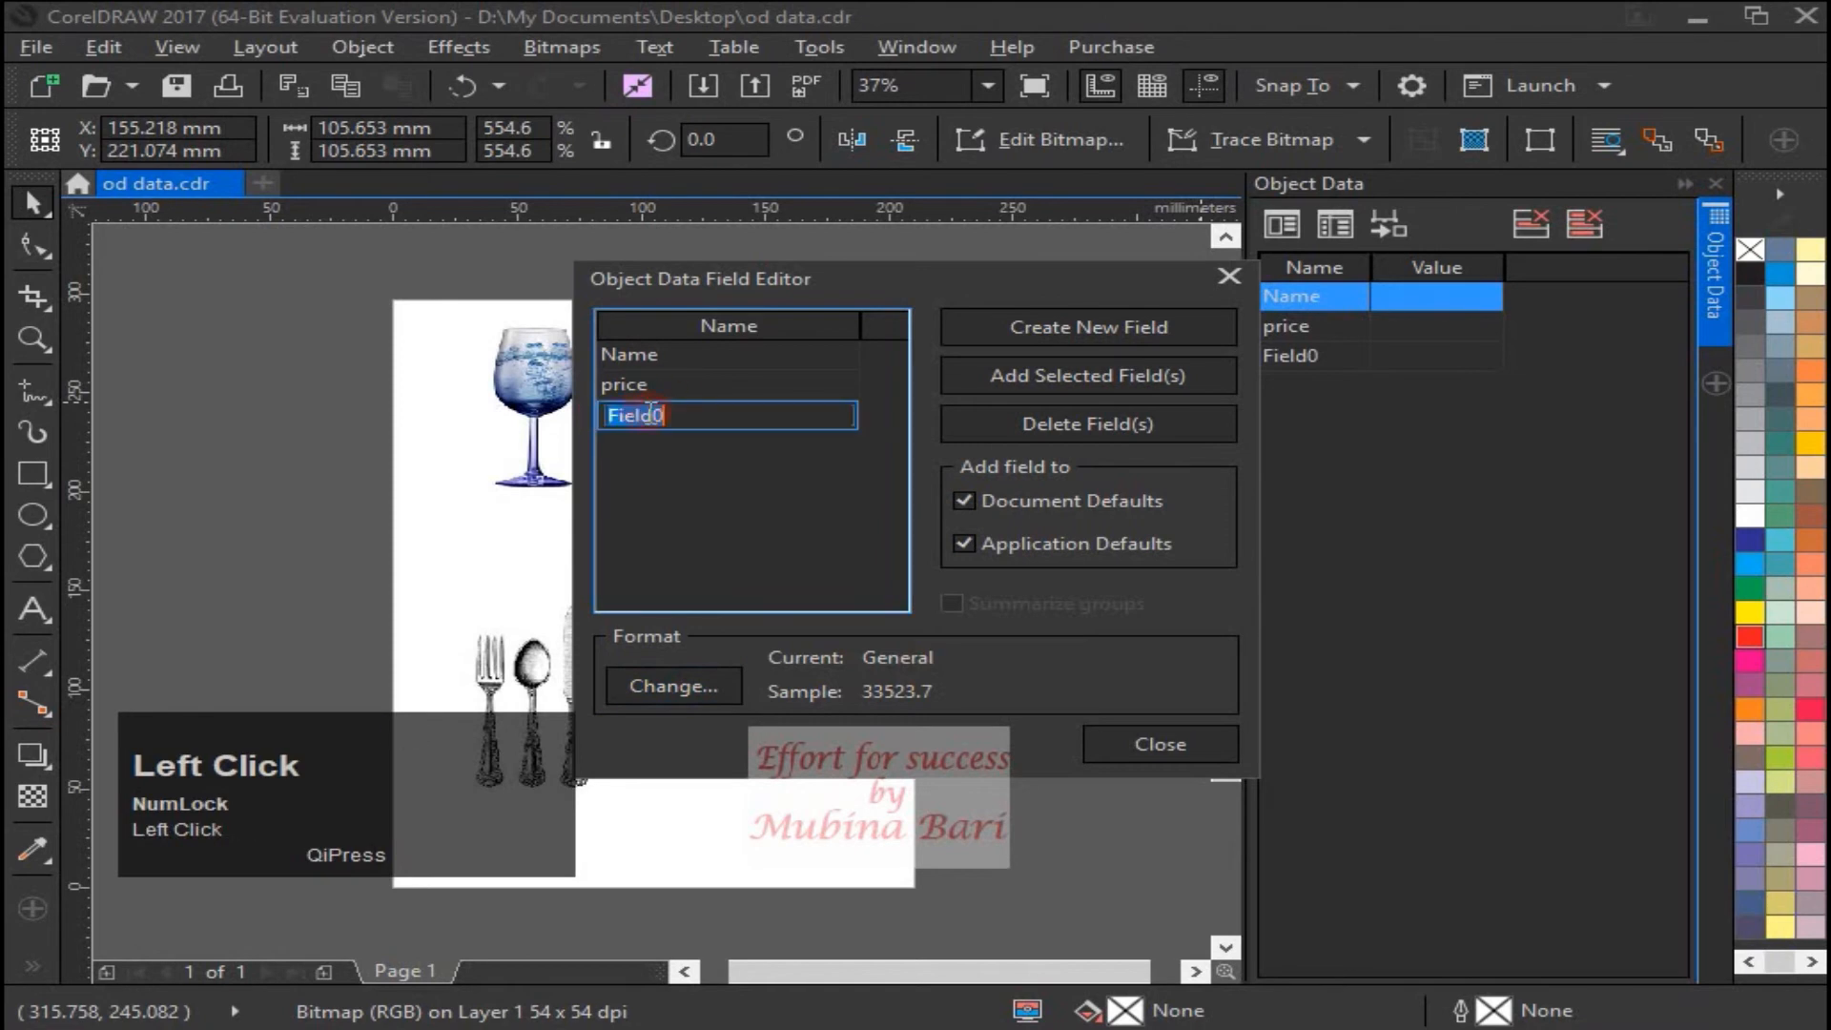
{"action": "key", "text": "BackSpace"}
{"action": "type", "text": "color"}
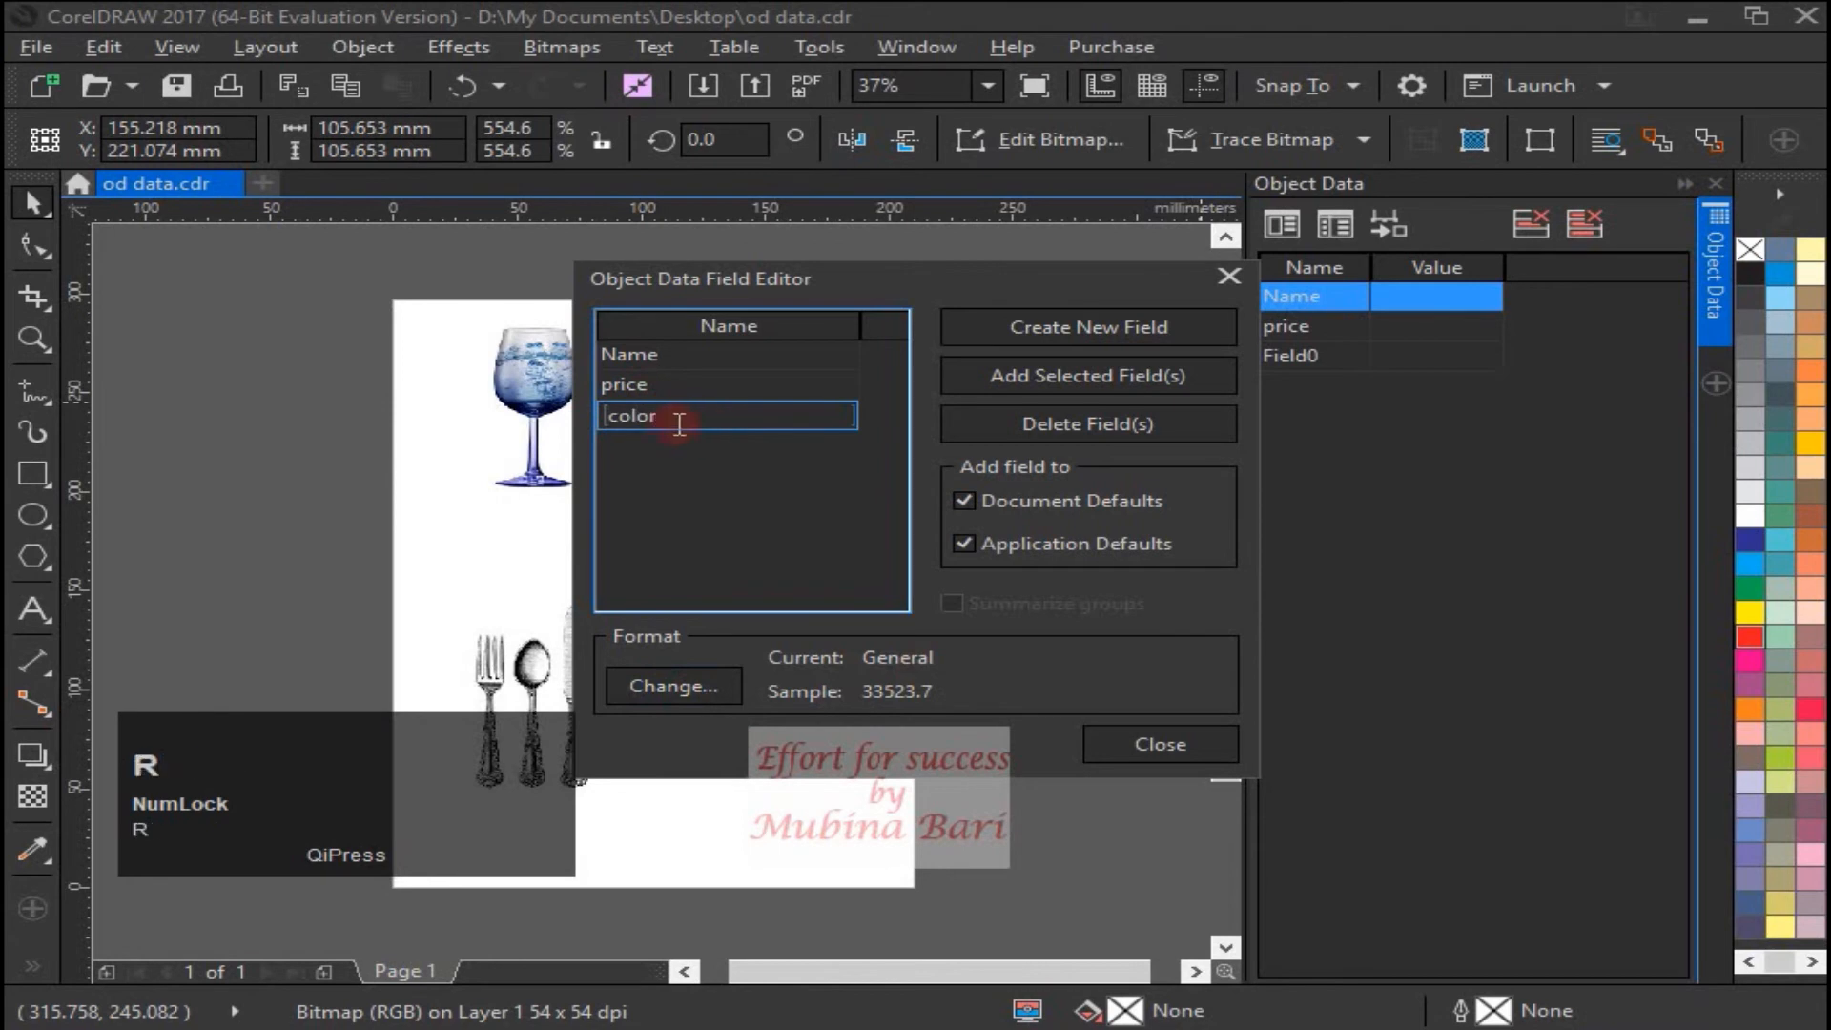
{"action": "key", "text": "Return"}
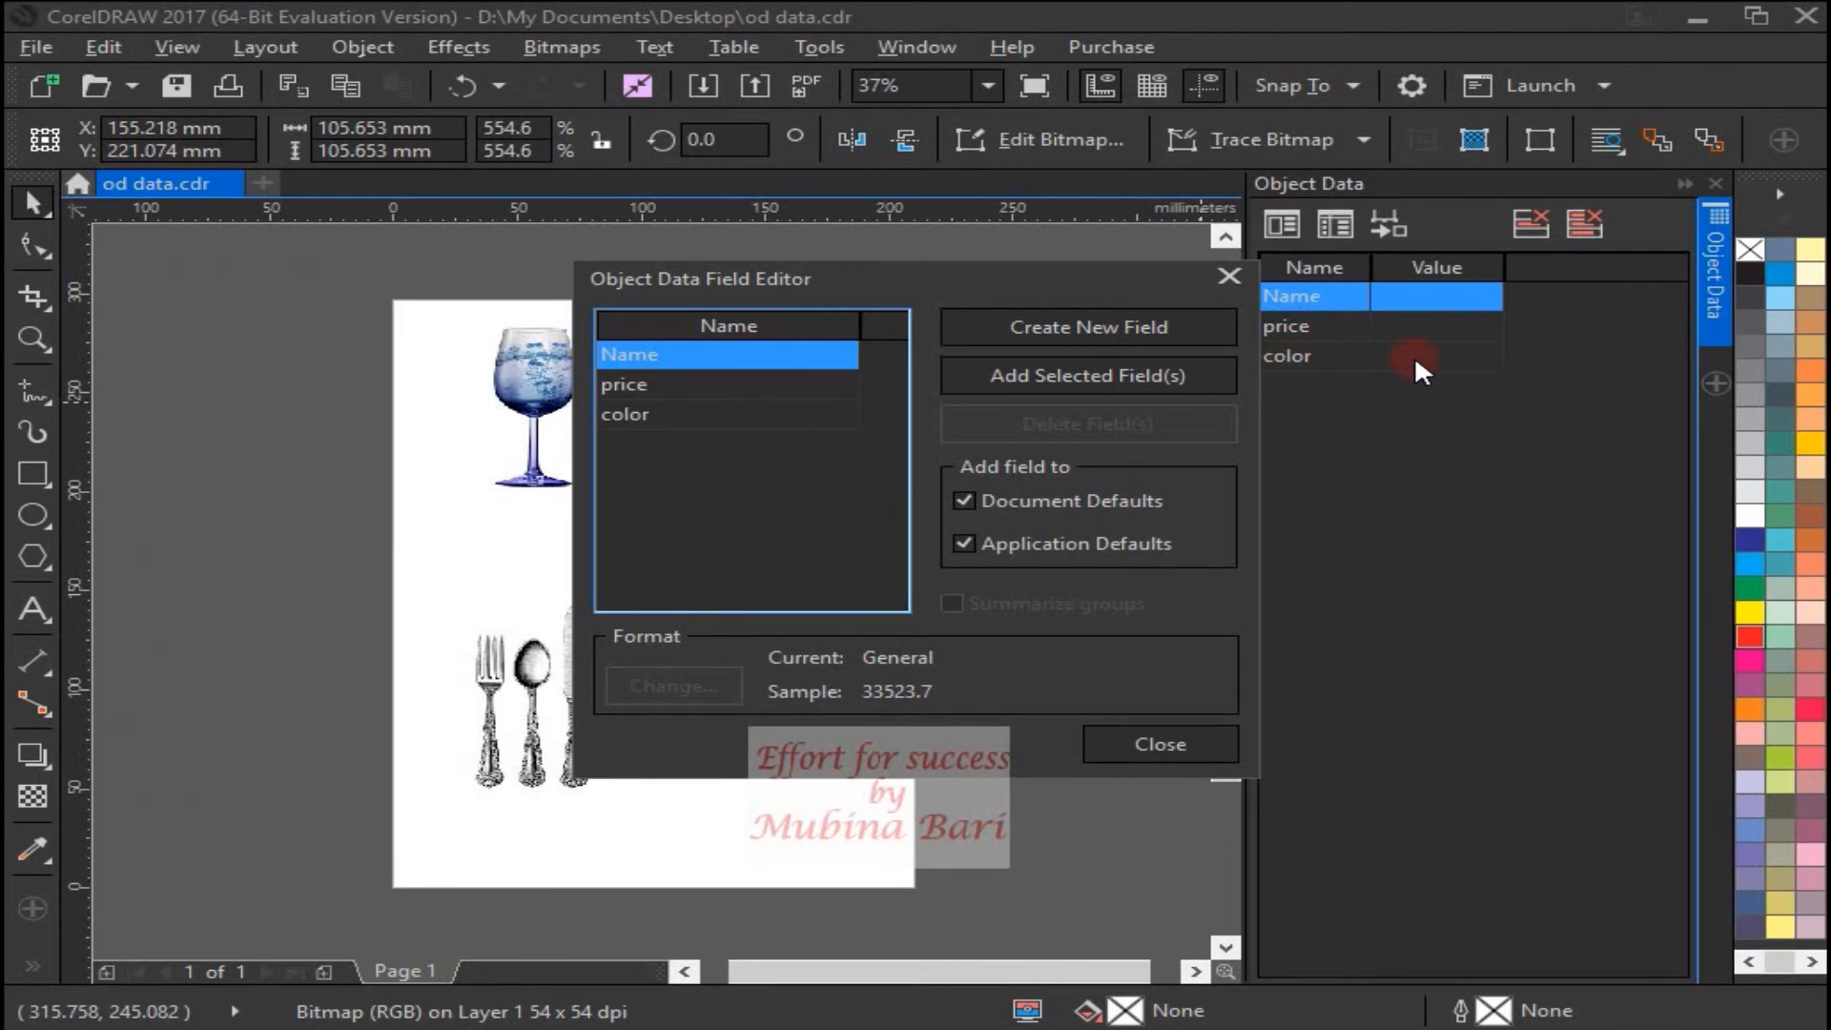
- Create another object data field and set its format to the Date/Time type dddd, MMMM dd, yyyy
{"action": "left_click", "coordinate": [1089, 329]}
{"action": "left_click", "coordinate": [754, 444]}
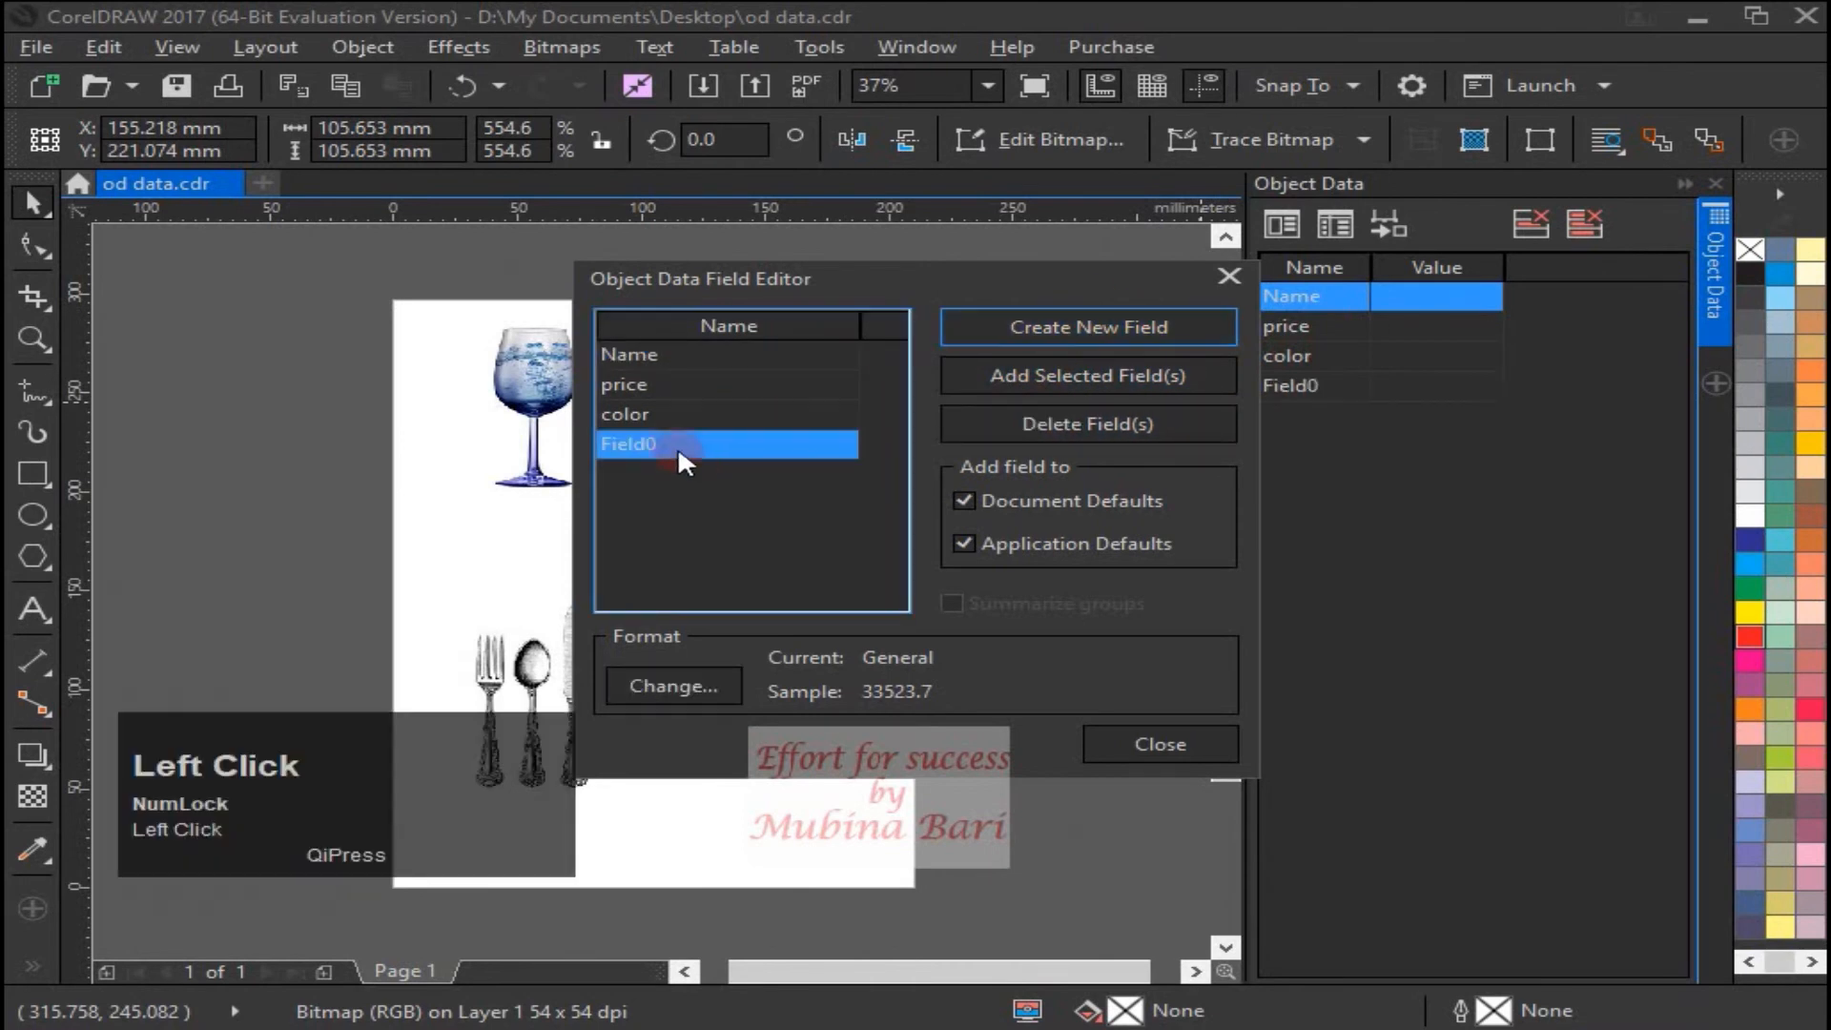
{"action": "left_click", "coordinate": [769, 657]}
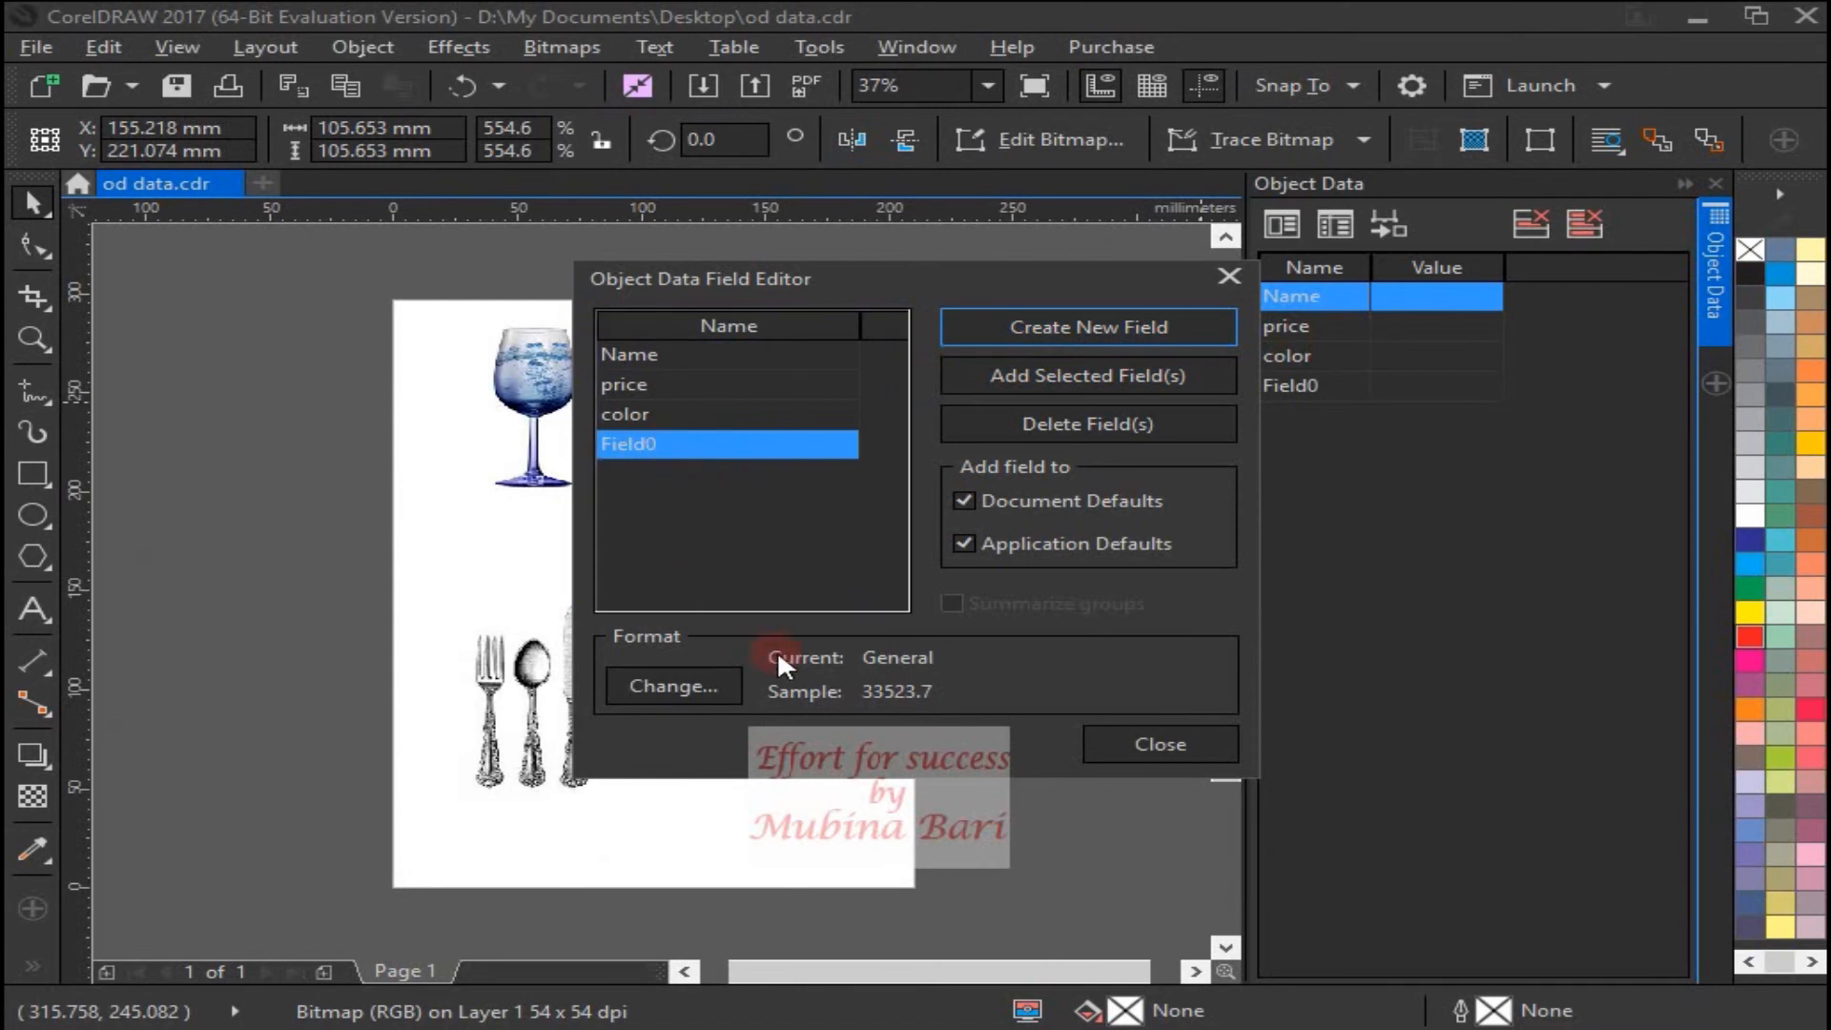
{"action": "left_click", "coordinate": [661, 680]}
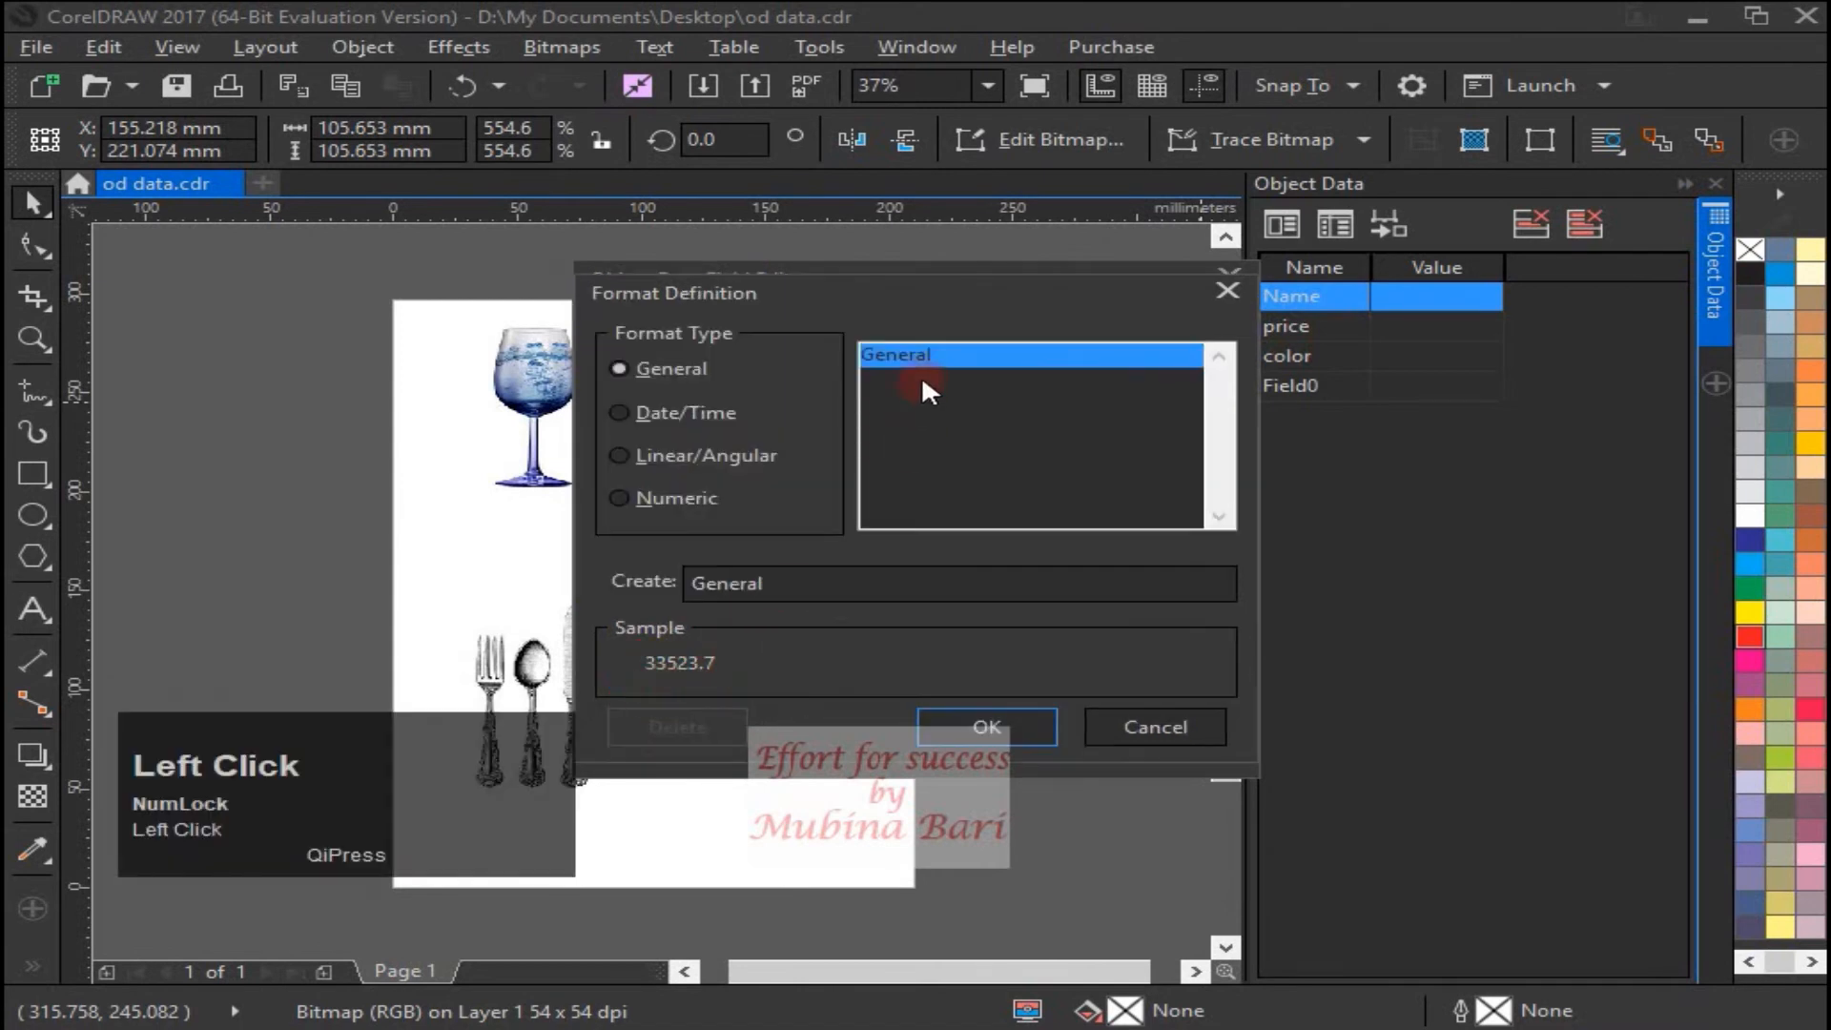
{"action": "left_click", "coordinate": [622, 412]}
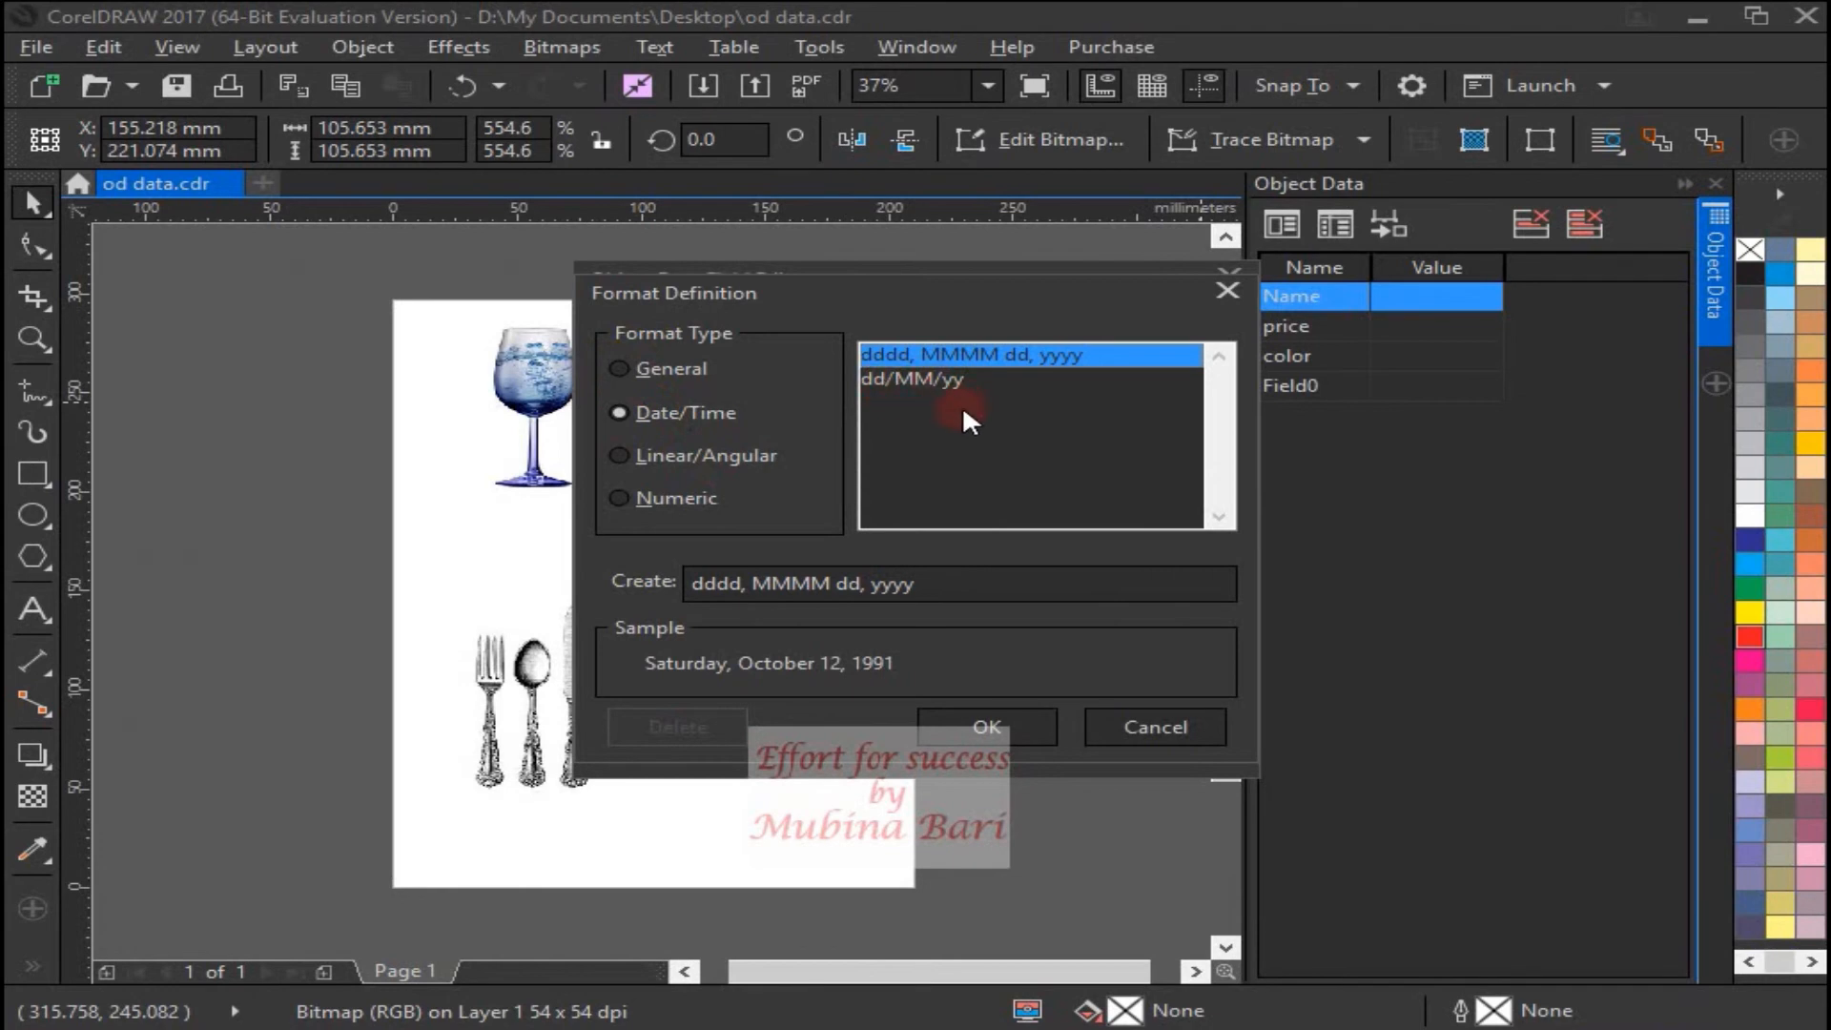
{"action": "left_click", "coordinate": [979, 723]}
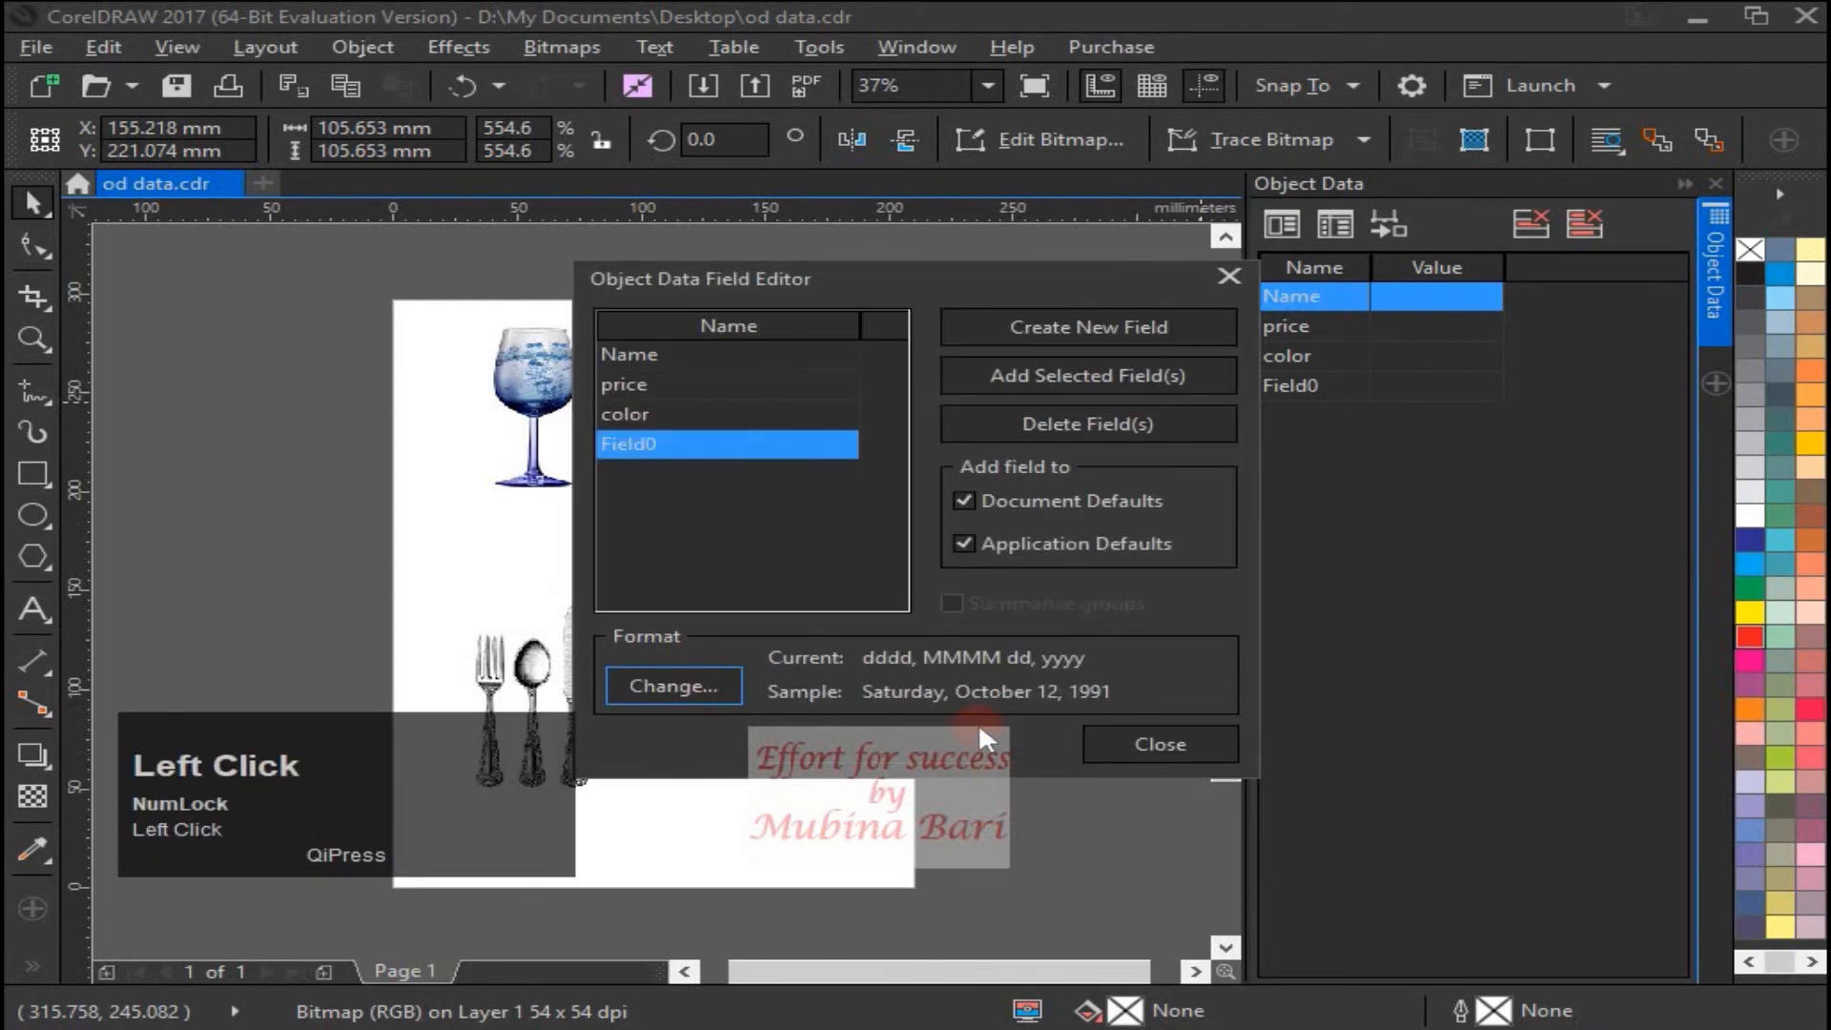
- Rename the new date-format field as date and close the Object Data Field Editor
{"action": "left_click", "coordinate": [654, 443]}
{"action": "key", "text": "BackSpace"}
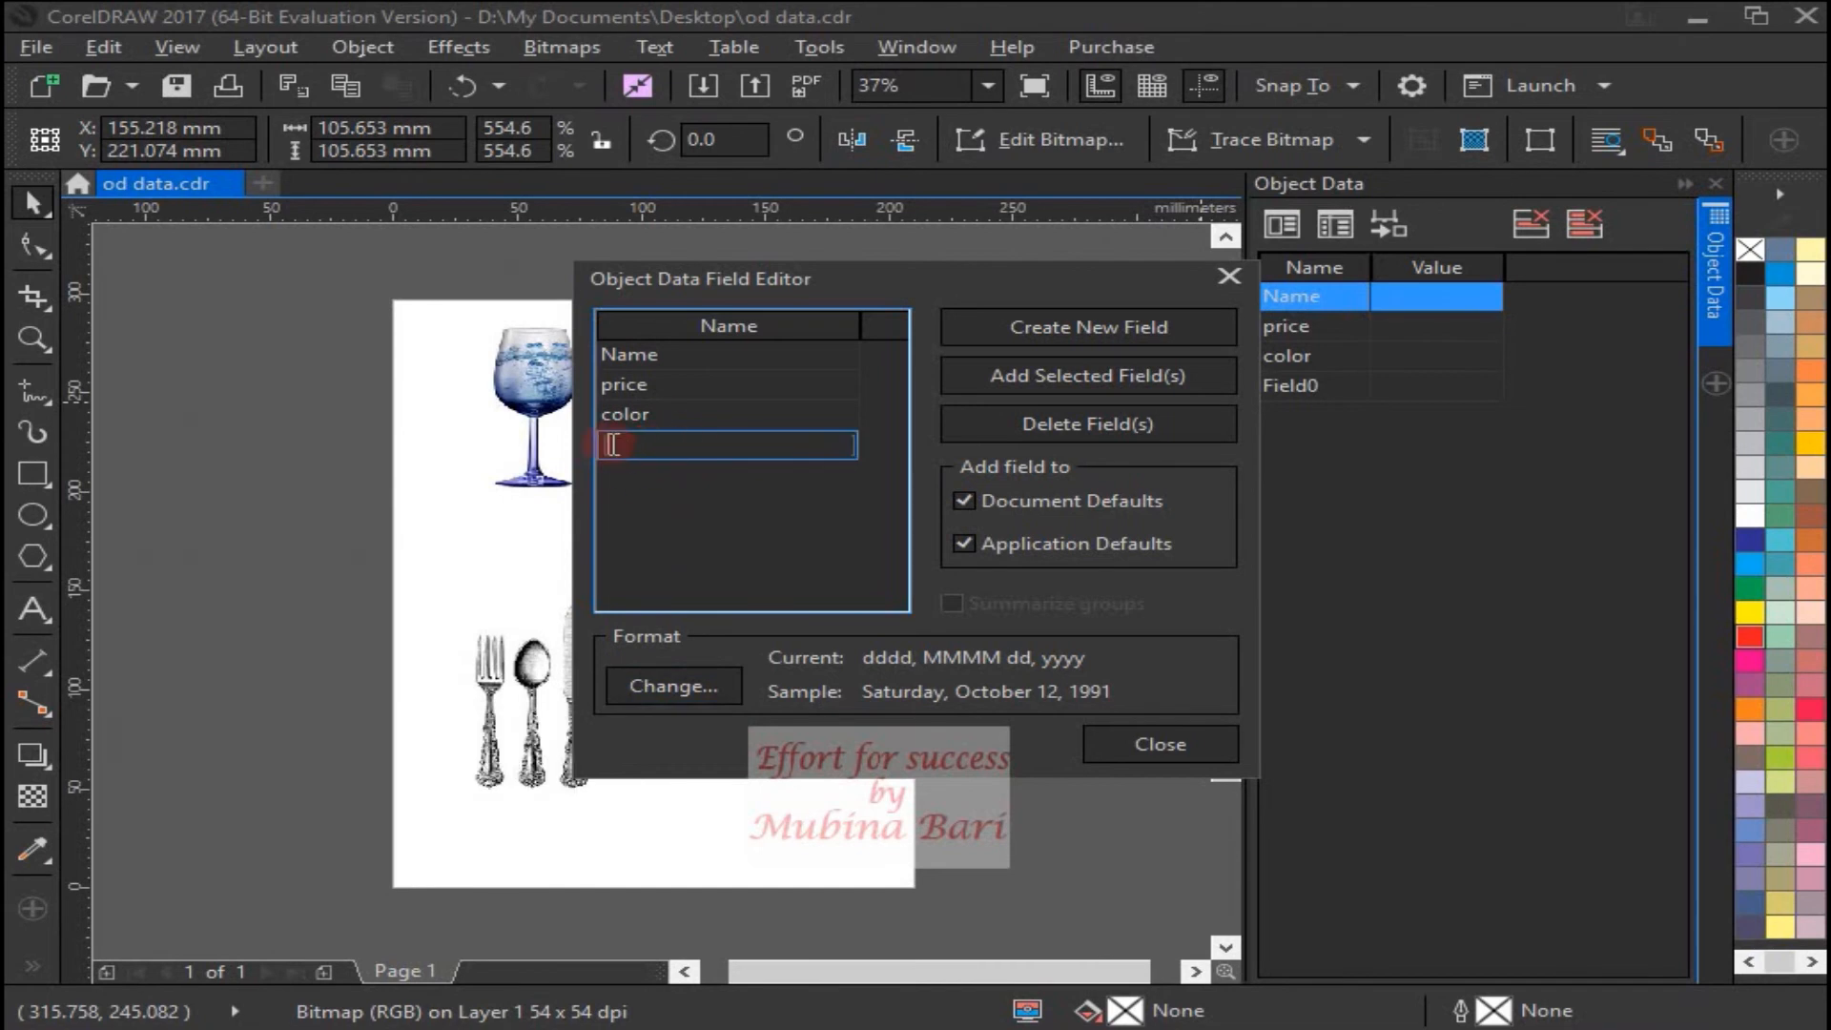
{"action": "type", "text": "d"}
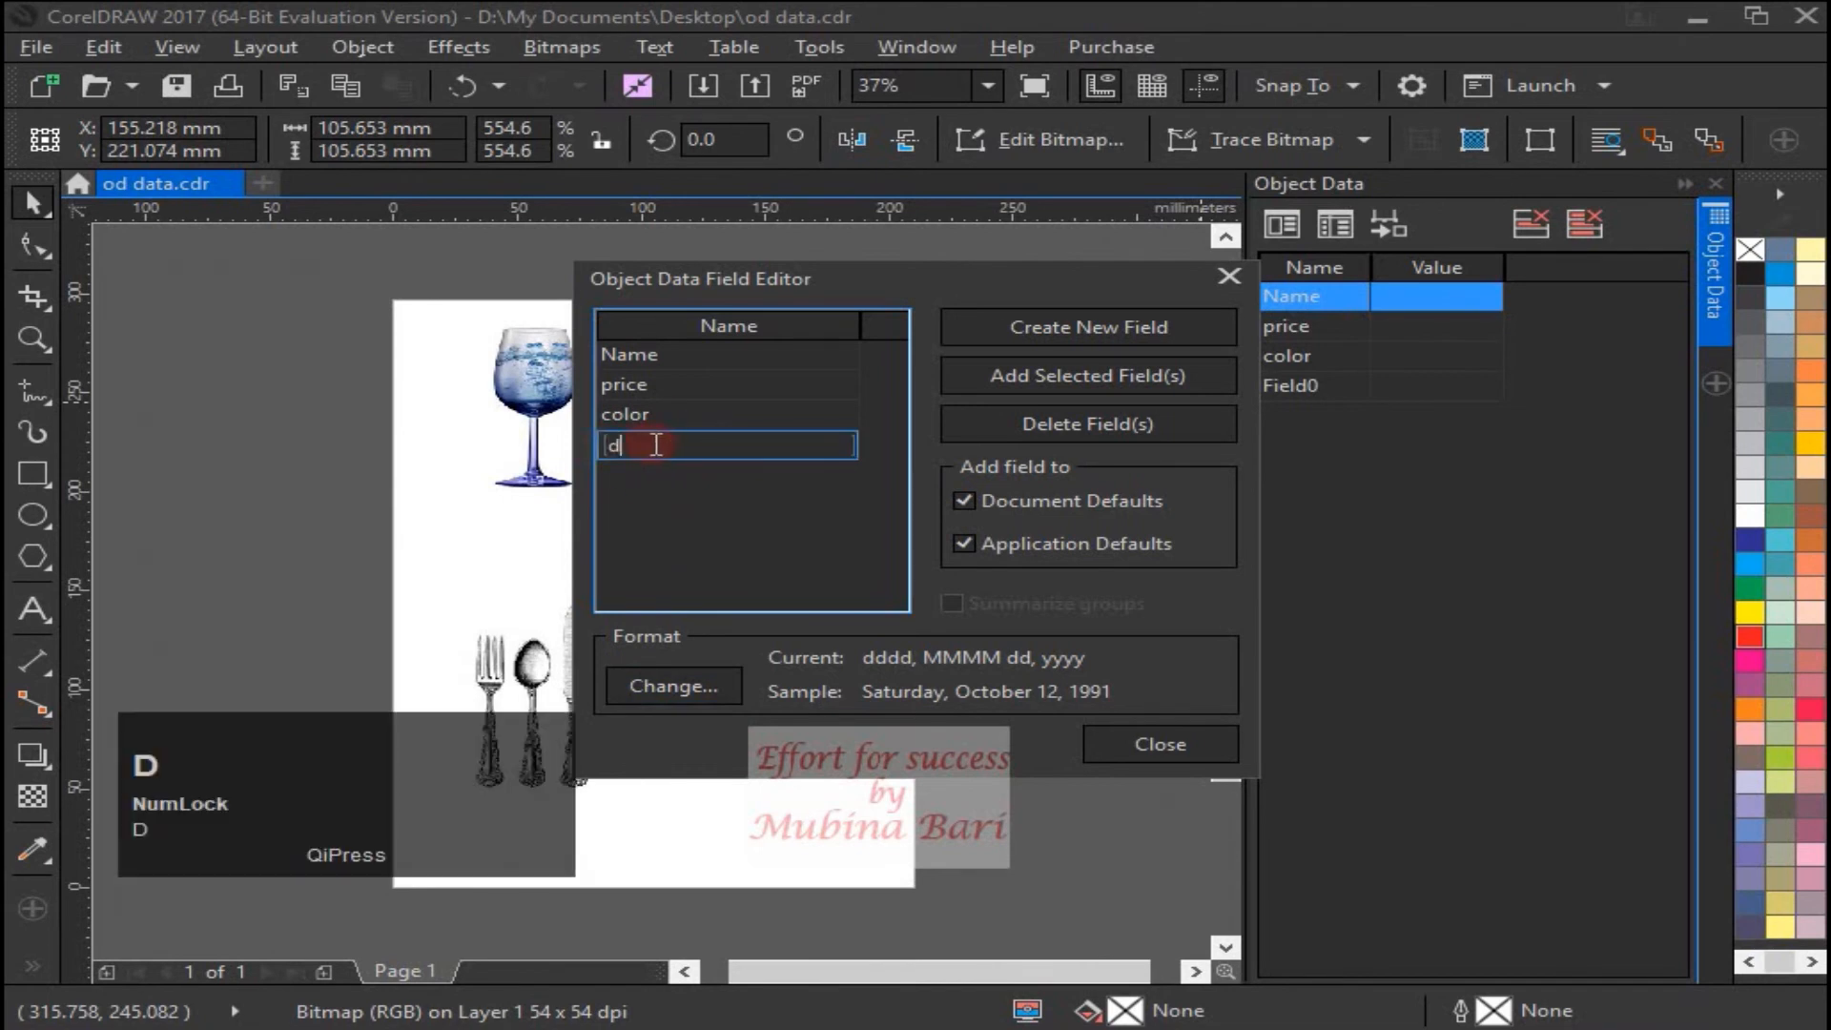
{"action": "type", "text": "ate"}
{"action": "key", "text": "Return"}
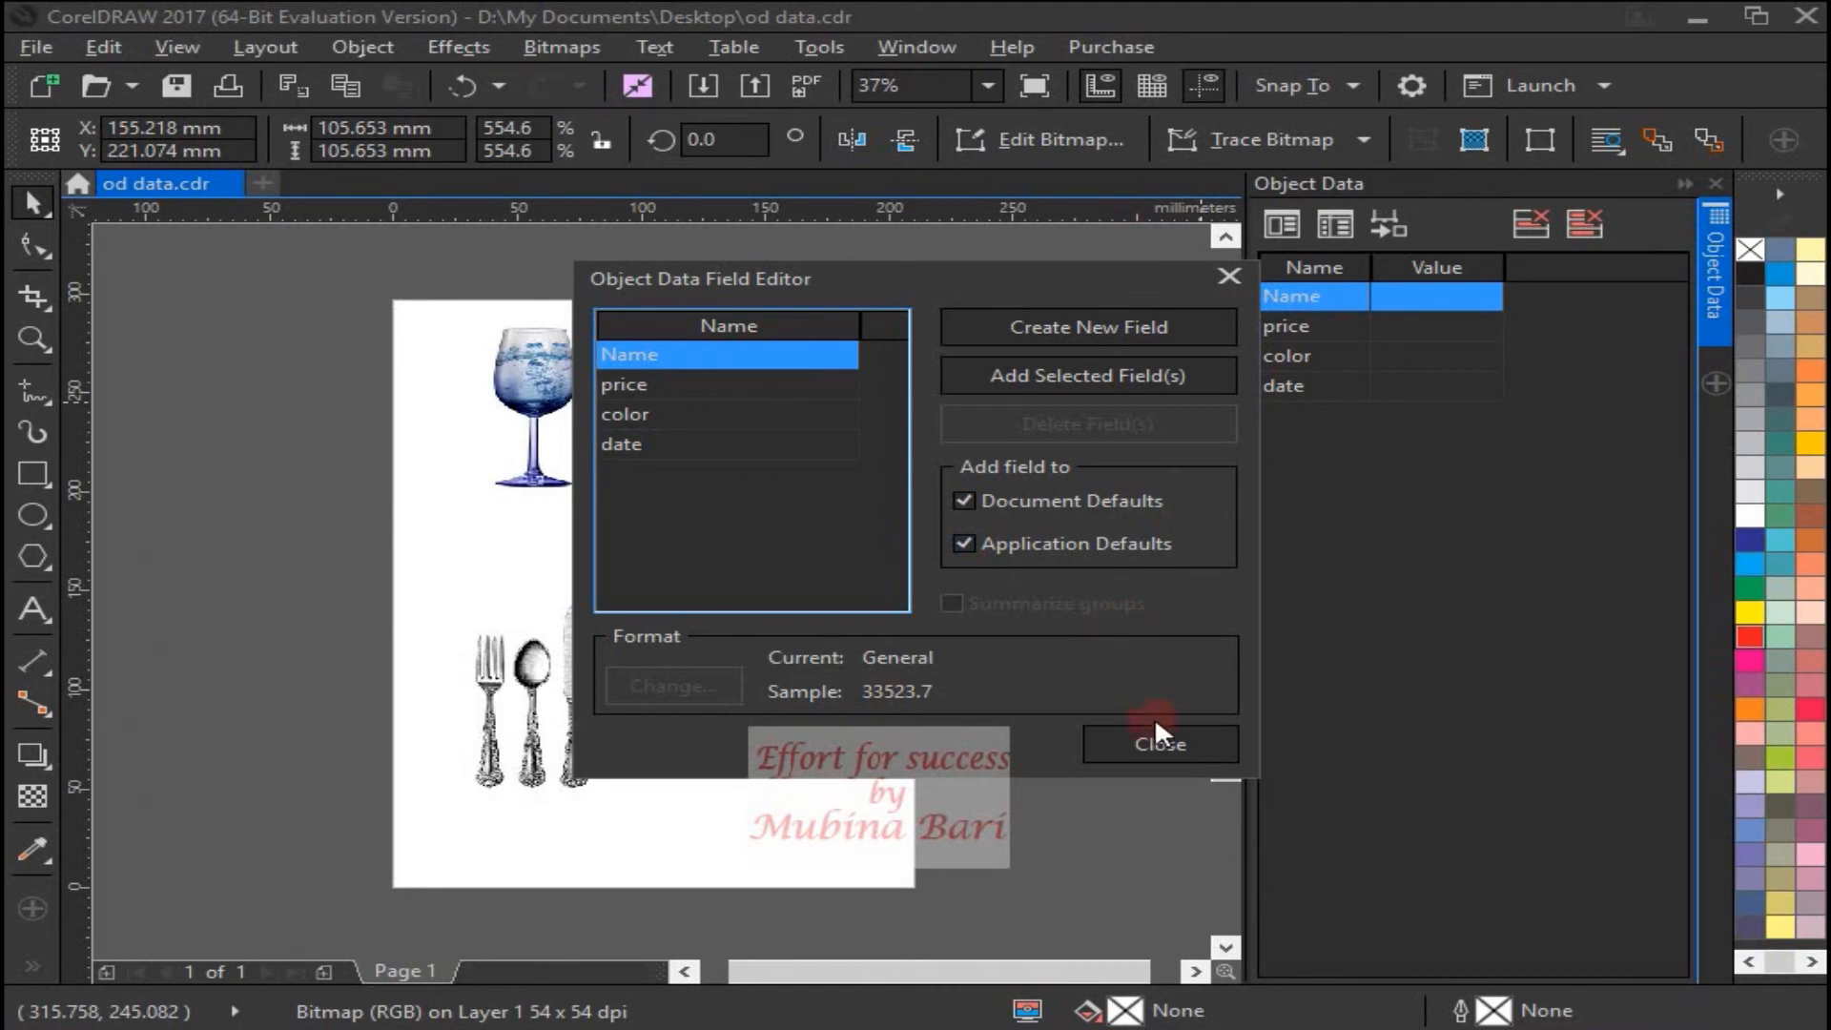
{"action": "left_click", "coordinate": [1170, 745]}
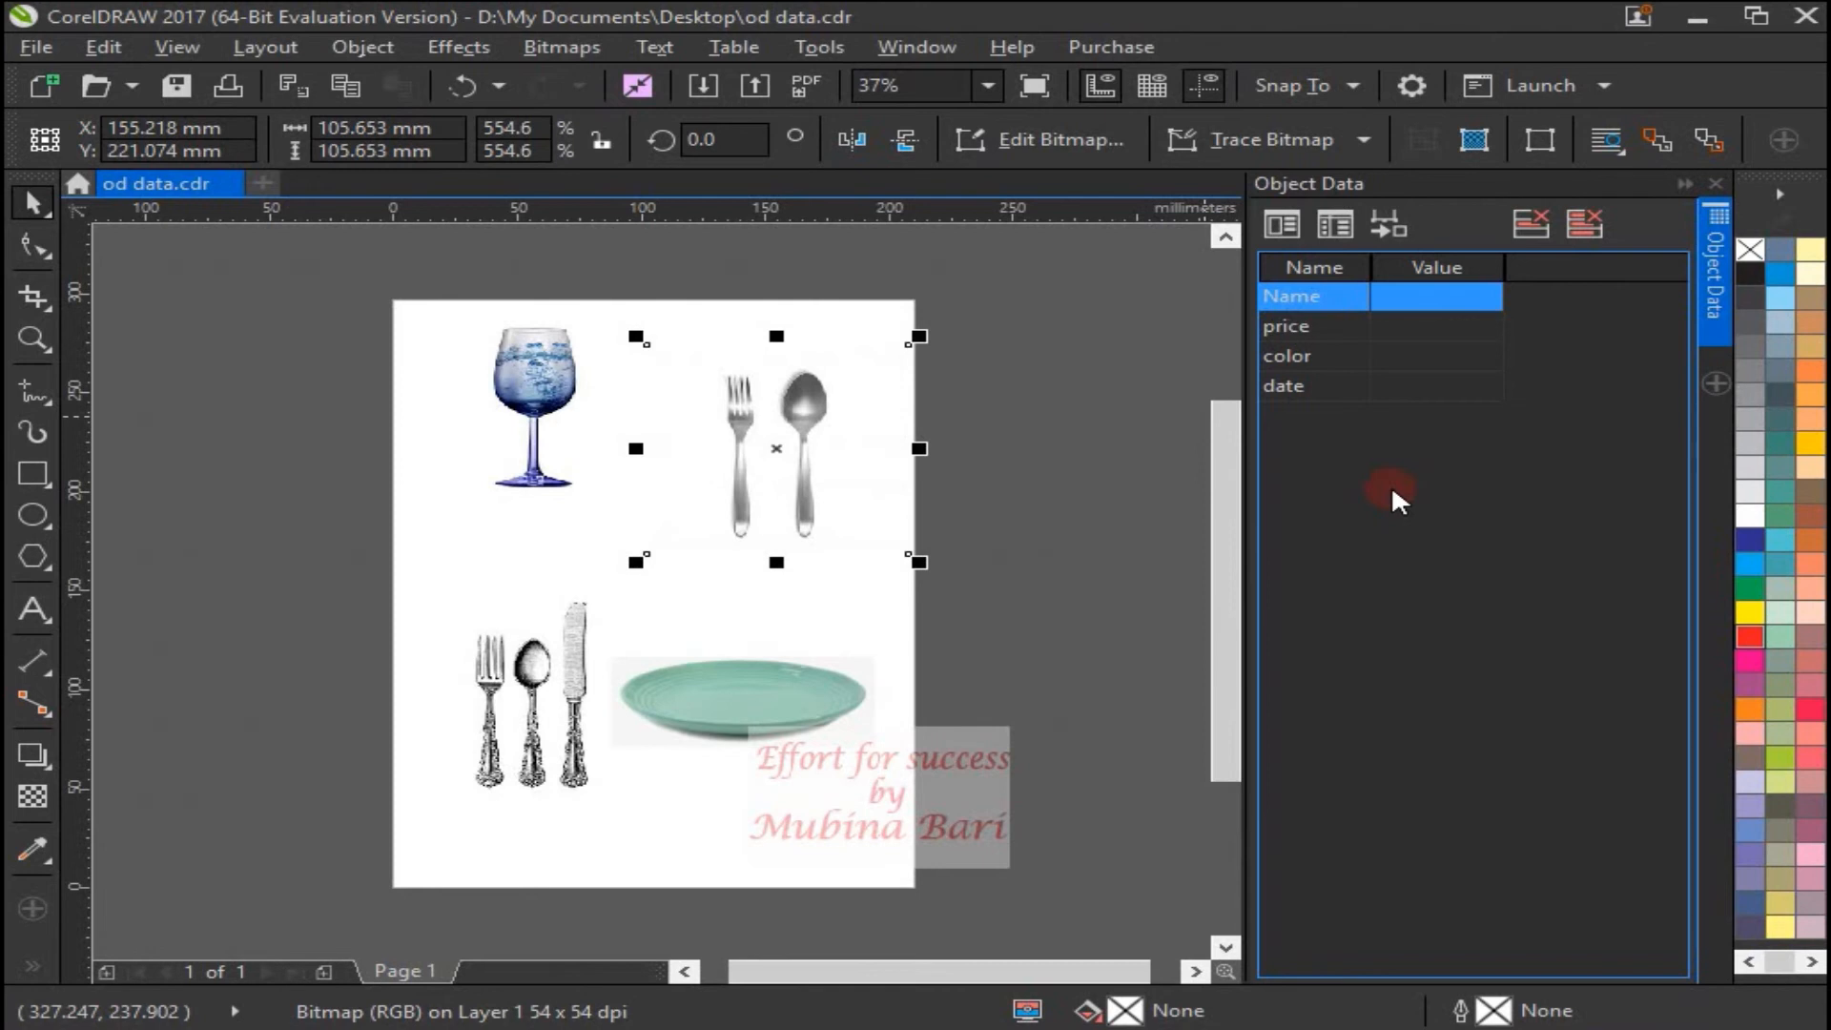
- Set the fork-and-spoon bitmap's Name value to spoon and its price to 100
{"action": "left_click", "coordinate": [1398, 298]}
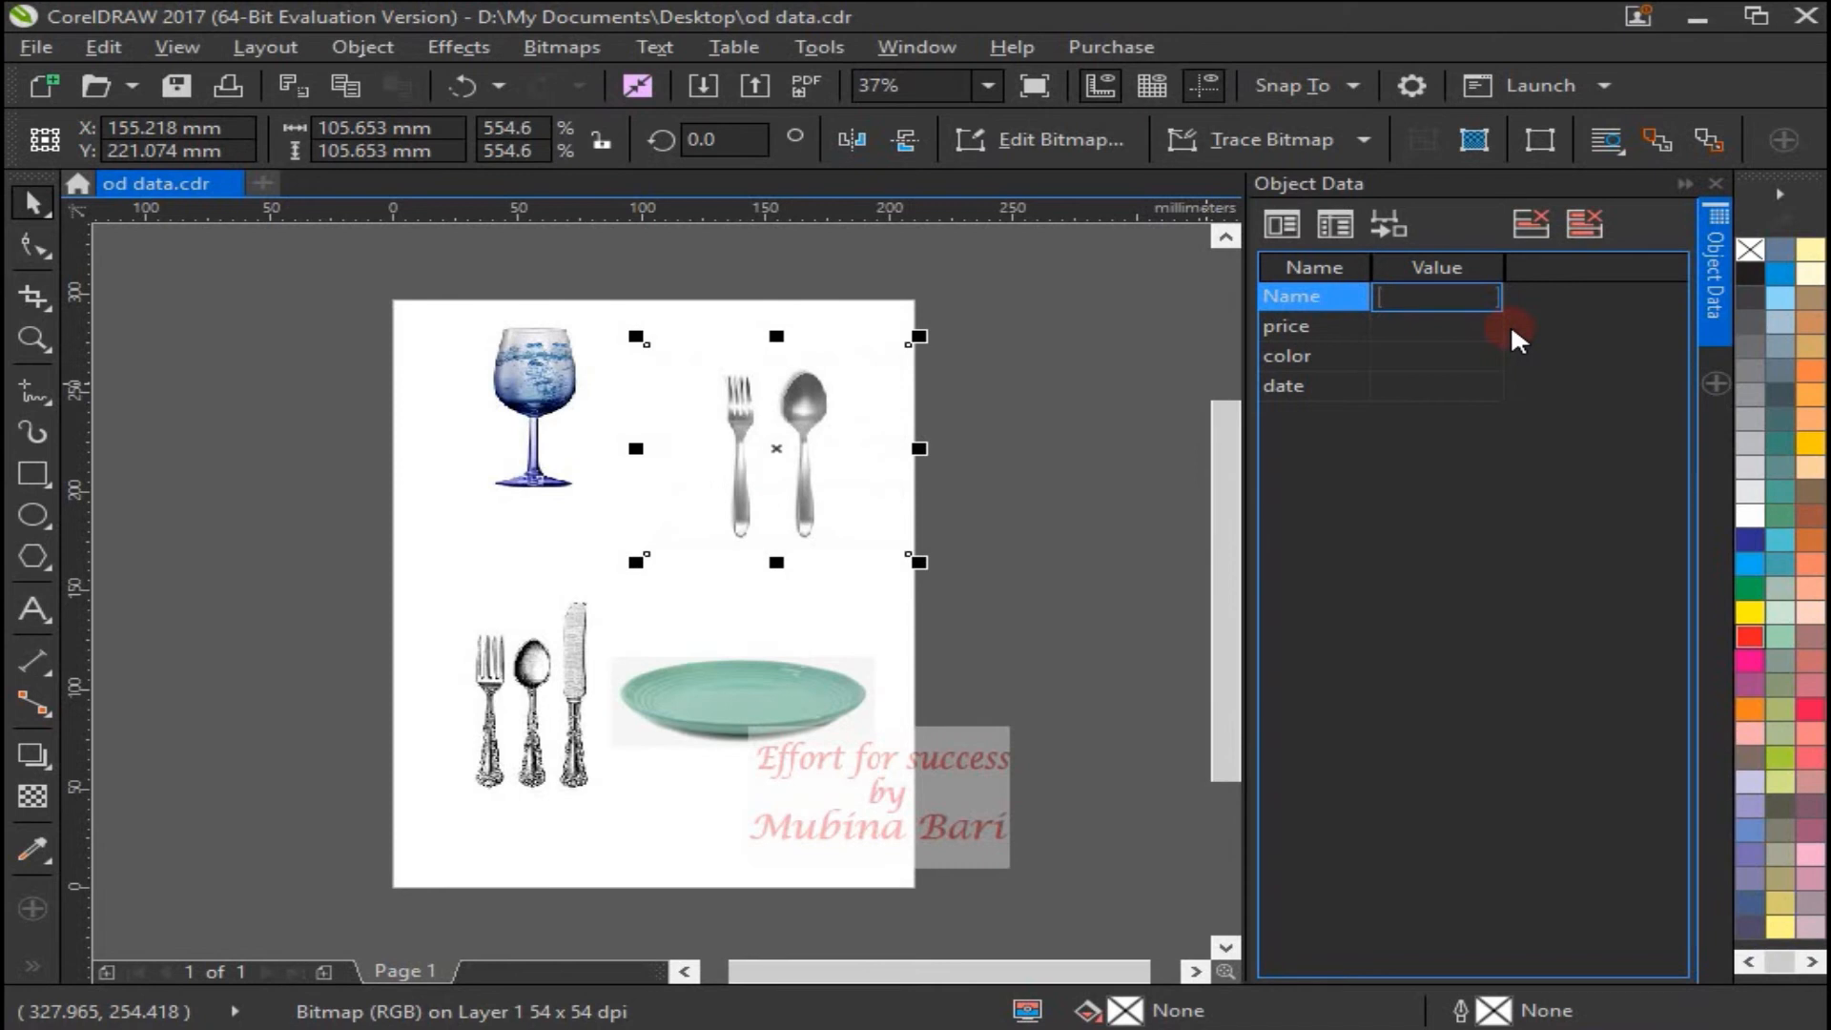
{"action": "type", "text": "spoon"}
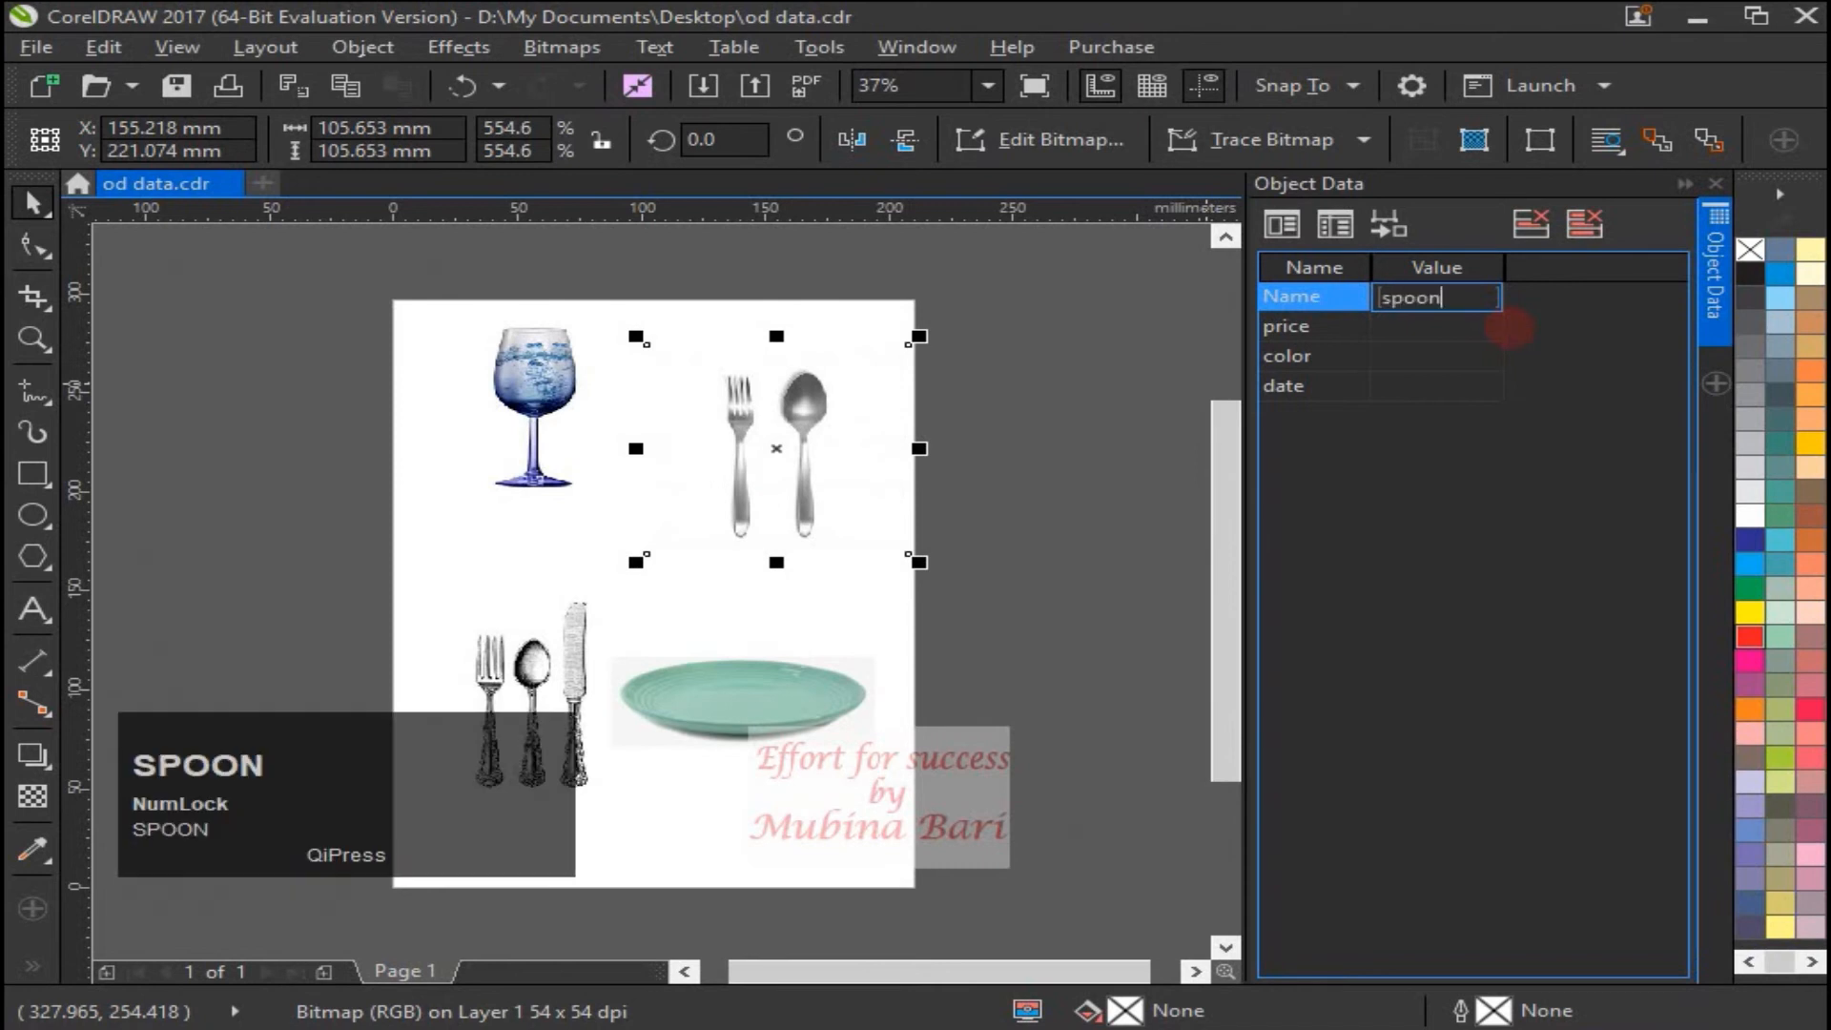
{"action": "left_click", "coordinate": [1394, 334]}
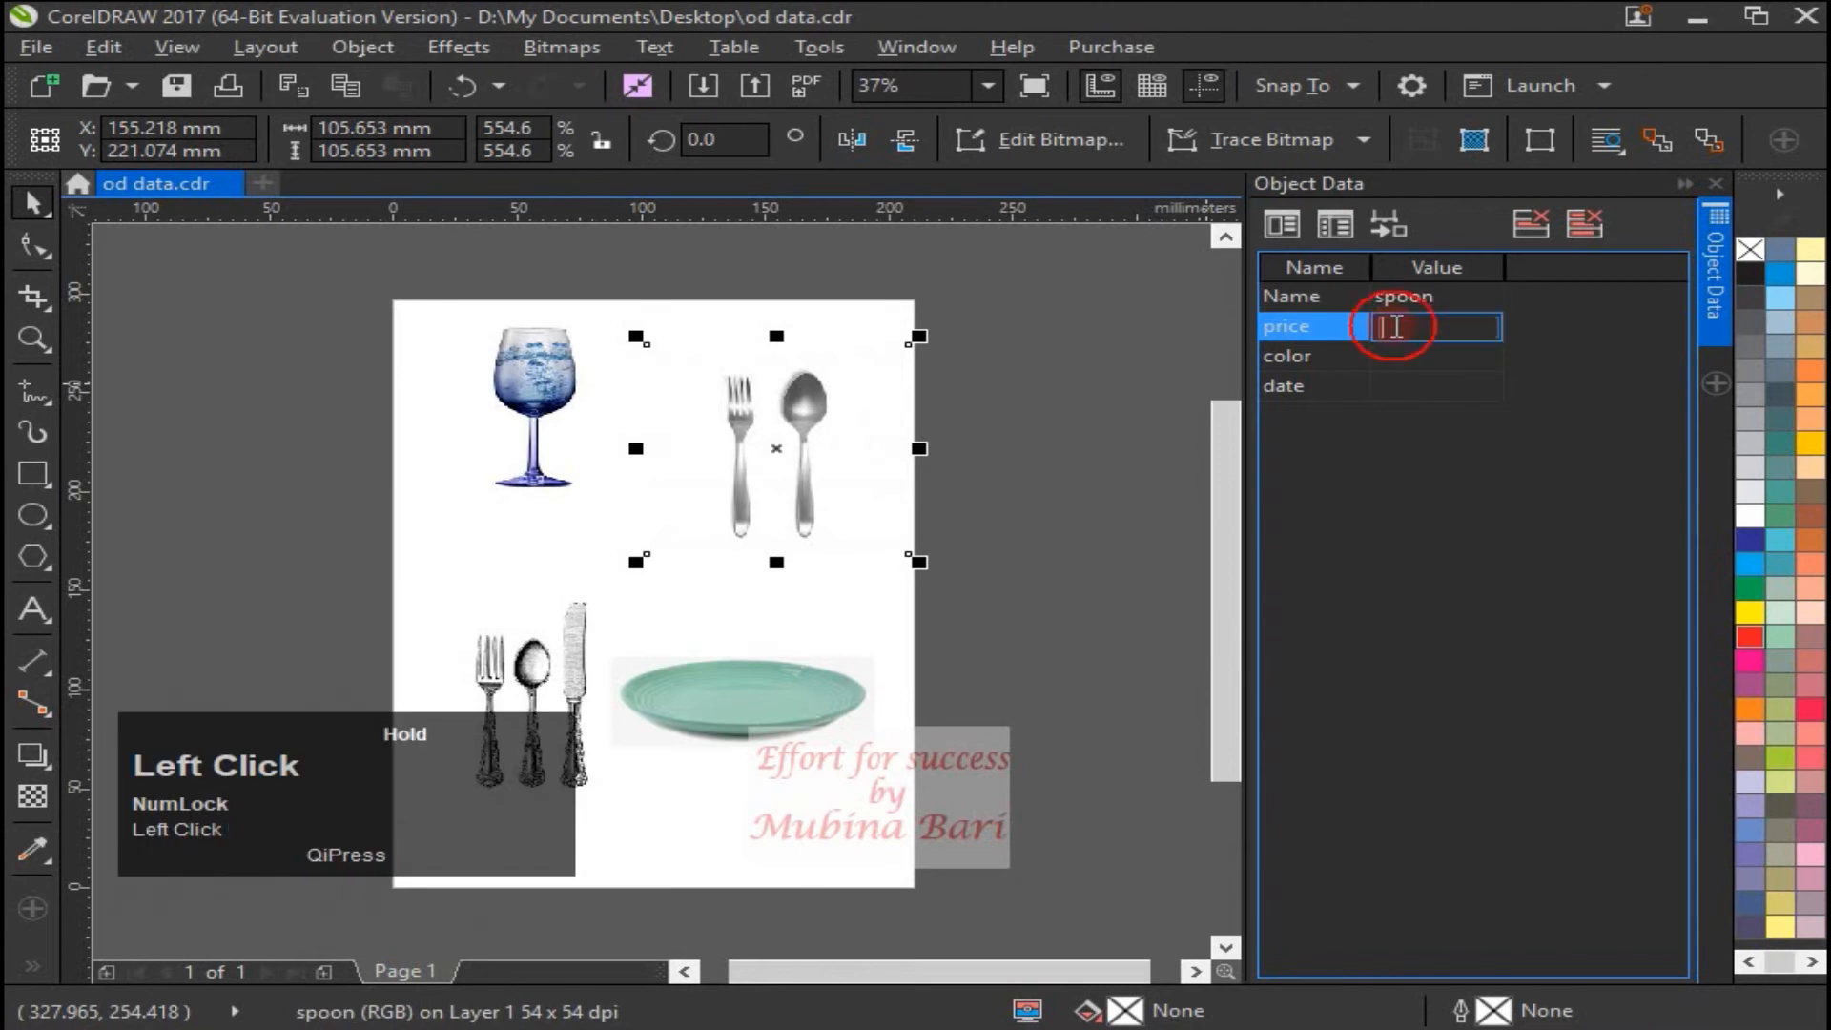
{"action": "type", "text": "1"}
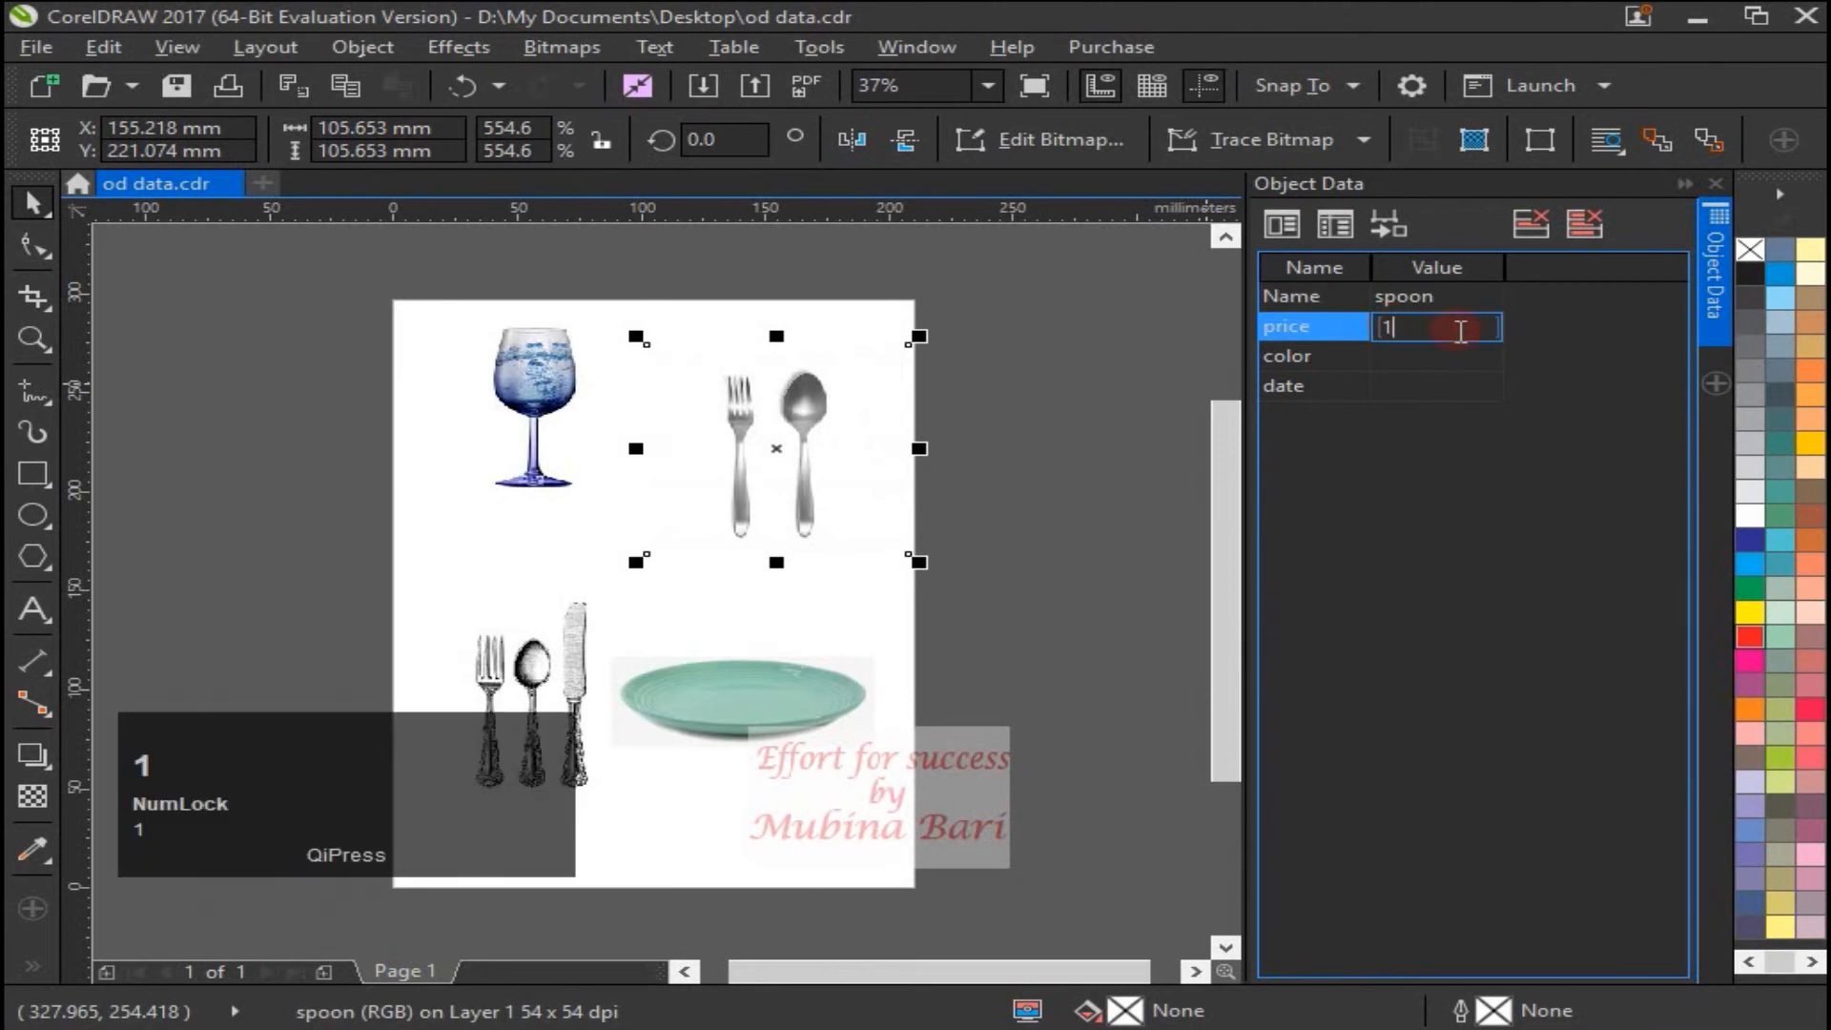
{"action": "type", "text": "00"}
{"action": "key", "text": "Return"}
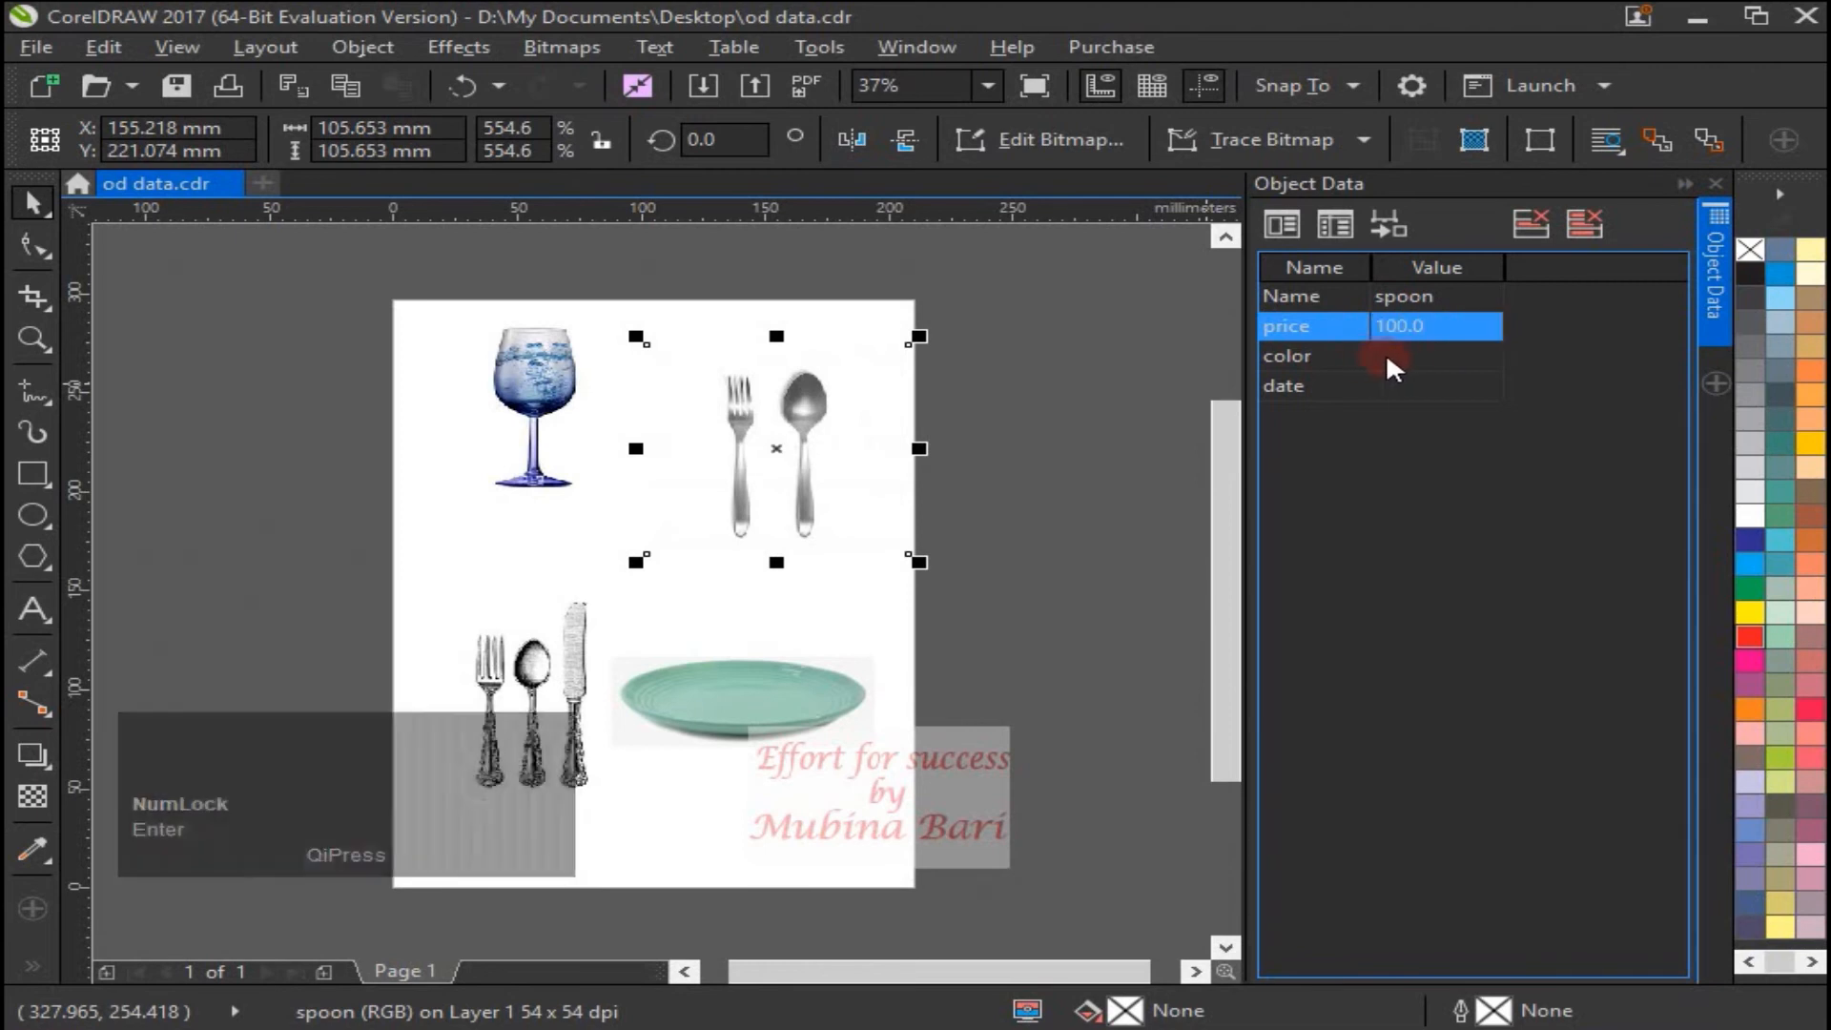
- Set the fork-and-spoon bitmap's color value to silver and its date to 1/9/2018
{"action": "left_click", "coordinate": [1392, 370]}
{"action": "left_click", "coordinate": [1391, 361]}
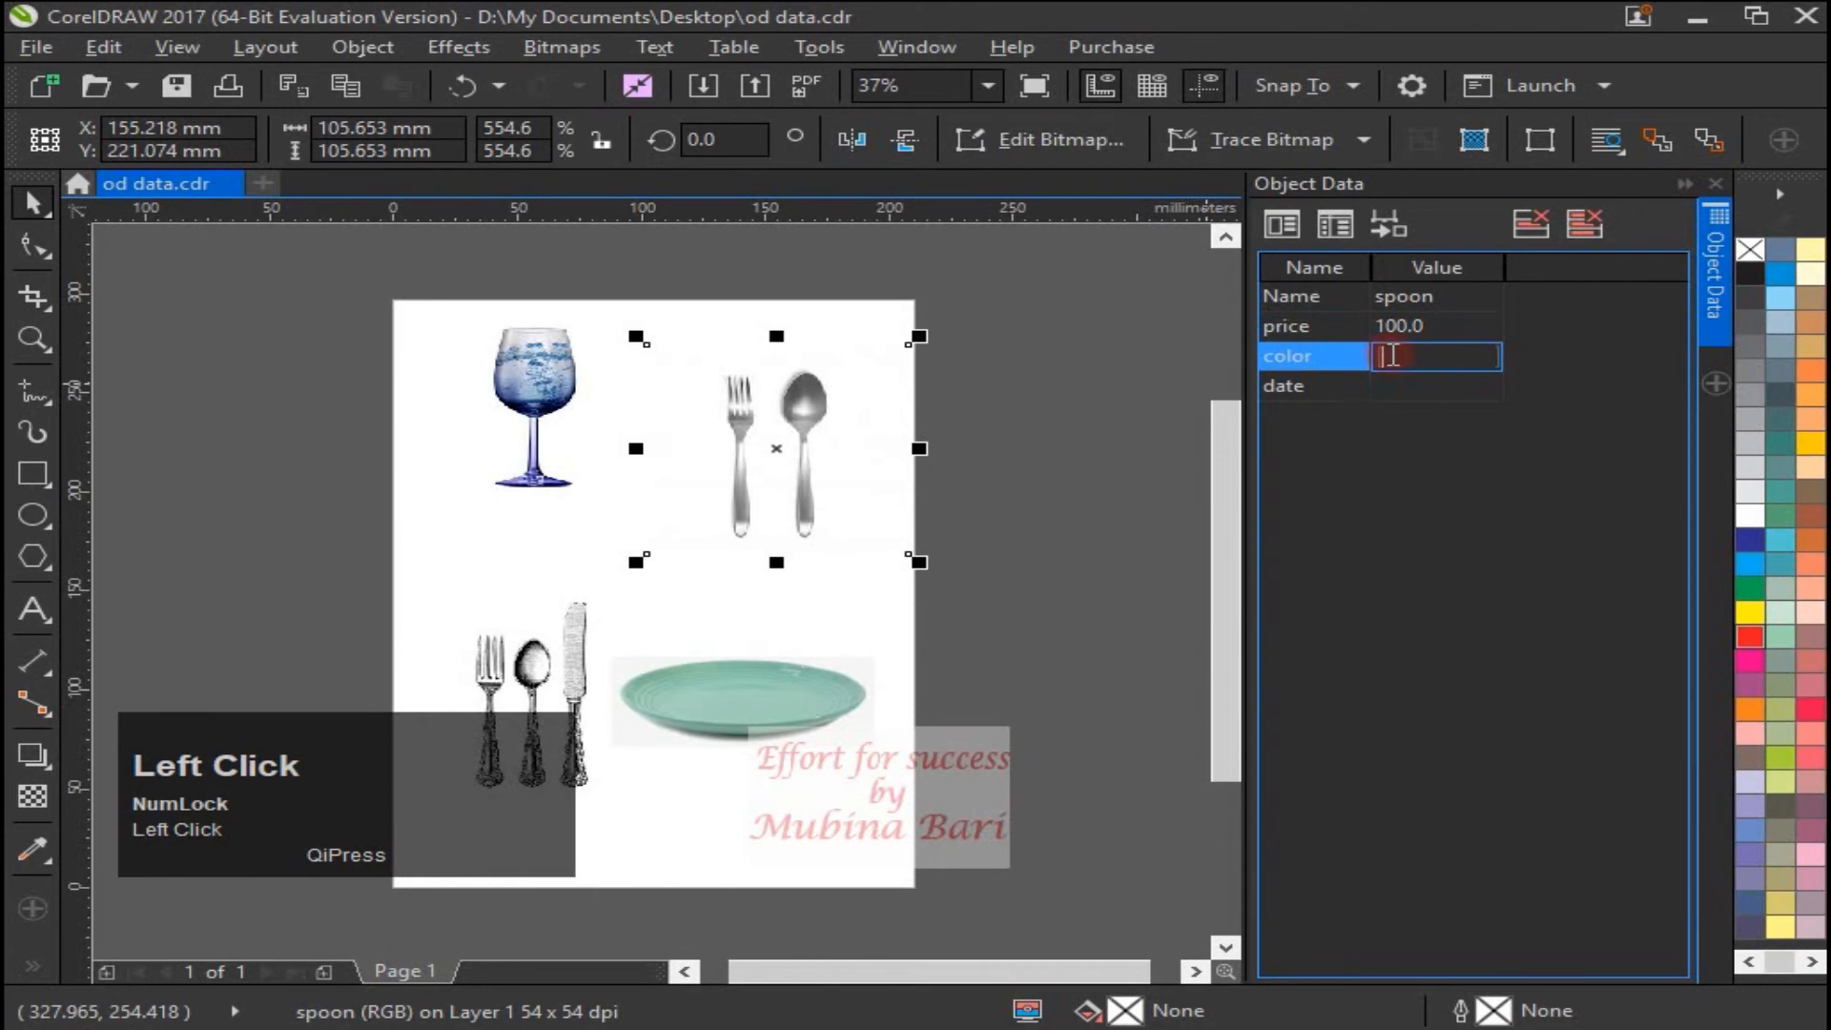
{"action": "type", "text": "silver"}
{"action": "left_click", "coordinate": [1406, 391]}
{"action": "left_click", "coordinate": [1406, 391]}
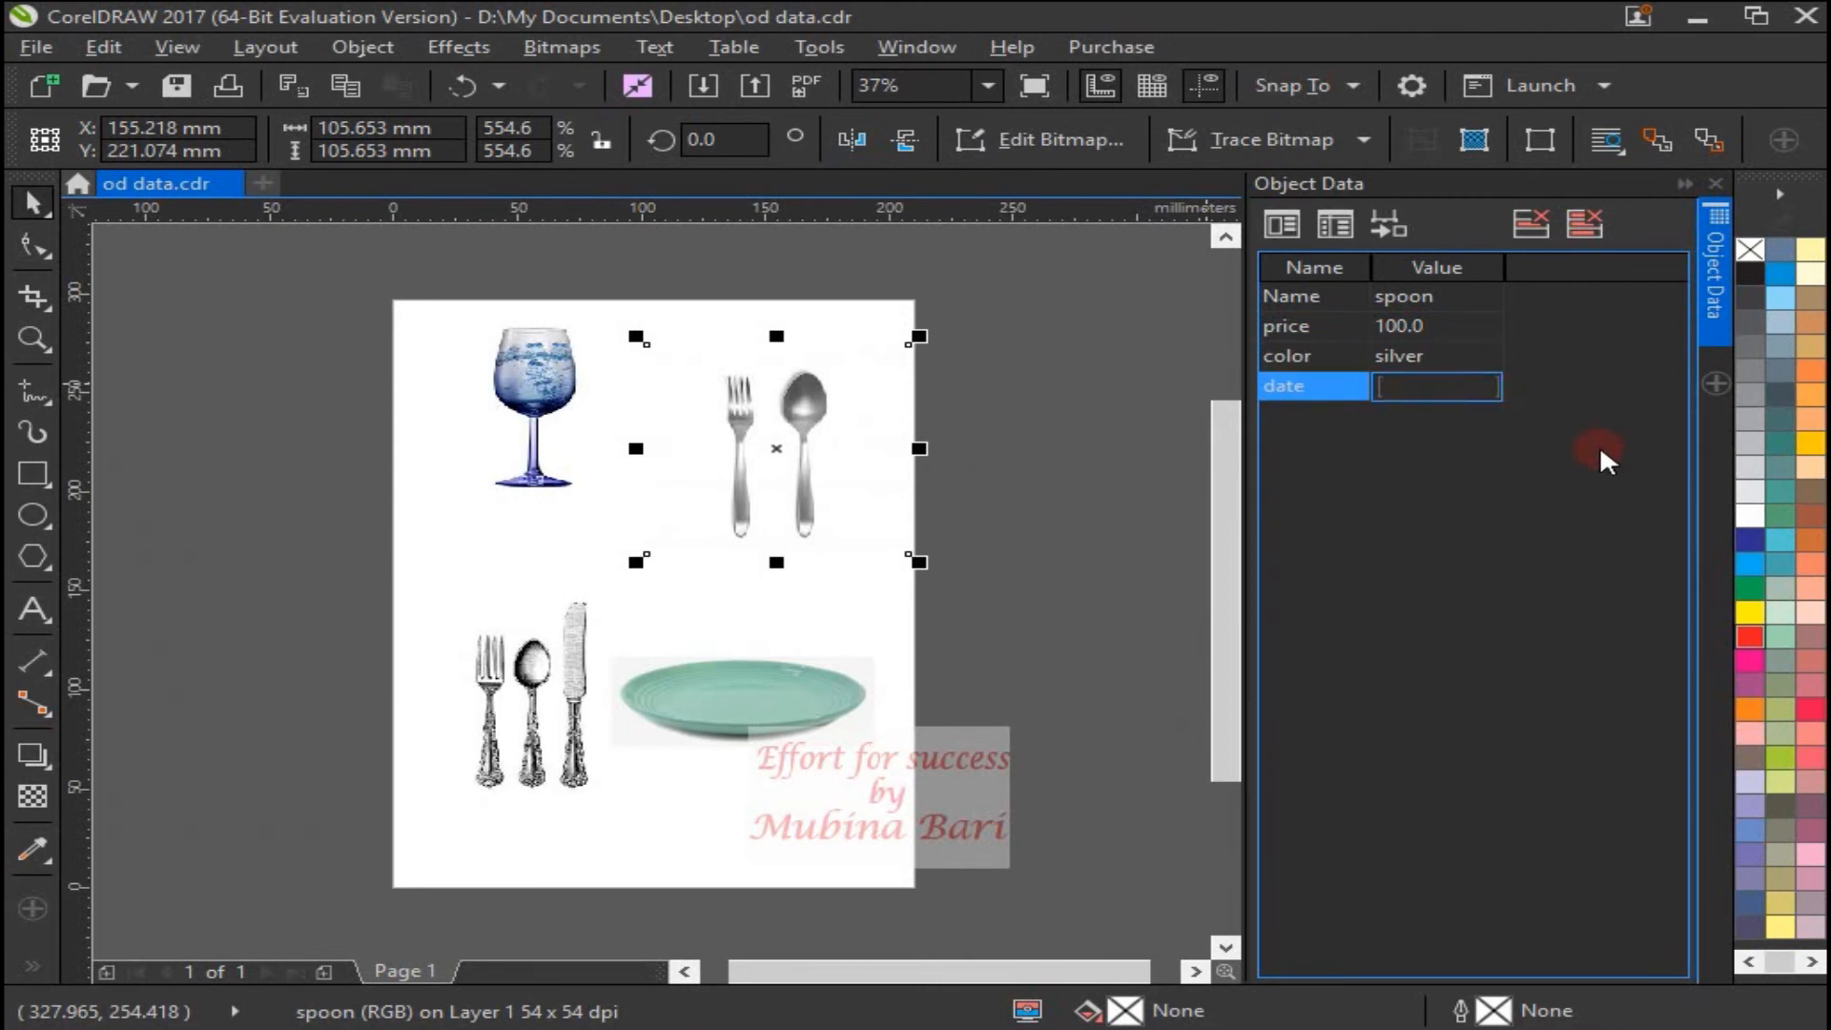
{"action": "type", "text": "1"}
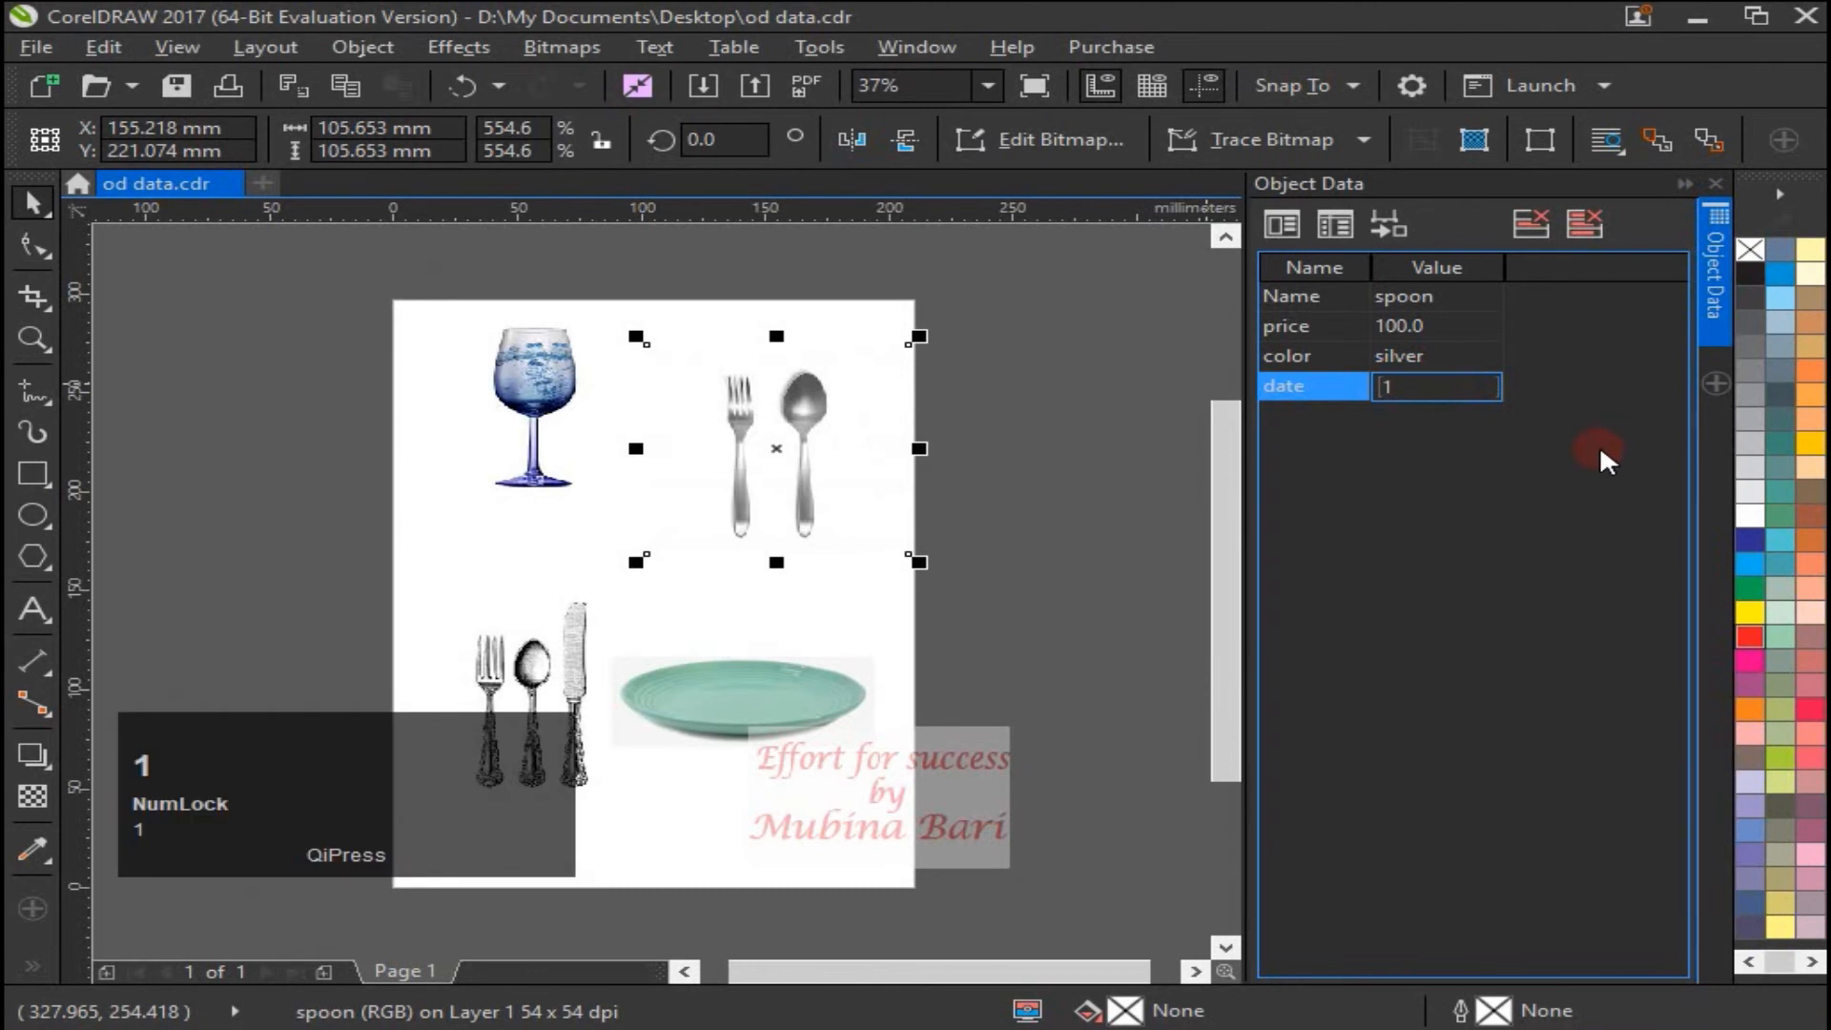
{"action": "type", "text": "/9/2018"}
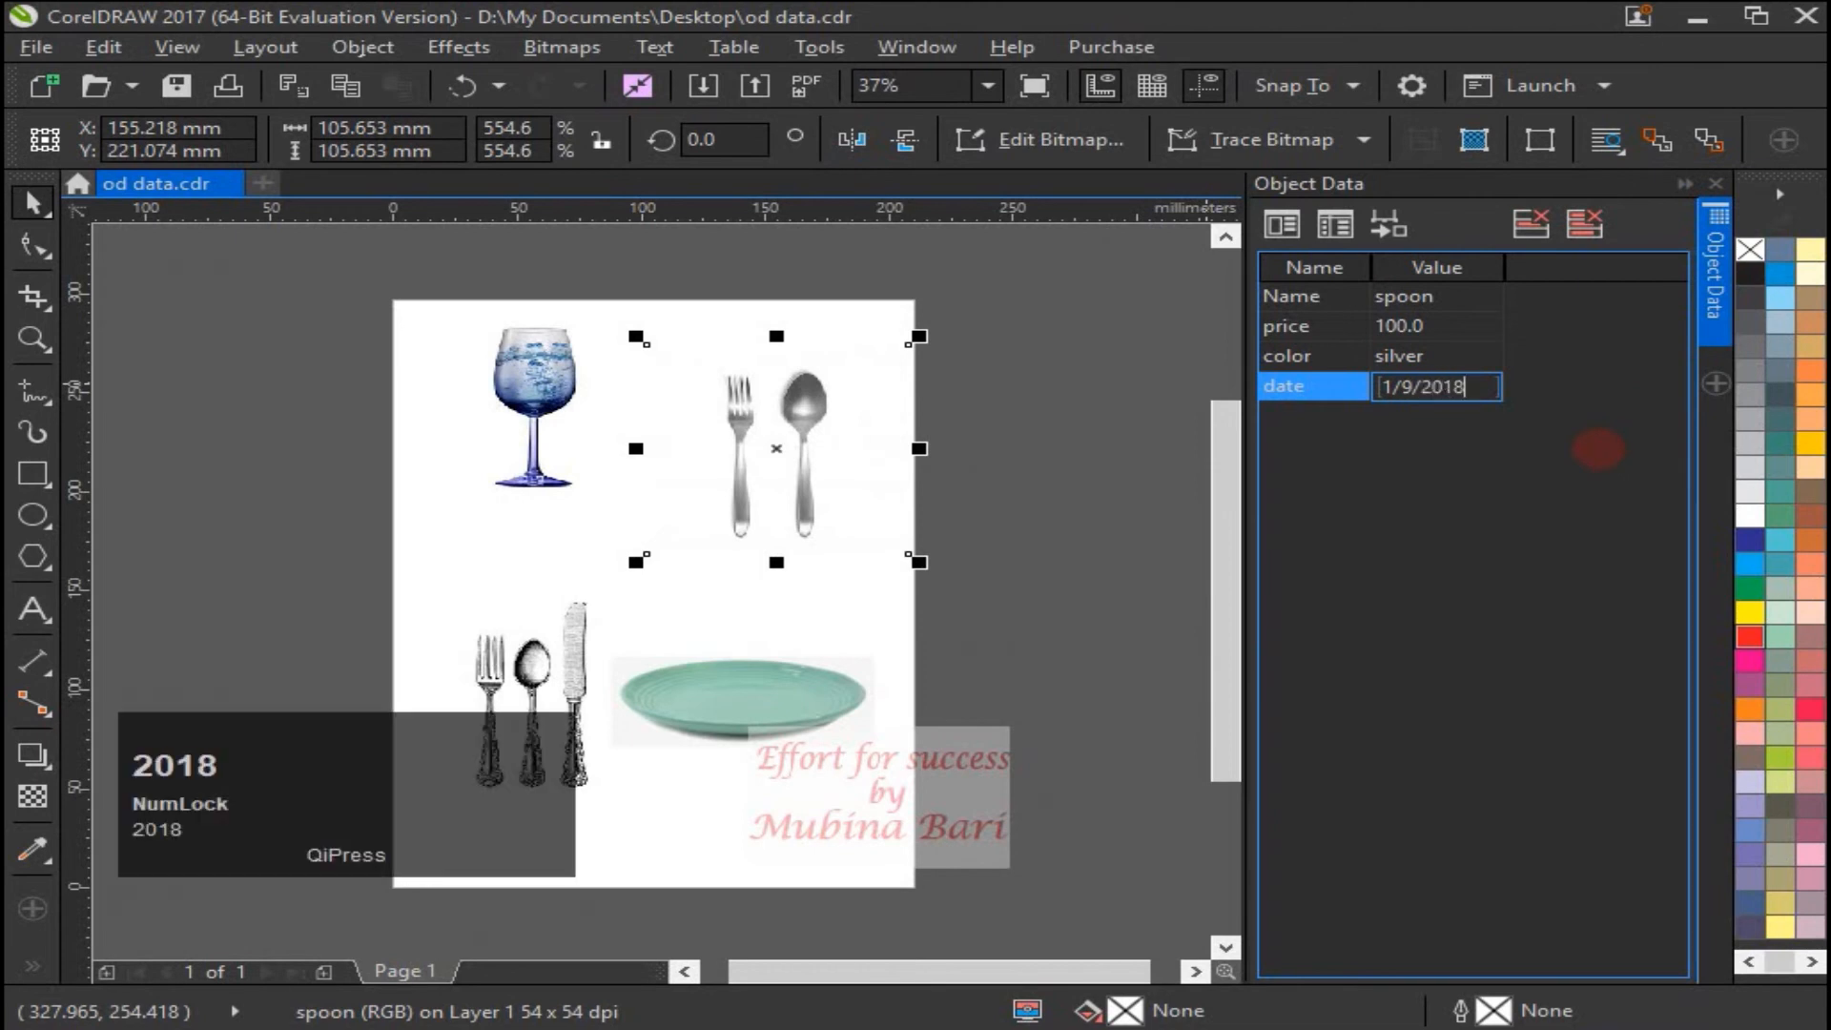
{"action": "key", "text": "Return"}
{"action": "left_click", "coordinate": [1412, 517]}
{"action": "left_click", "coordinate": [1493, 391]}
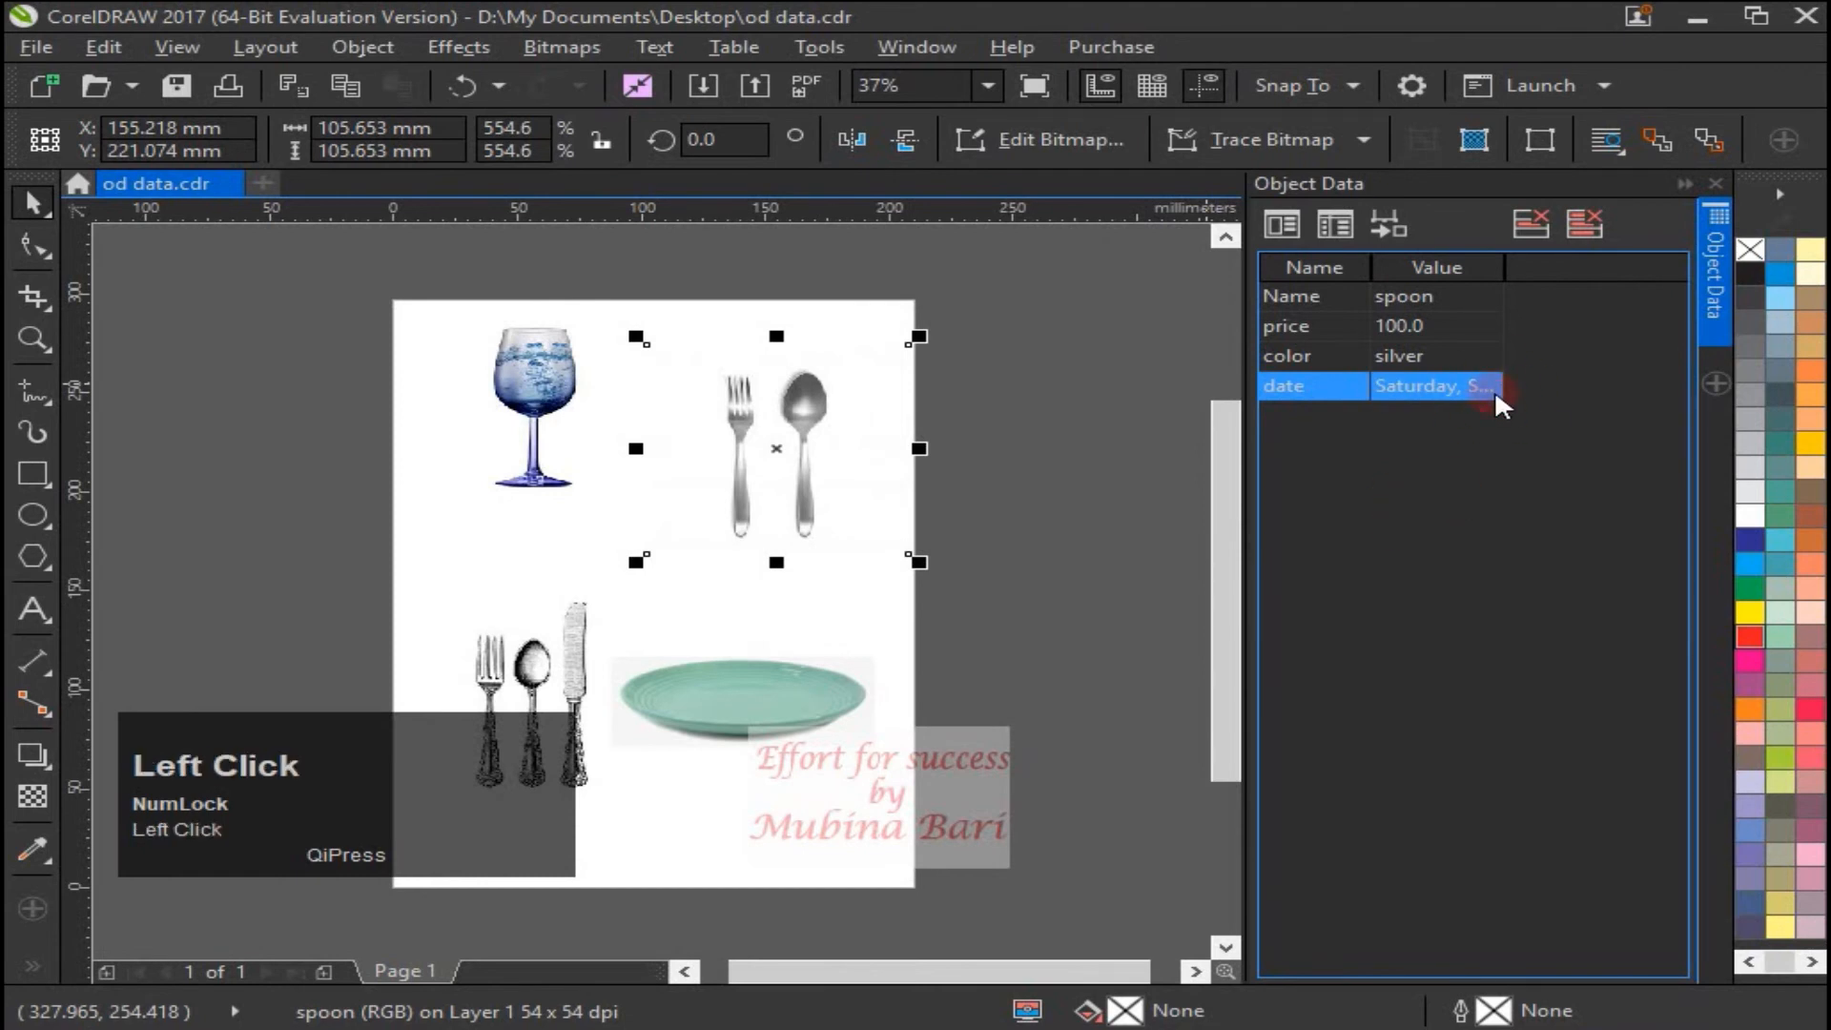
{"action": "left_click", "coordinate": [1515, 402]}
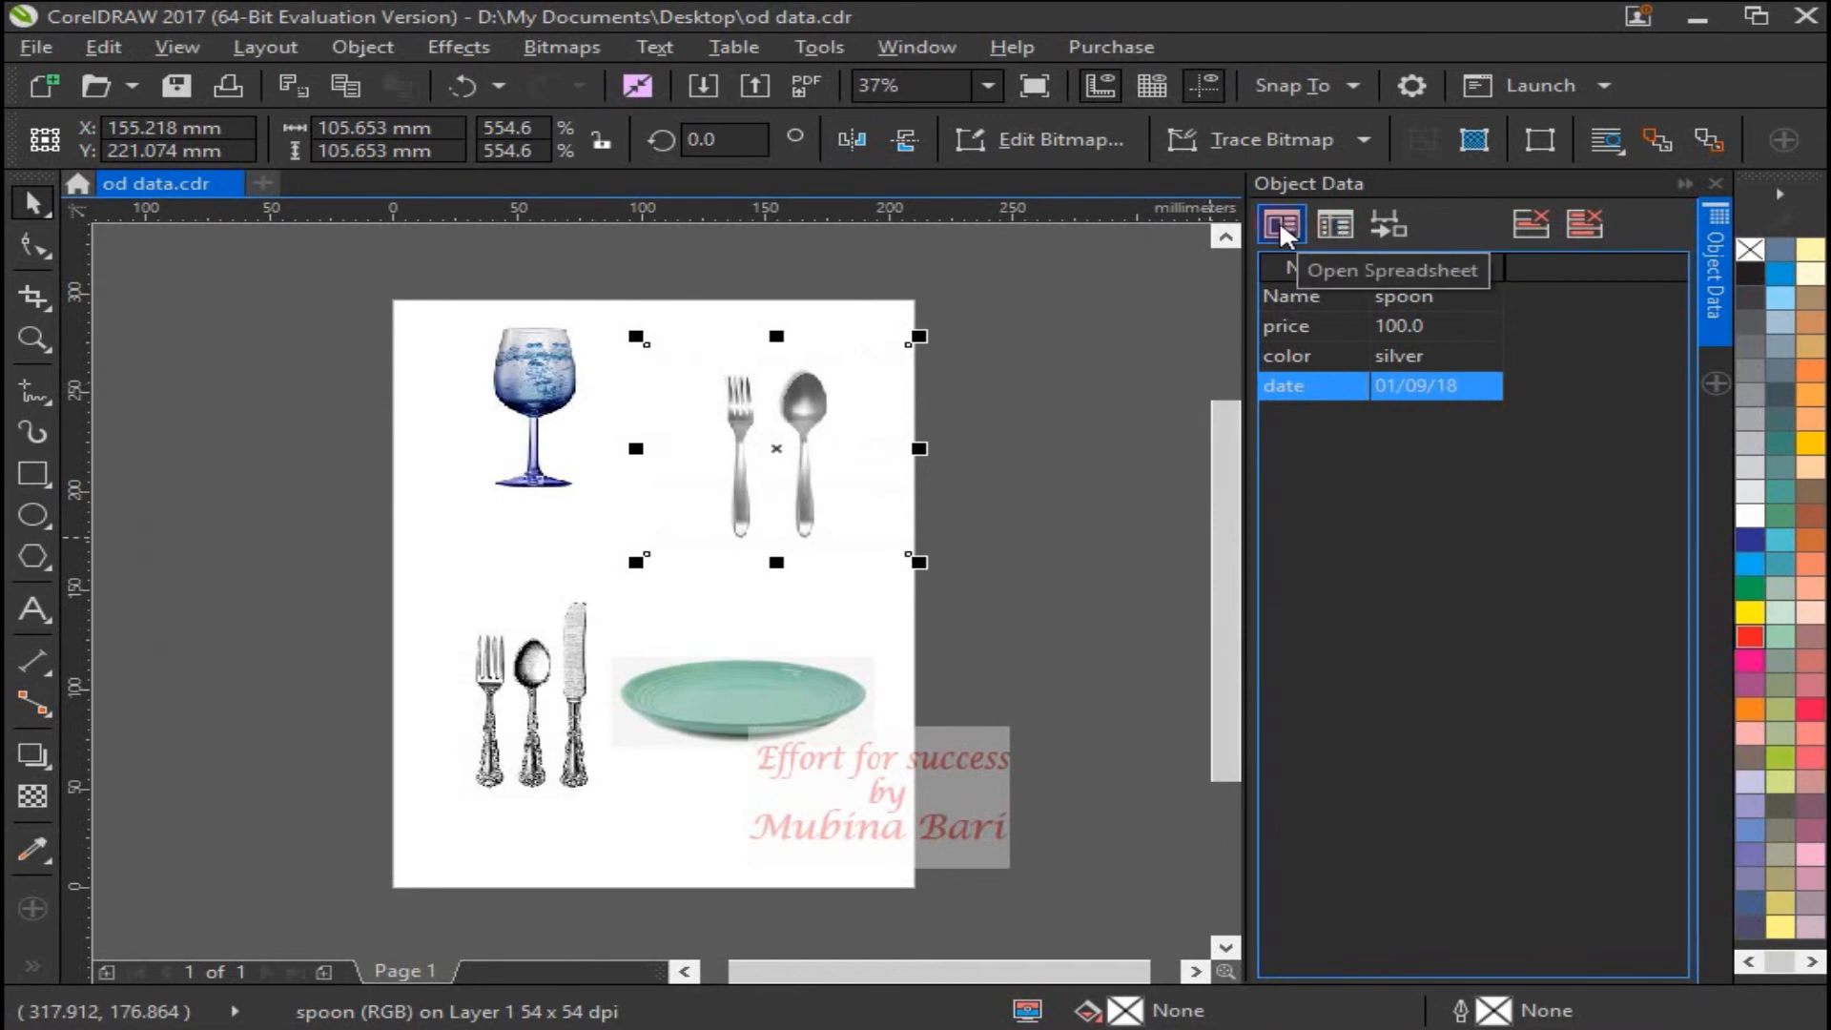
- Review the fork-and-spoon bitmap's data in the Object Data Manager spreadsheet, then close it and deselect the bitmap
{"action": "left_click", "coordinate": [1283, 229]}
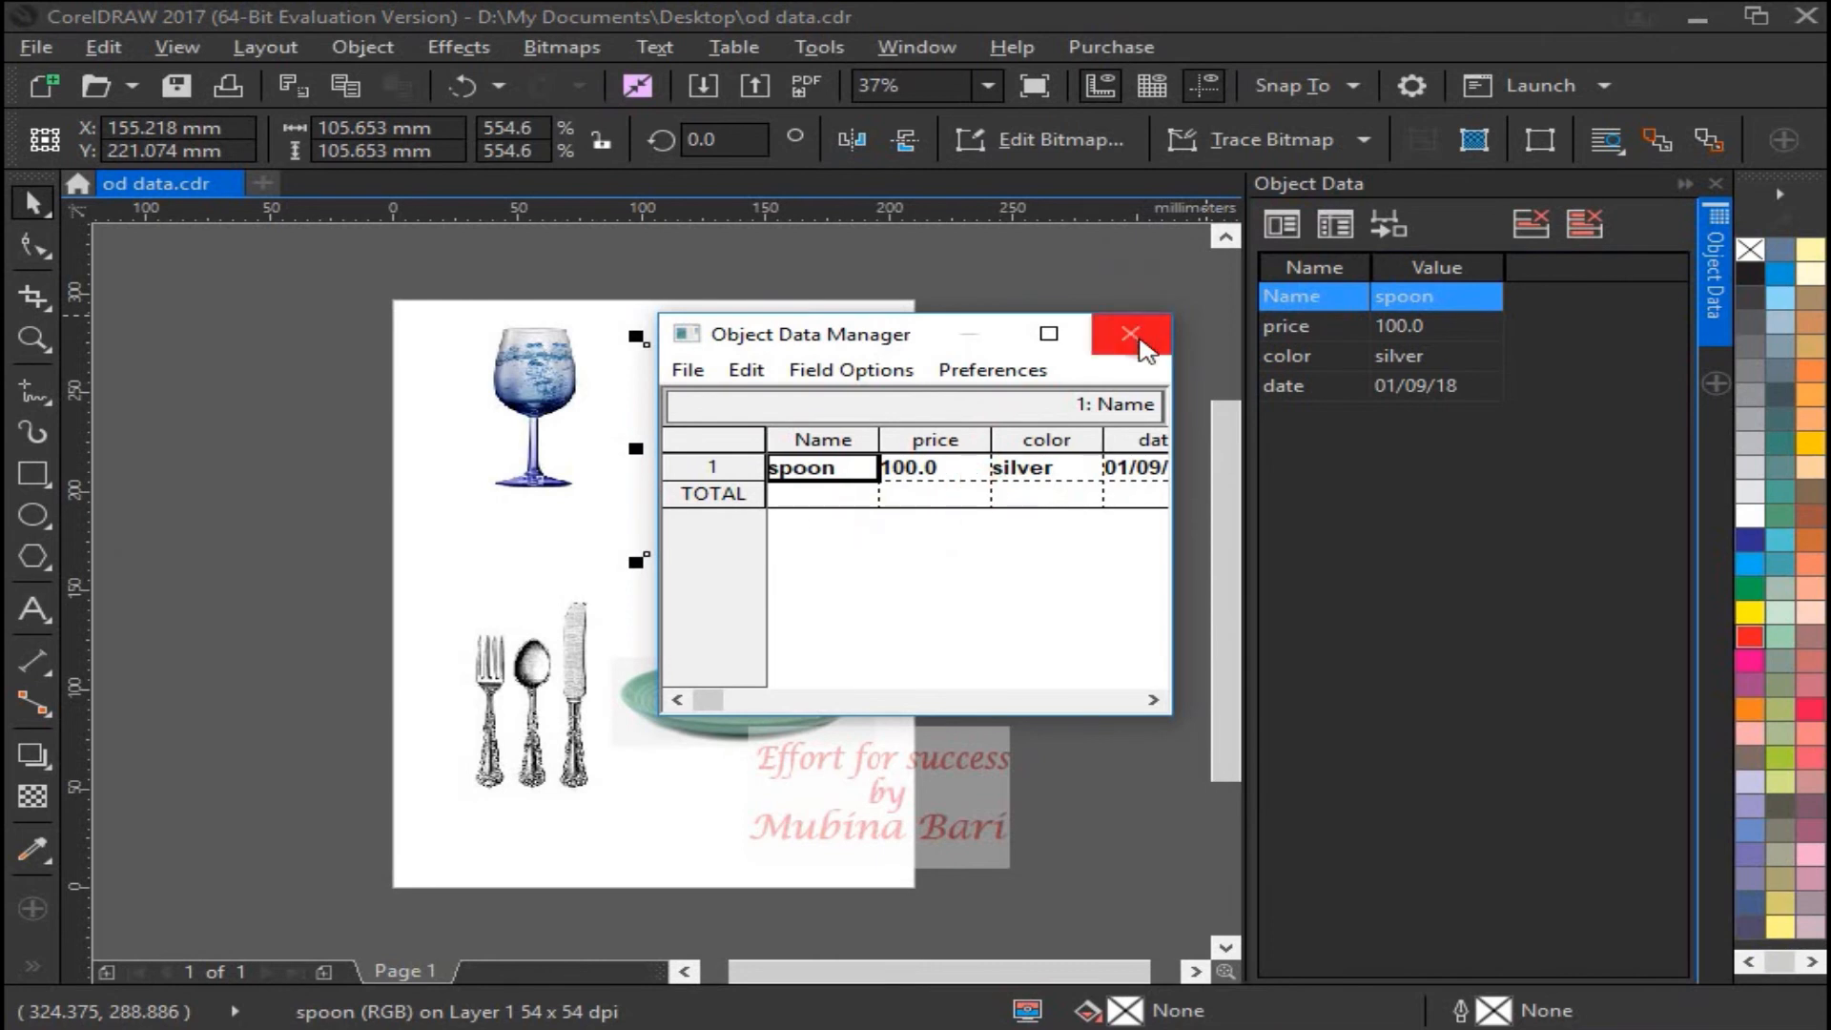
{"action": "left_click", "coordinate": [1138, 339]}
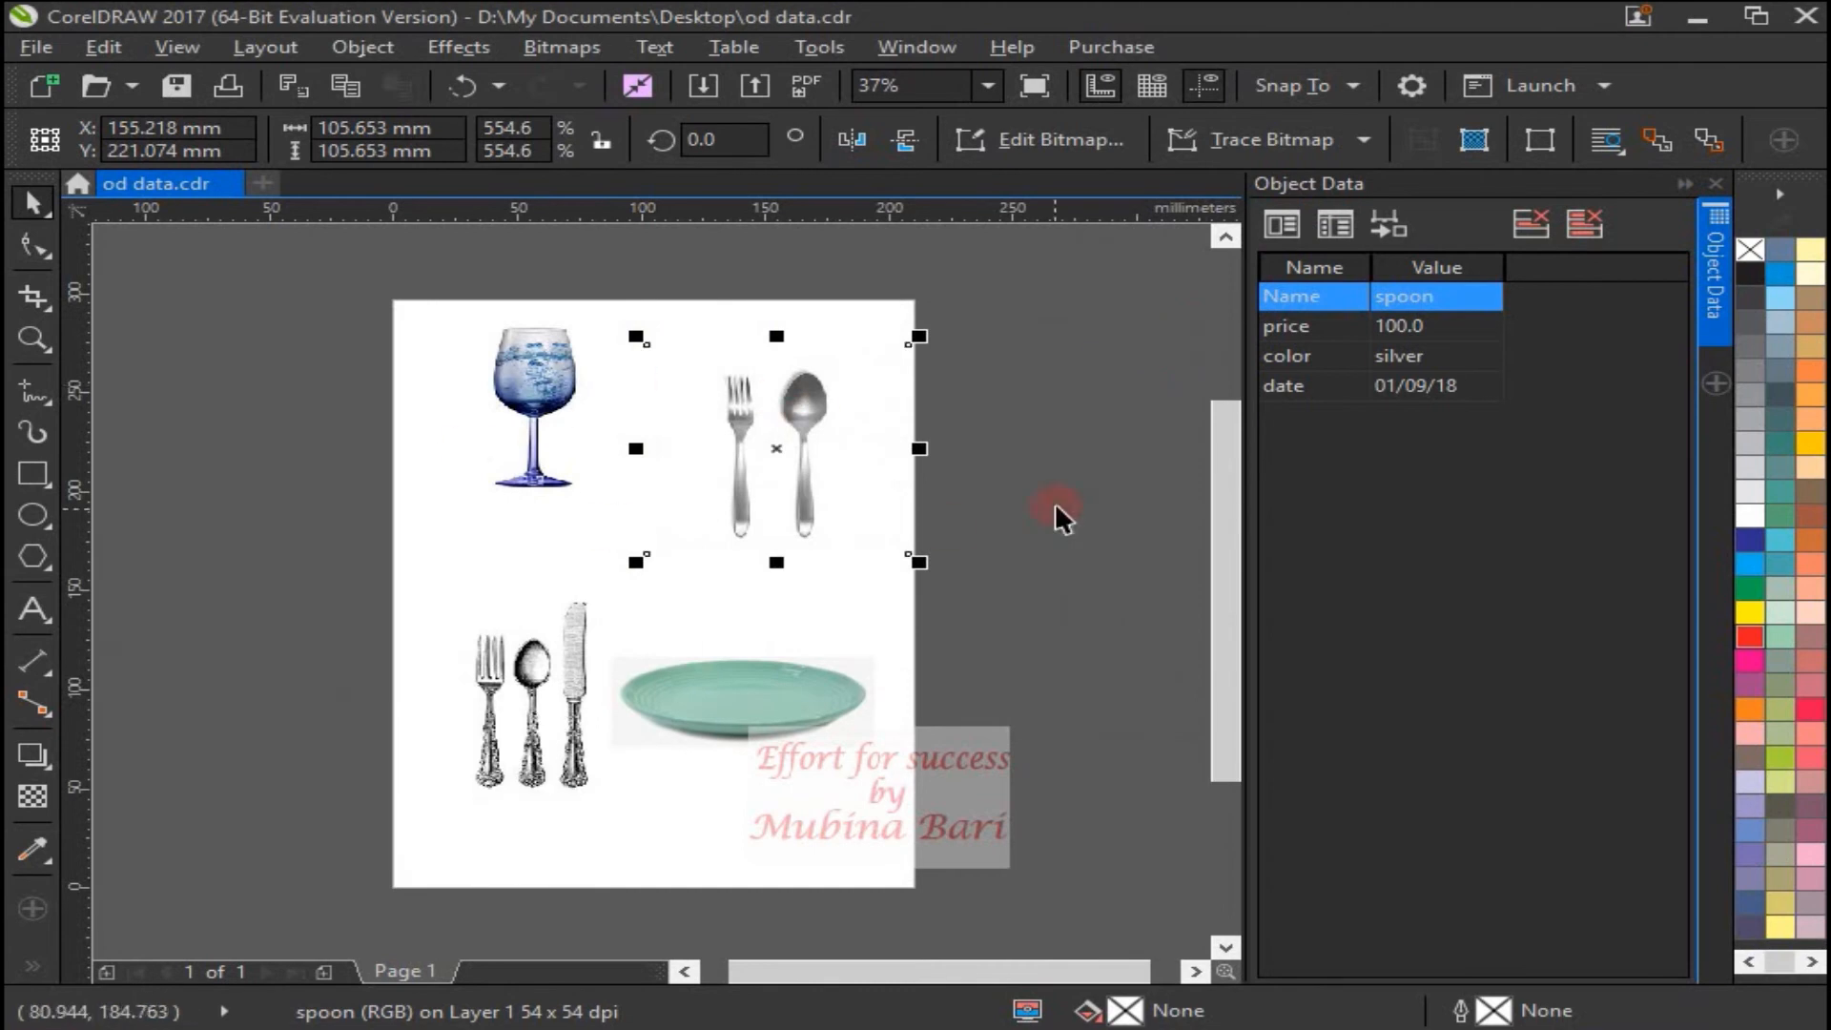
{"action": "left_click", "coordinate": [1086, 403]}
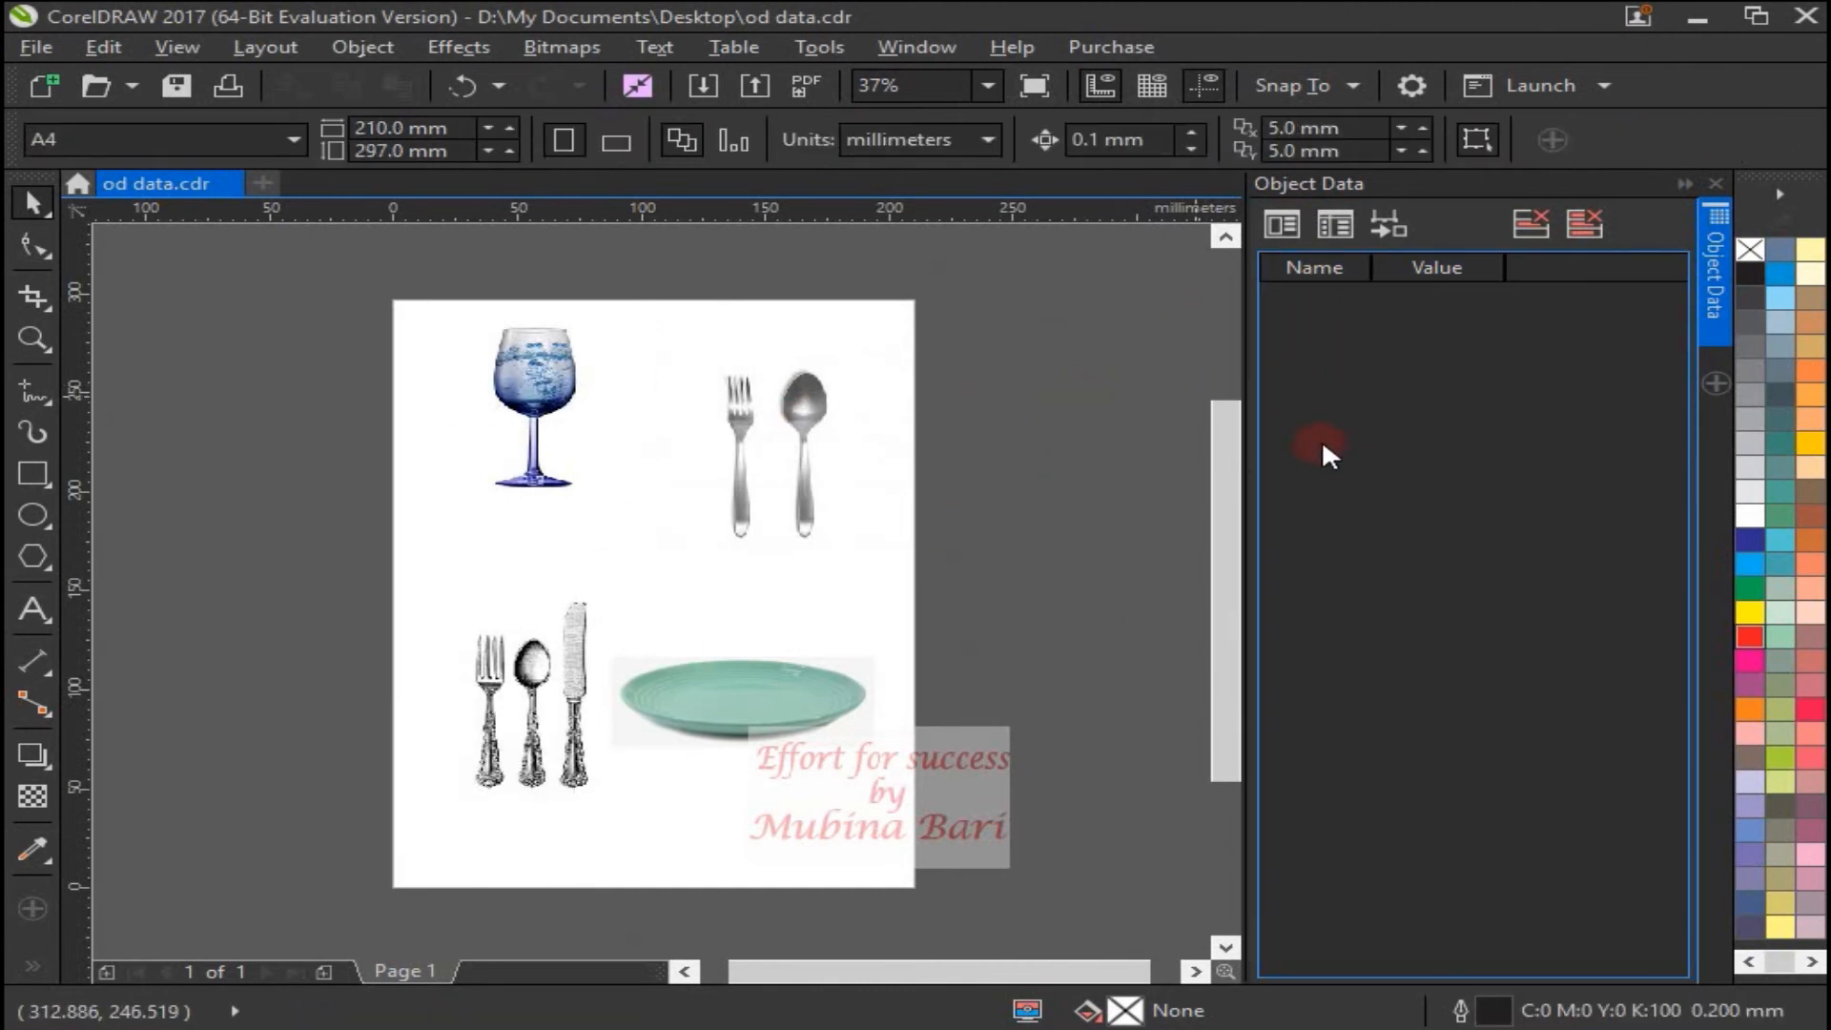
- Set the wine glass bitmap's Name value to glass and its price to 200
{"action": "left_click", "coordinate": [519, 381]}
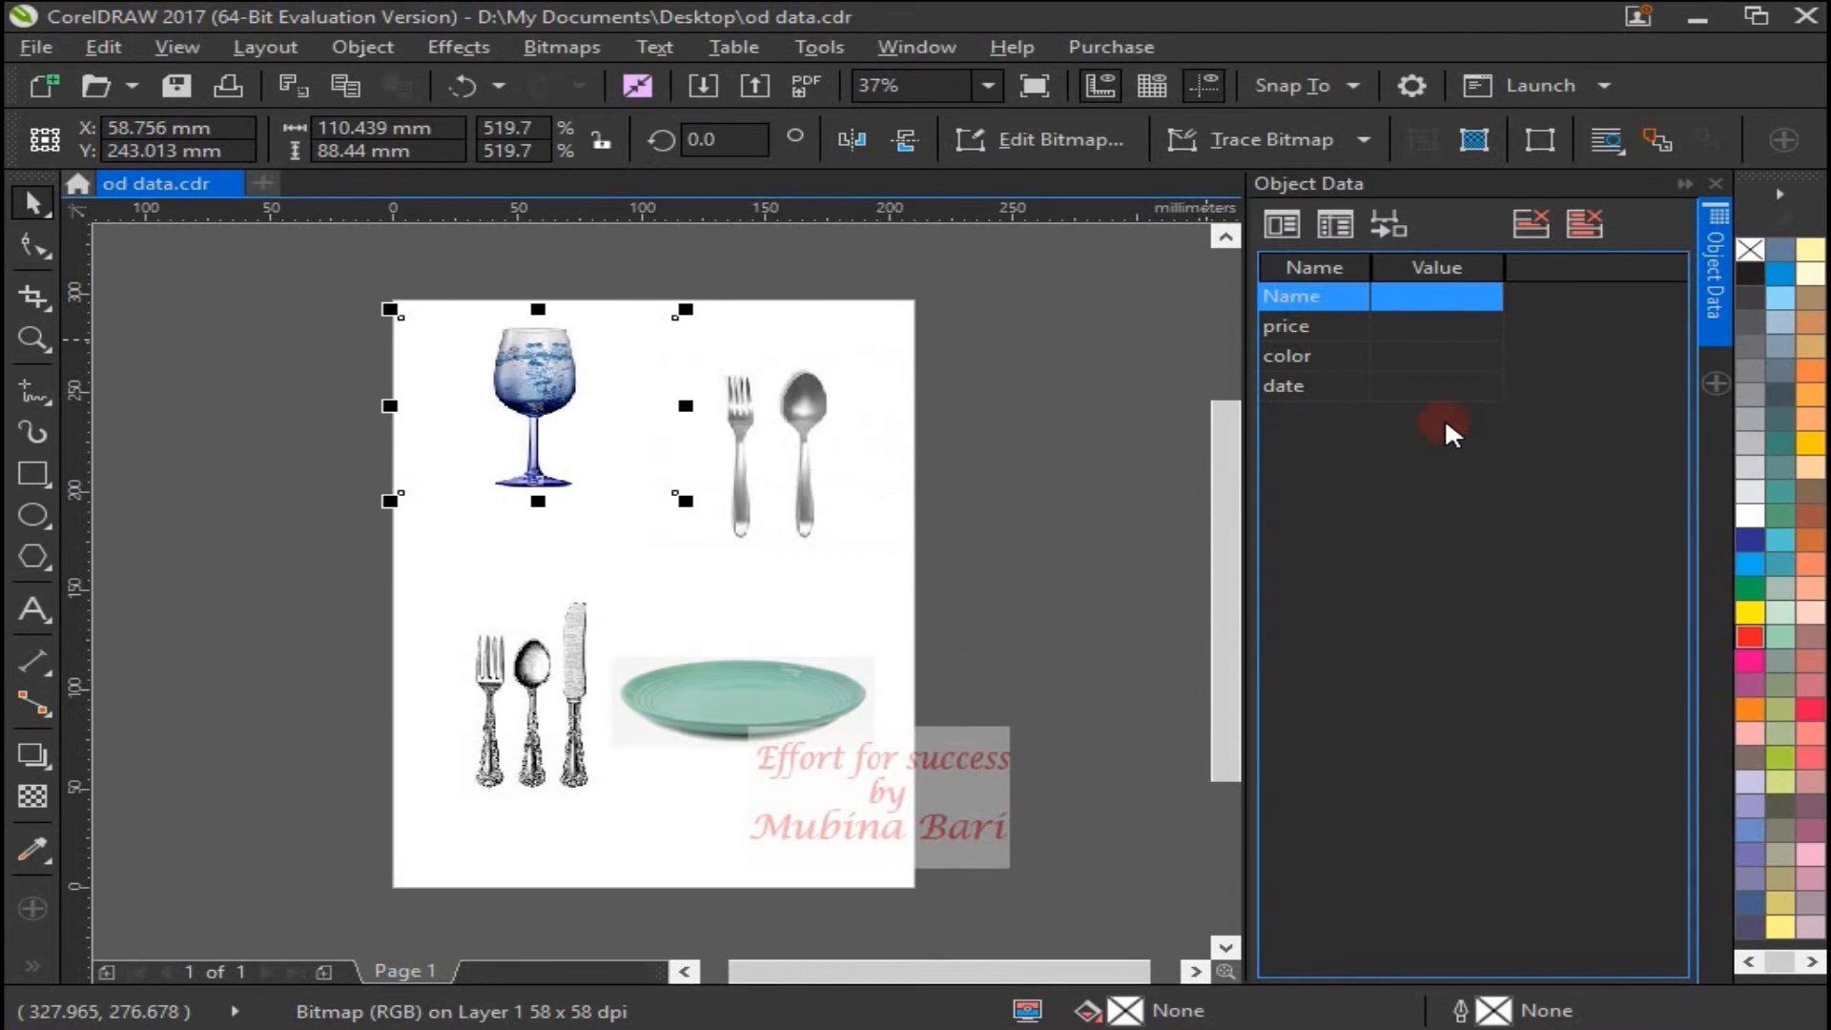
{"action": "left_click", "coordinate": [1390, 299]}
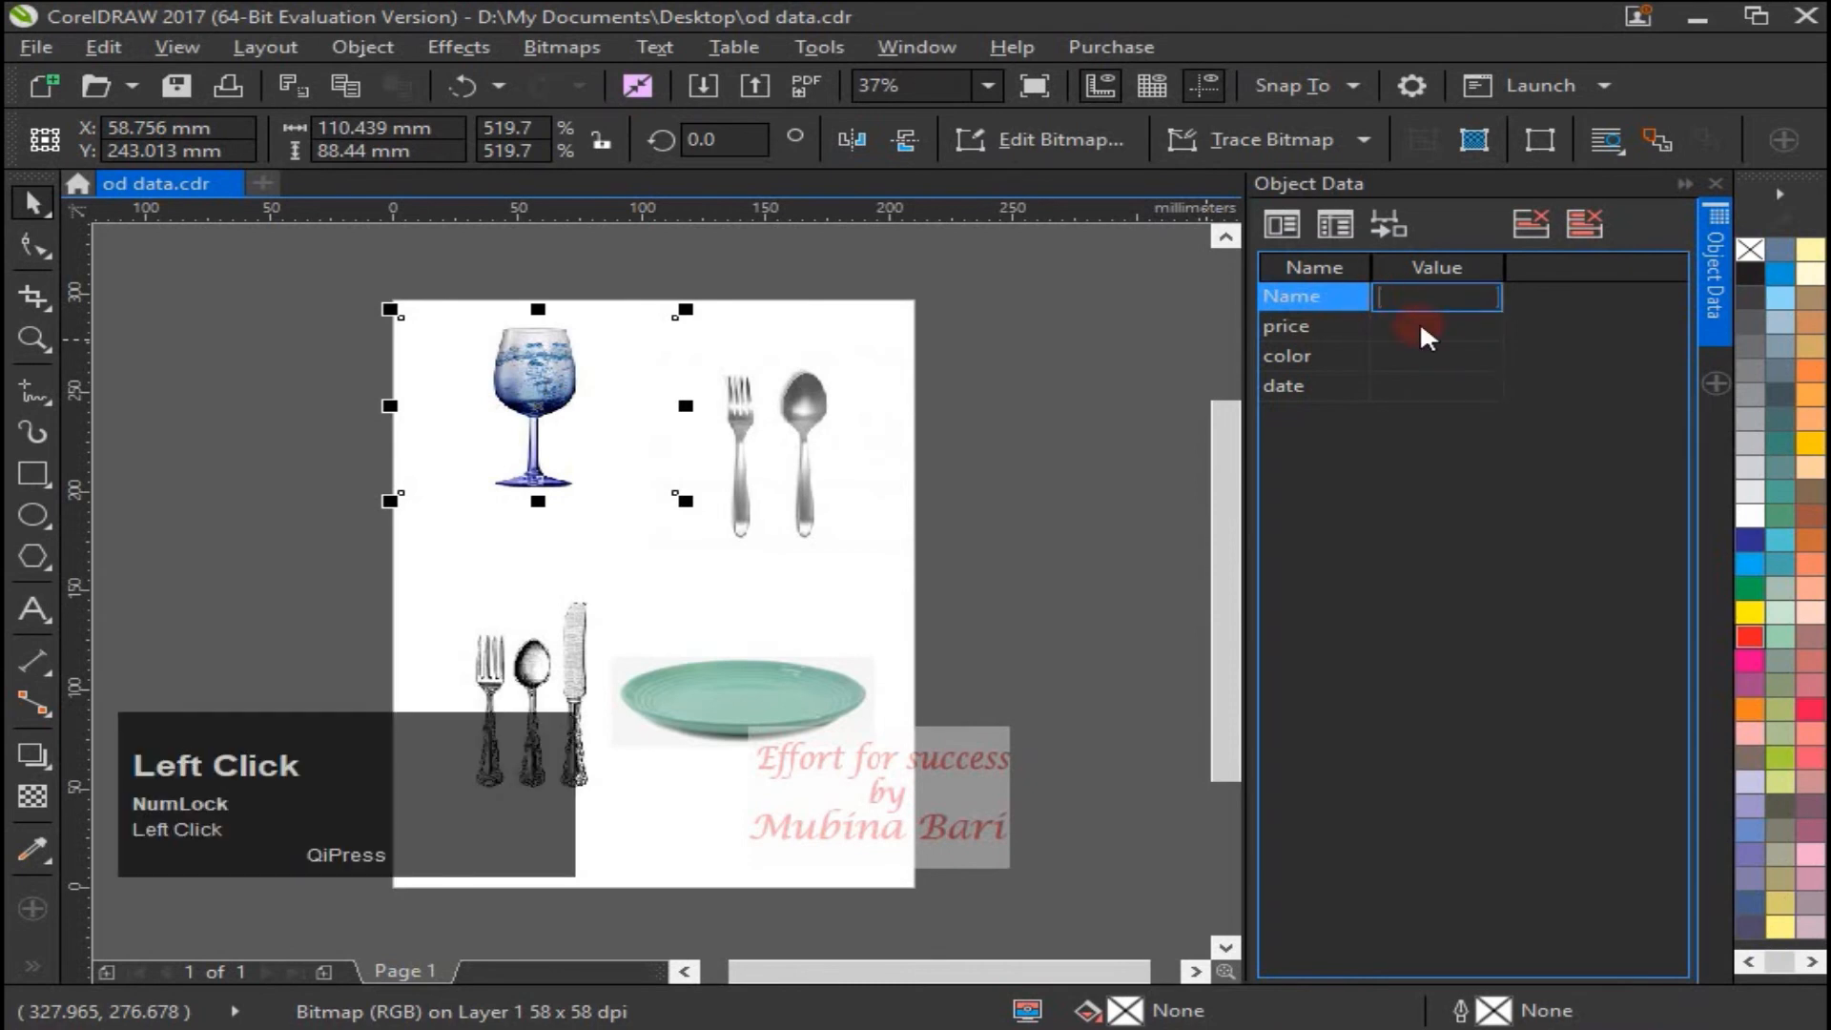
{"action": "type", "text": "glass"}
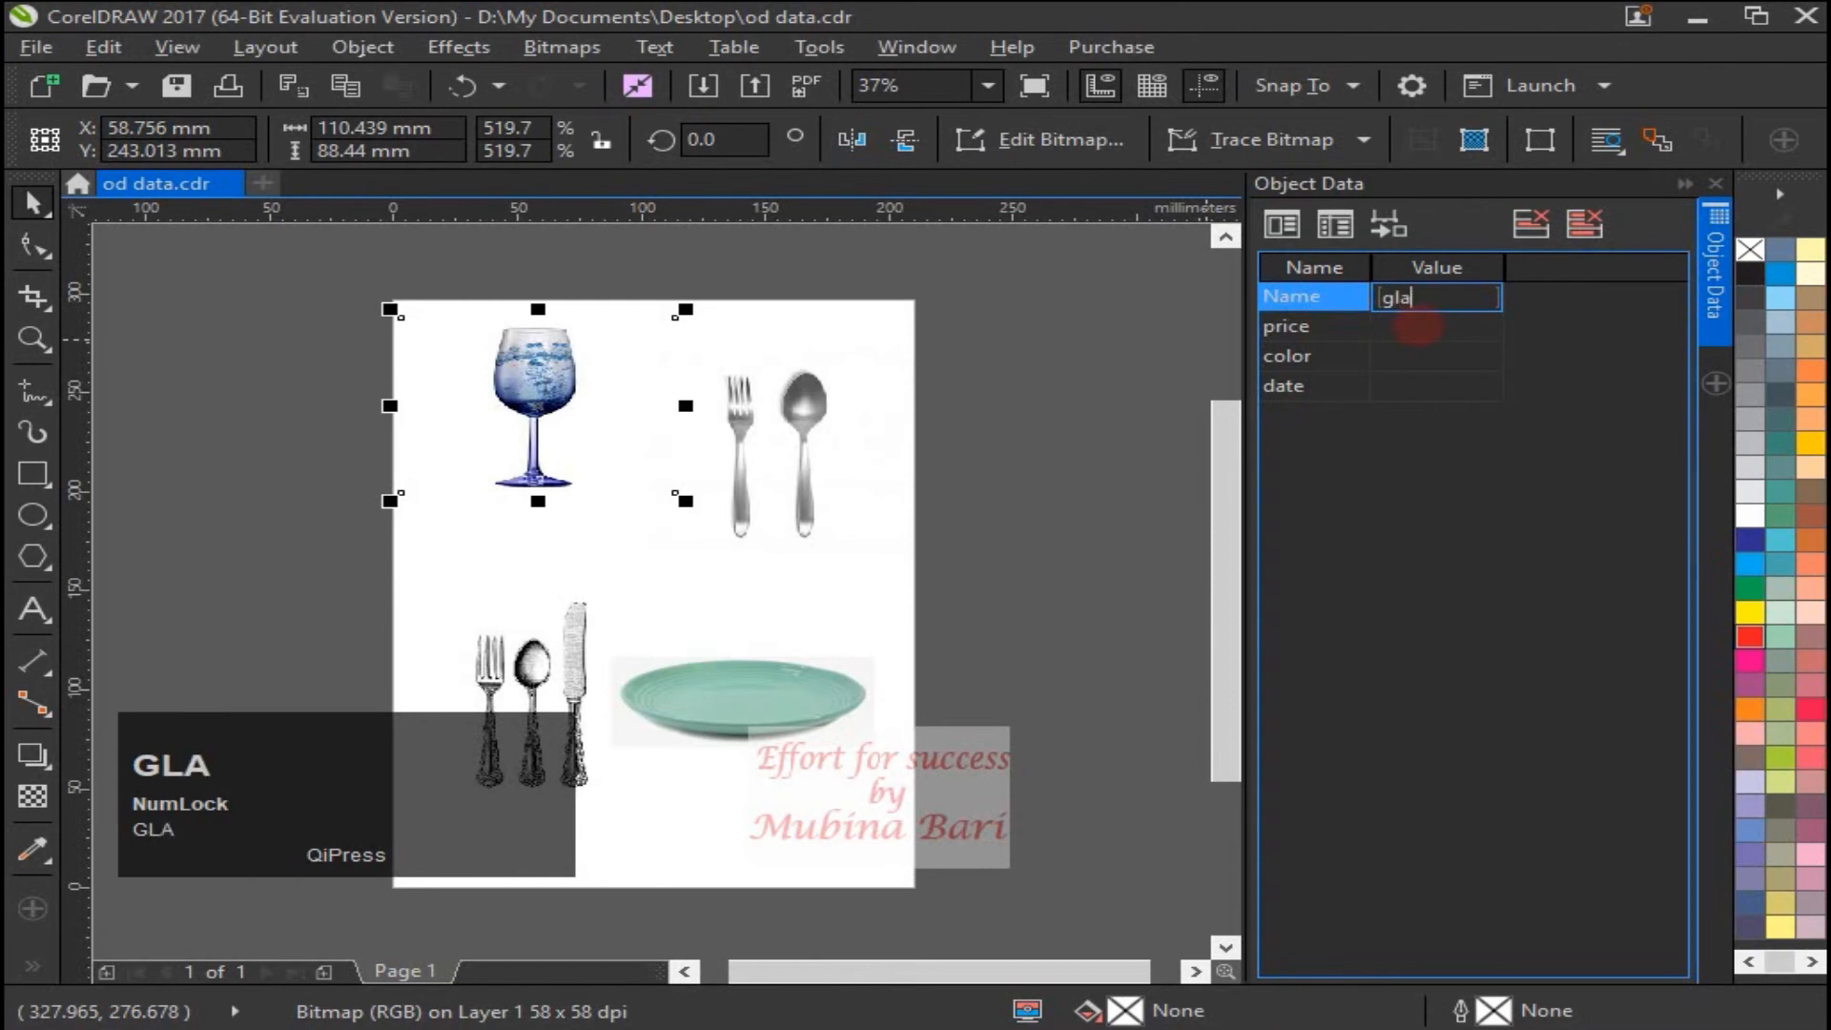
{"action": "left_click", "coordinate": [1400, 330]}
{"action": "left_click", "coordinate": [1401, 333]}
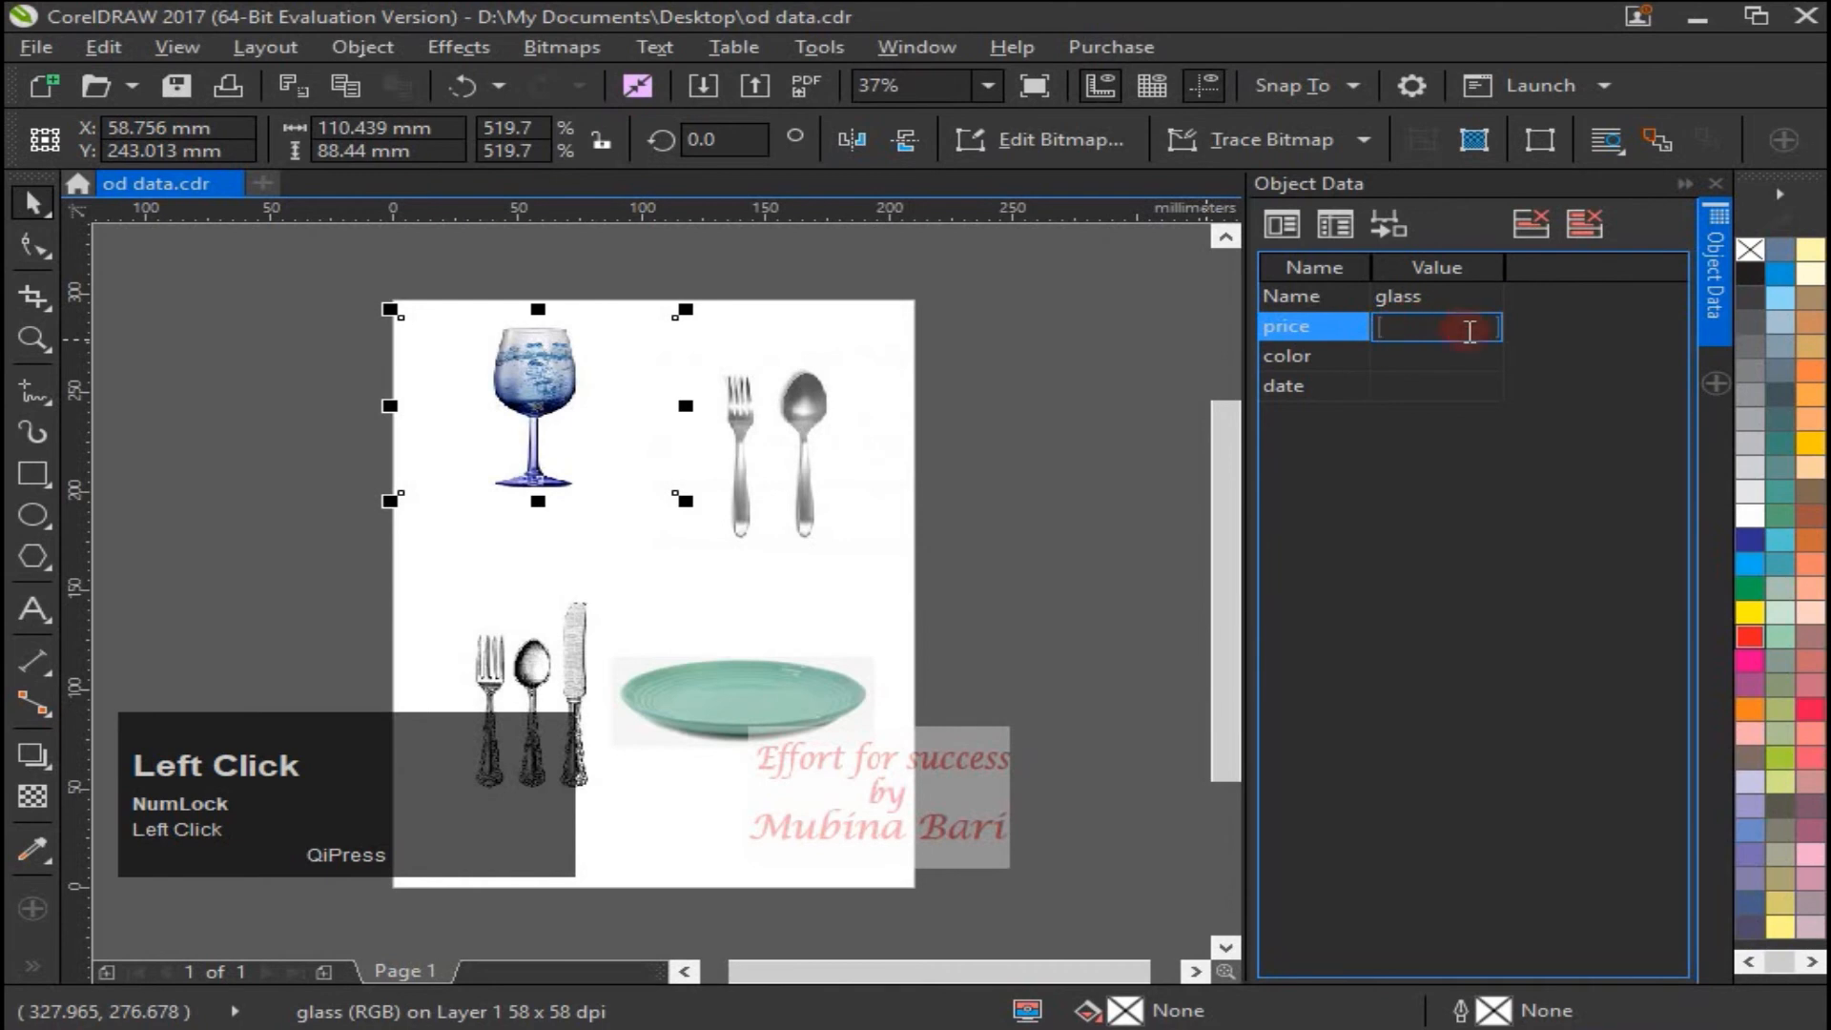
{"action": "type", "text": "200"}
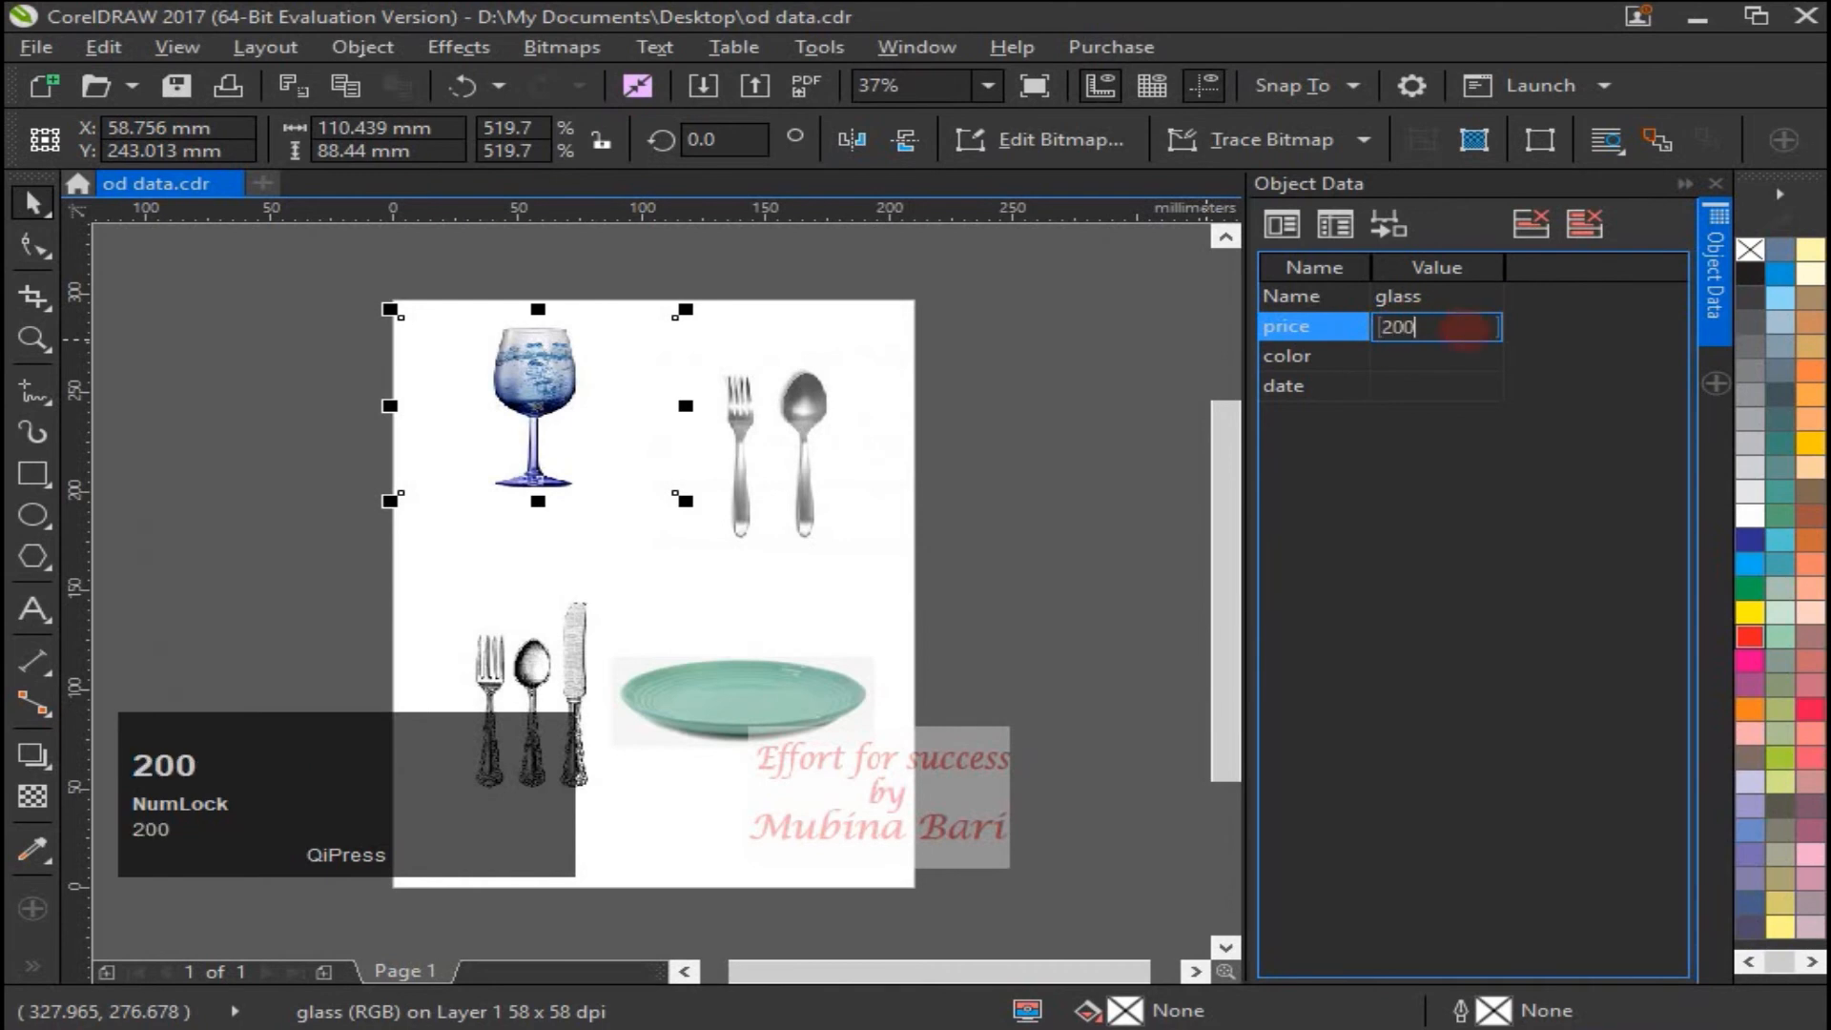
{"action": "key", "text": "Return"}
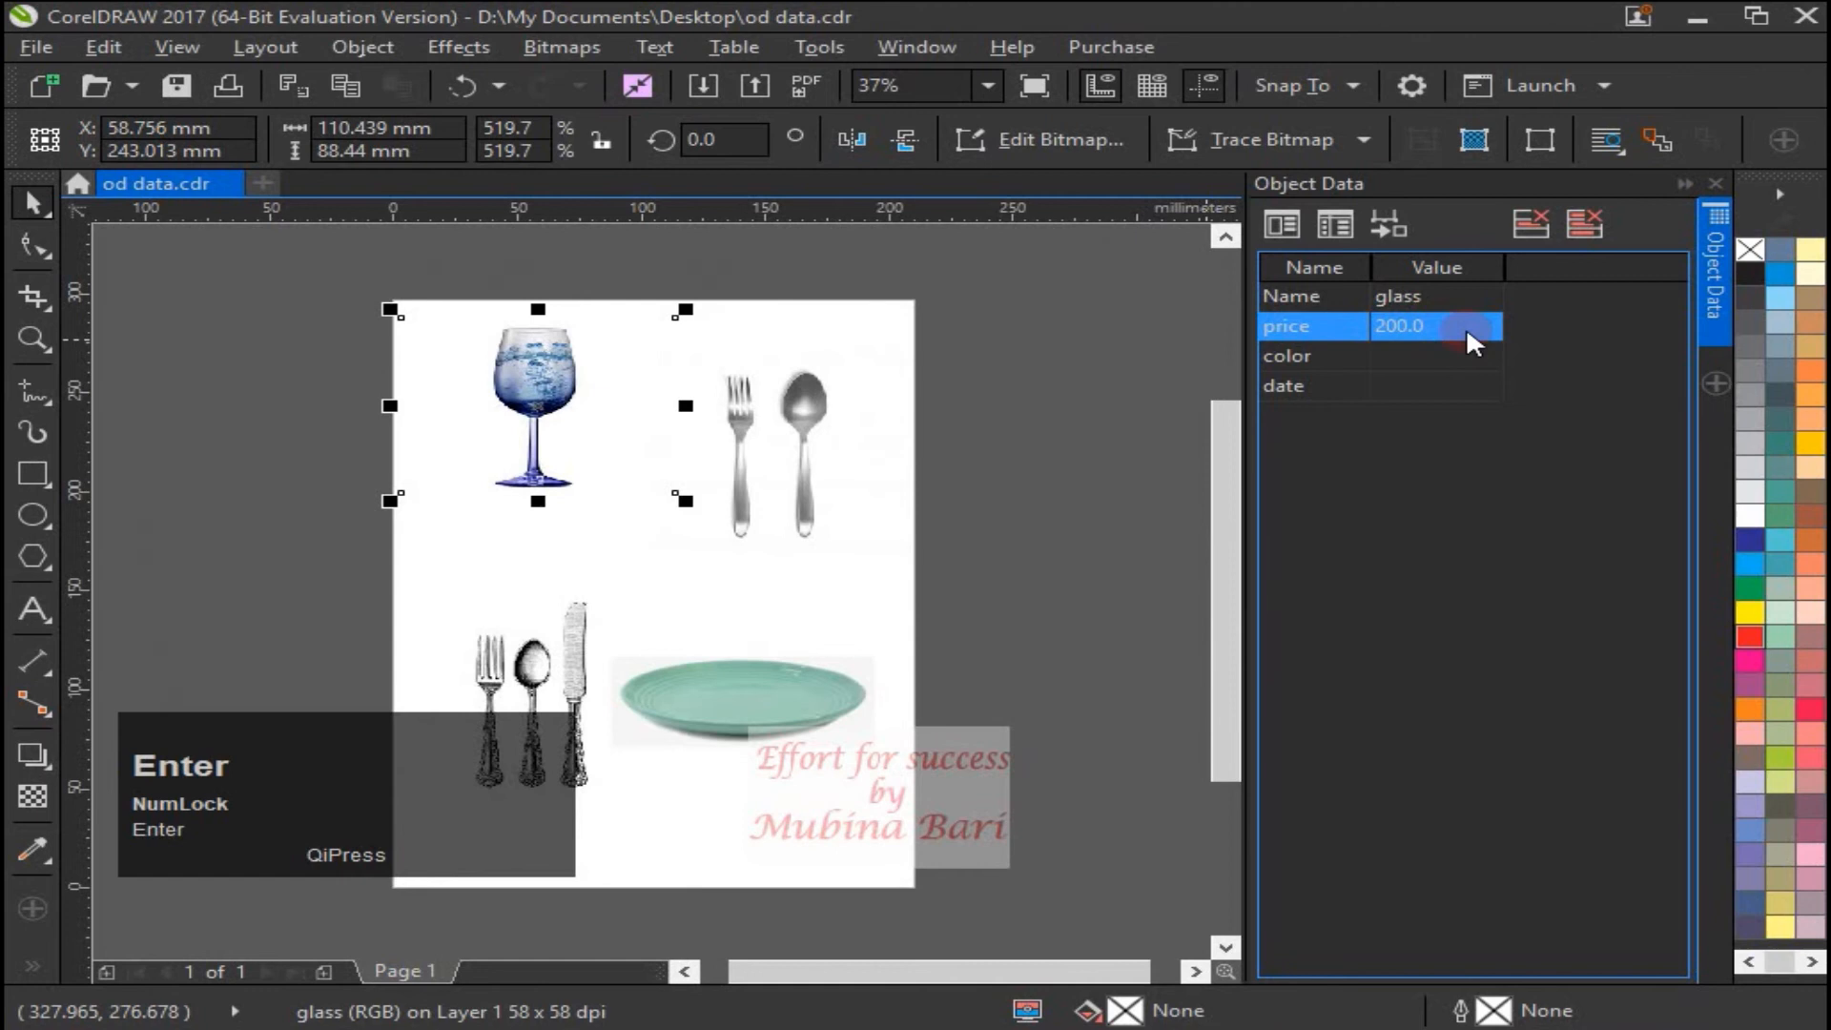
- Set the wine glass bitmap's color to blue and its date to 22/9/2019, checking the record in the Object Data Manager spreadsheet
{"action": "left_click", "coordinate": [1412, 355]}
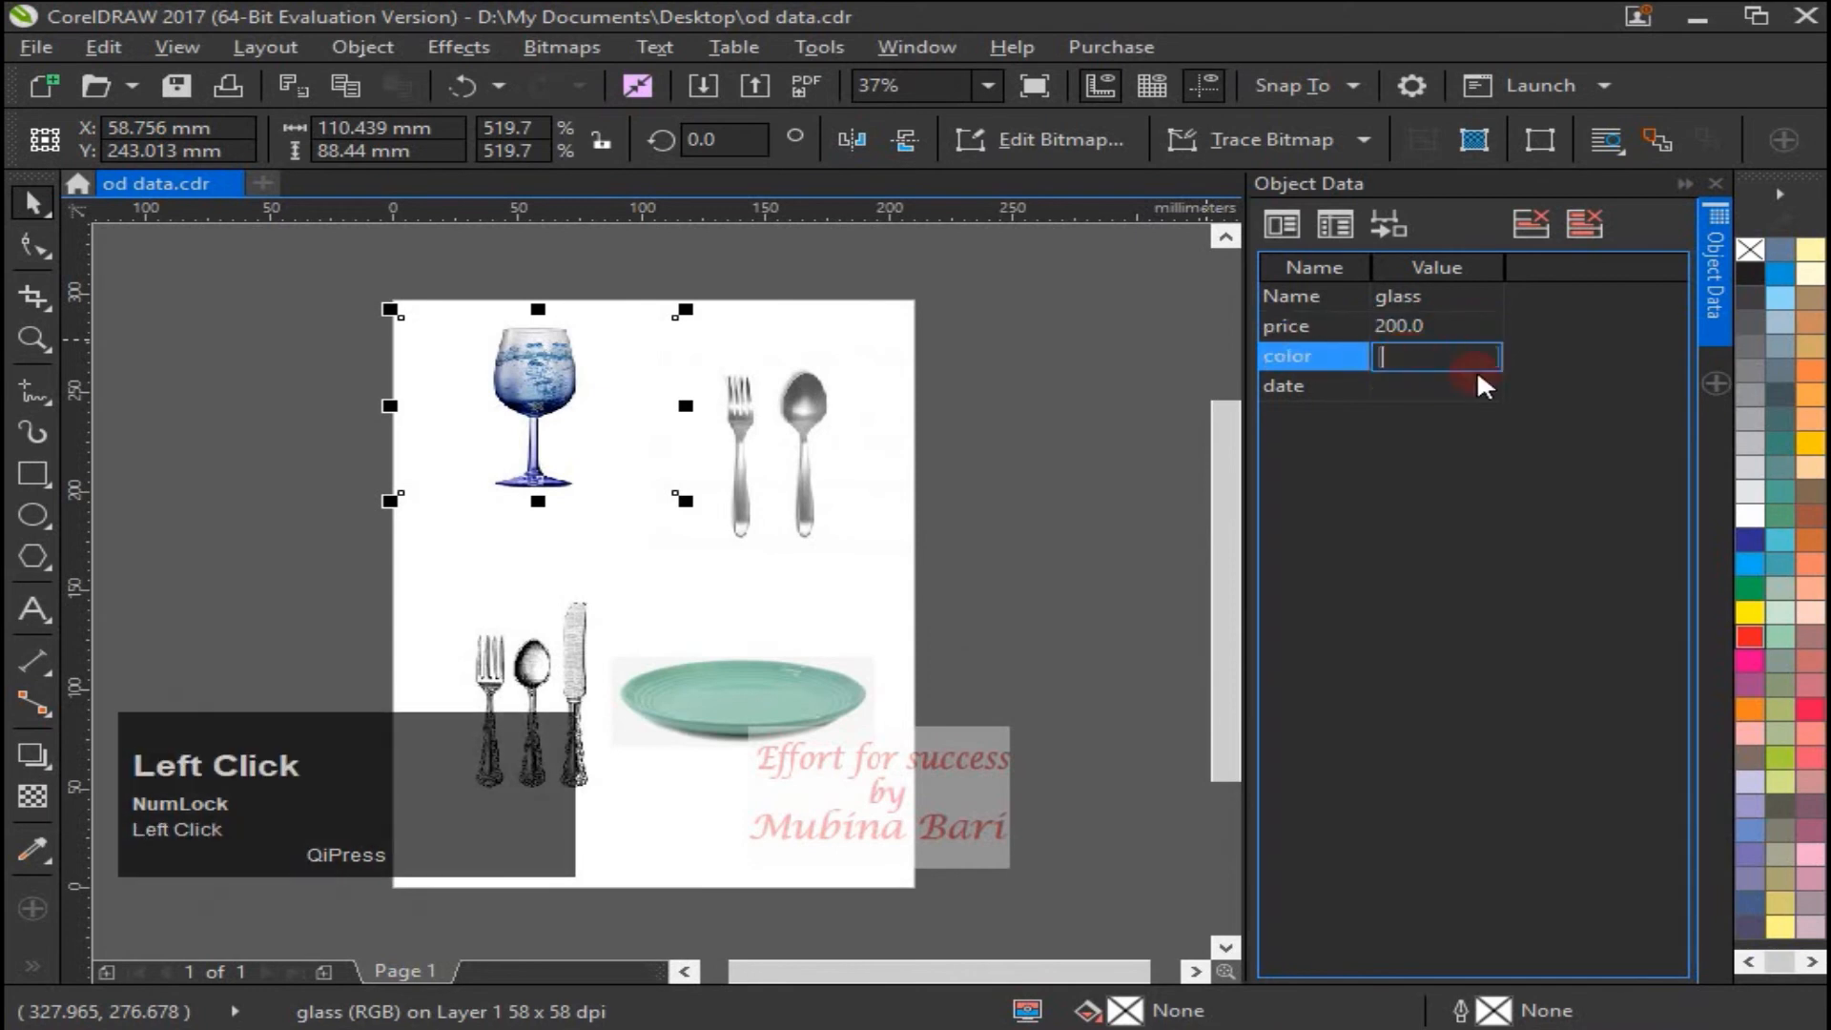
{"action": "type", "text": "blue"}
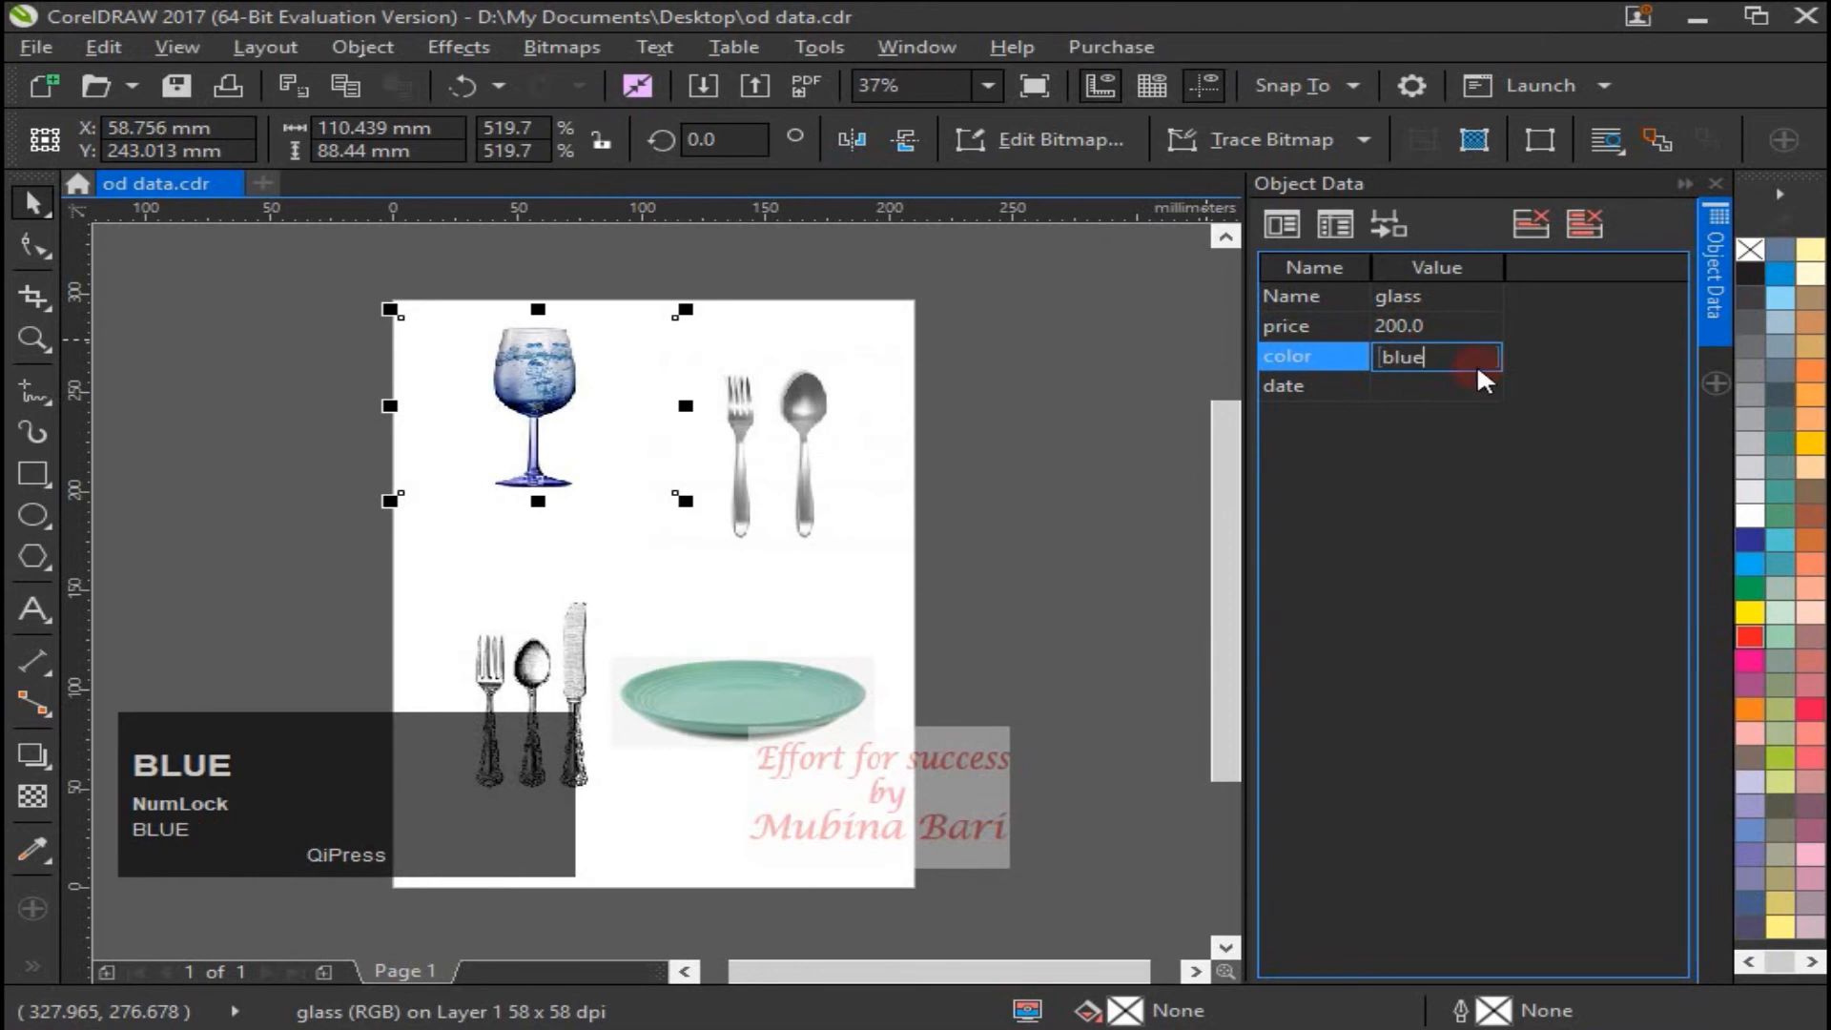
{"action": "left_click", "coordinate": [1402, 389]}
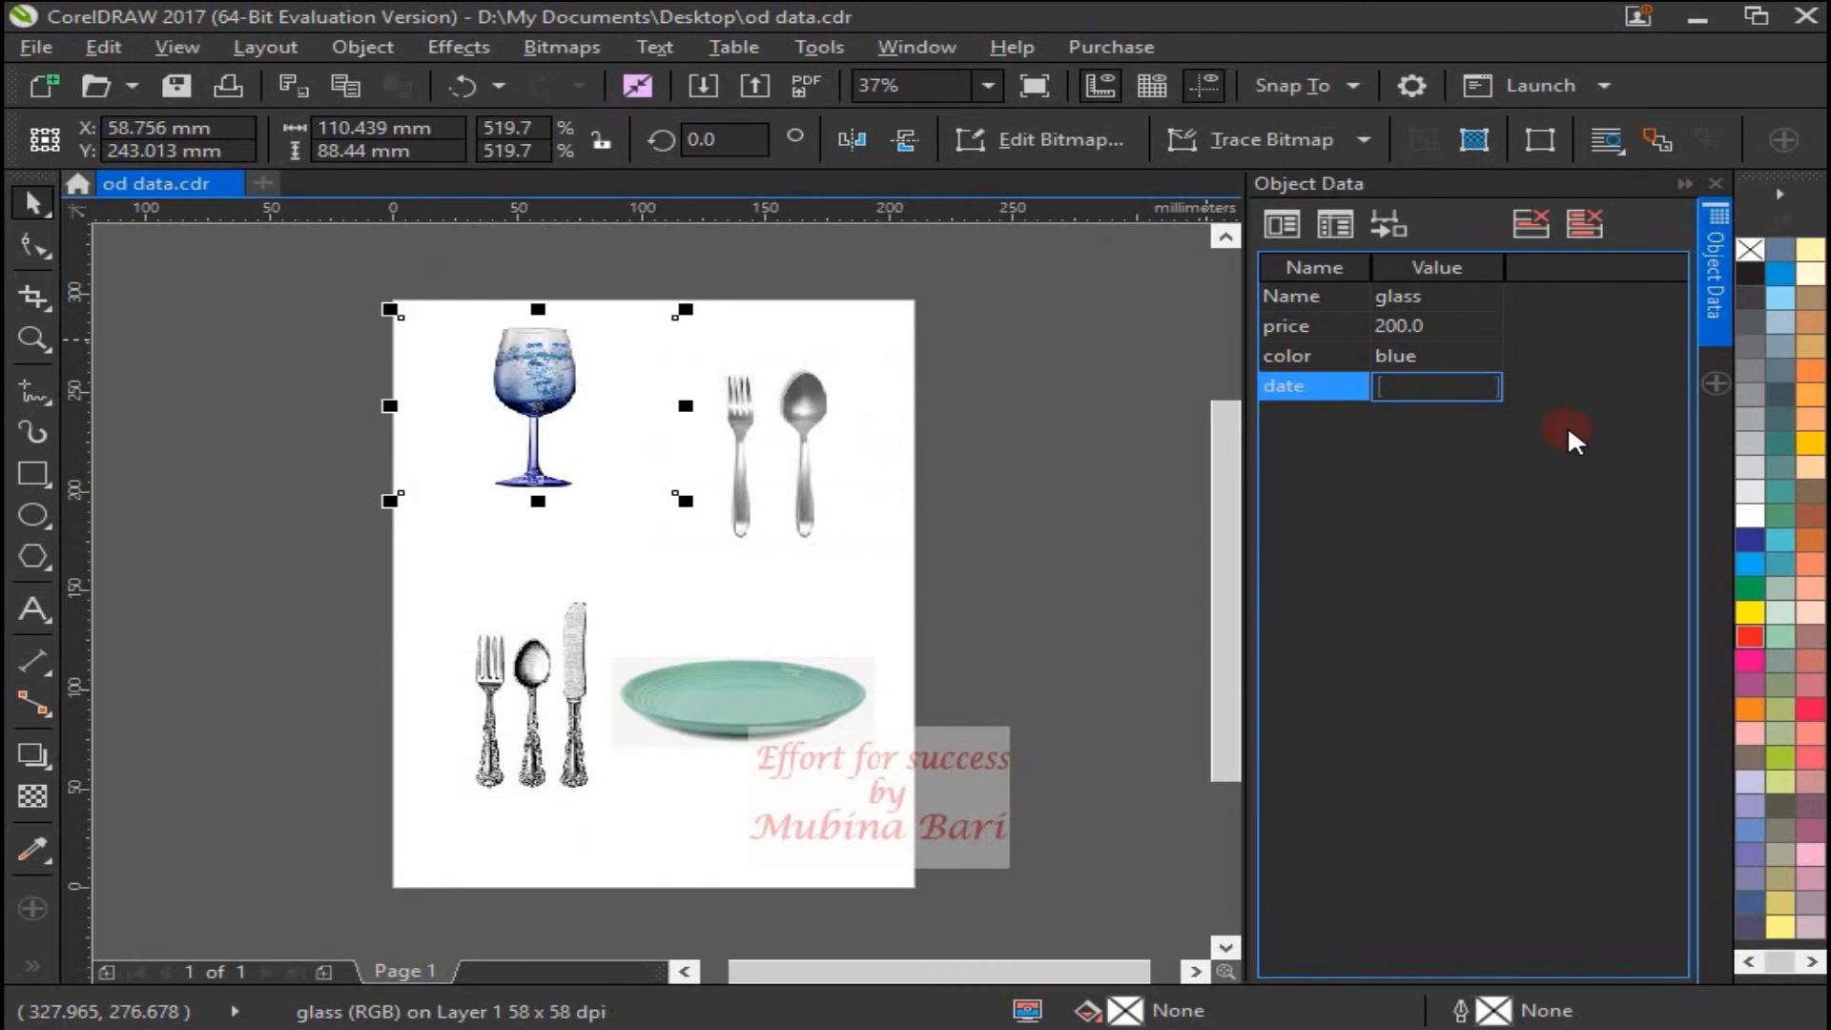
{"action": "type", "text": "22/9"}
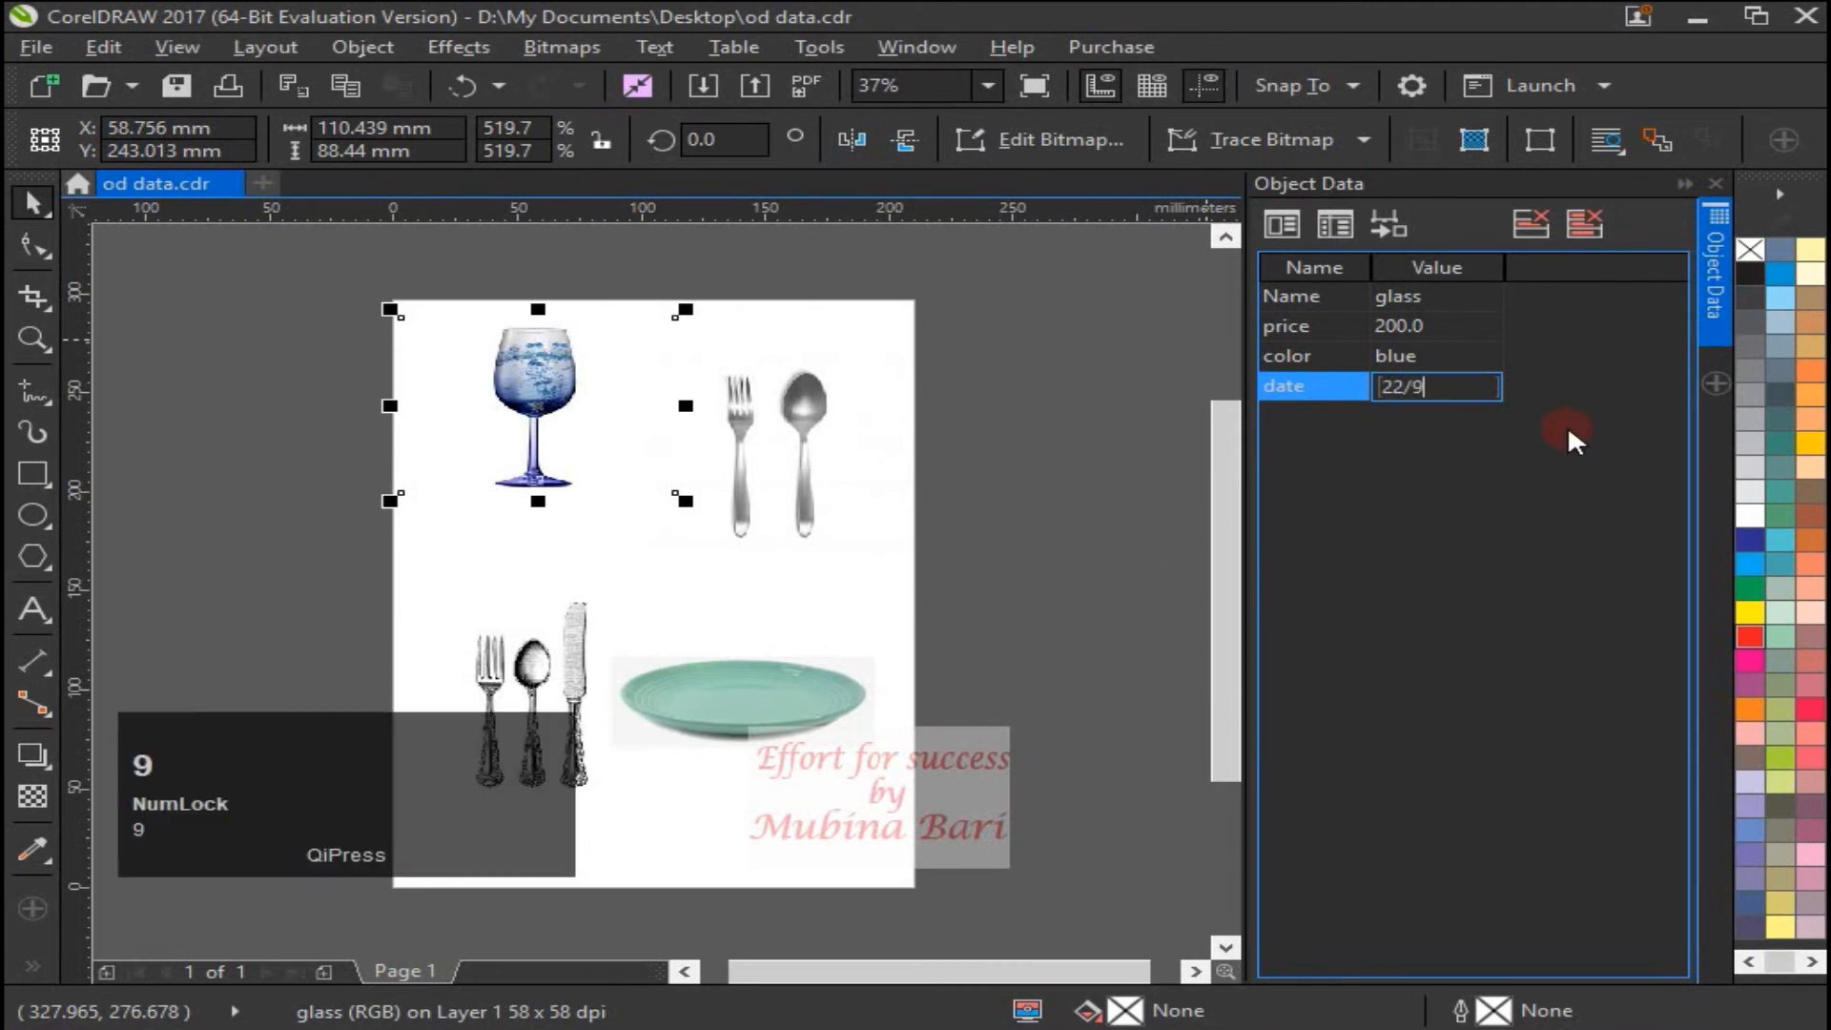
{"action": "type", "text": "/2019"}
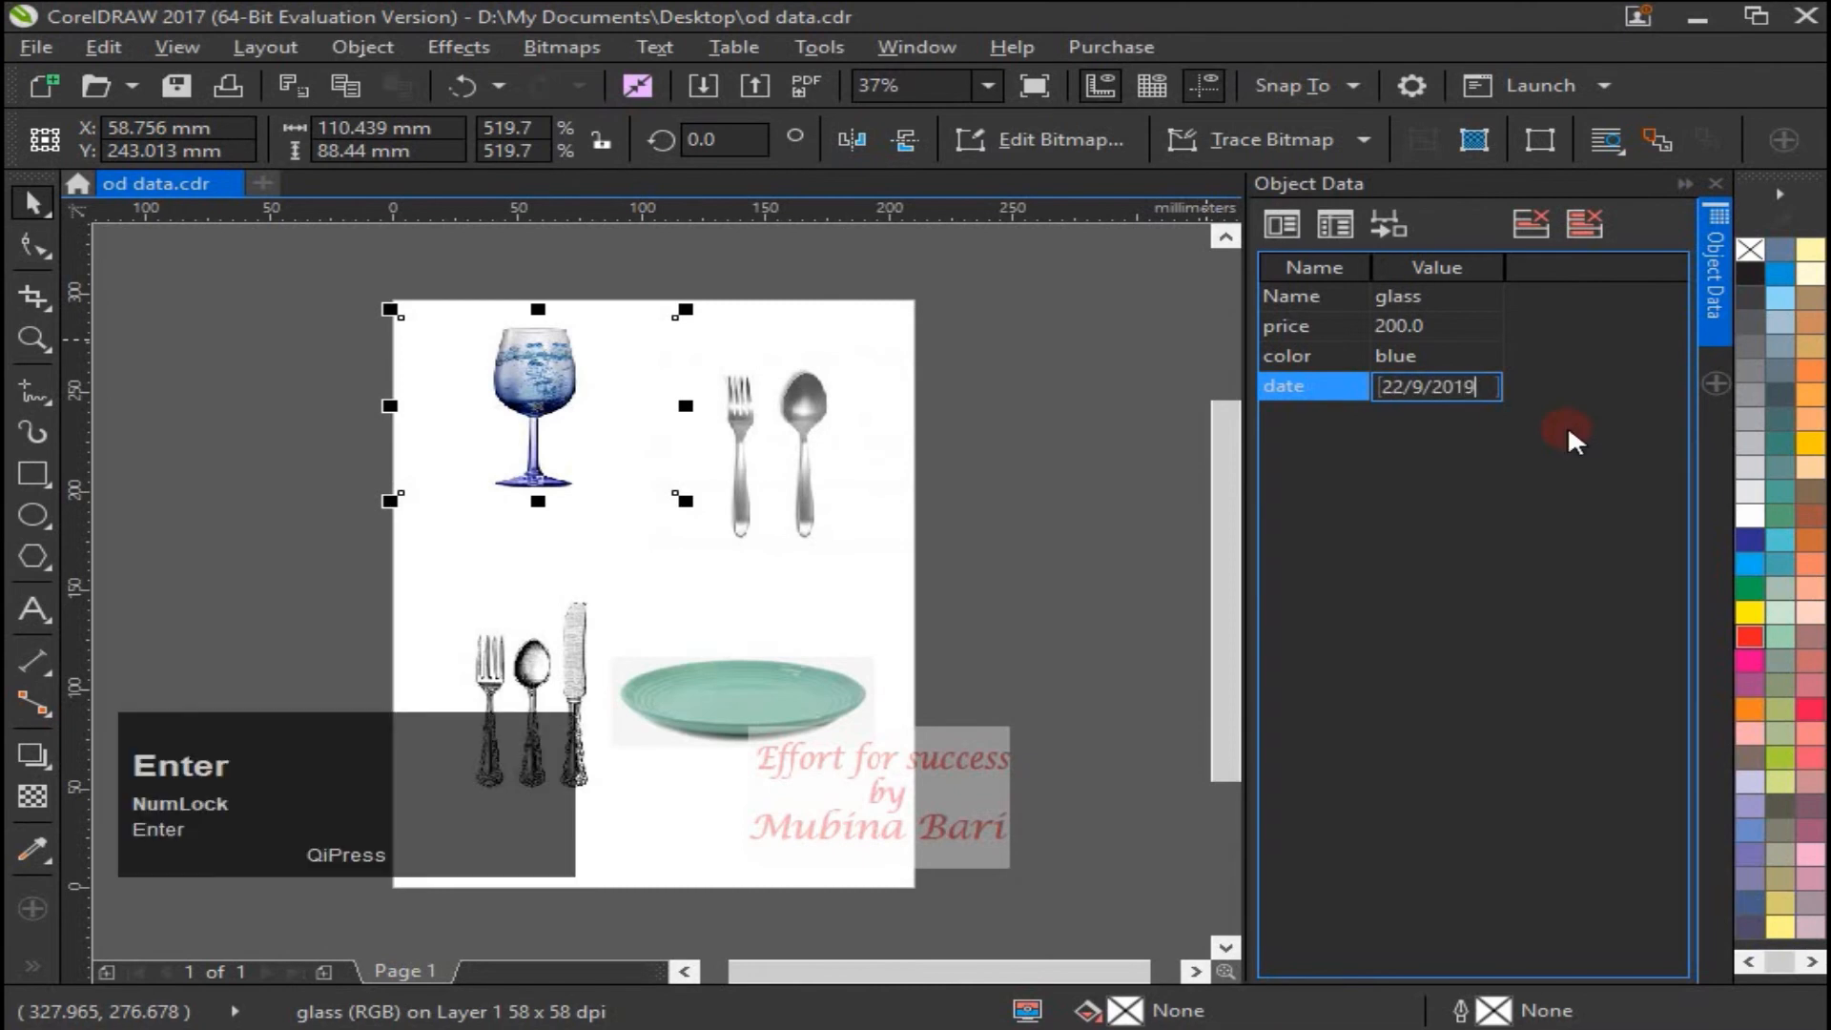
{"action": "key", "text": "Return"}
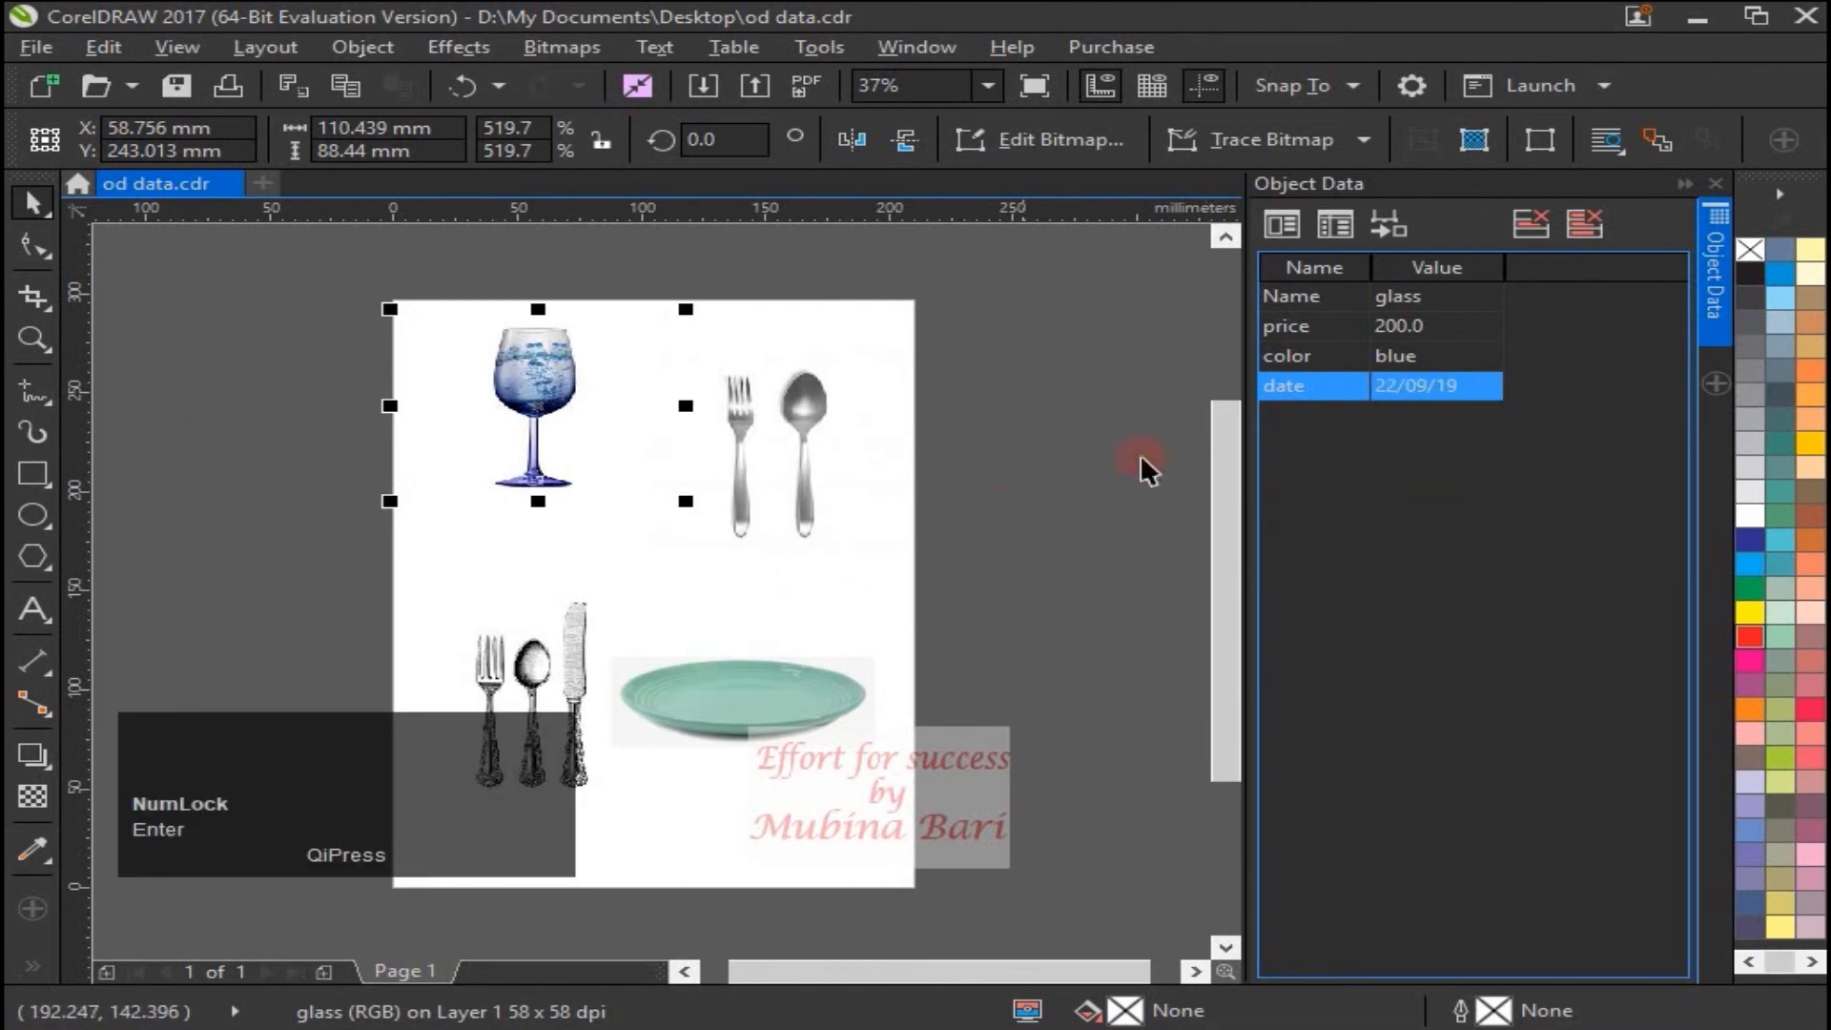
{"action": "left_click", "coordinate": [1283, 229]}
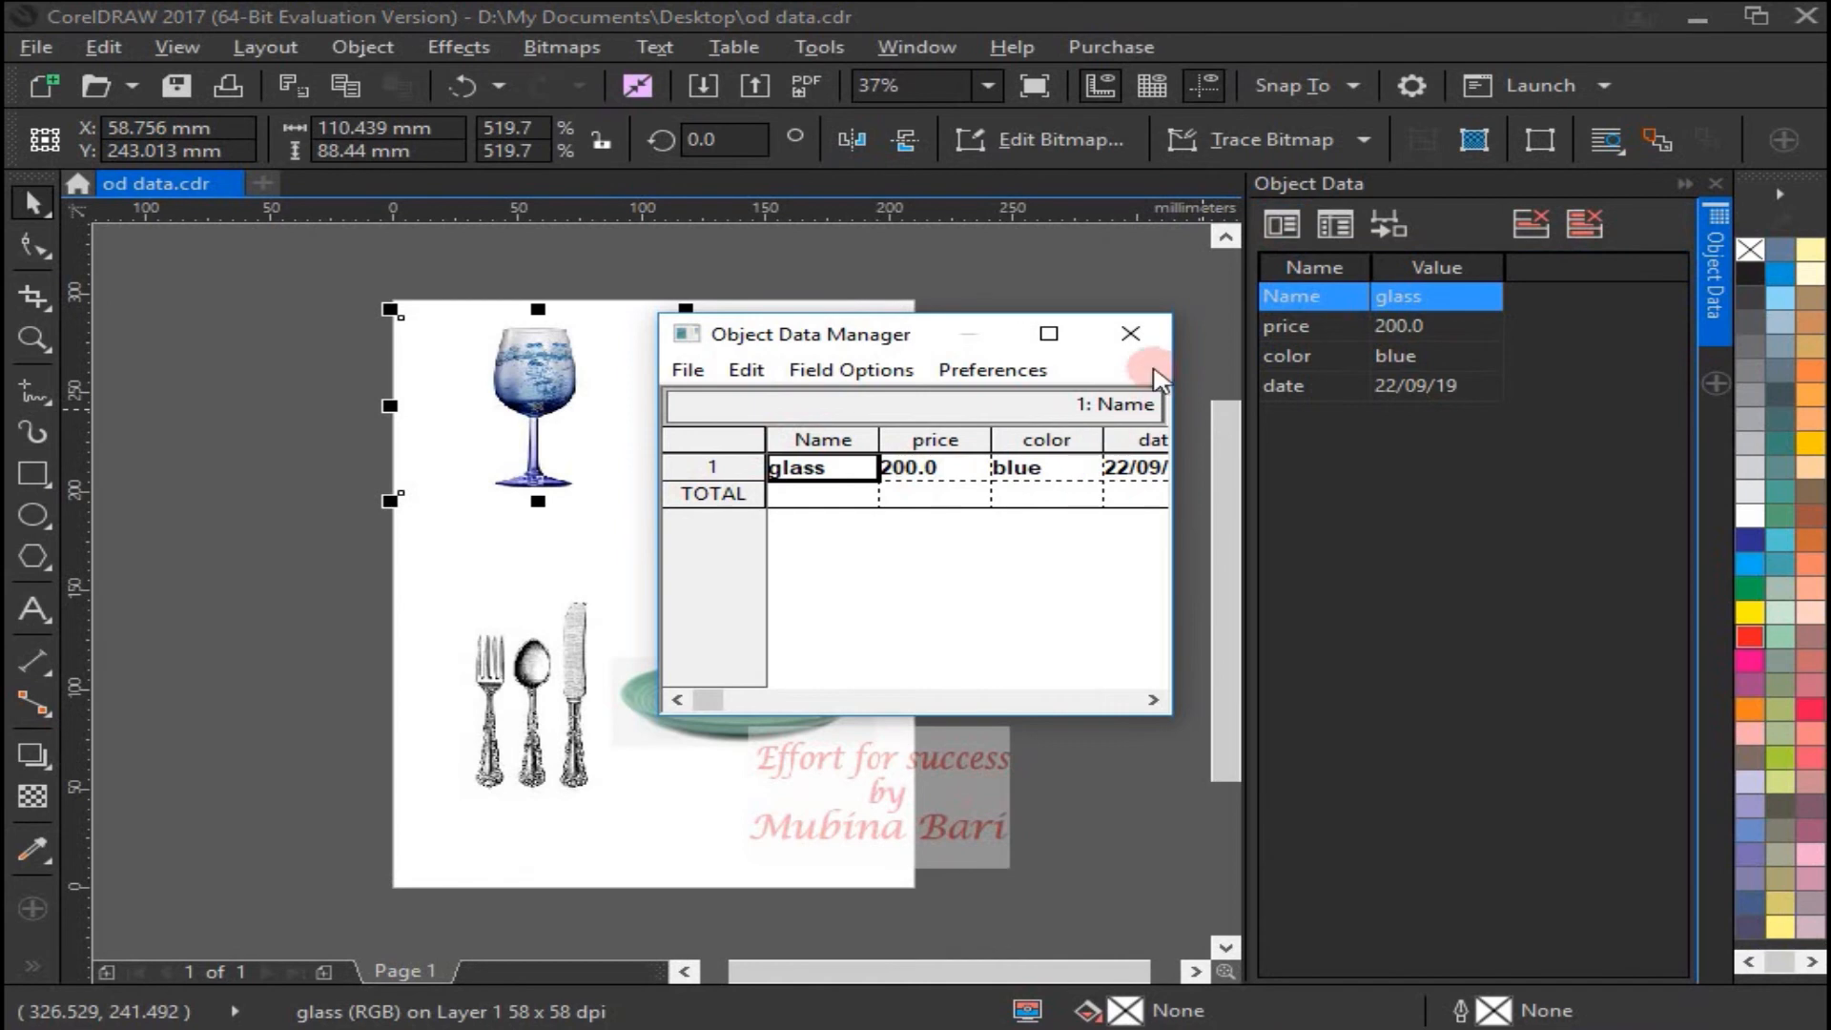
{"action": "left_click", "coordinate": [1142, 344]}
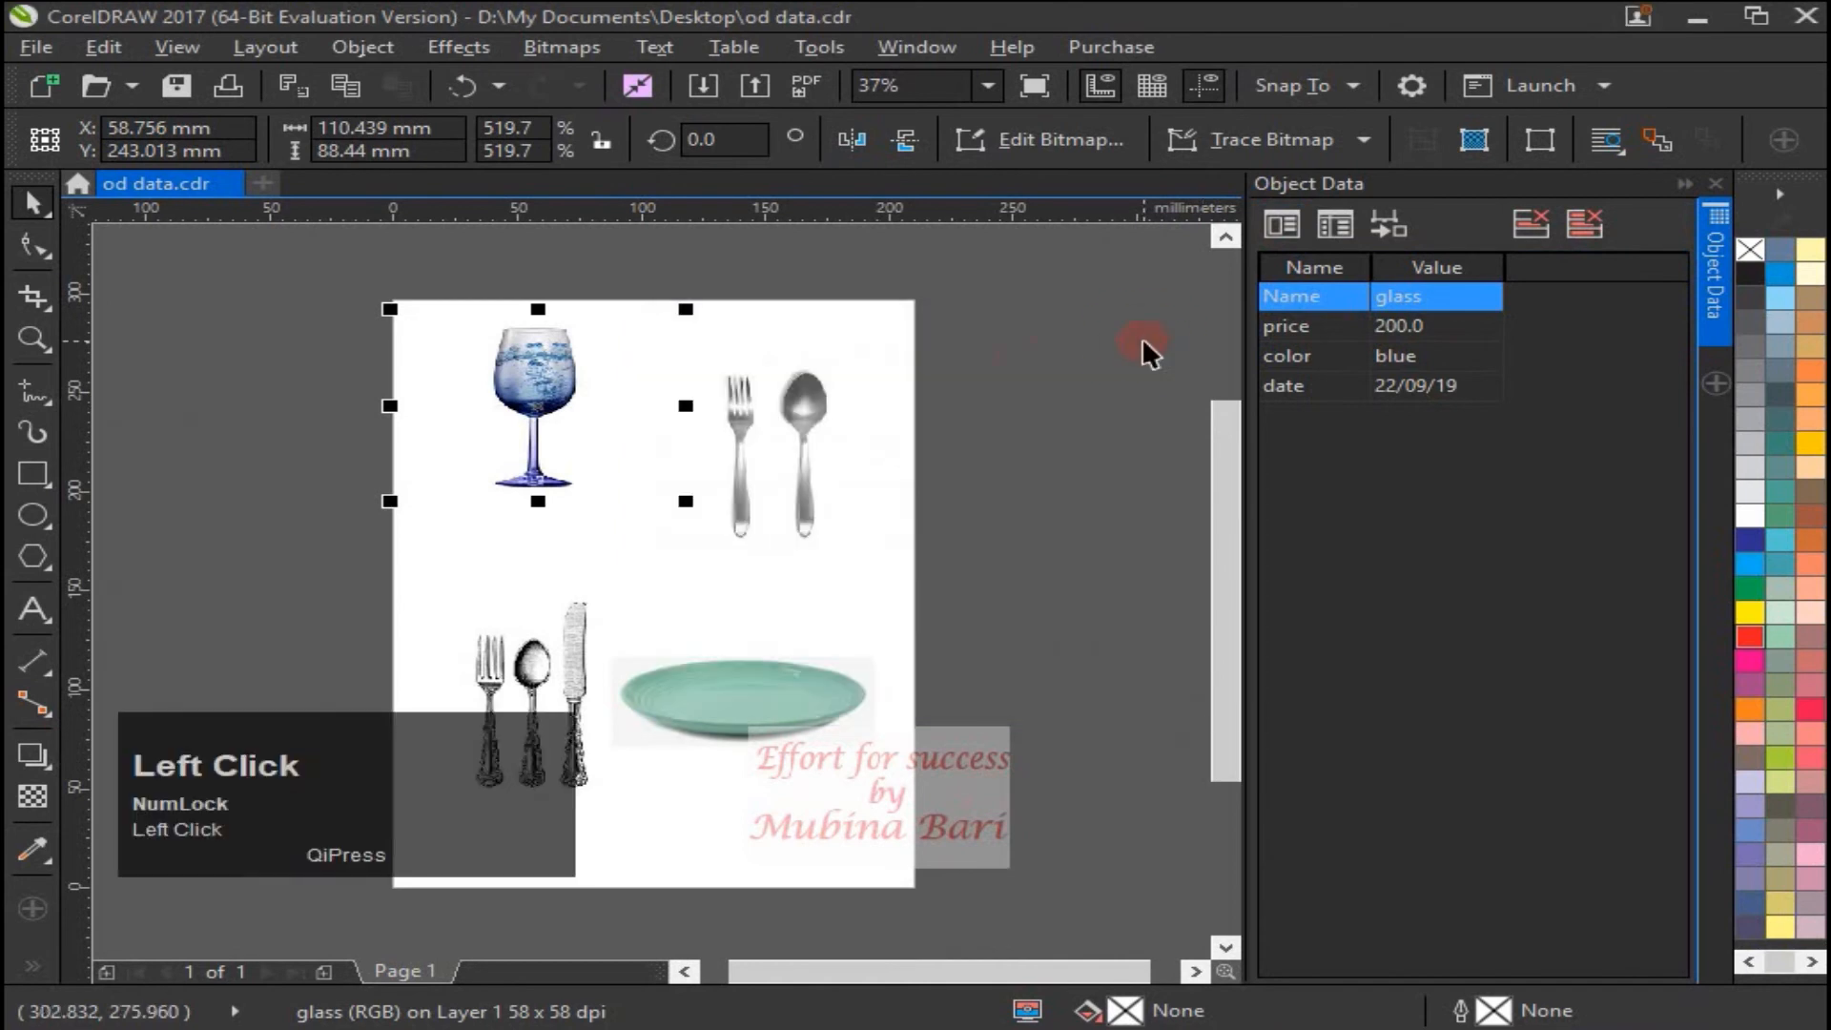
- Set the green plate bitmap's Name value to plate and its price to 150
{"action": "left_click", "coordinate": [730, 723]}
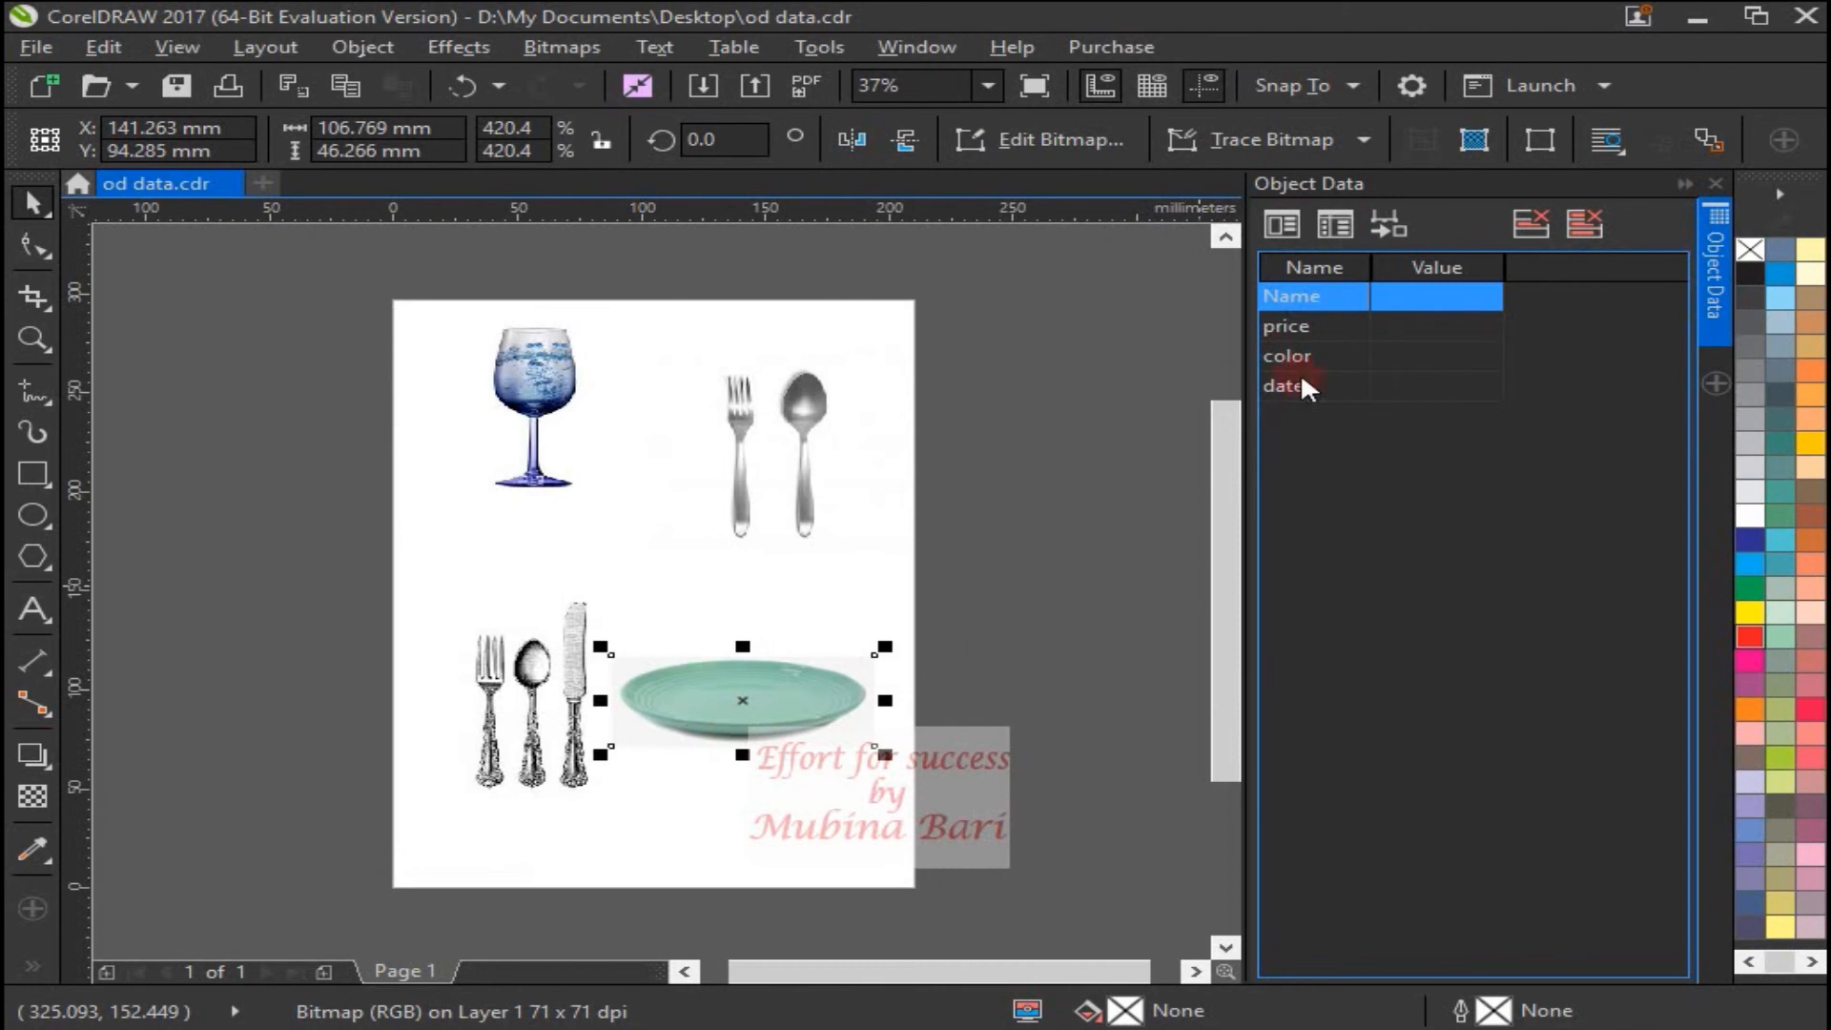
{"action": "left_click", "coordinate": [1404, 299]}
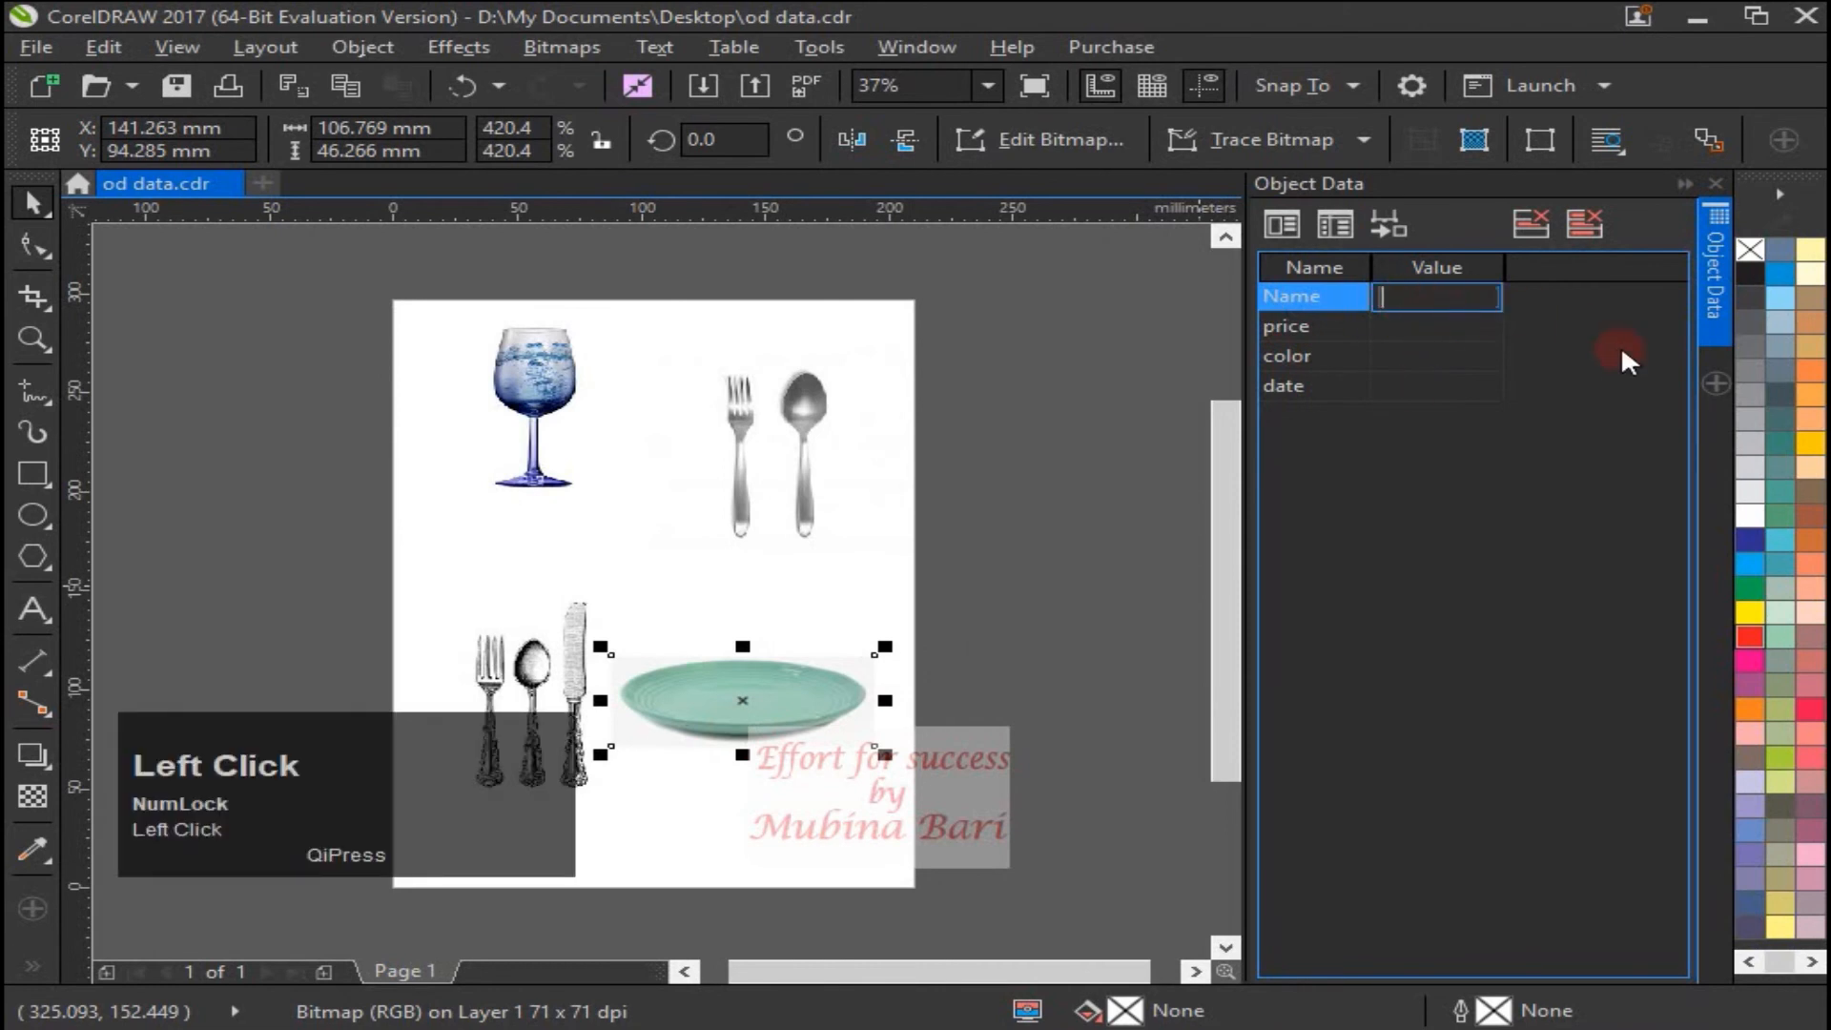
{"action": "type", "text": "plate"}
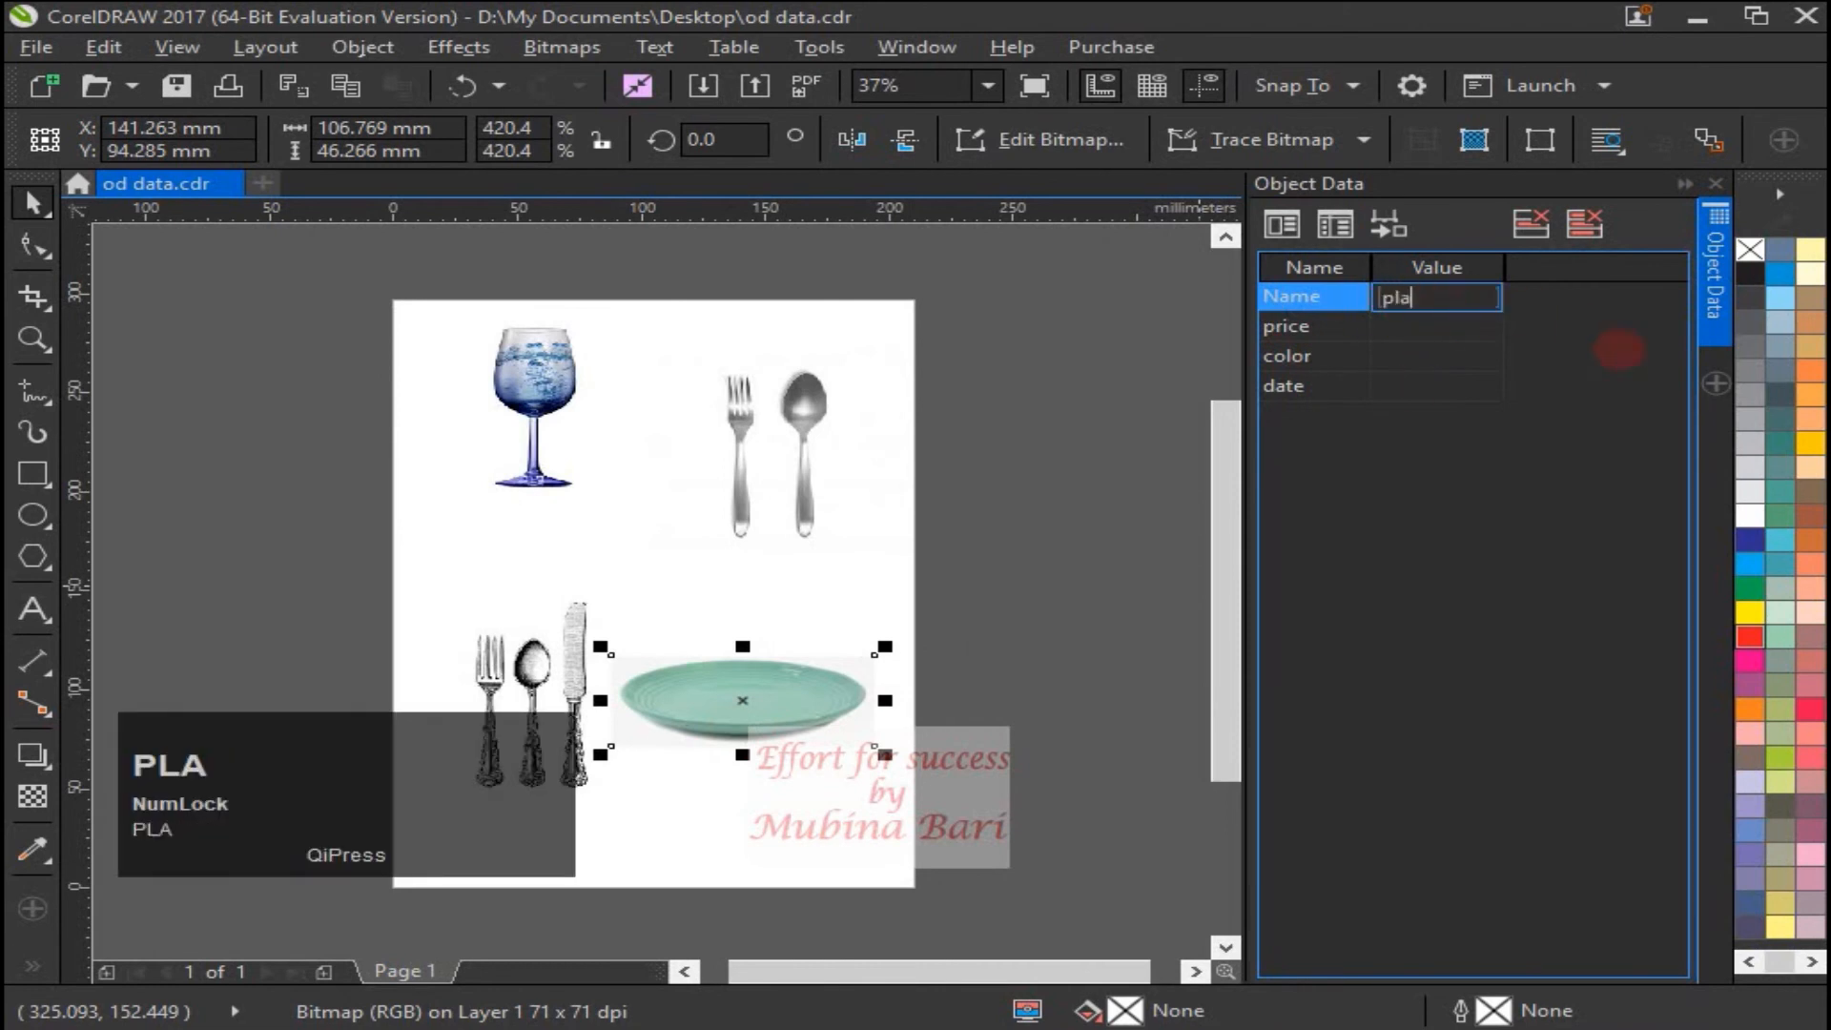
{"action": "left_click", "coordinate": [1407, 327]}
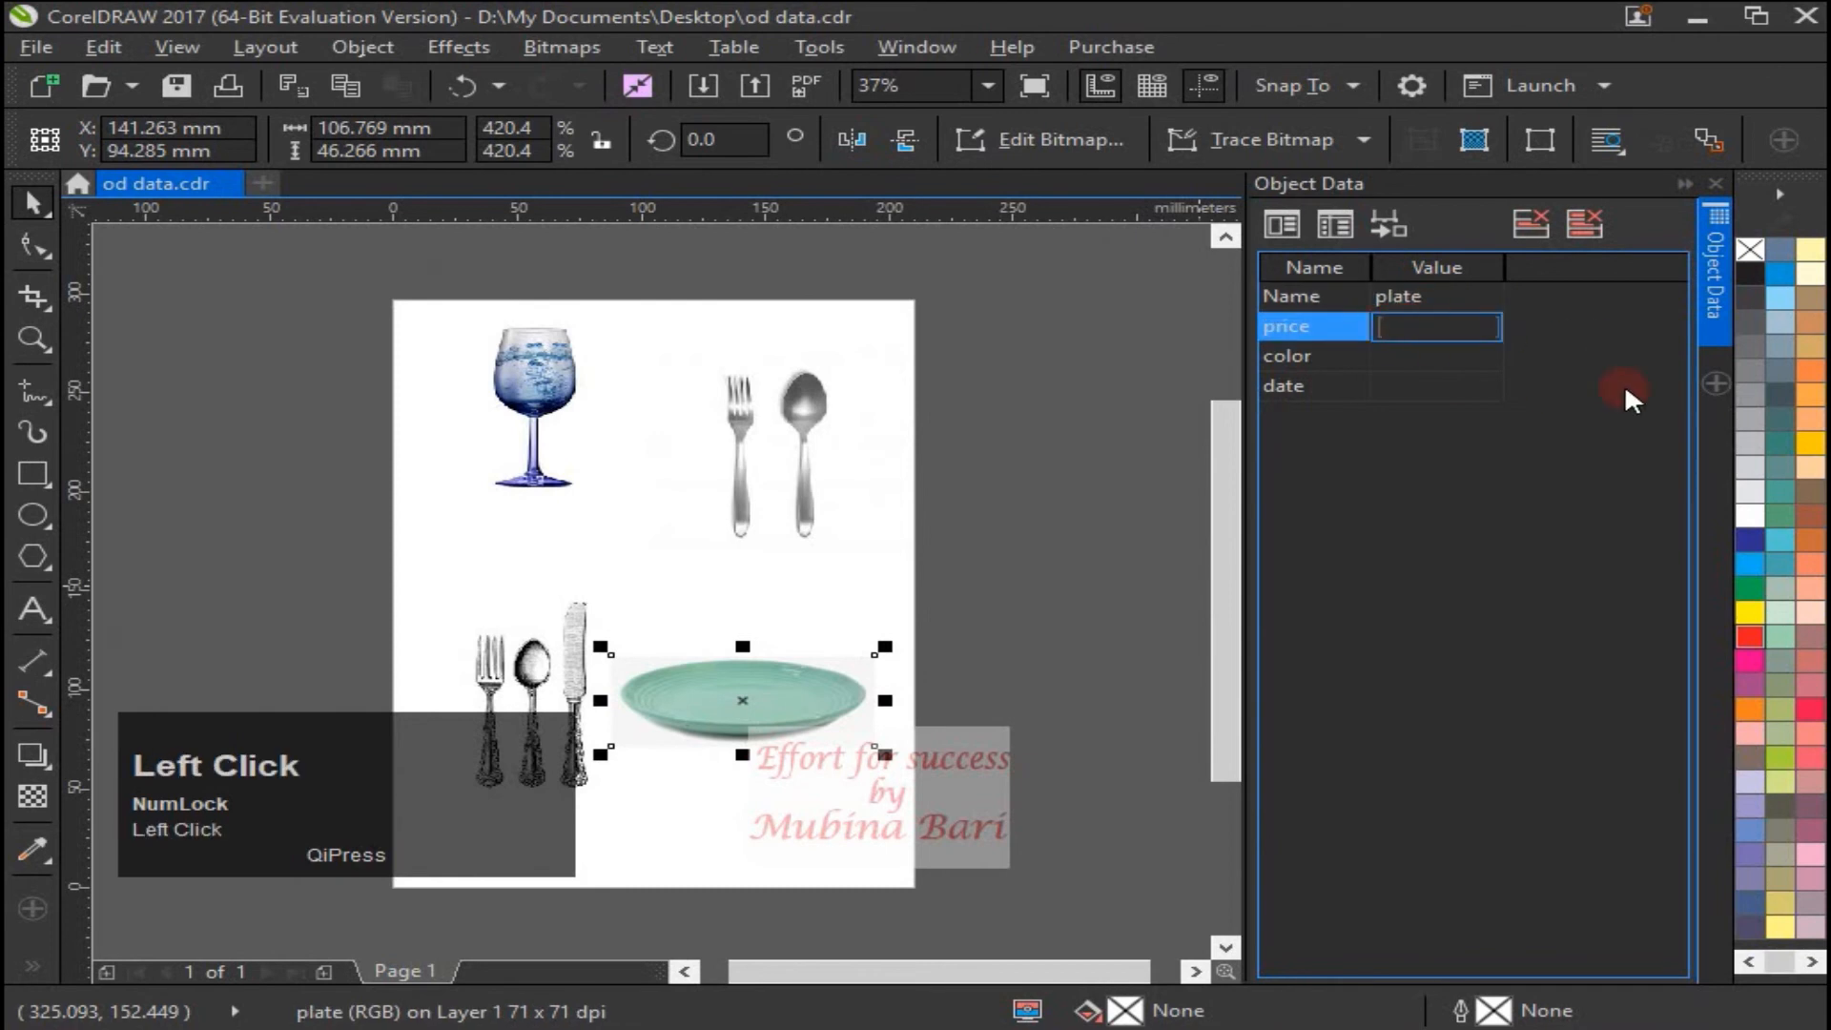
{"action": "type", "text": "150"}
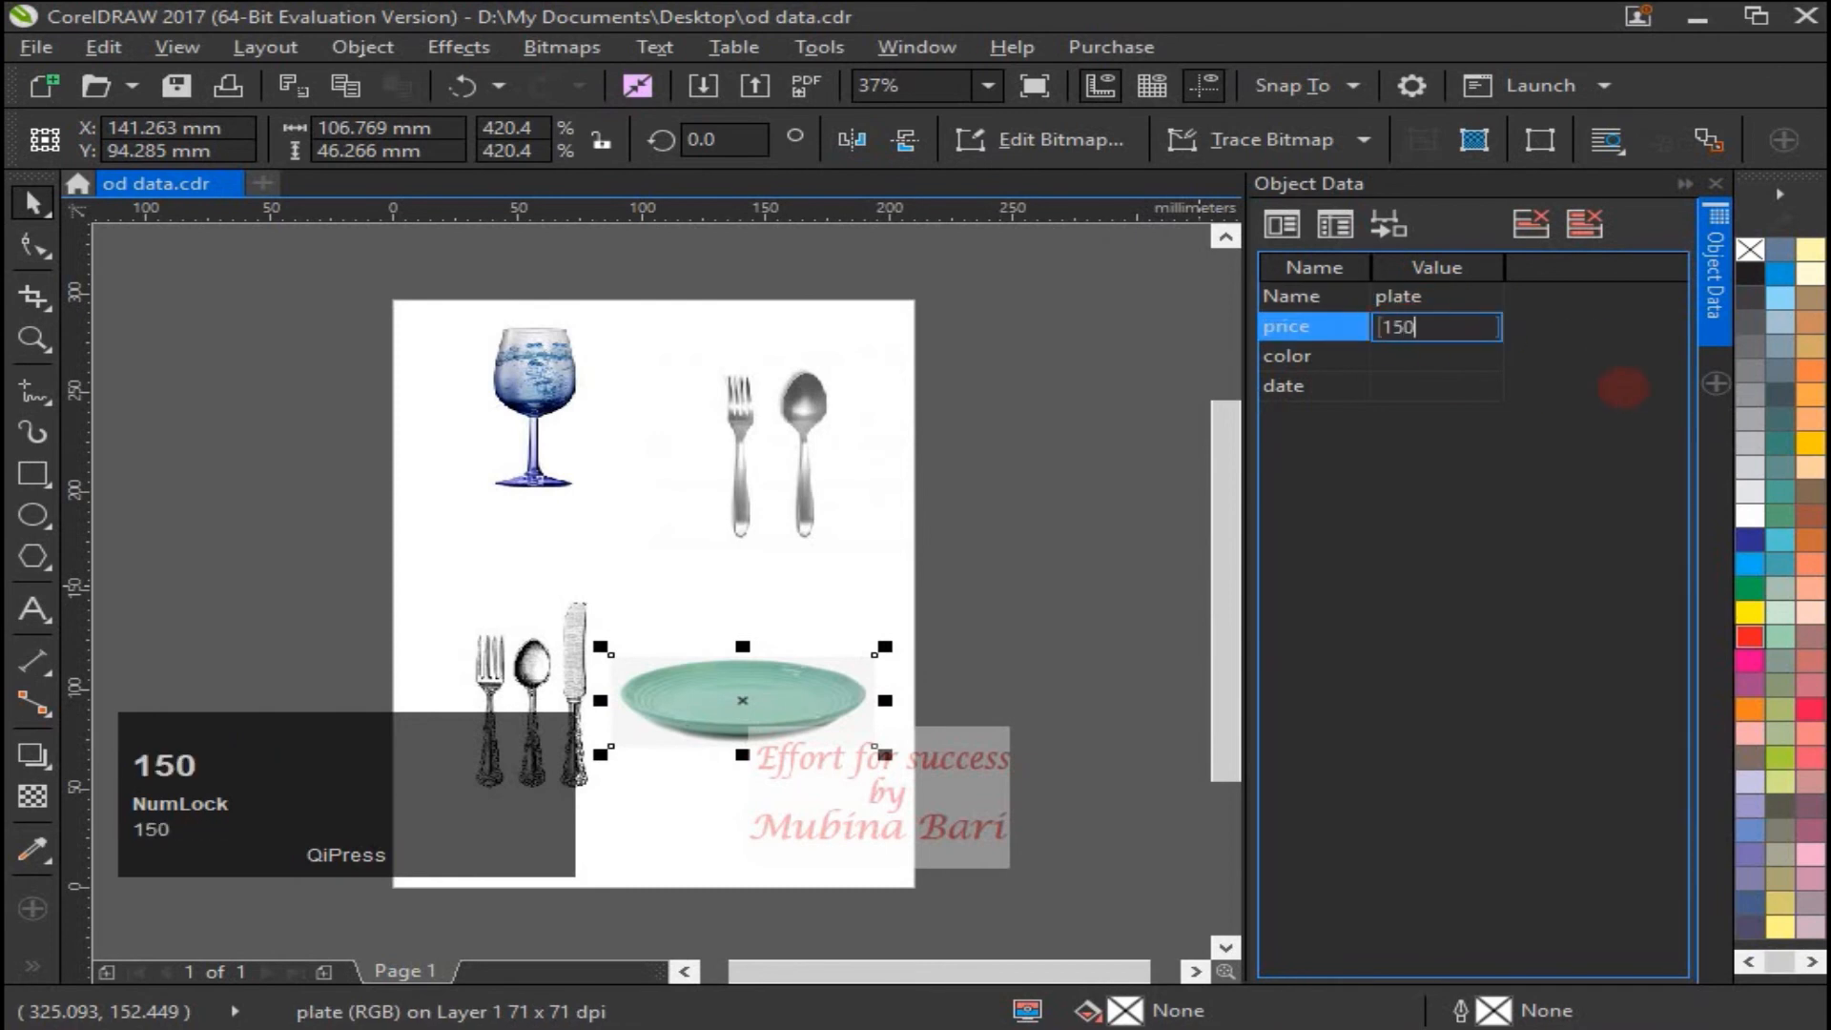
{"action": "key", "text": "Return"}
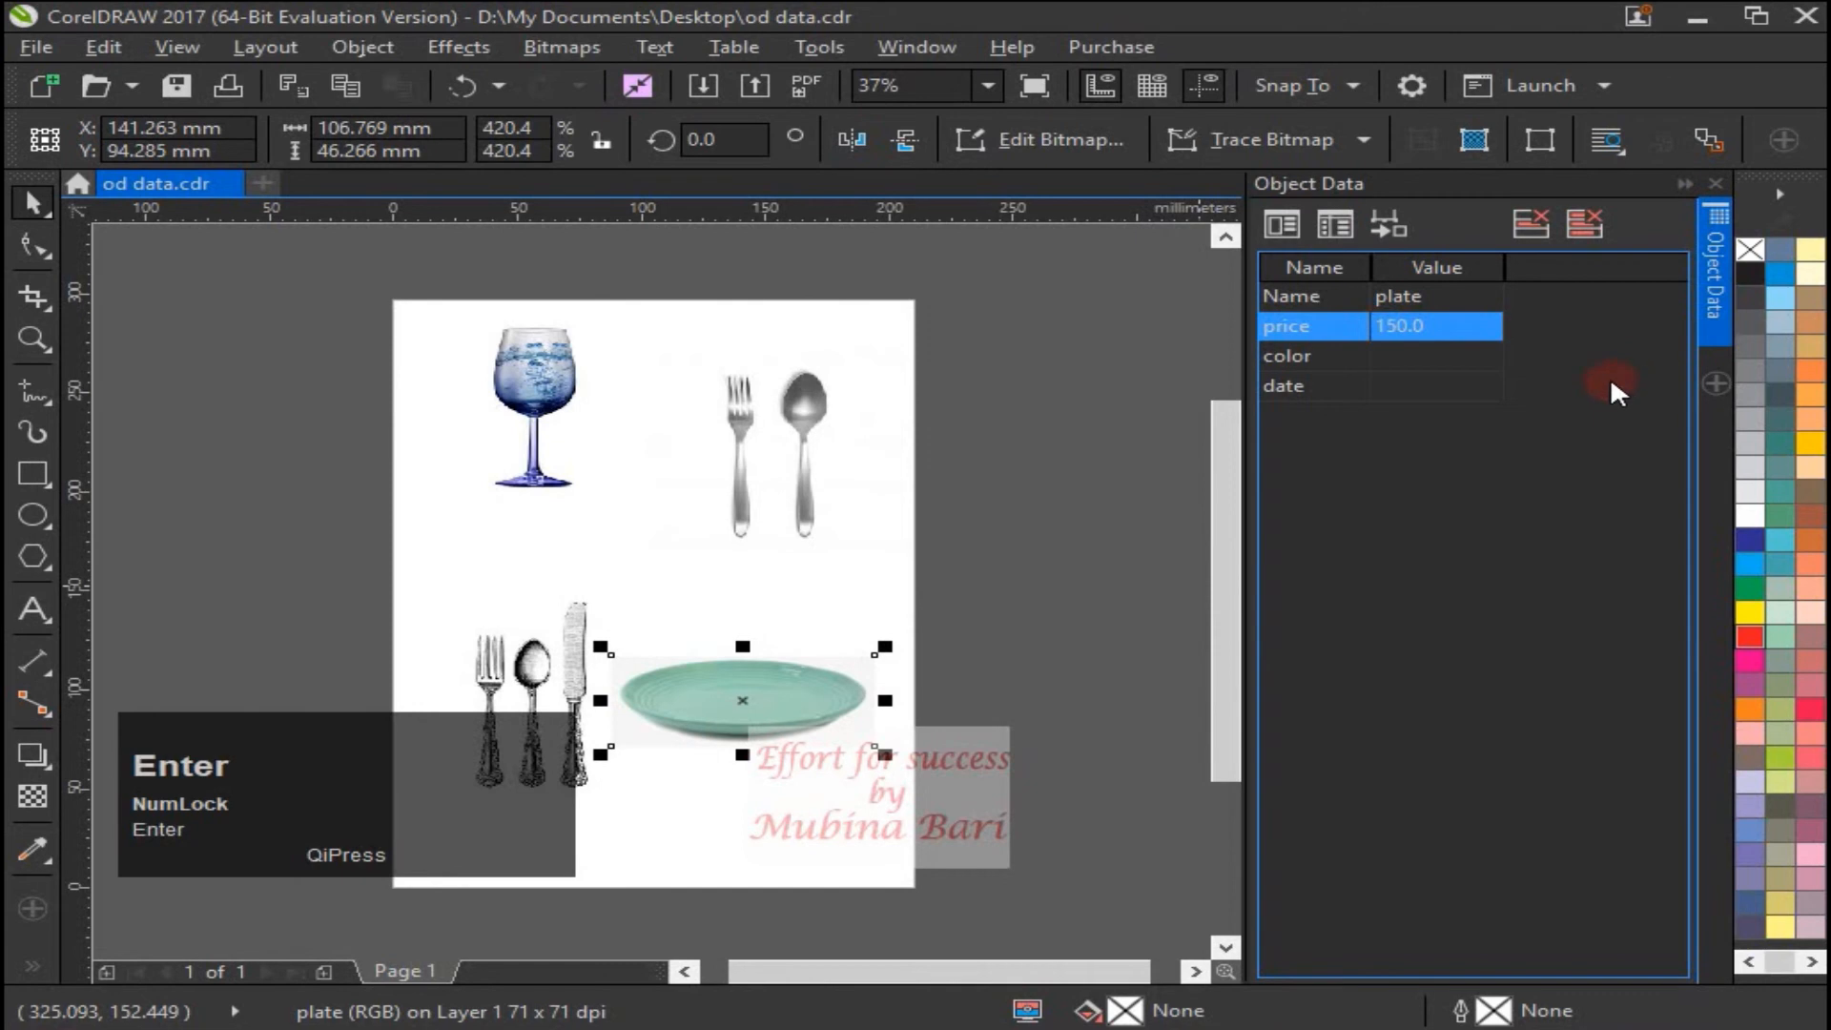
- Set the plate bitmap's color value to green and its date to 23/5/2019
{"action": "left_click", "coordinate": [1431, 358]}
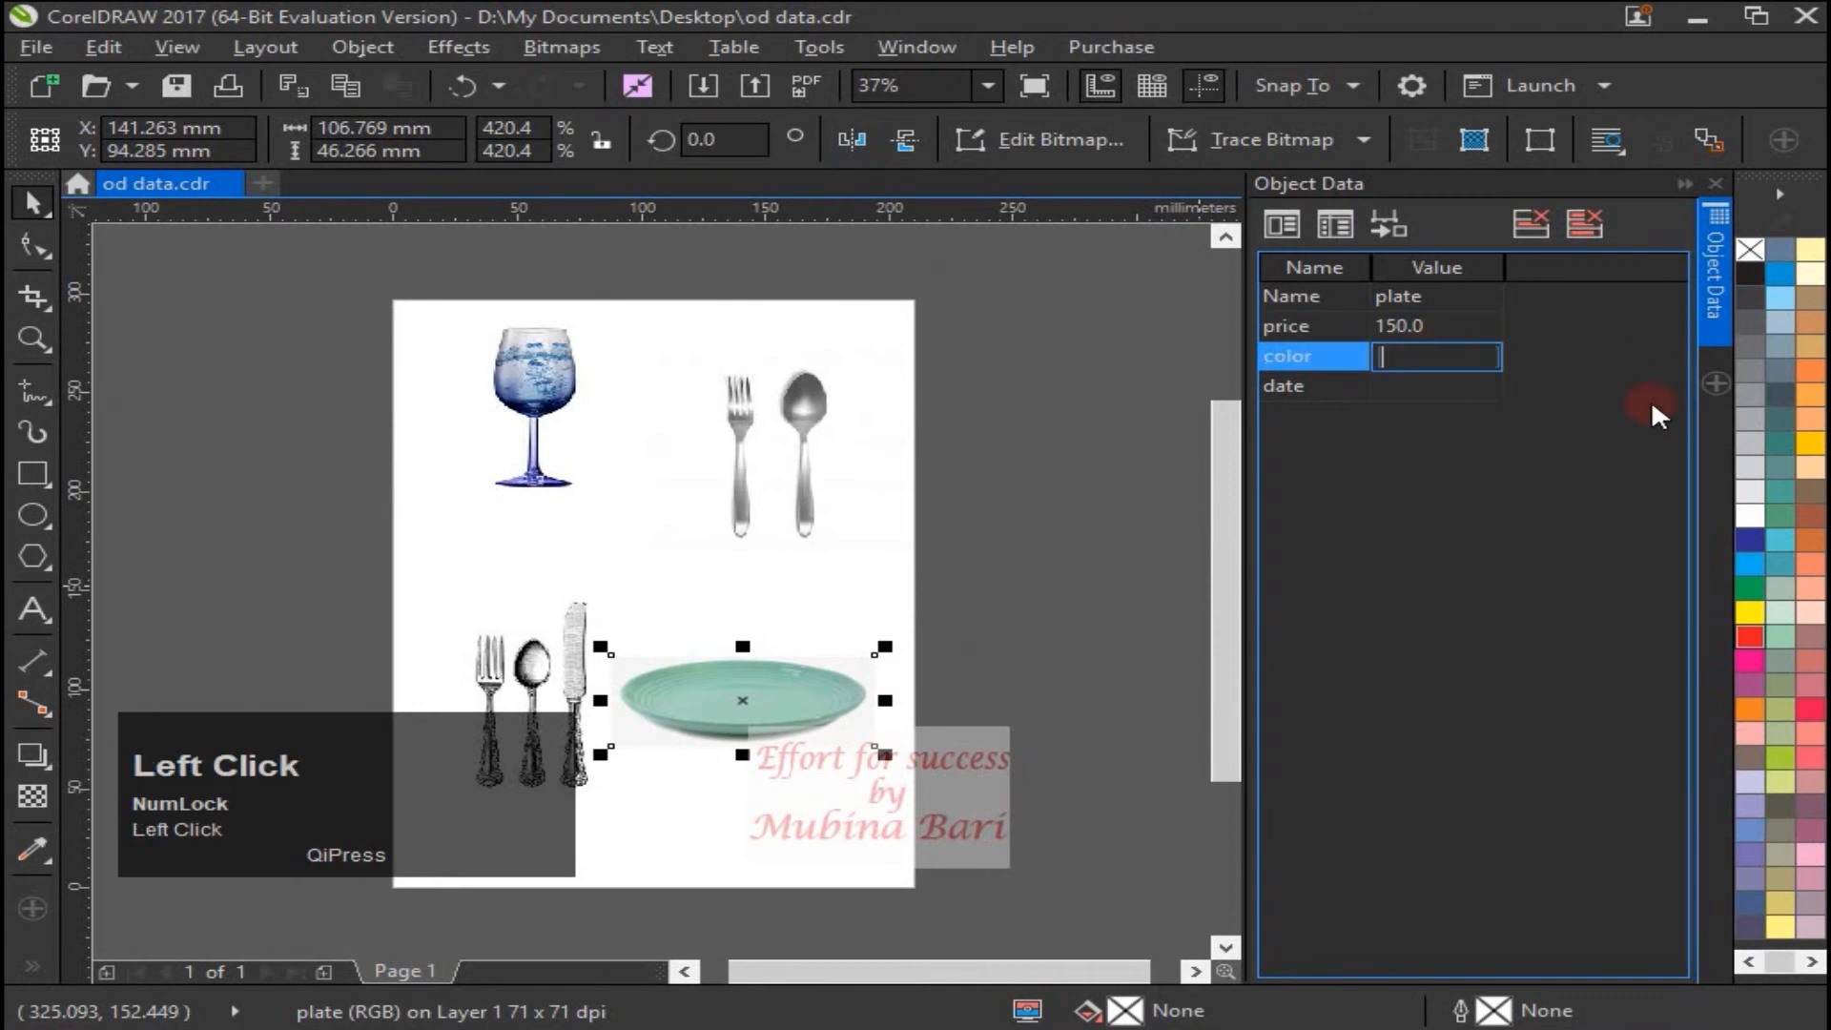
{"action": "type", "text": "green"}
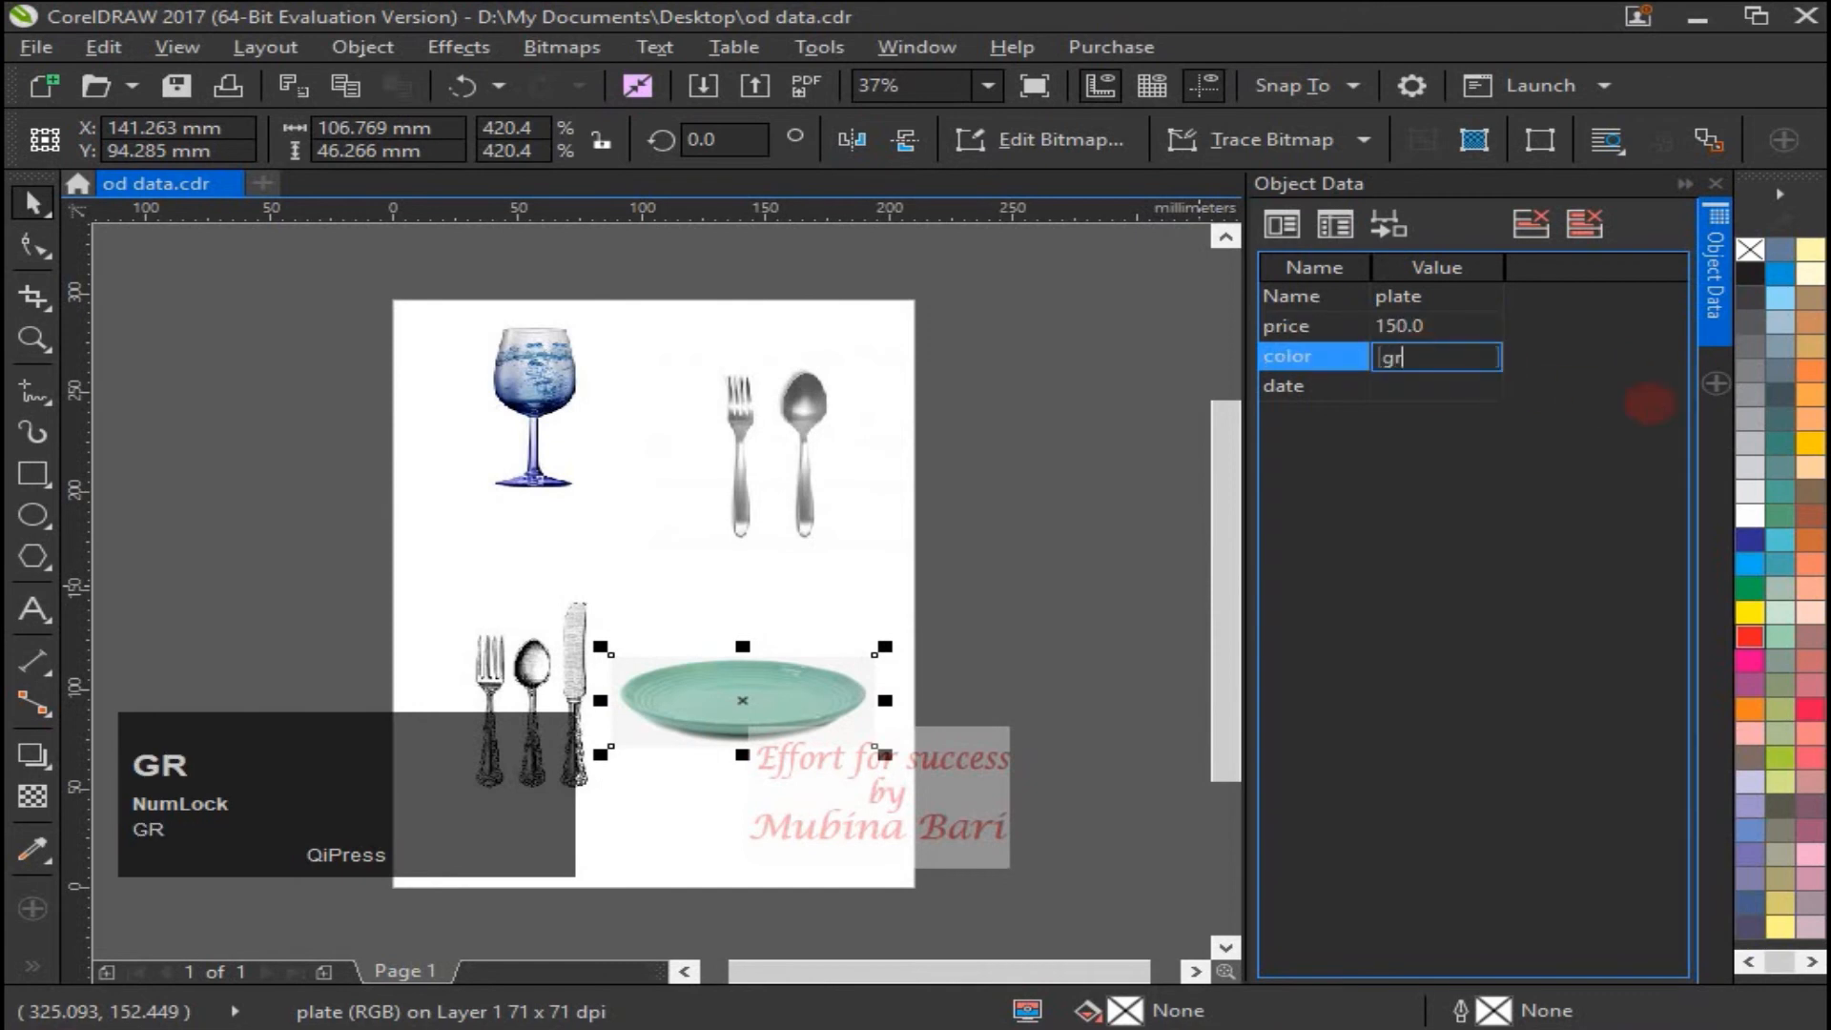
{"action": "left_click", "coordinate": [1418, 389]}
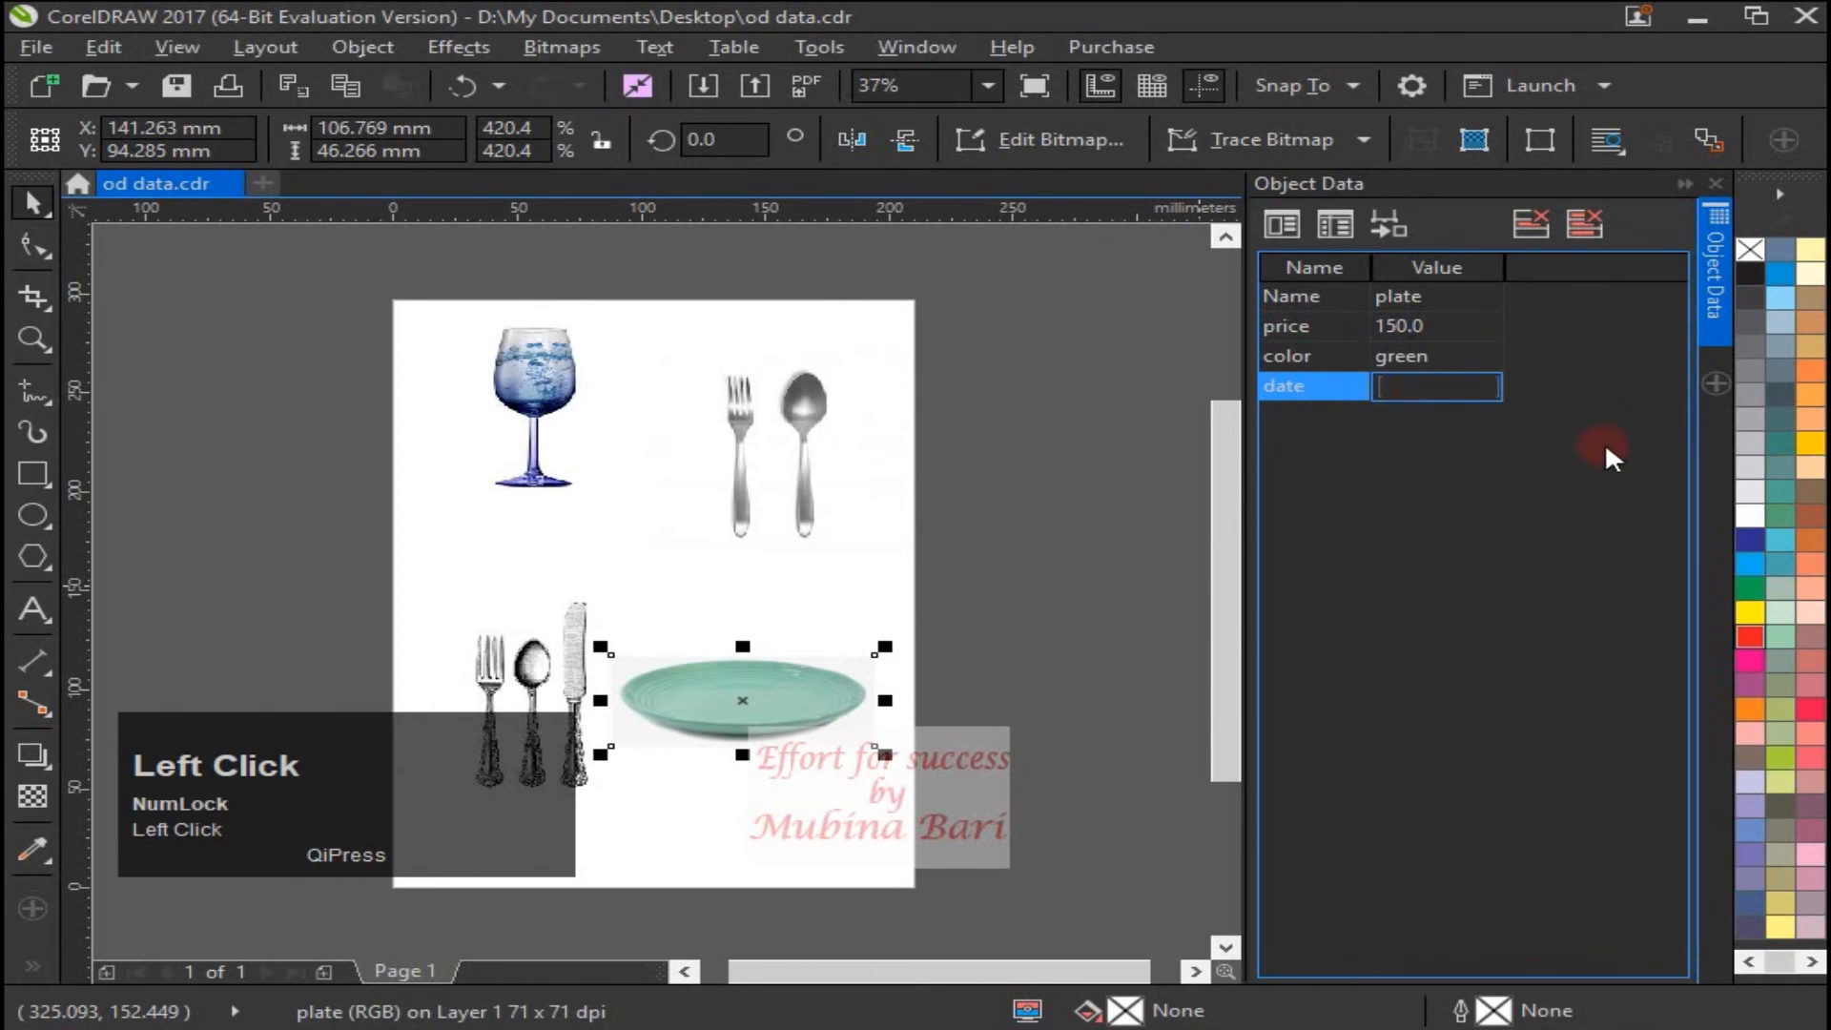
{"action": "type", "text": "2"}
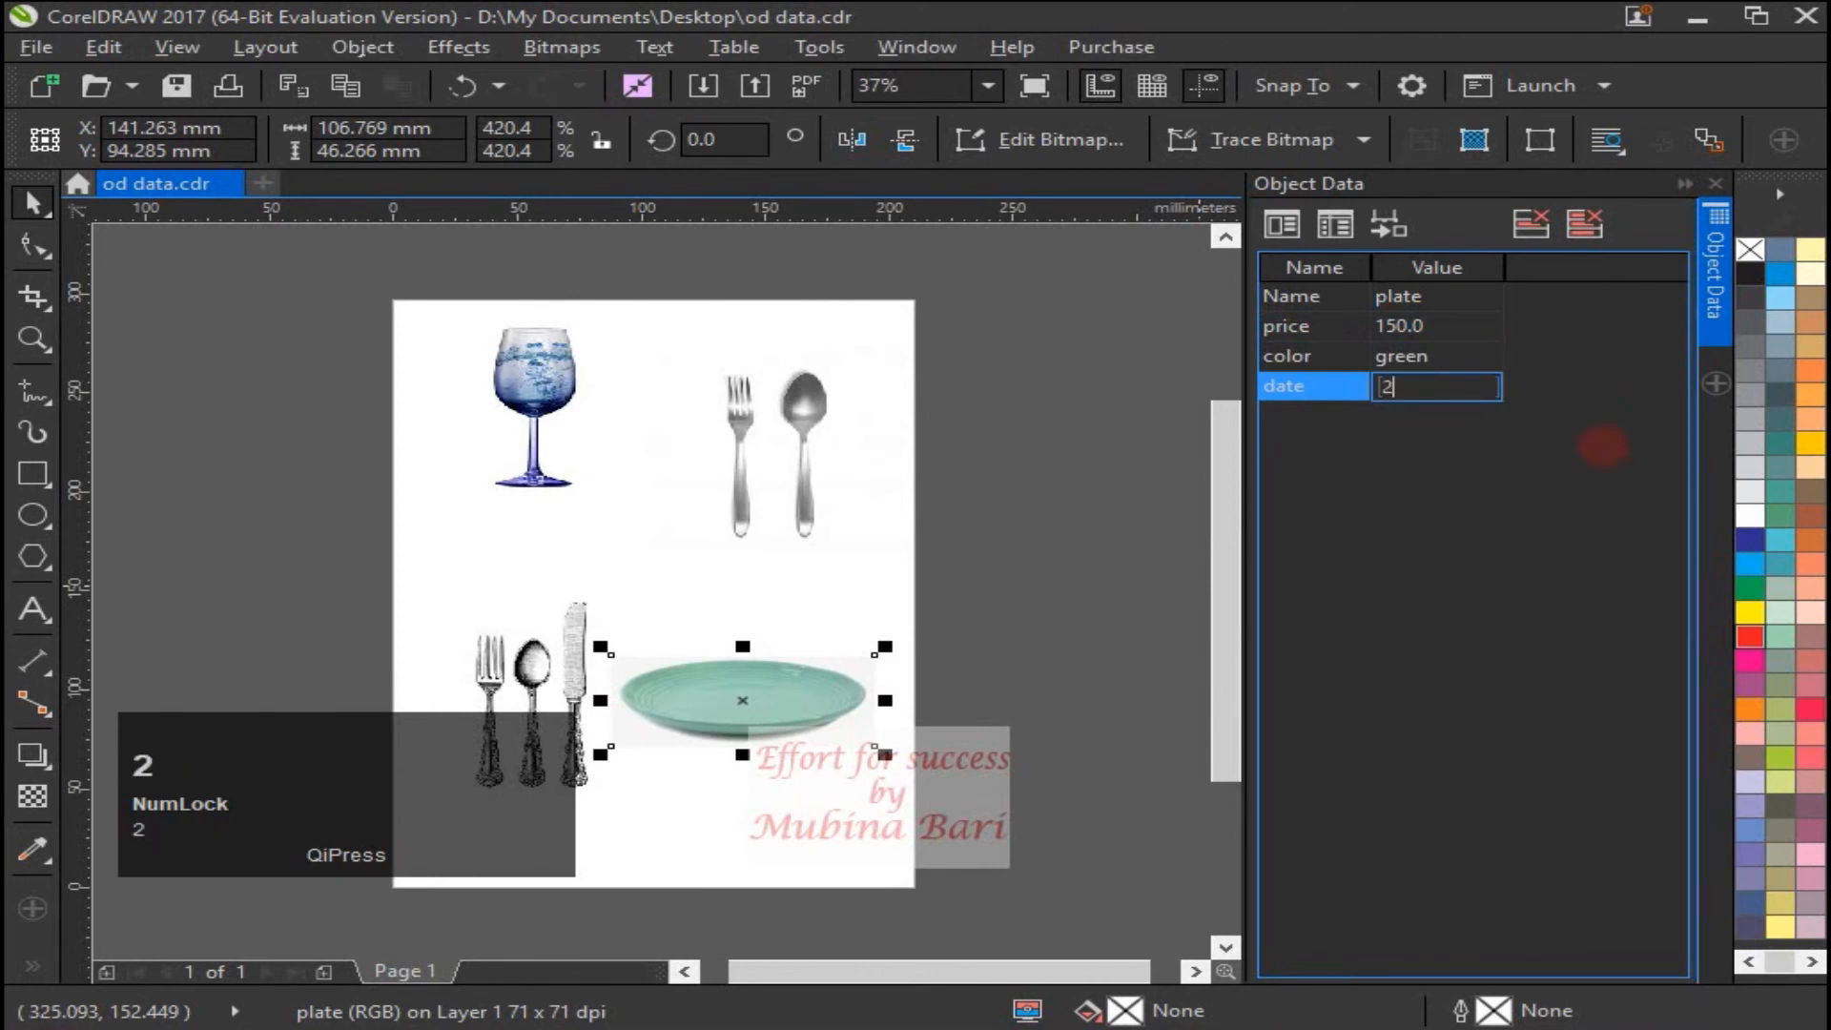
{"action": "type", "text": "3/5/2019"}
{"action": "key", "text": "Return"}
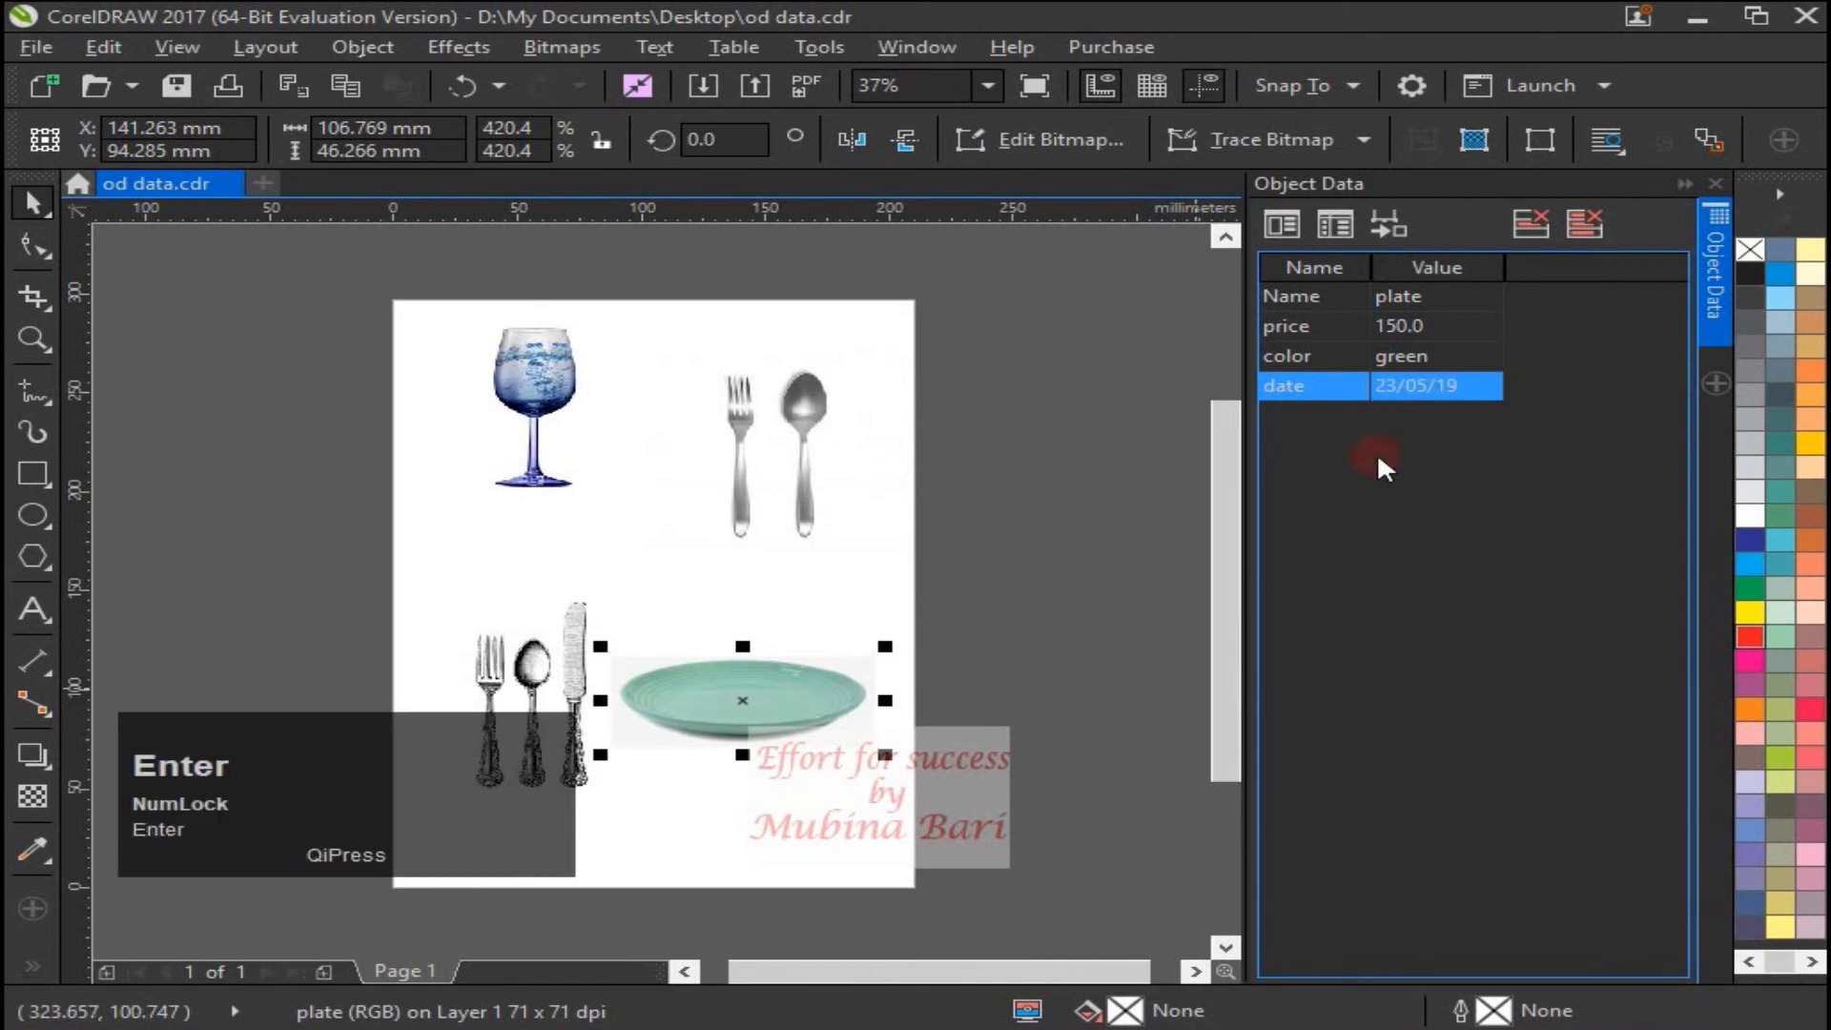
- Select the fork, spoon and knife bitmap and move it slightly up and to the right on the page
{"action": "left_click", "coordinate": [534, 712]}
{"action": "left_click_drag", "start_coordinate": [536, 713], "coordinate": [549, 698]}
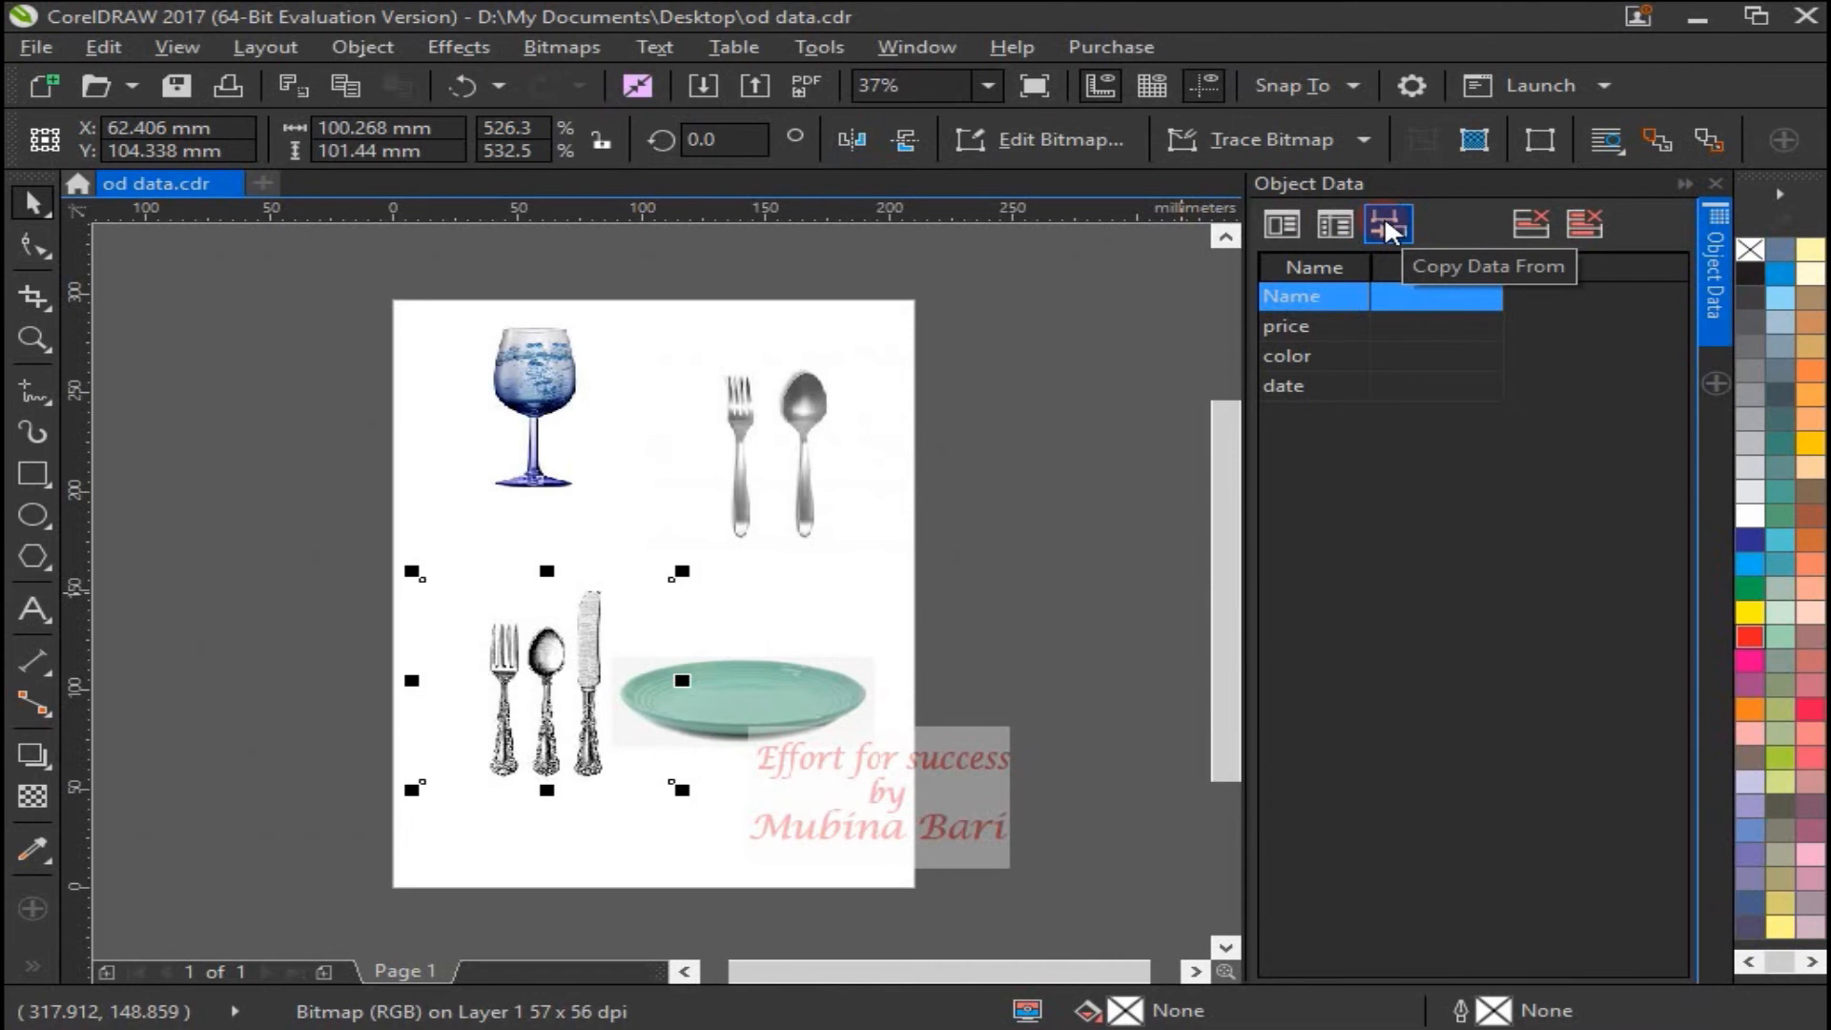
{"action": "left_click", "coordinate": [553, 721]}
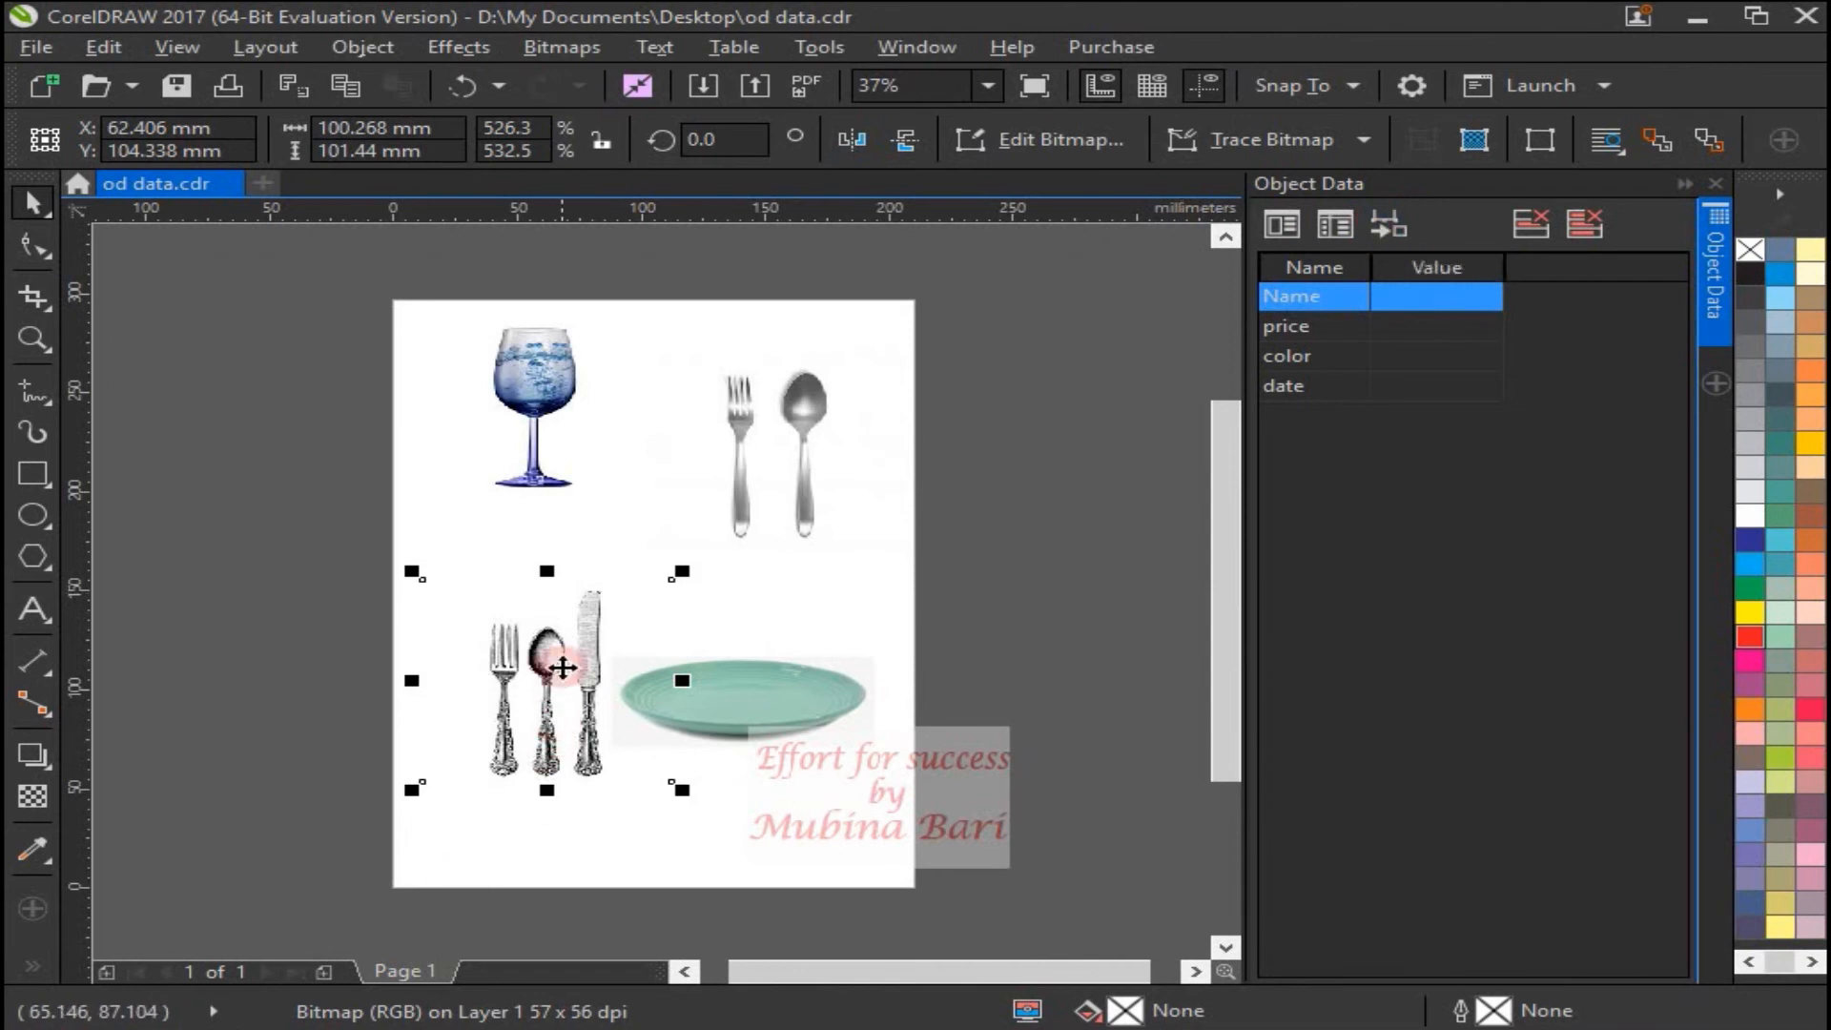
{"action": "left_click", "coordinate": [1390, 418]}
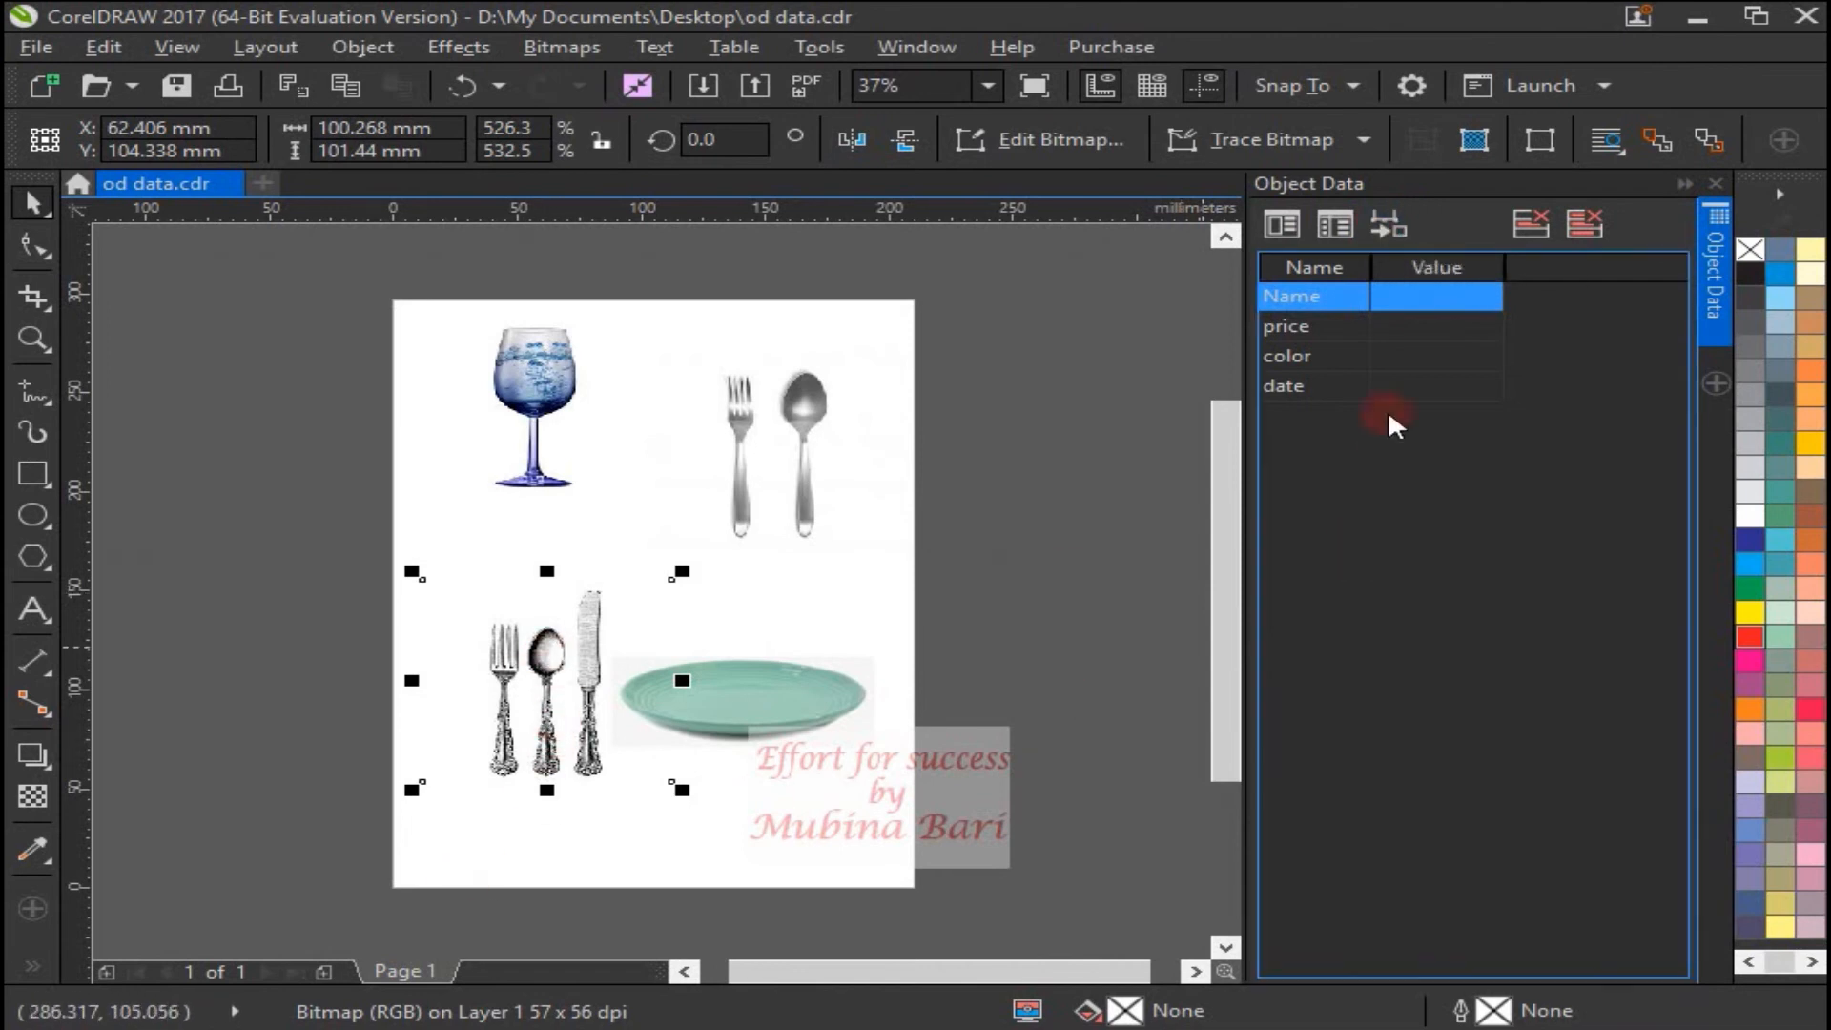
- Copy the fork-and-spoon bitmap's object data to the selected three-piece cutlery bitmap and check it in the Object Data Manager spreadsheet
{"action": "left_click", "coordinate": [1393, 227]}
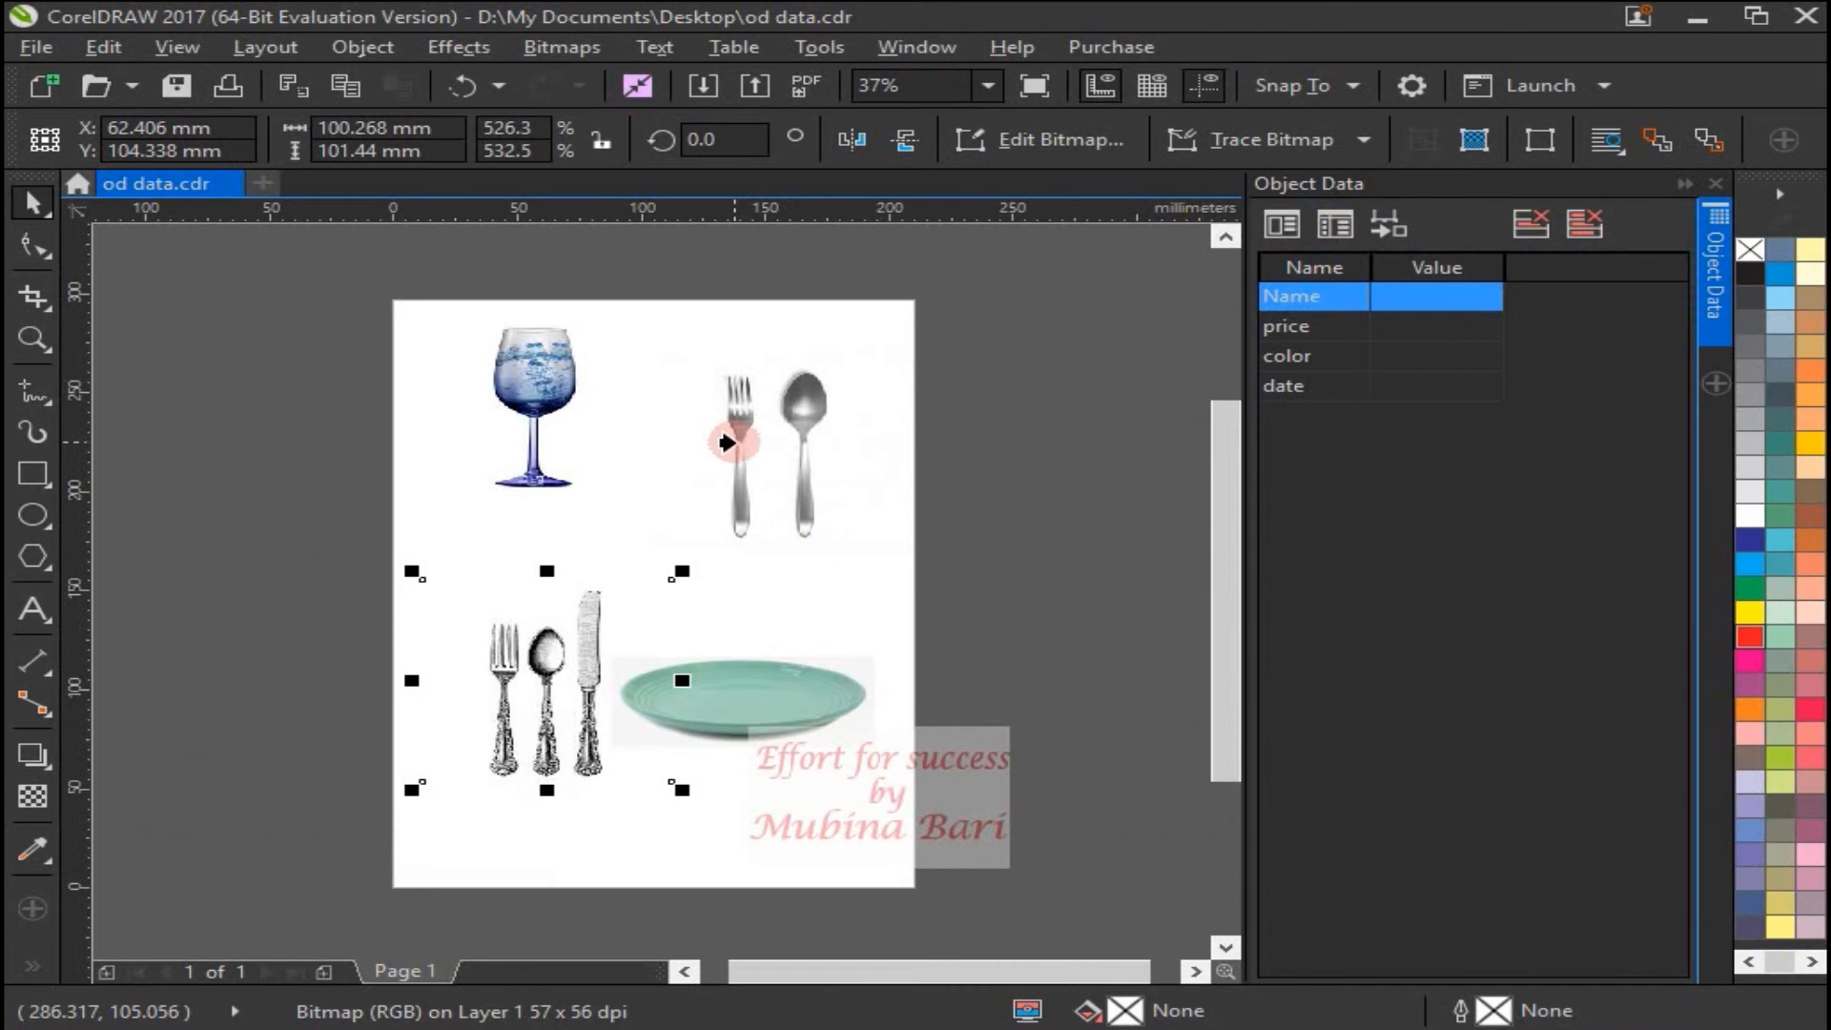
{"action": "left_click", "coordinate": [727, 443]}
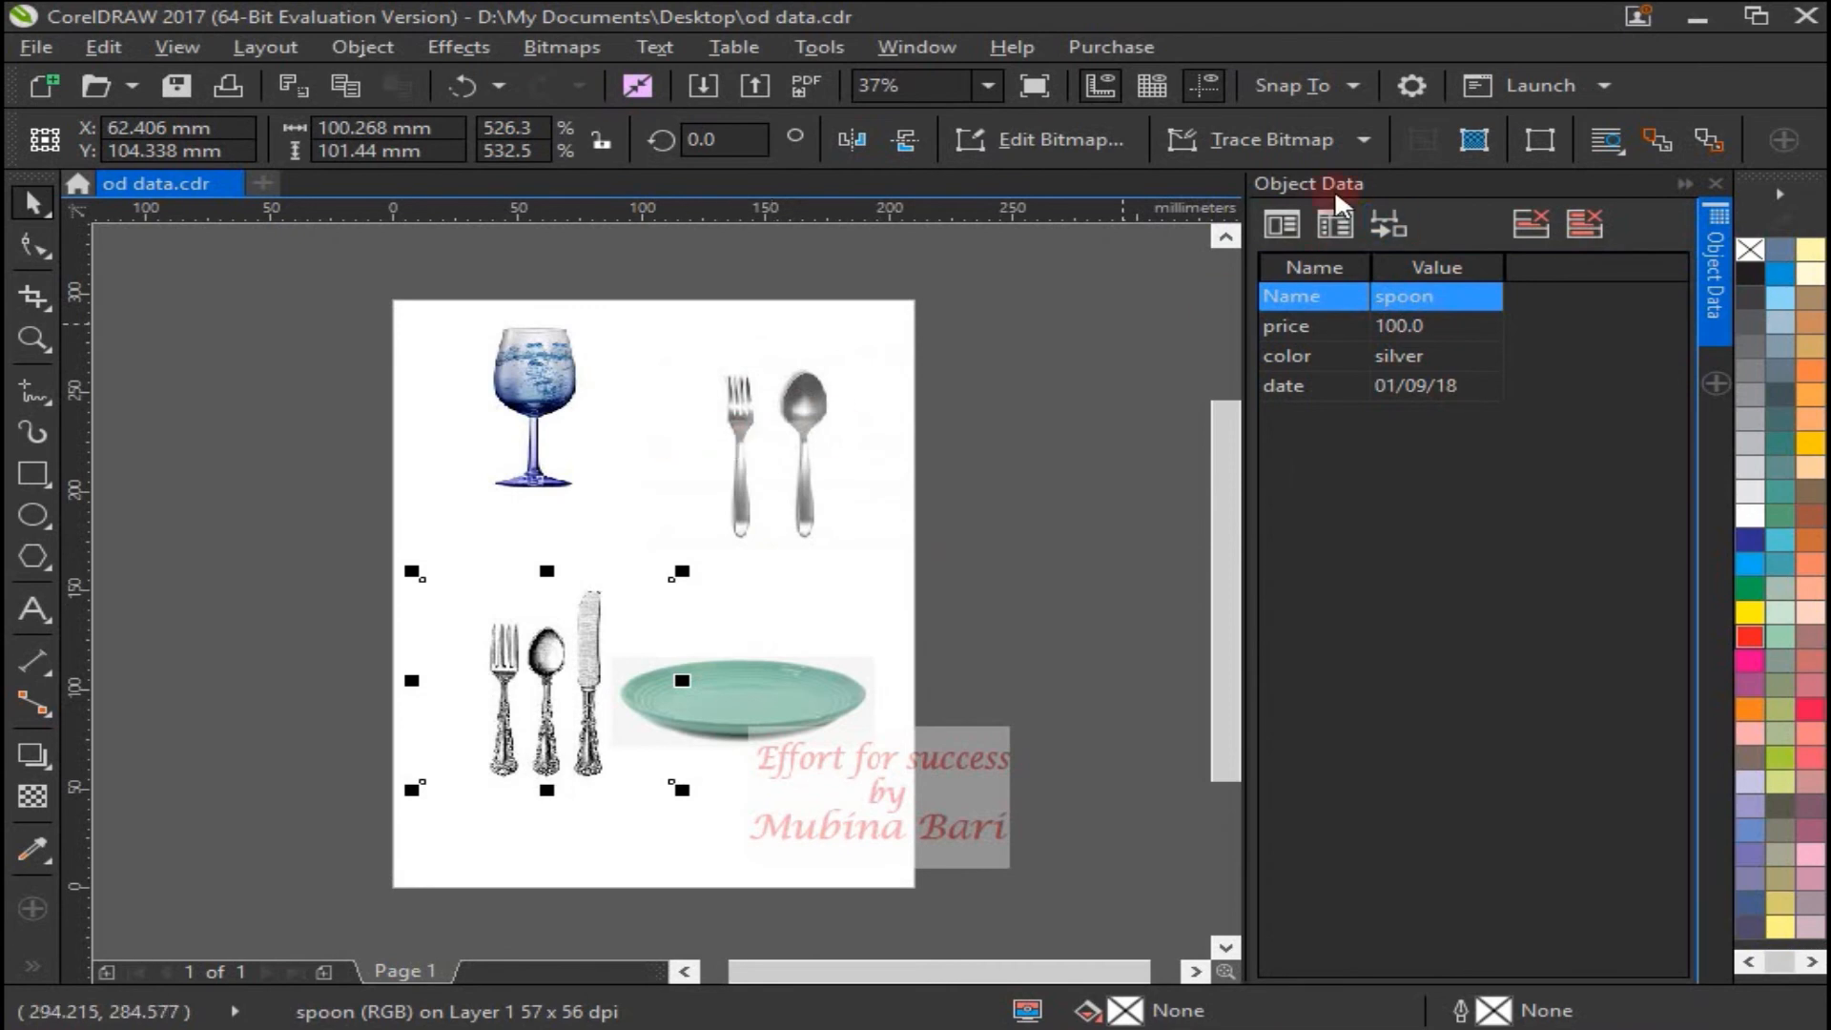
{"action": "left_click", "coordinate": [1279, 231]}
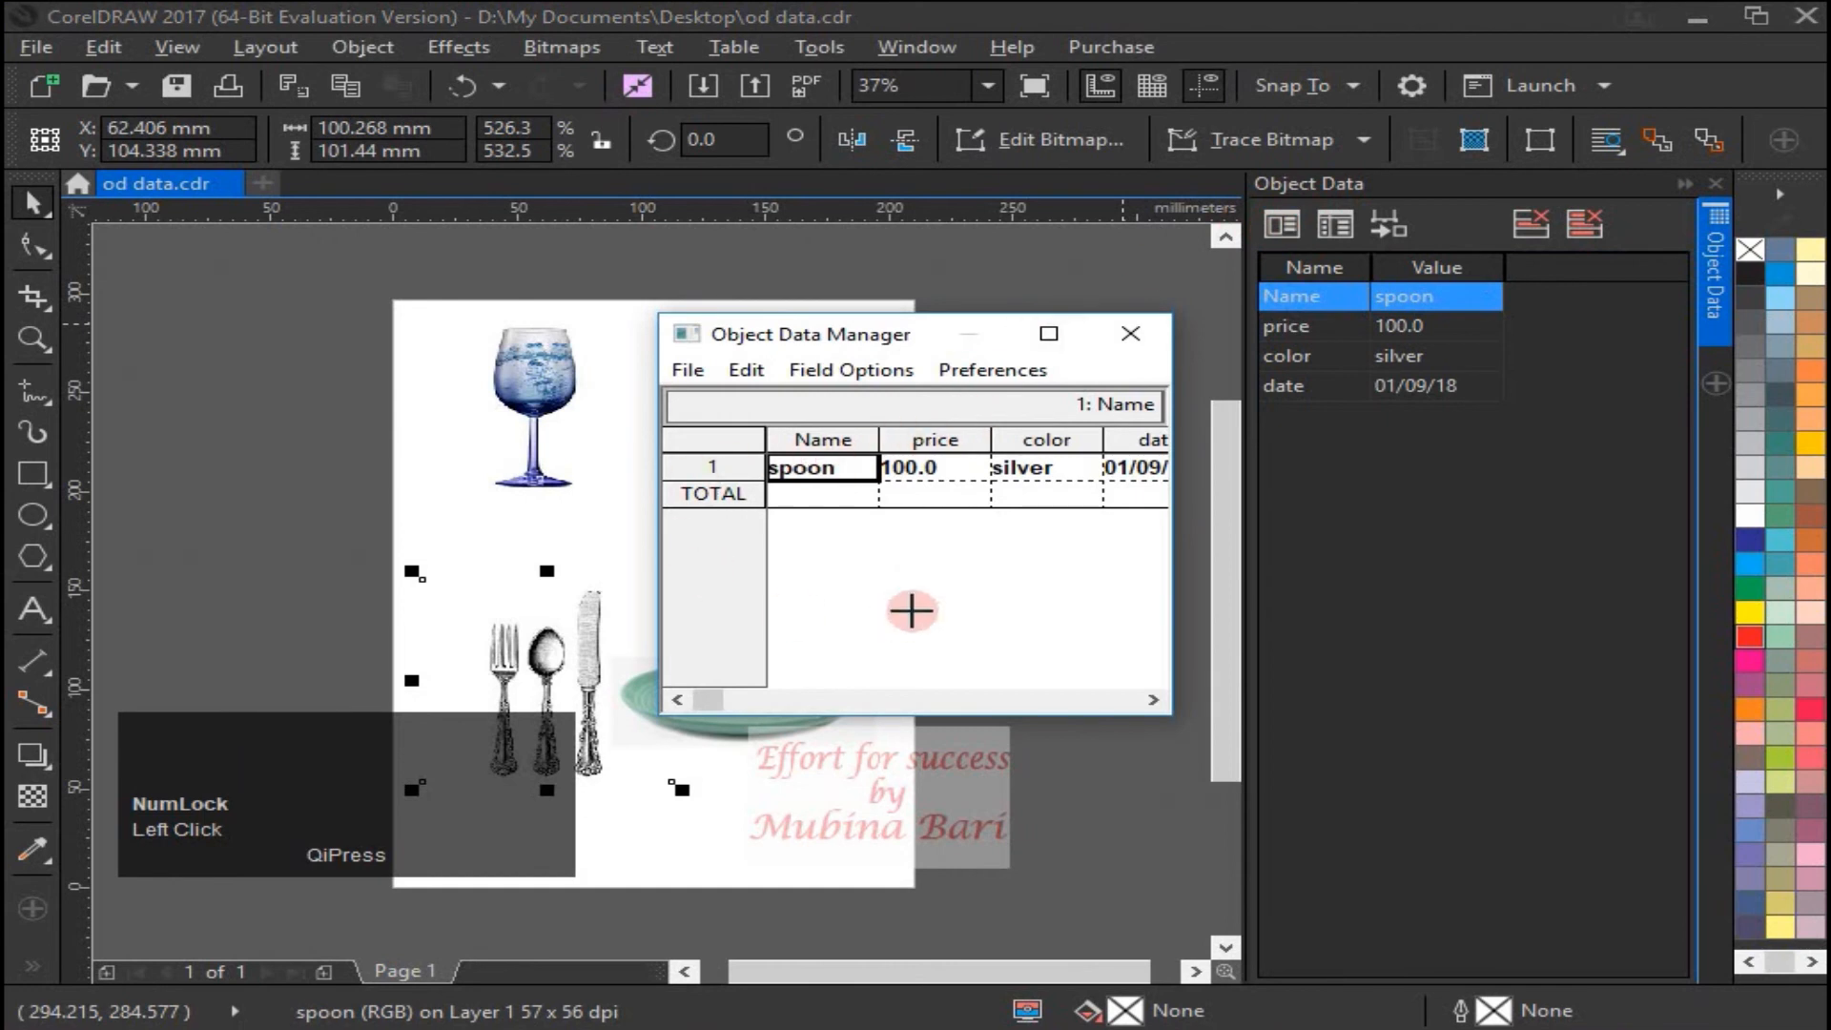
{"action": "left_click", "coordinate": [1154, 336]}
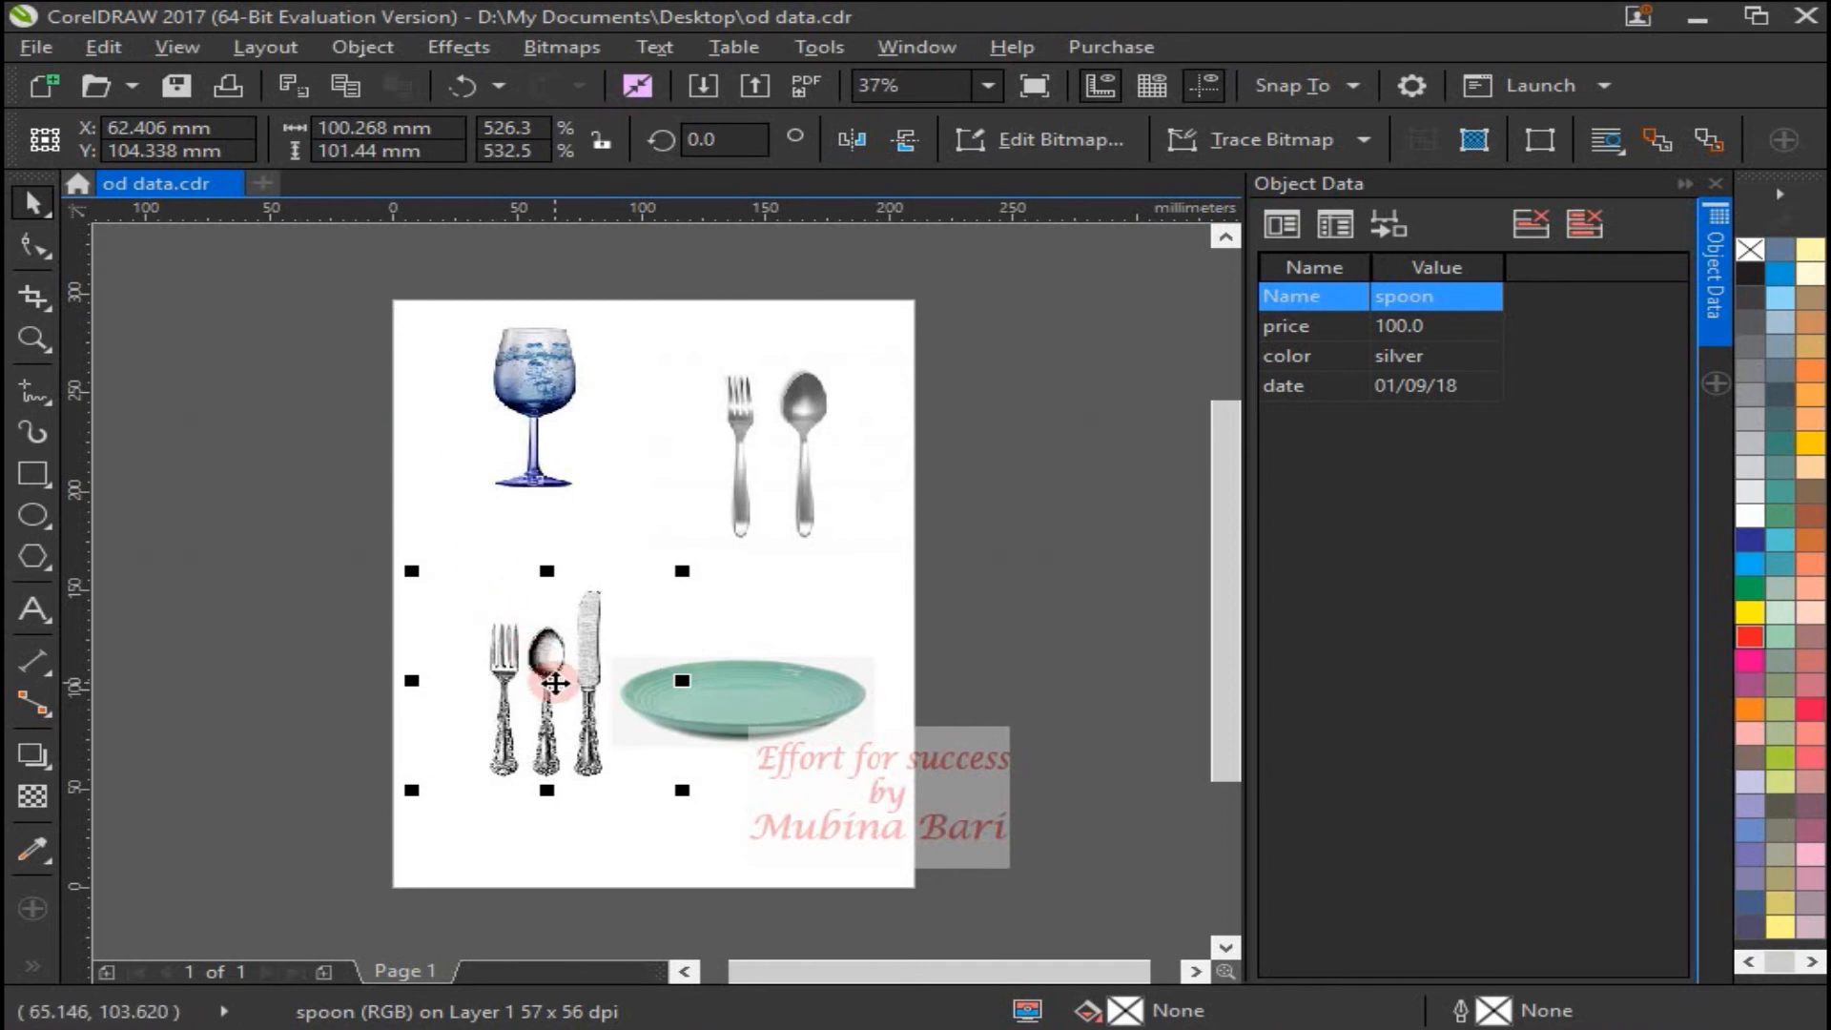
- Add the glass, fork-and-spoon and plate bitmaps to the selection and view all four objects' data, including dates, in the Object Data Manager
{"action": "left_click", "coordinate": [549, 435], "text": "shift"}
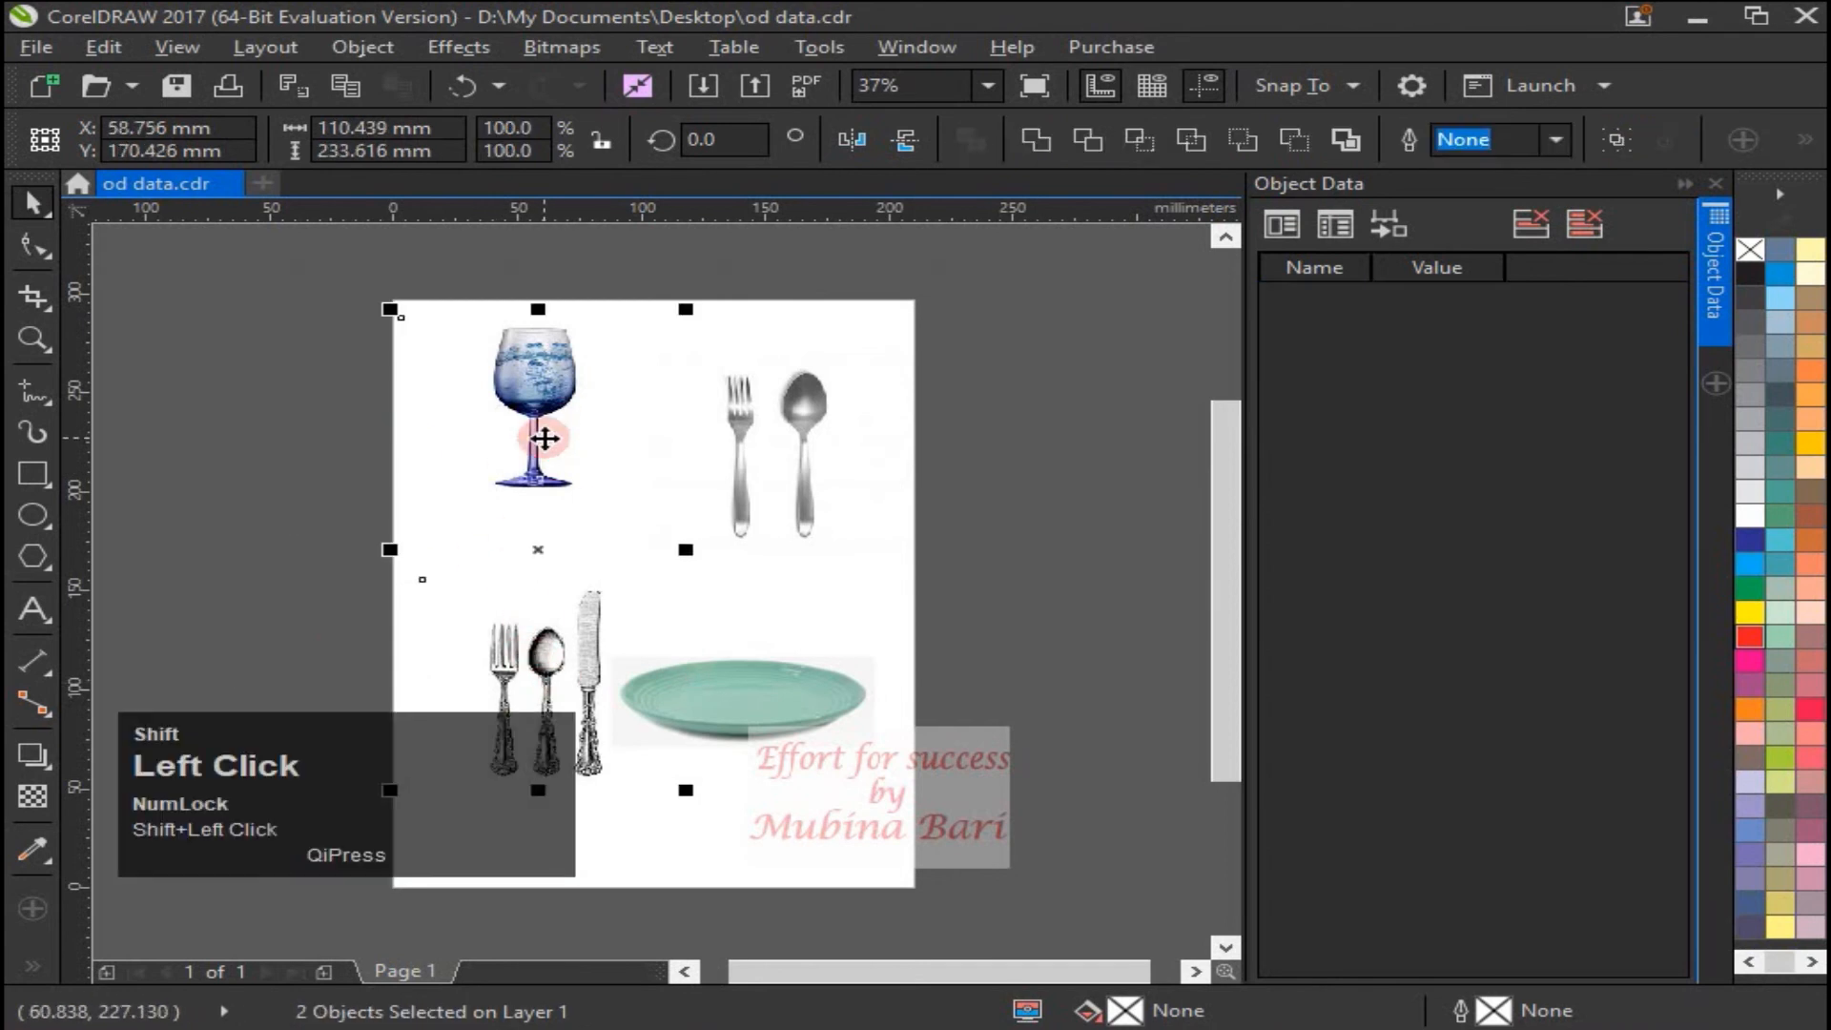
{"action": "left_click", "coordinate": [806, 422], "text": "shift"}
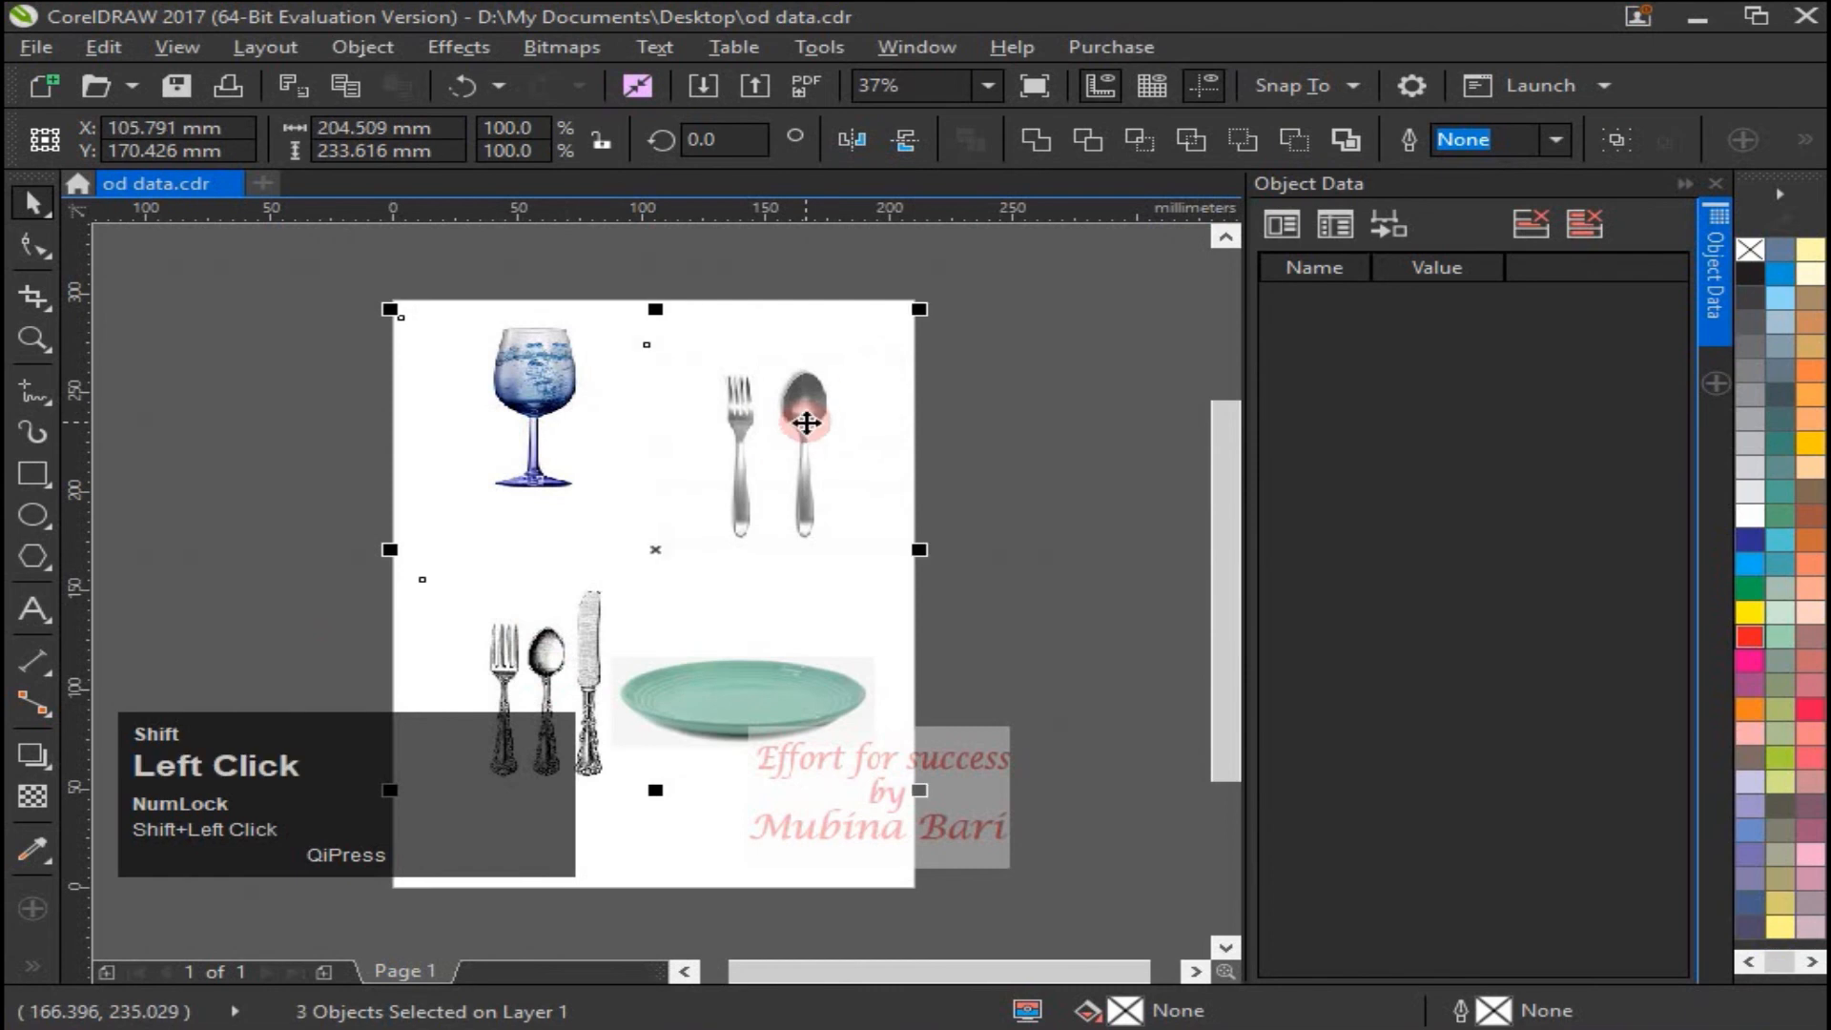
{"action": "left_click", "coordinate": [818, 714], "text": "shift"}
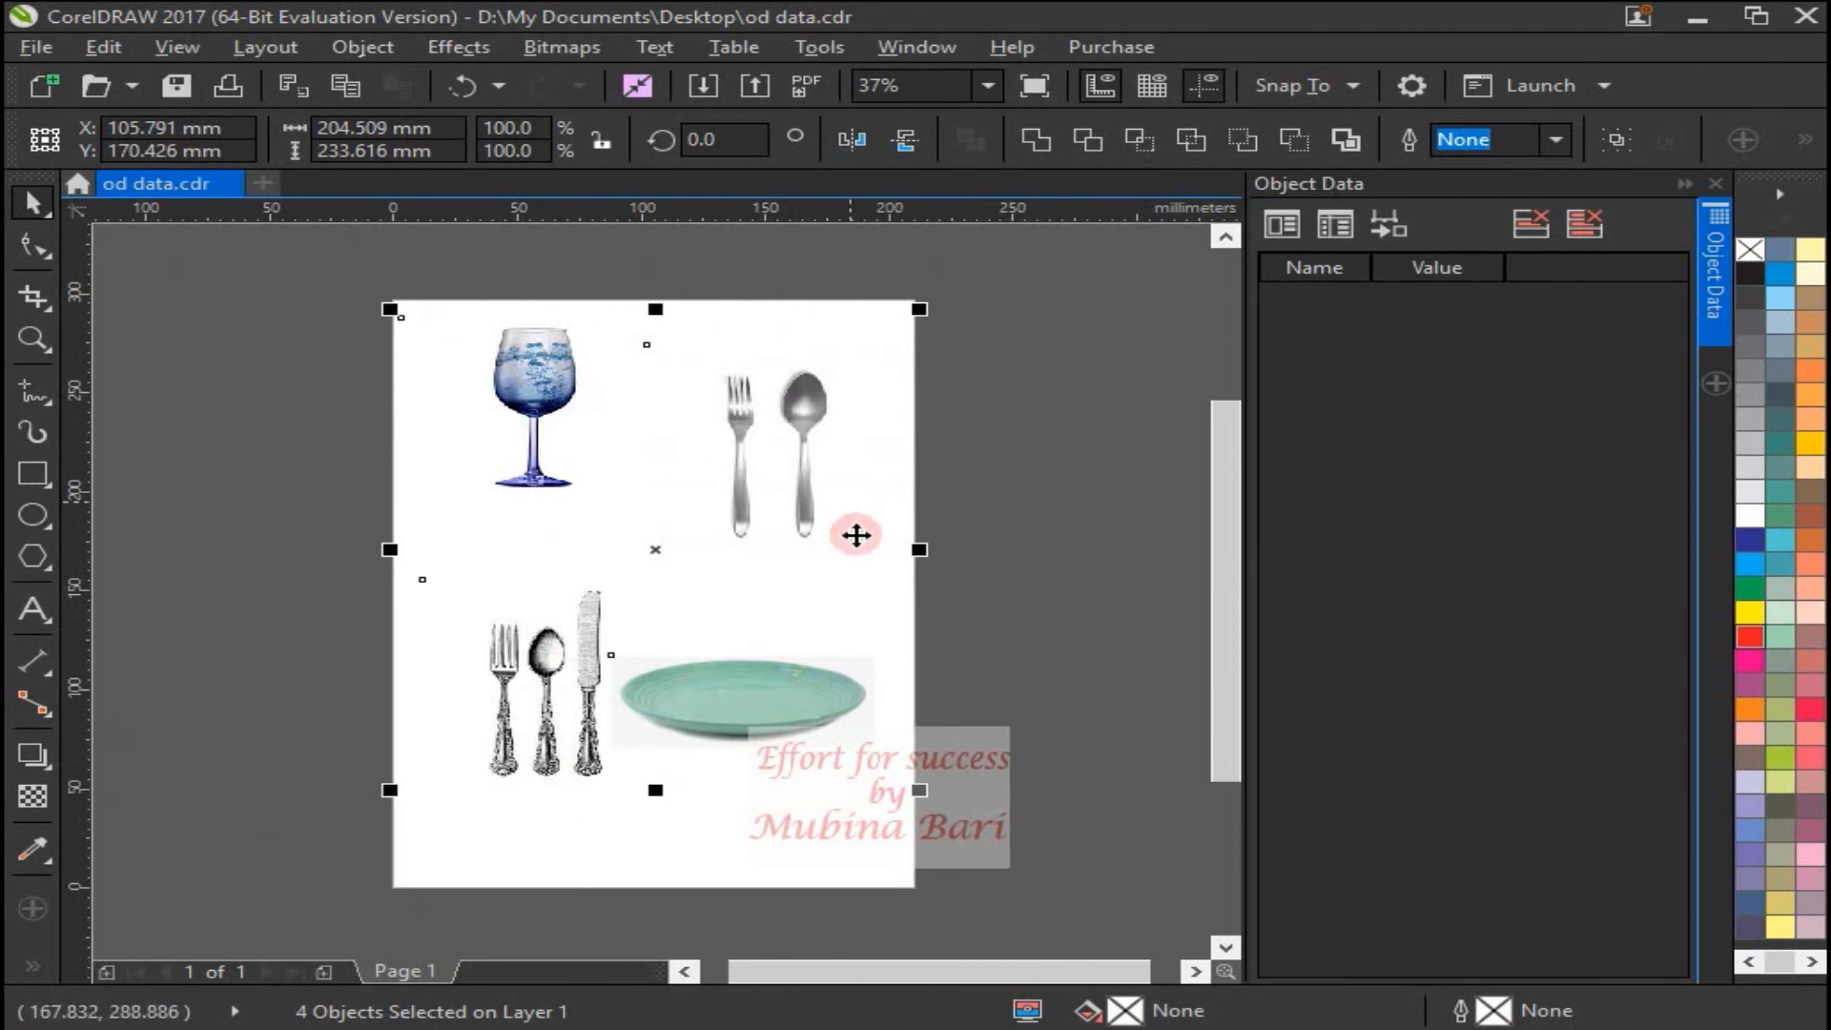
{"action": "left_click", "coordinate": [1281, 227]}
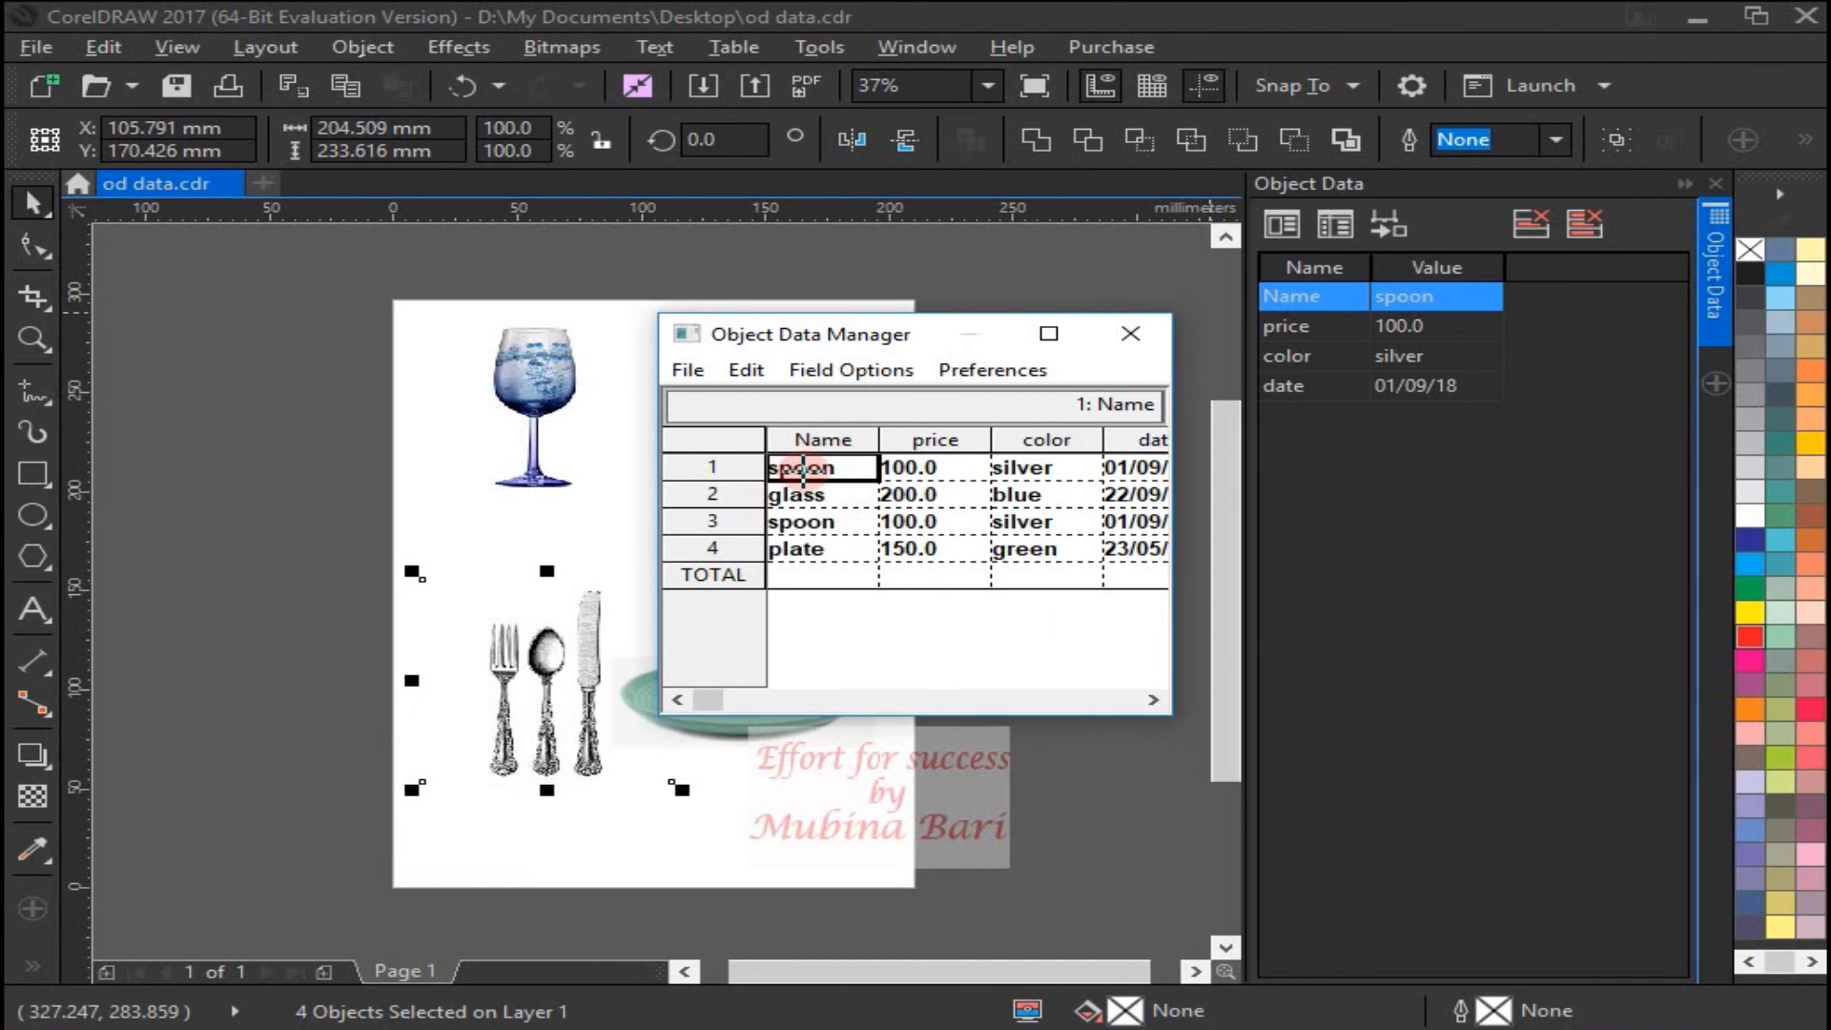
{"action": "left_click", "coordinate": [899, 468]}
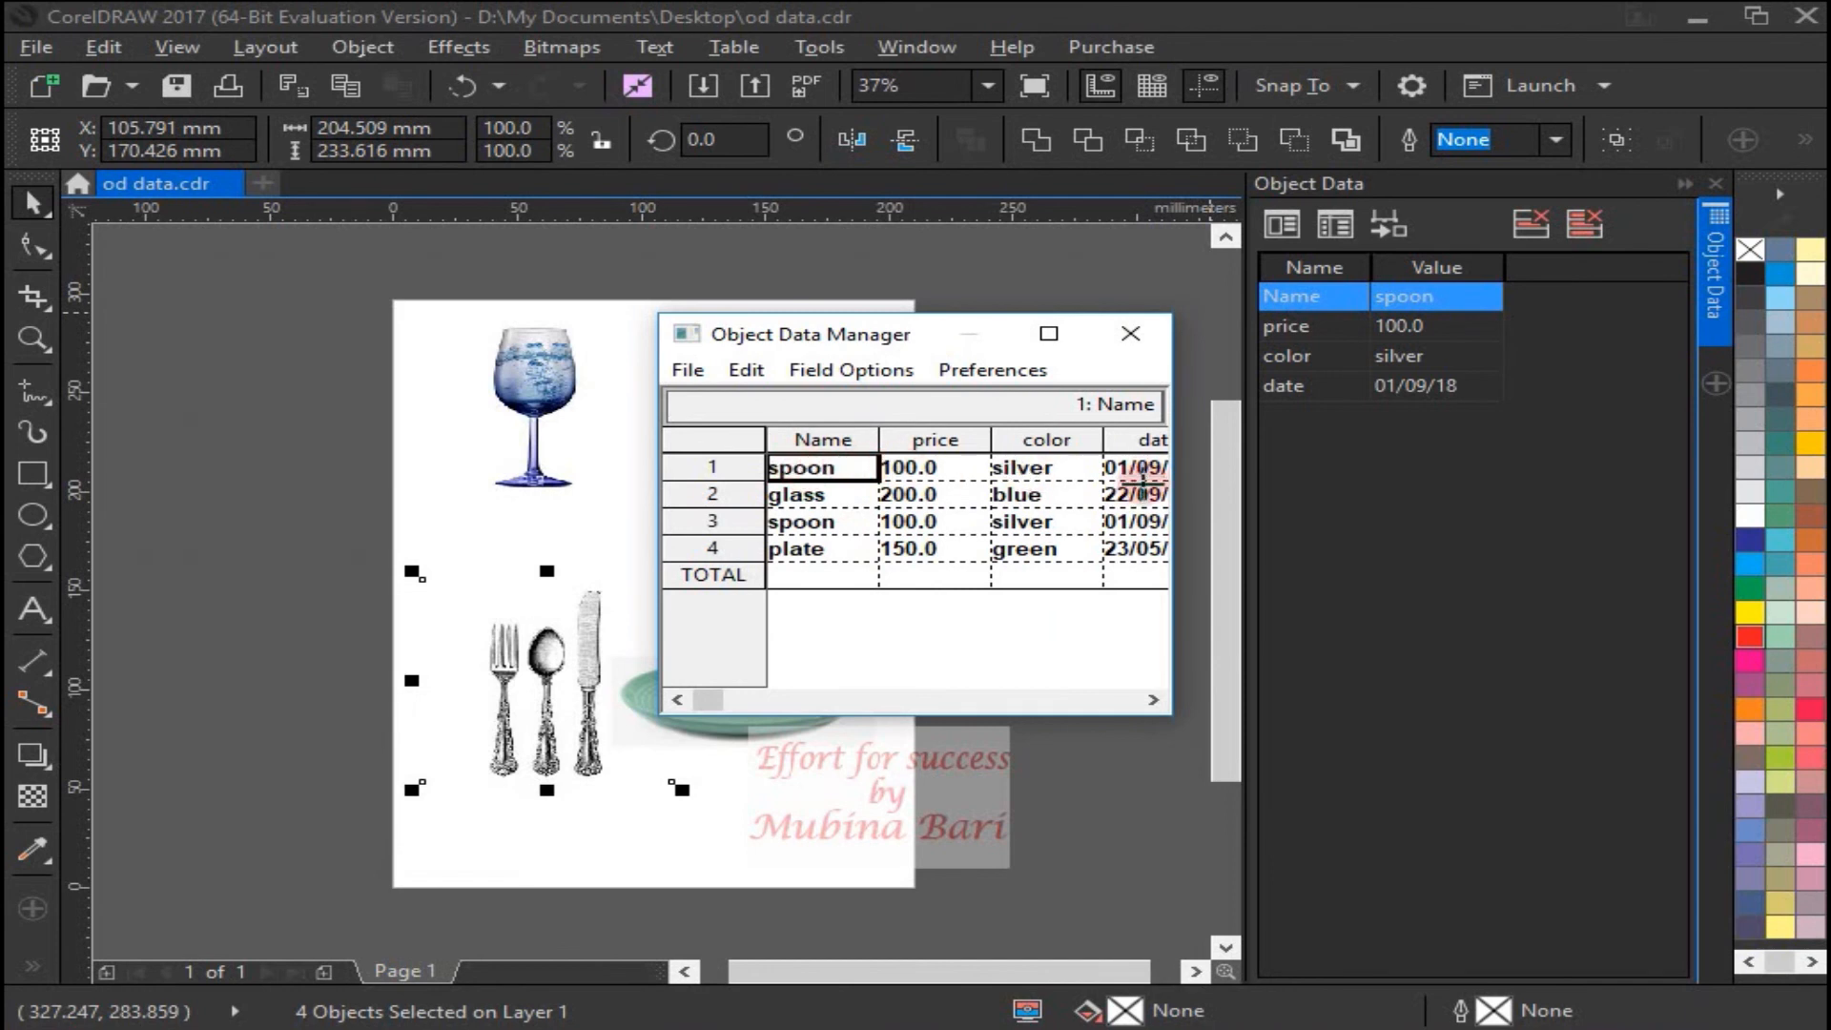
{"action": "left_click_drag", "start_coordinate": [1173, 577], "coordinate": [1240, 578]}
{"action": "left_click", "coordinate": [889, 607]}
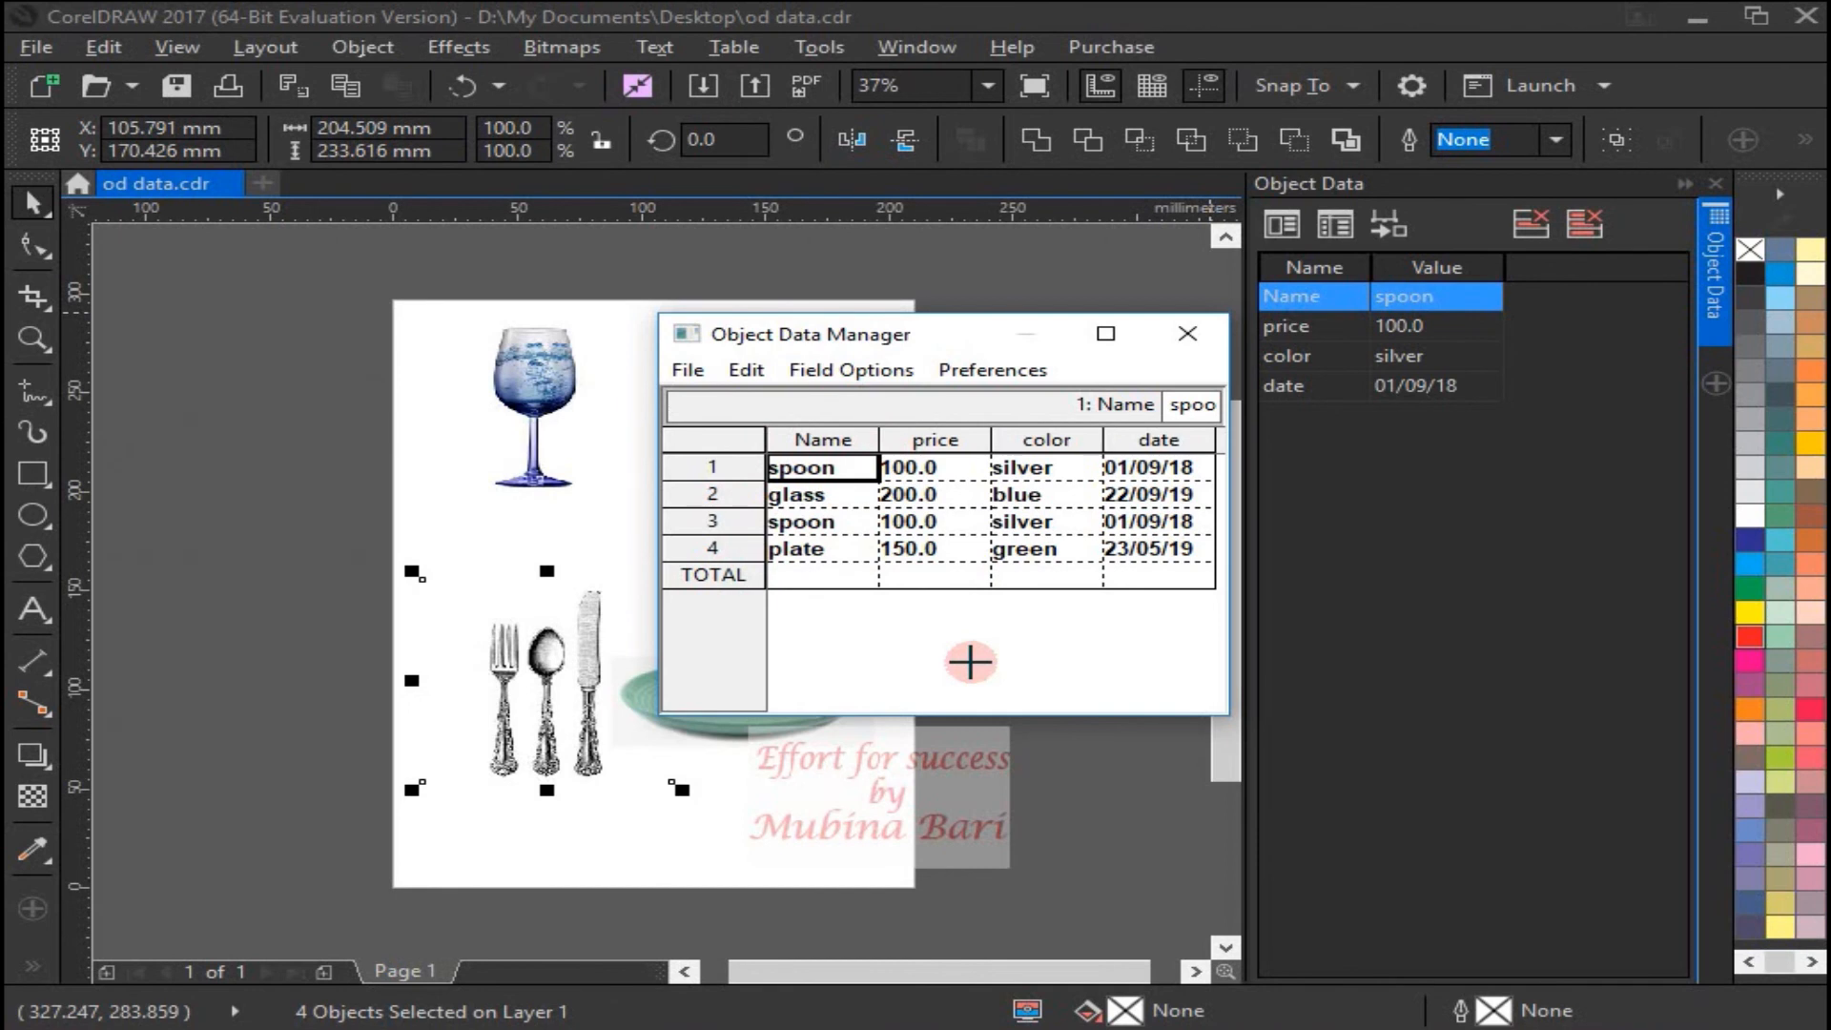
- Enable Summarize groups for the price field in the Object Data Field Editor, with the fork-and-spoon bitmap selected
{"action": "left_click", "coordinate": [630, 547]}
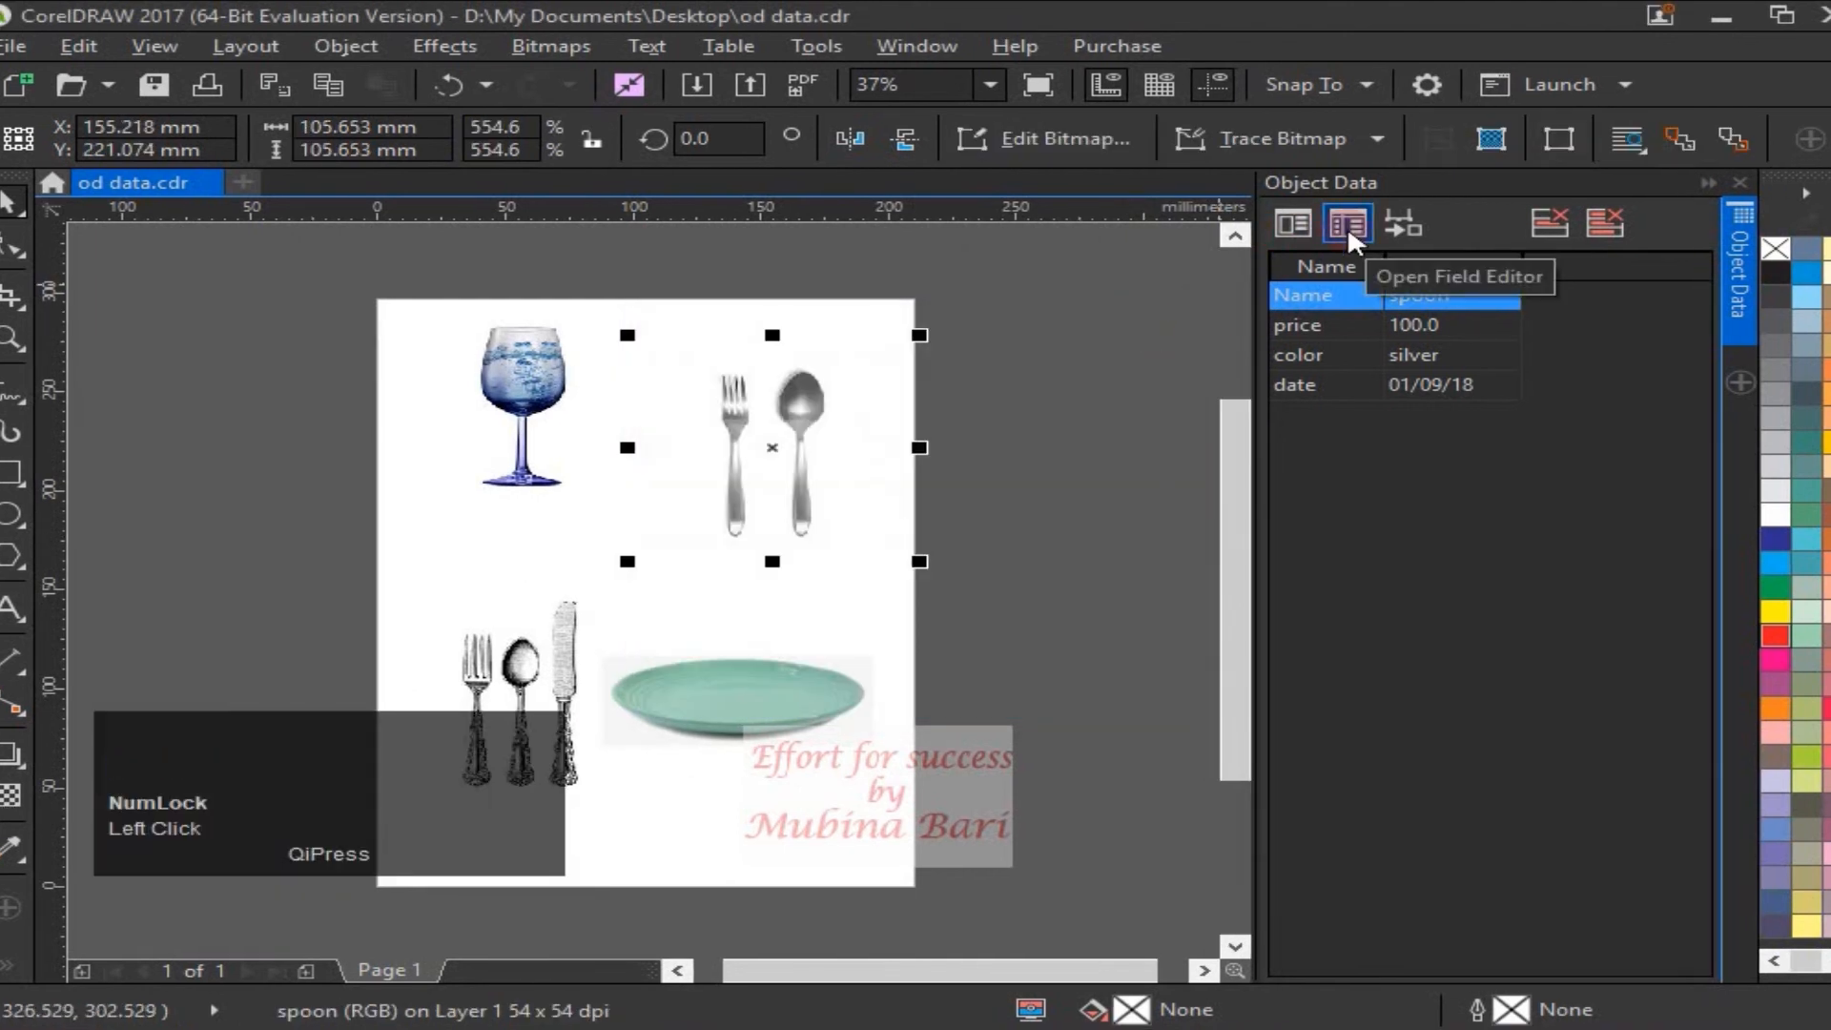
{"action": "left_click", "coordinate": [1346, 226]}
{"action": "left_click", "coordinate": [673, 458]}
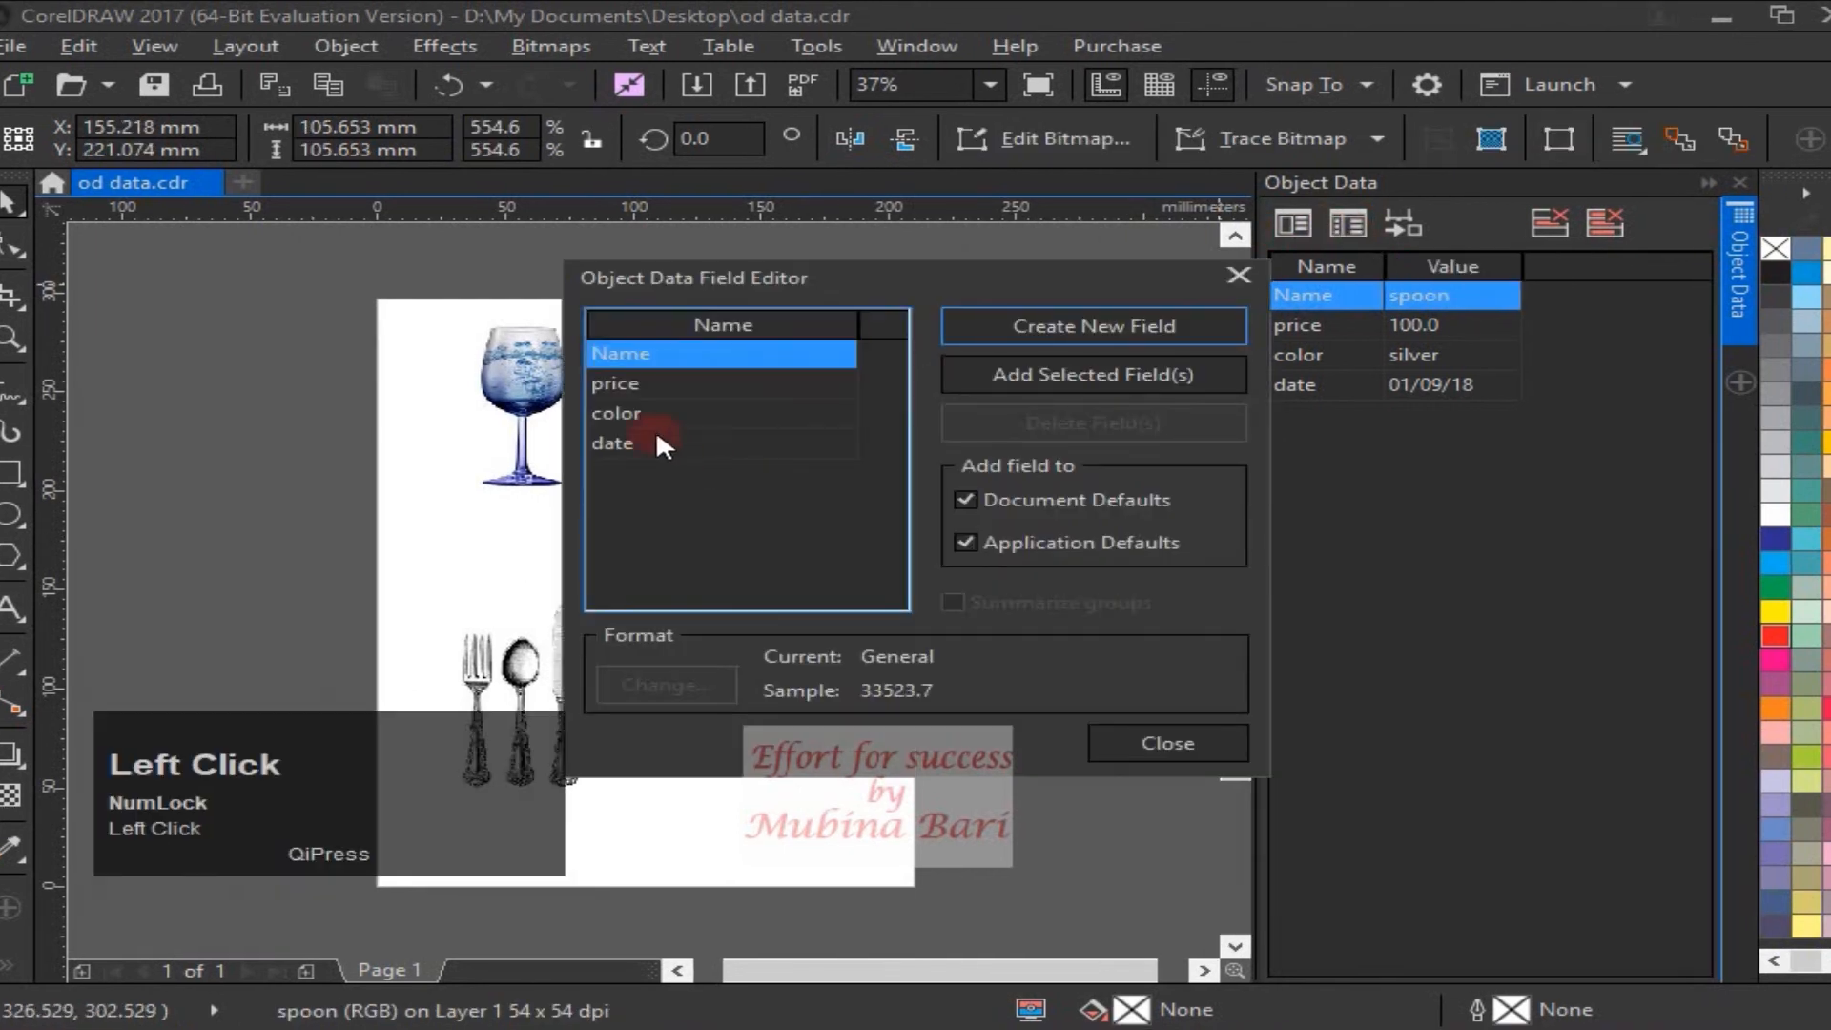
{"action": "left_click", "coordinate": [630, 383]}
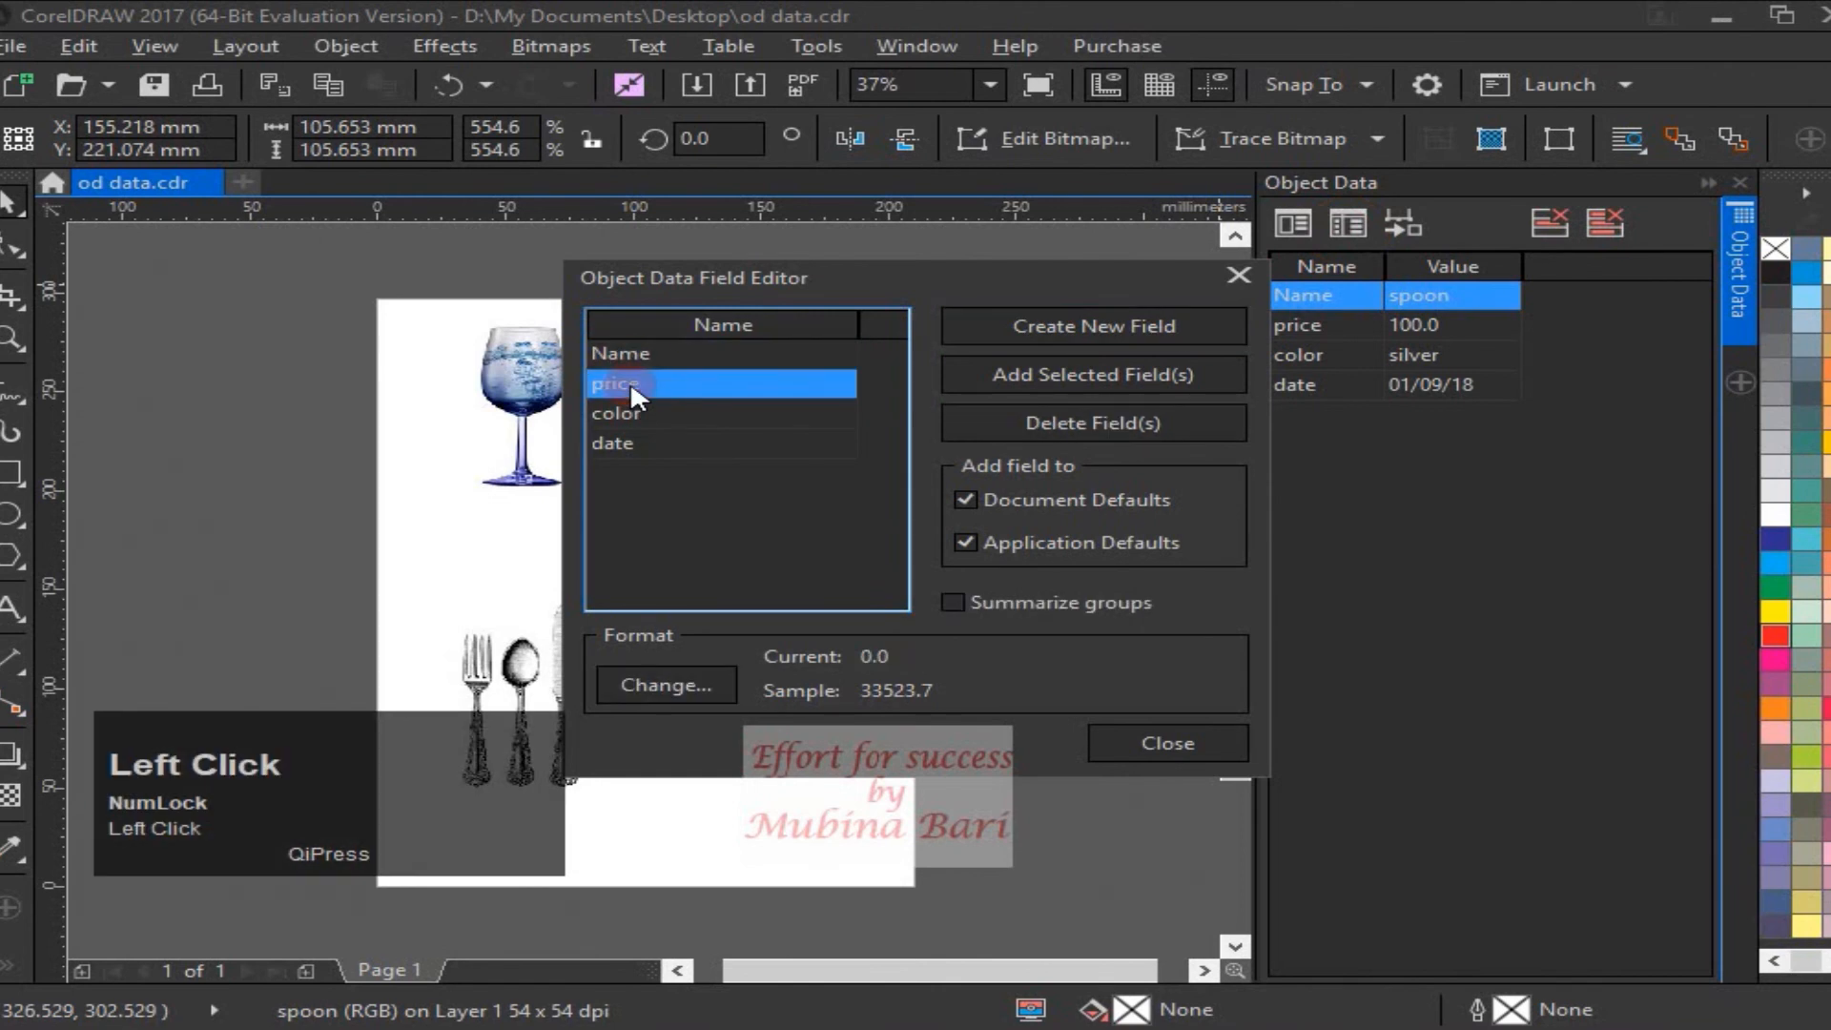
{"action": "left_click", "coordinate": [952, 602]}
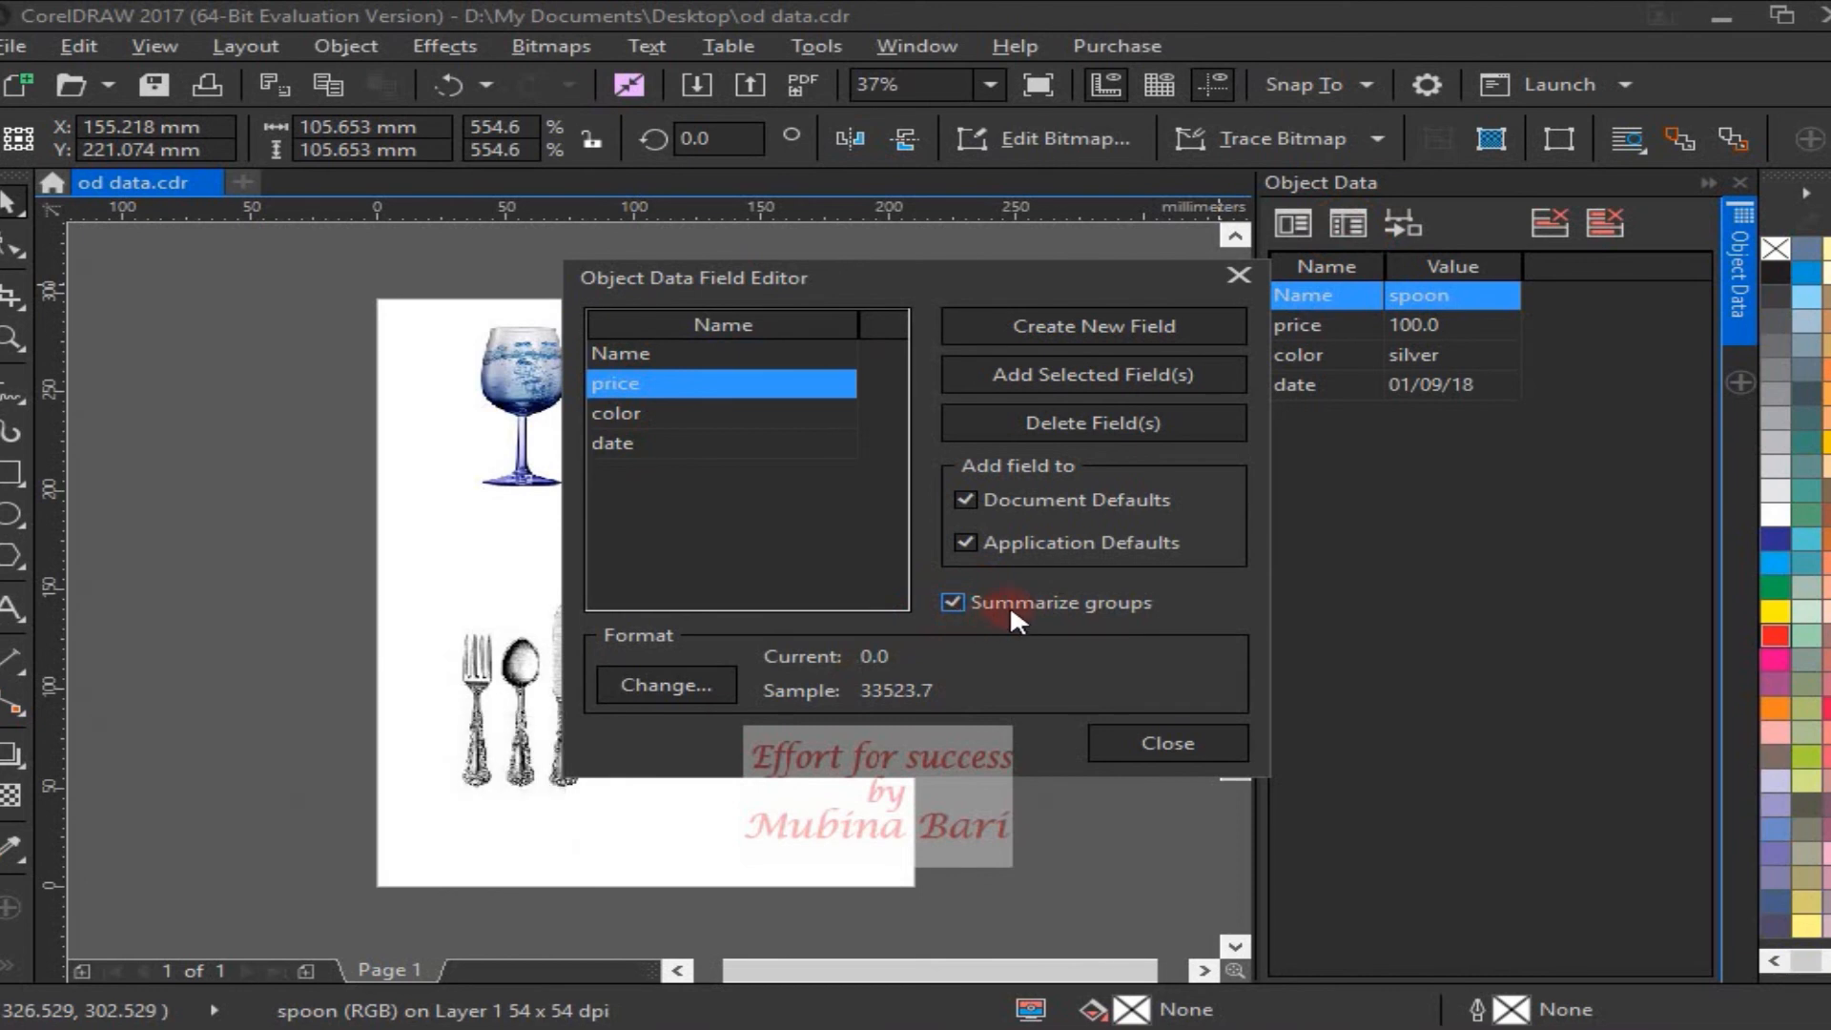
- Check whether Summarize groups is available for the color, date and Name fields, recheck price, and close the field editor
{"action": "left_click", "coordinate": [586, 395]}
{"action": "left_click", "coordinate": [620, 414]}
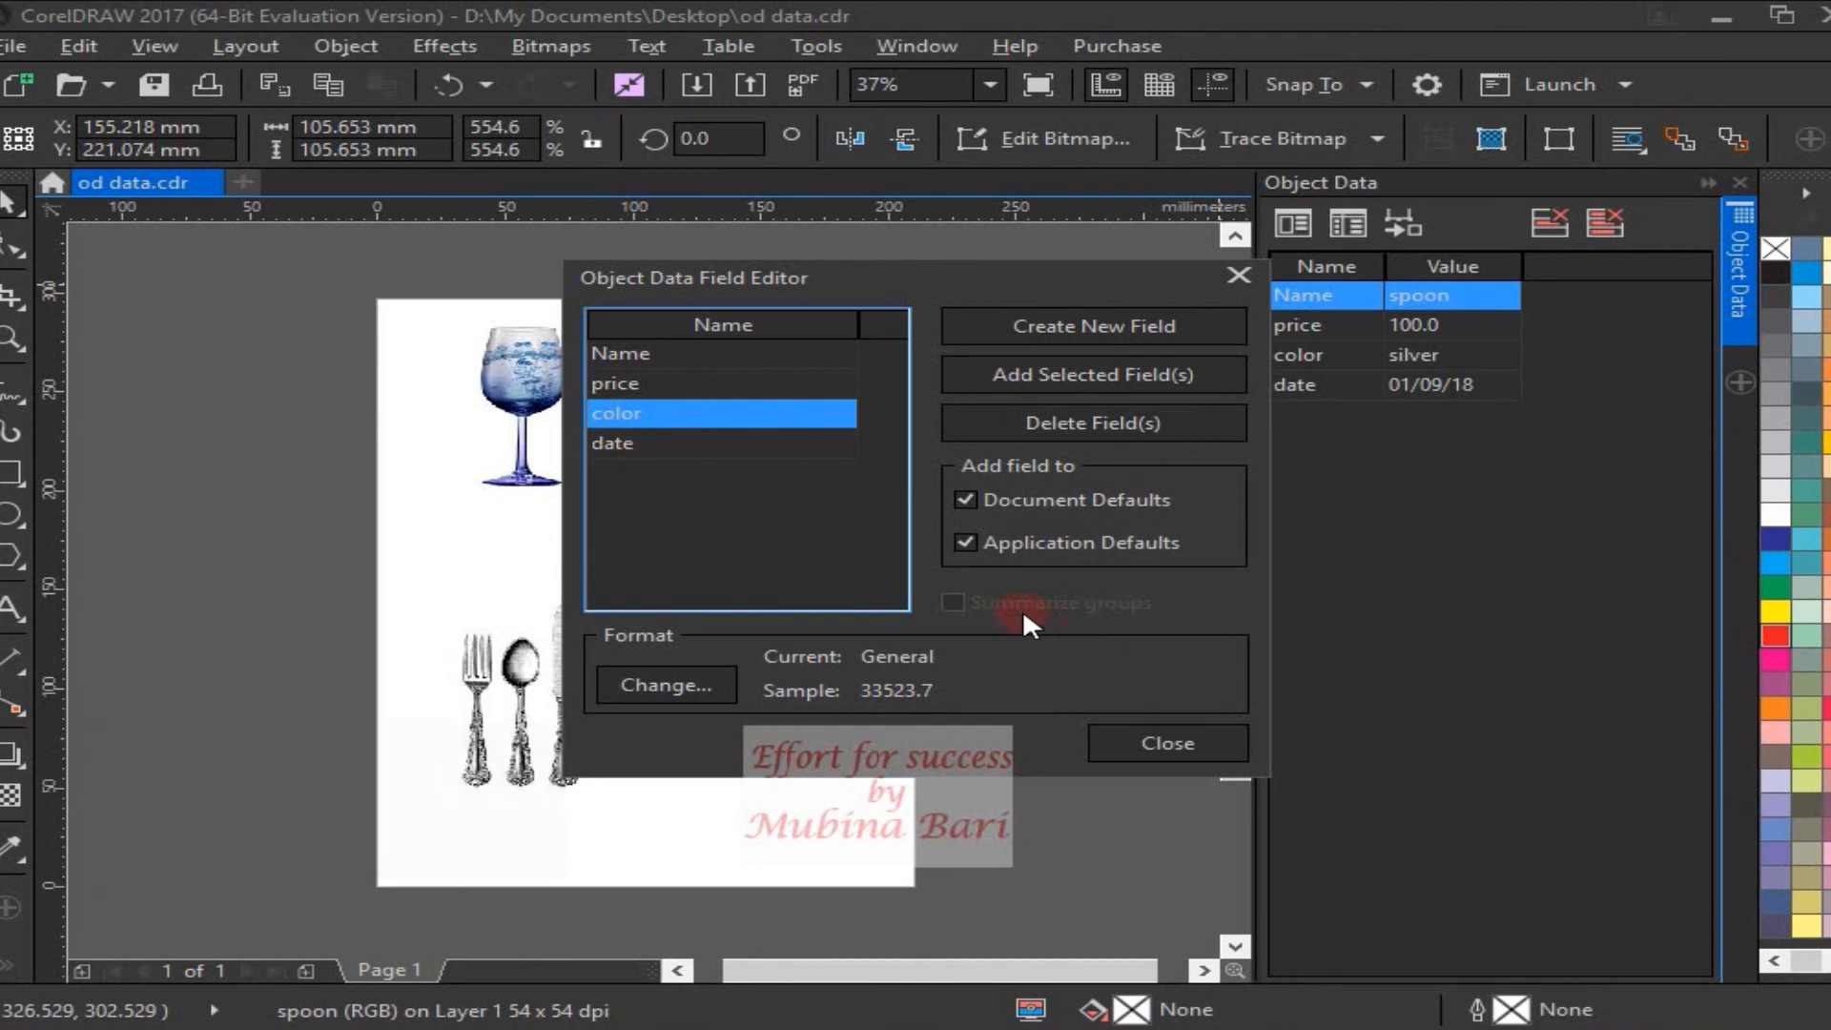
{"action": "left_click", "coordinate": [645, 446]}
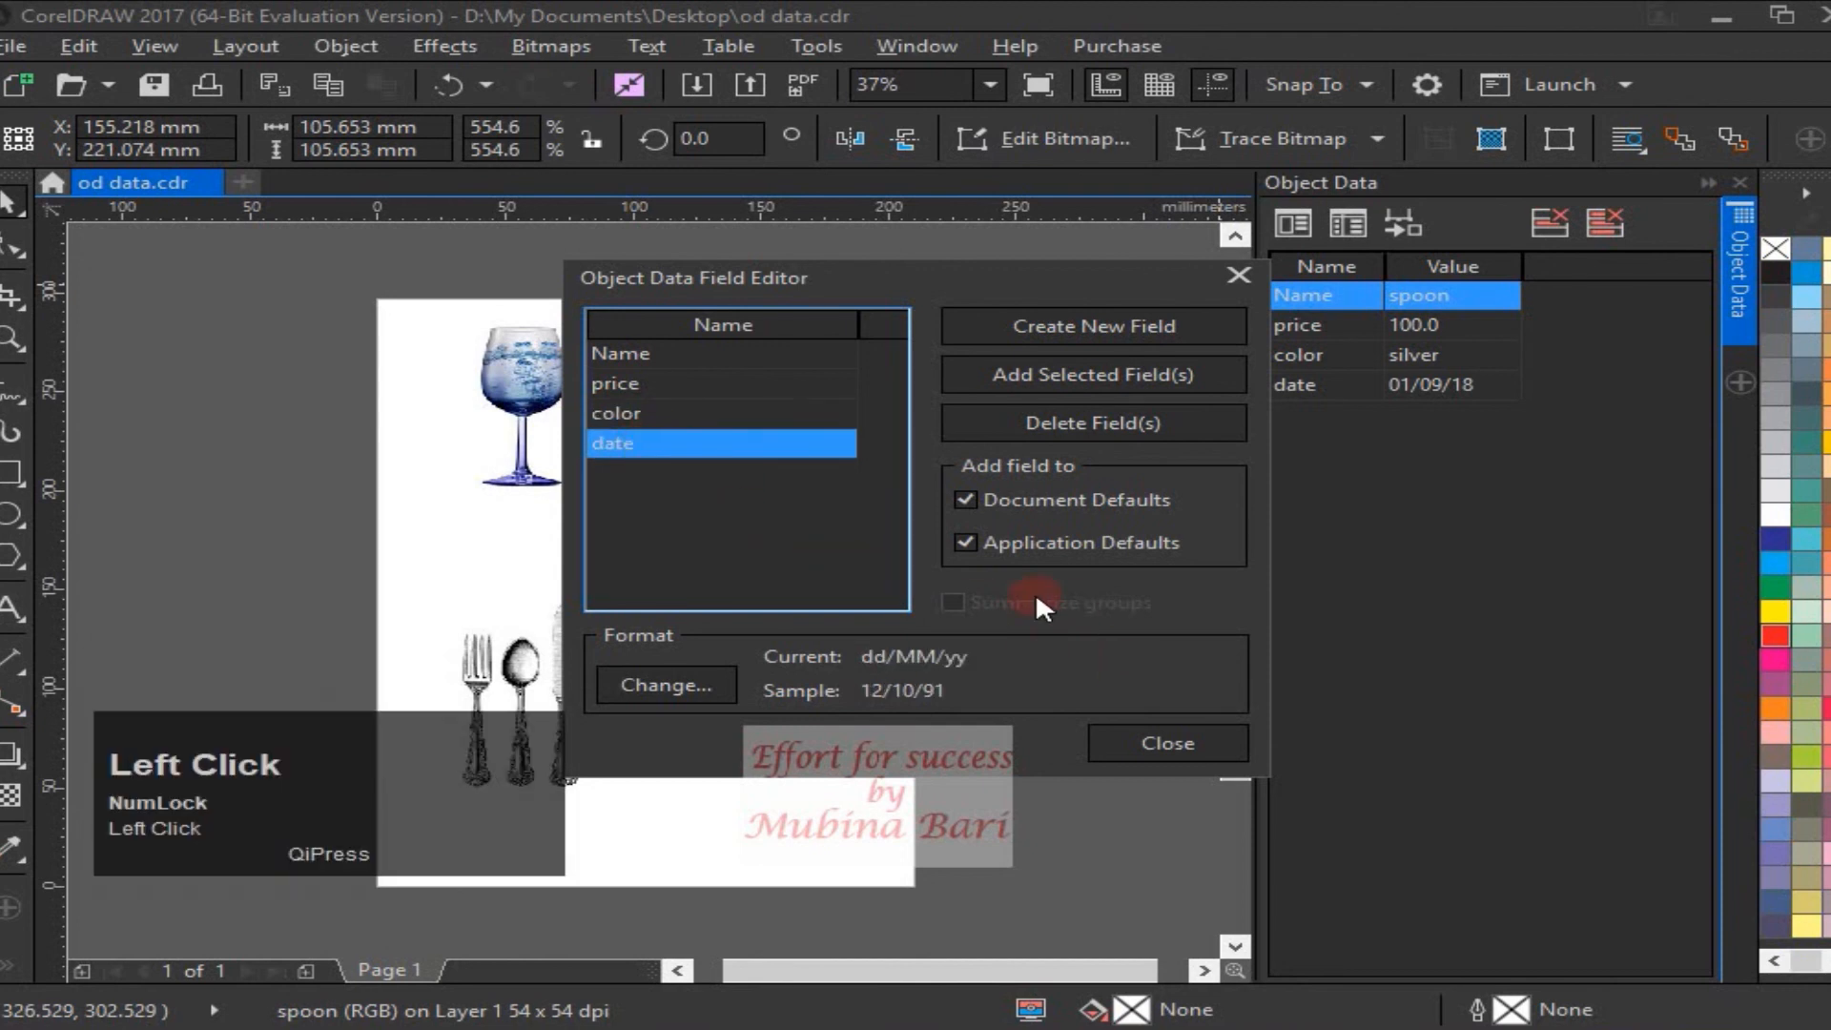
{"action": "left_click", "coordinate": [691, 353]}
{"action": "left_click", "coordinate": [956, 603]}
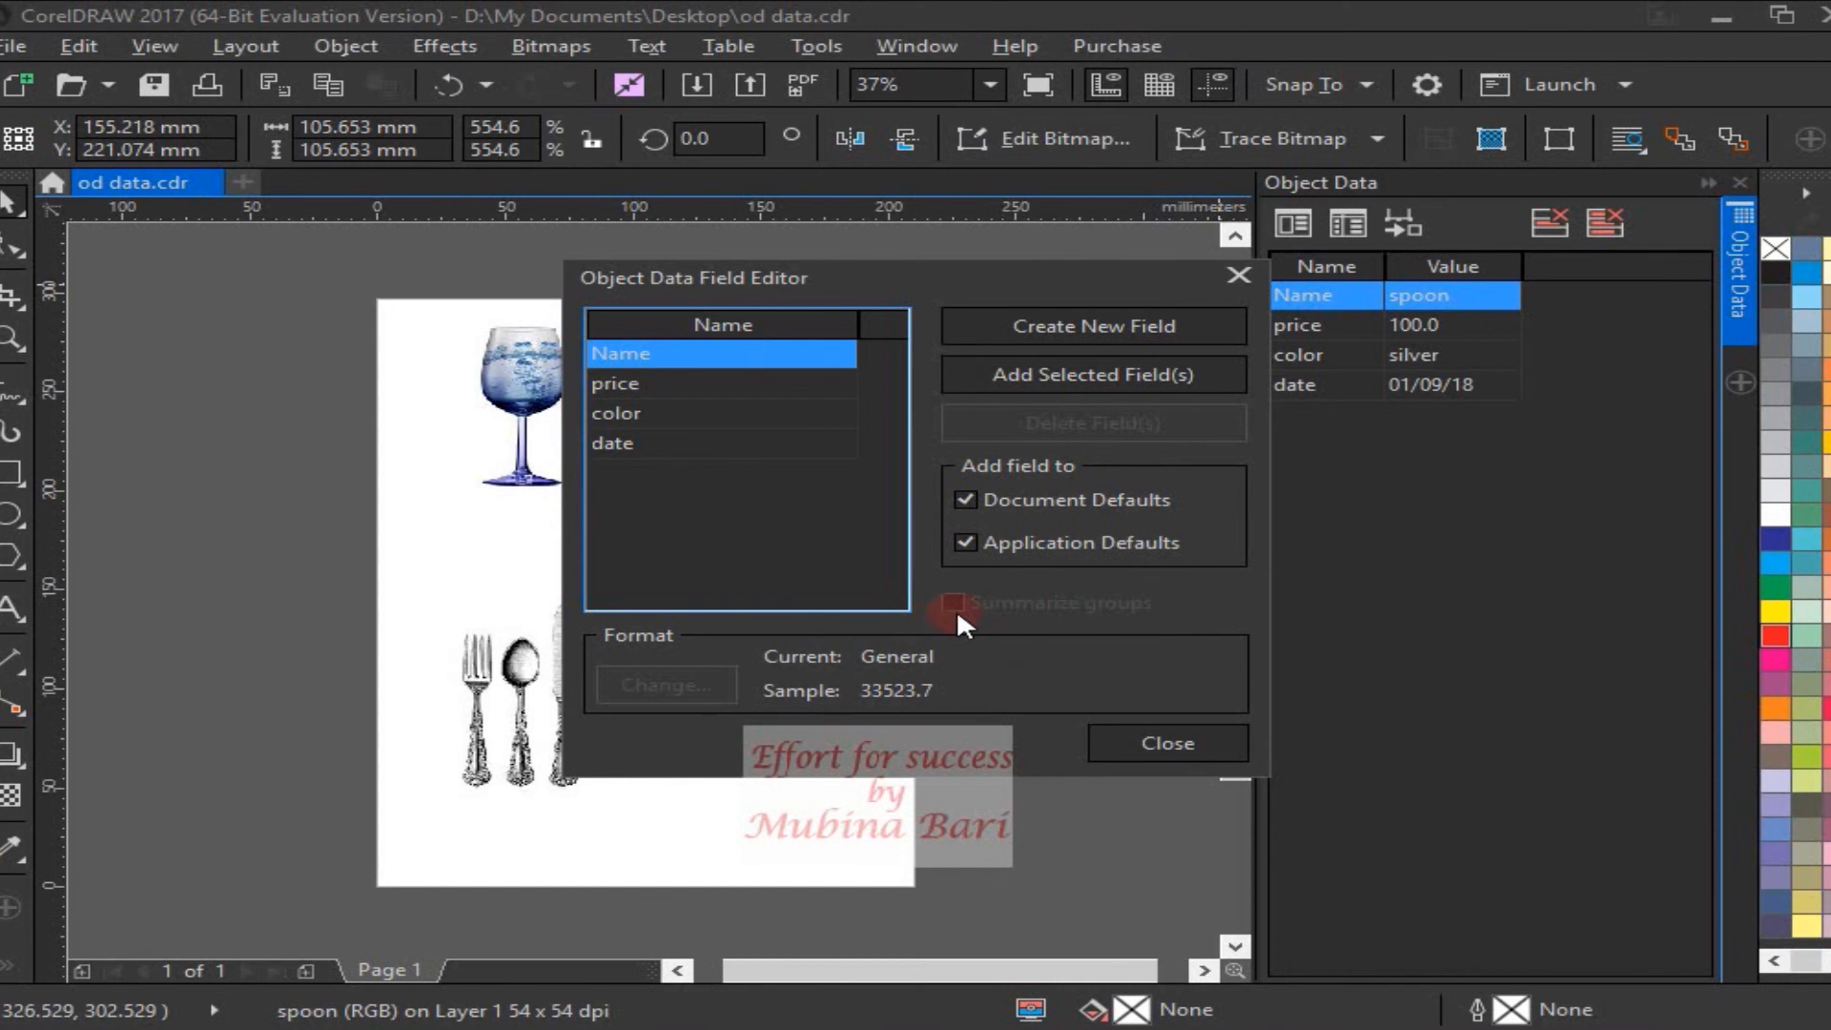
{"action": "left_click", "coordinate": [639, 381]}
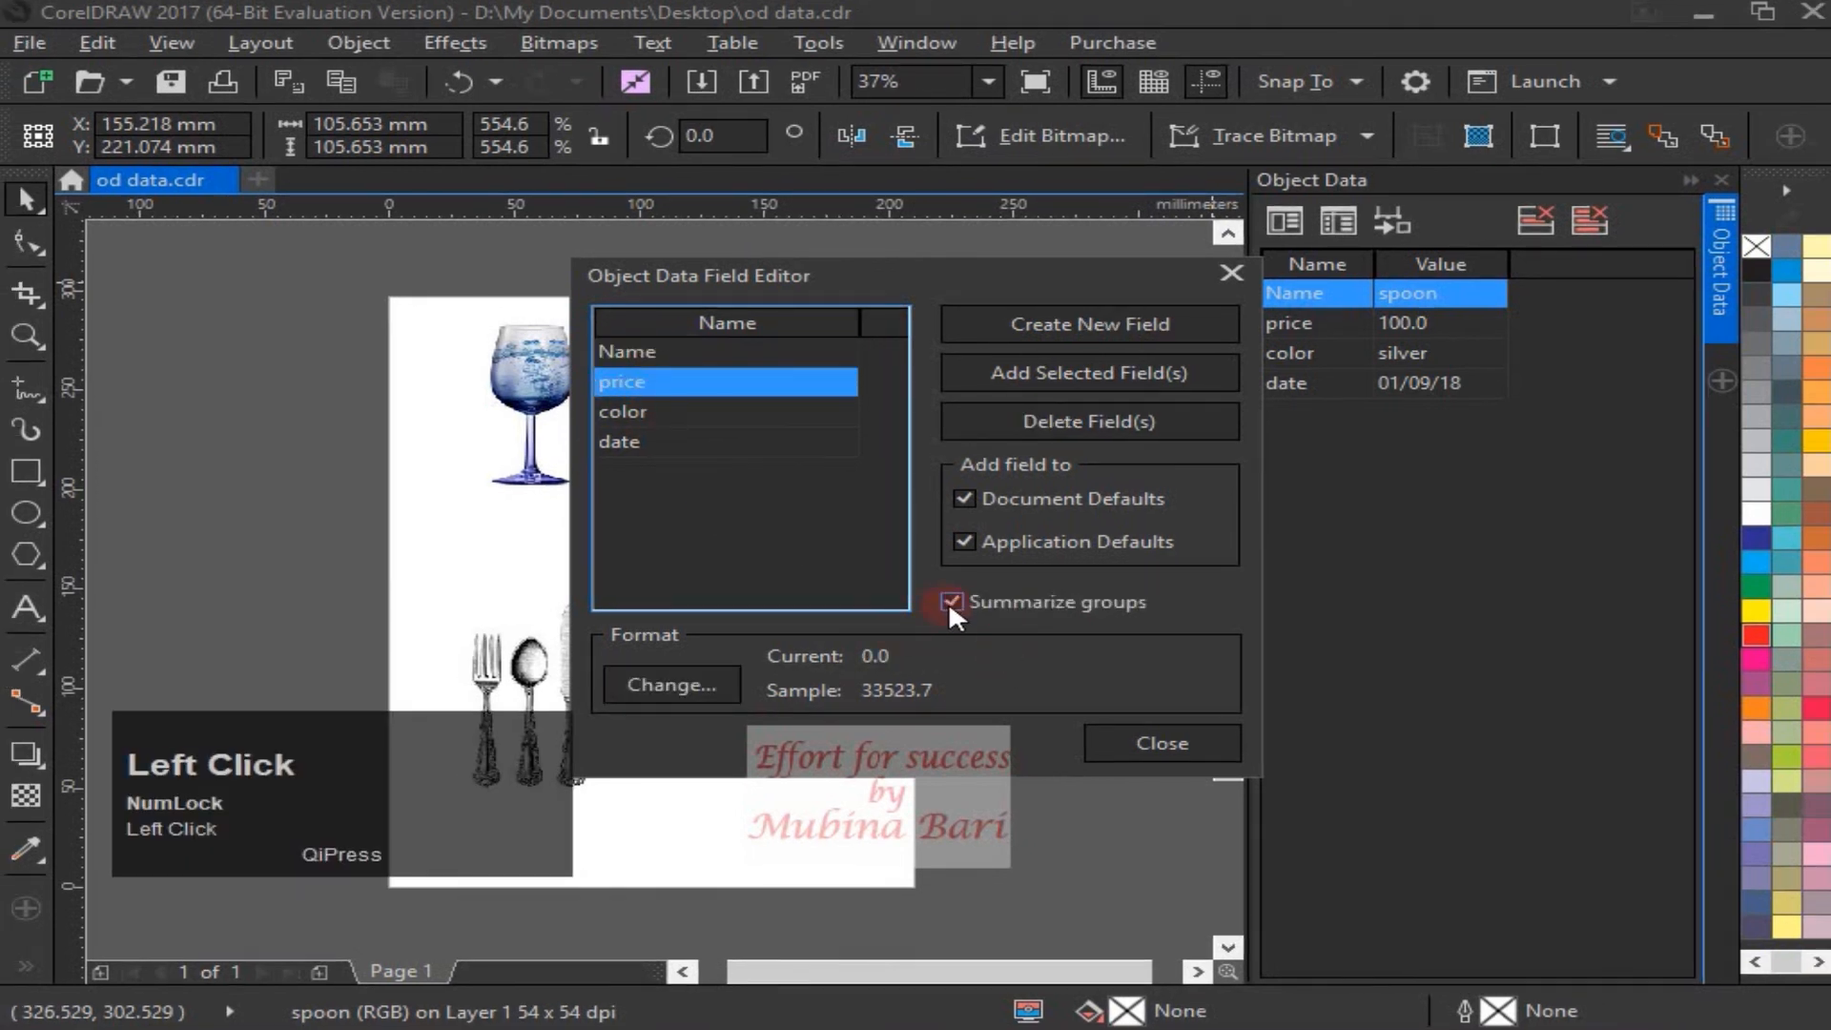
{"action": "left_click", "coordinate": [1231, 274]}
- Select all four objects and show the total of their price column in the Object Data Manager
{"action": "key", "text": "ctrl+a"}
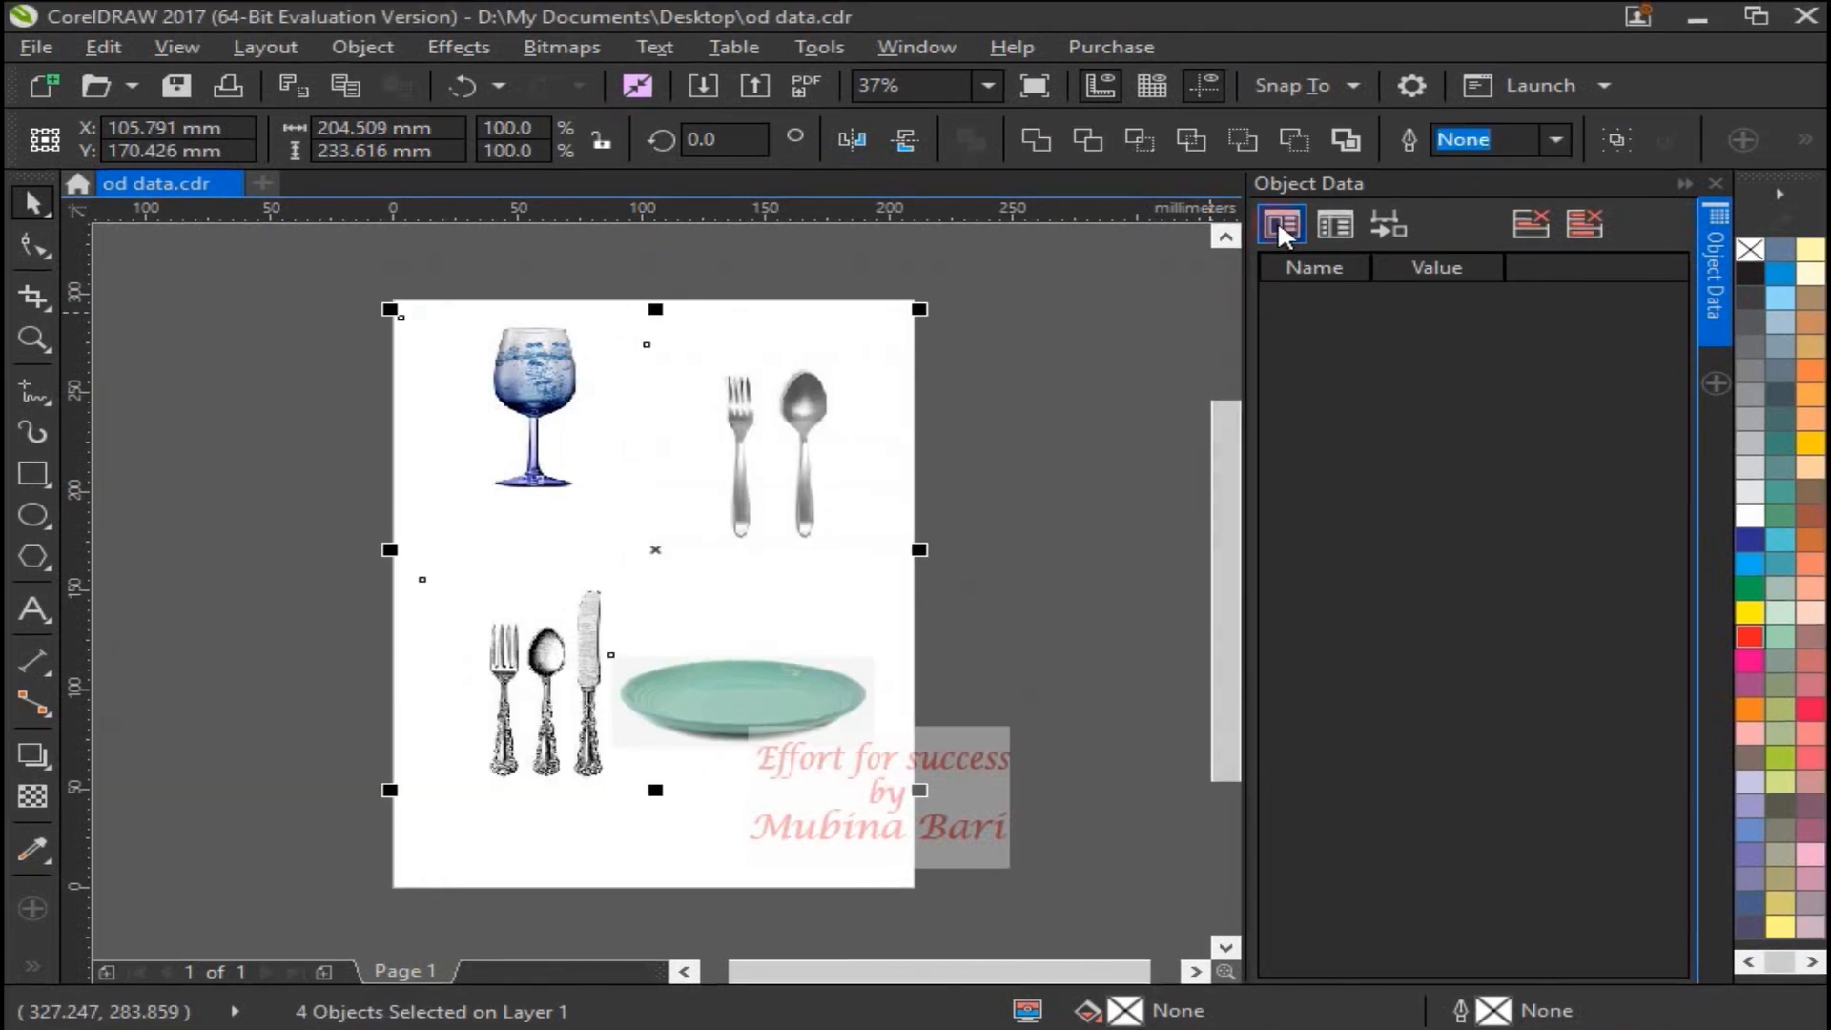
{"action": "left_click", "coordinate": [1280, 225]}
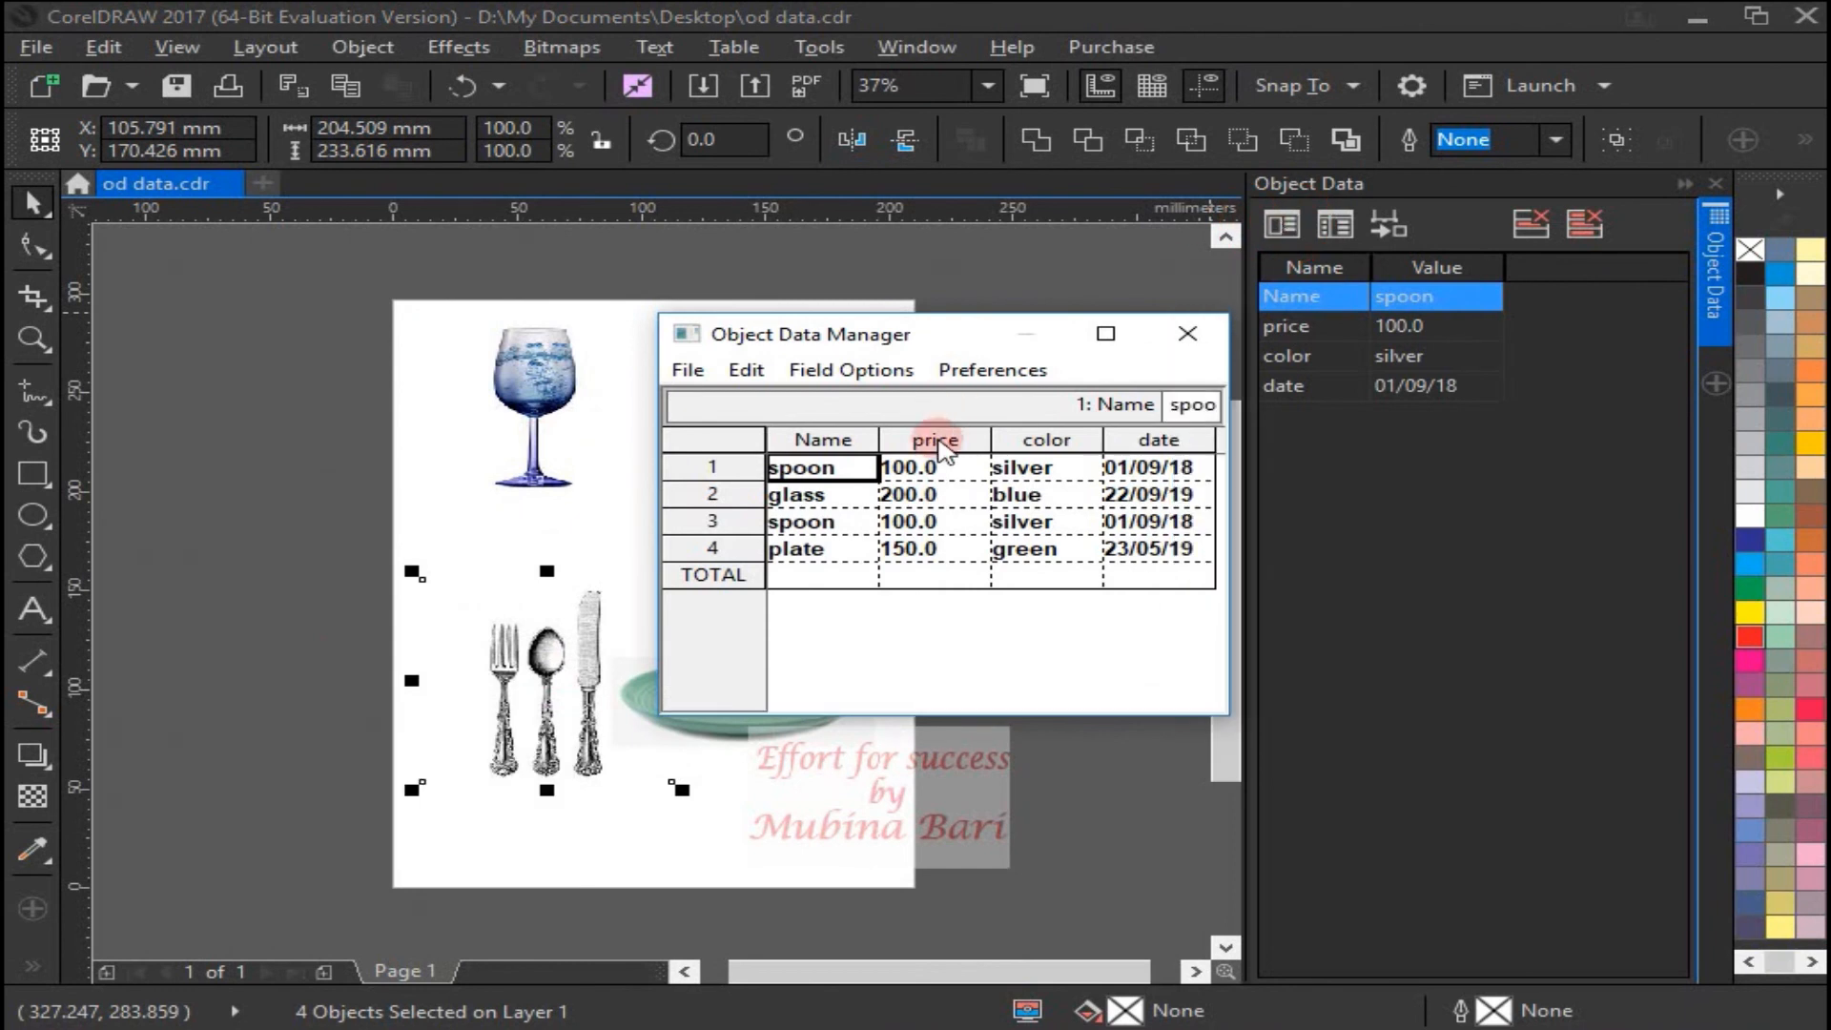
{"action": "left_click", "coordinate": [936, 441]}
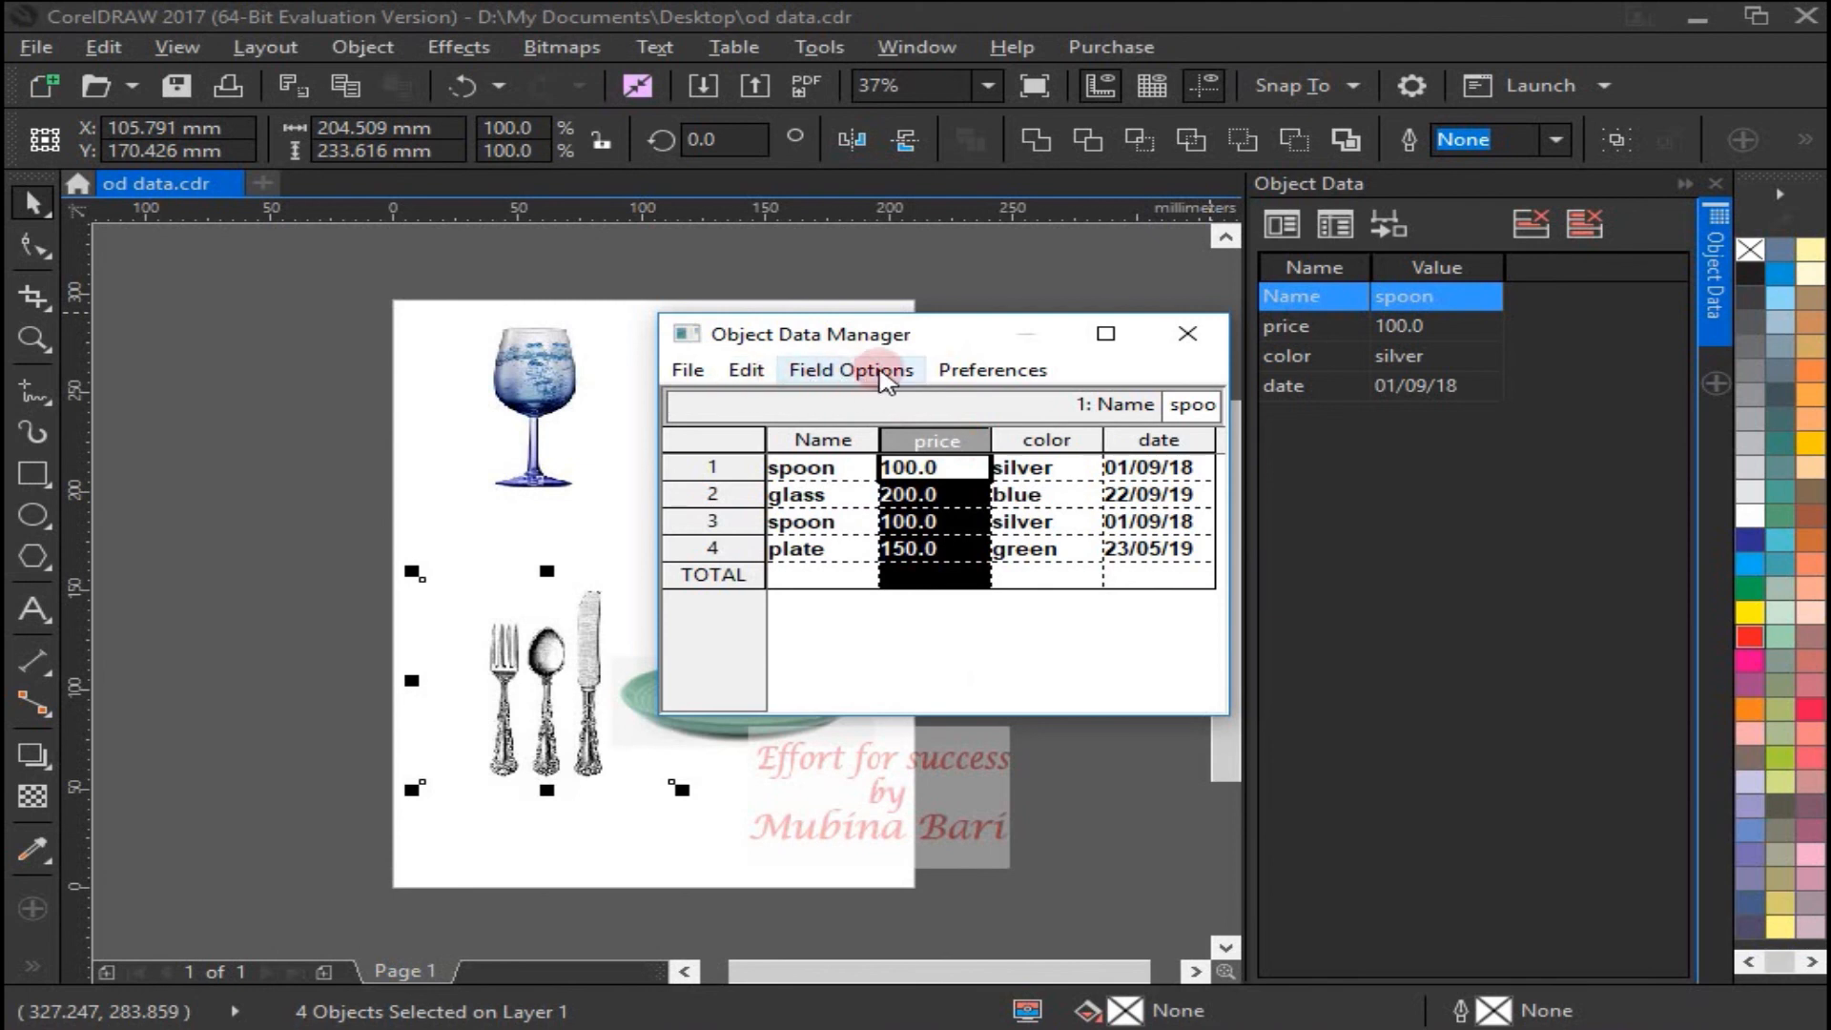
{"action": "left_click", "coordinate": [886, 379]}
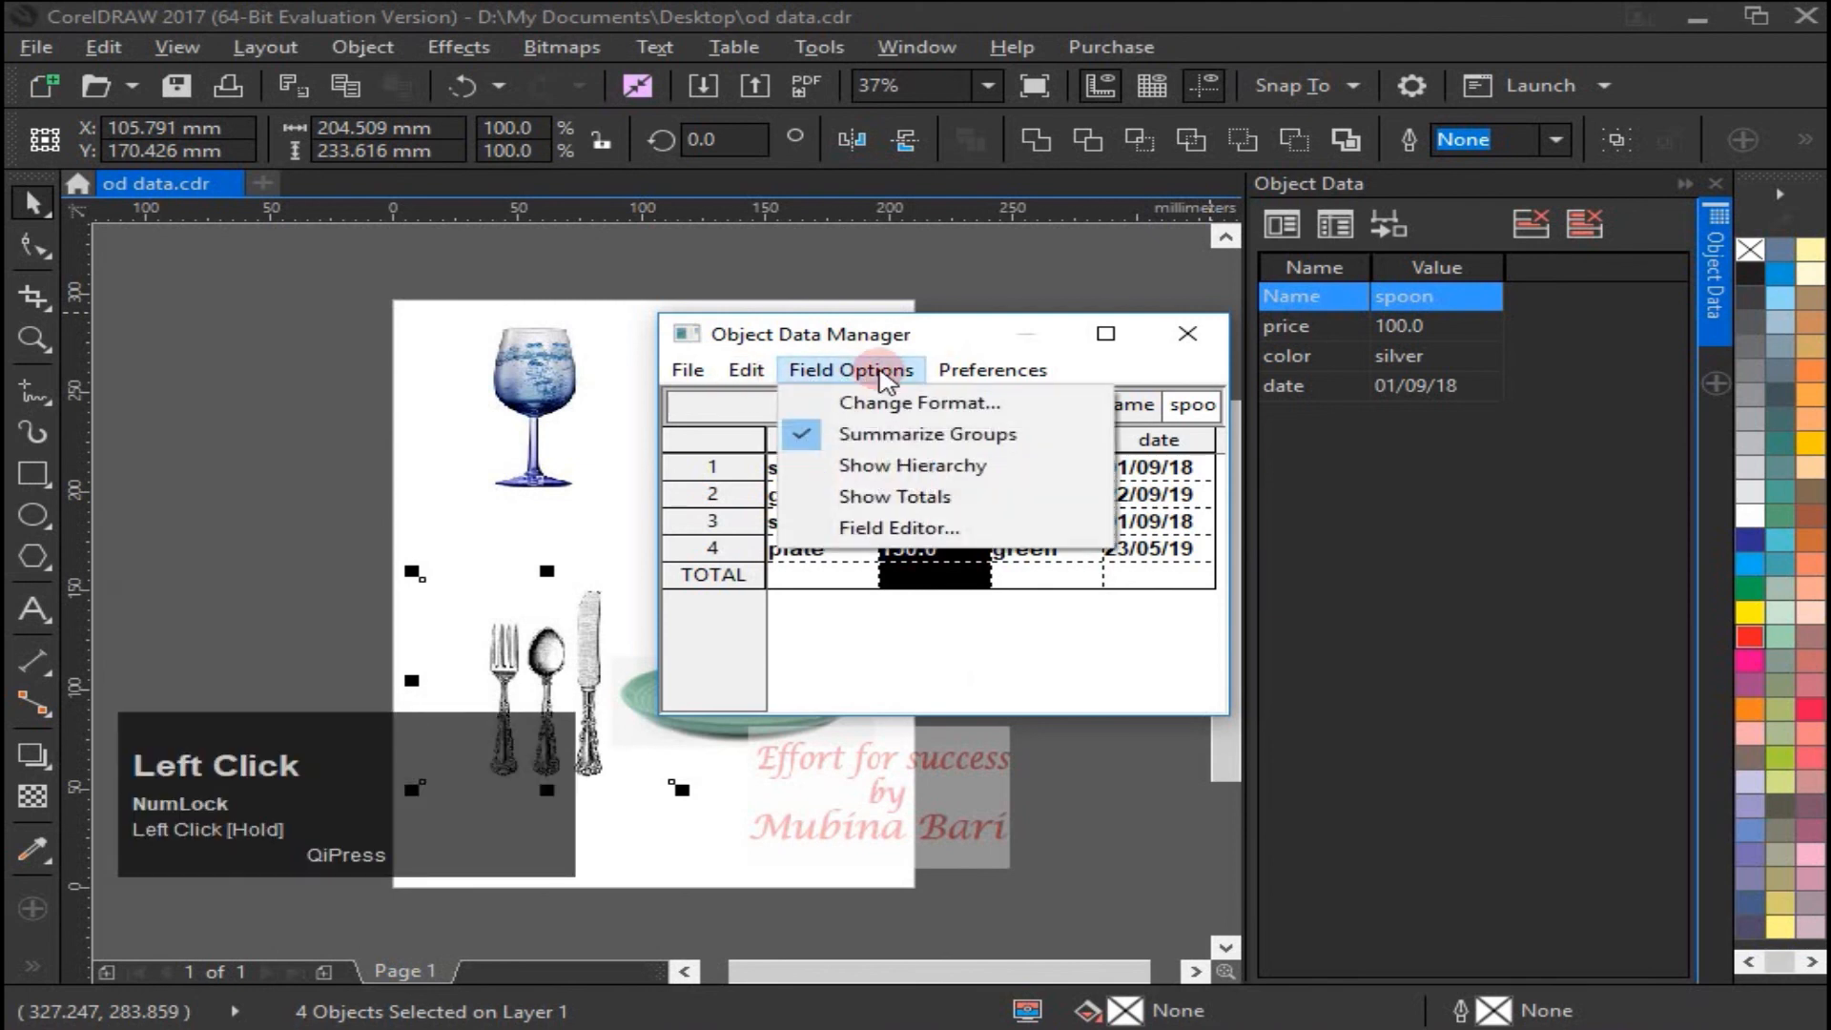
{"action": "left_click", "coordinate": [932, 508]}
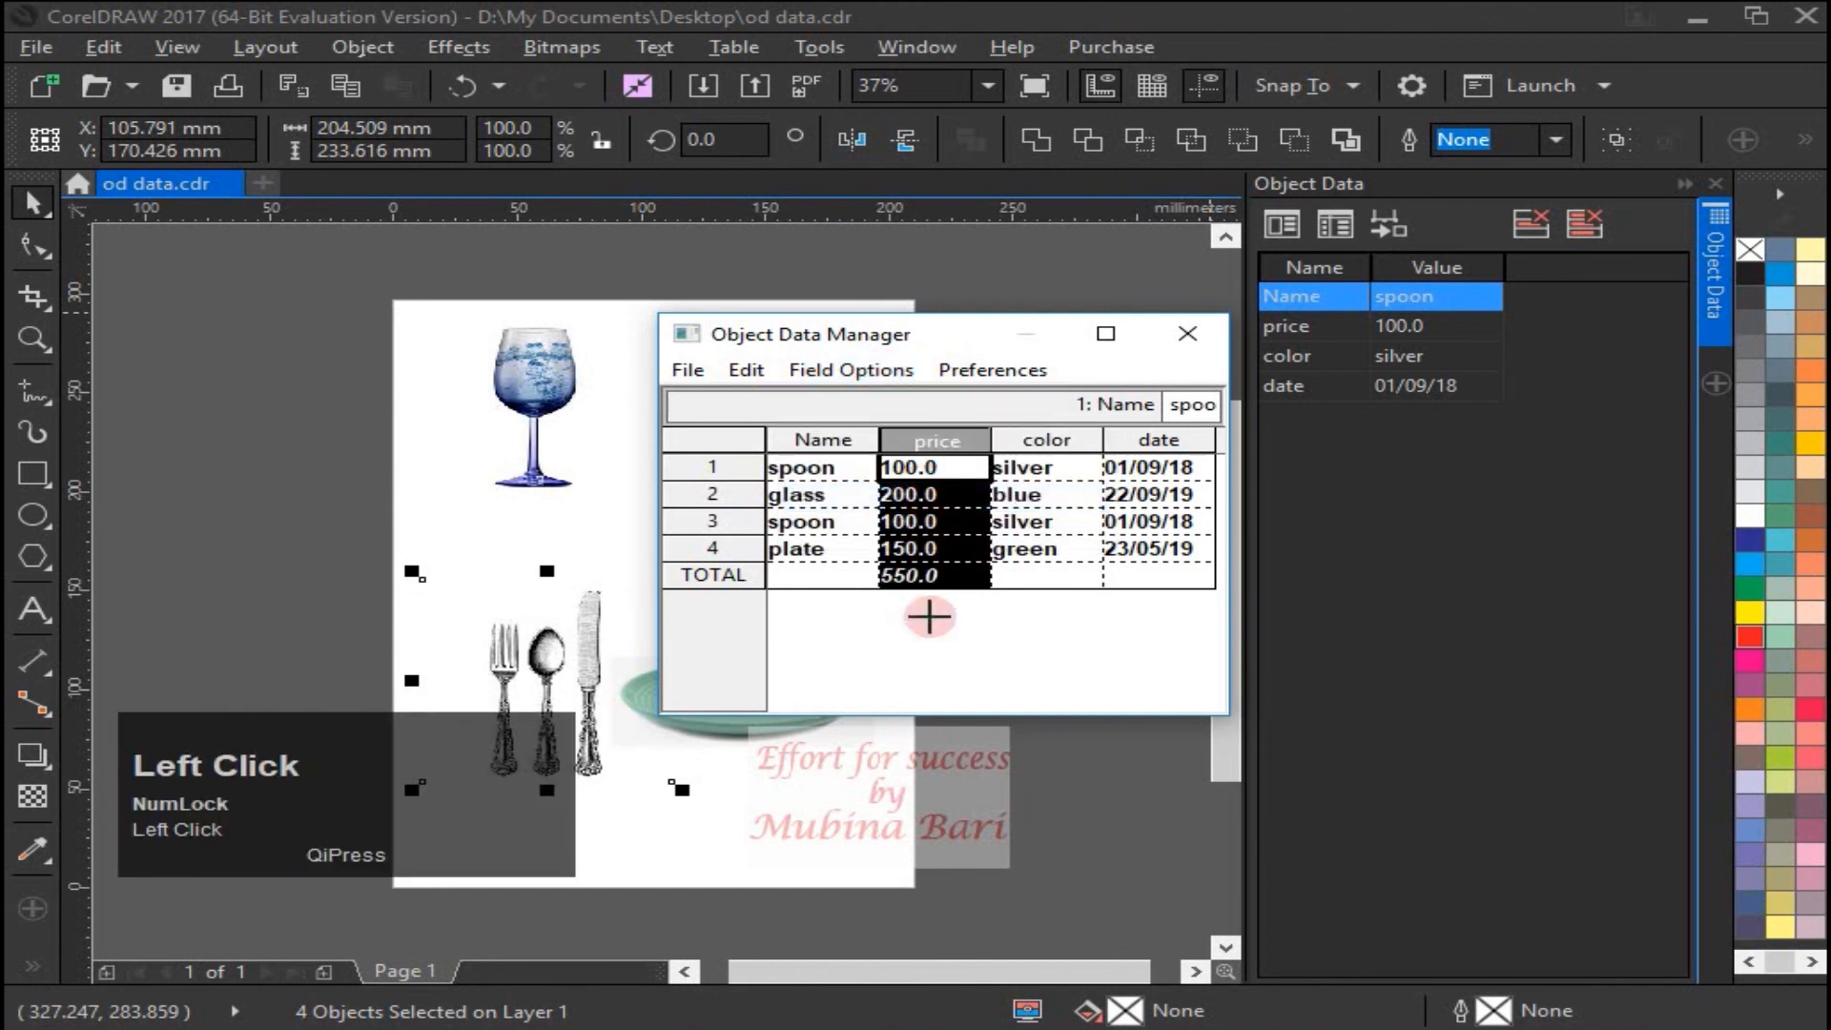
{"action": "left_click", "coordinate": [930, 646]}
{"action": "left_click", "coordinate": [939, 582]}
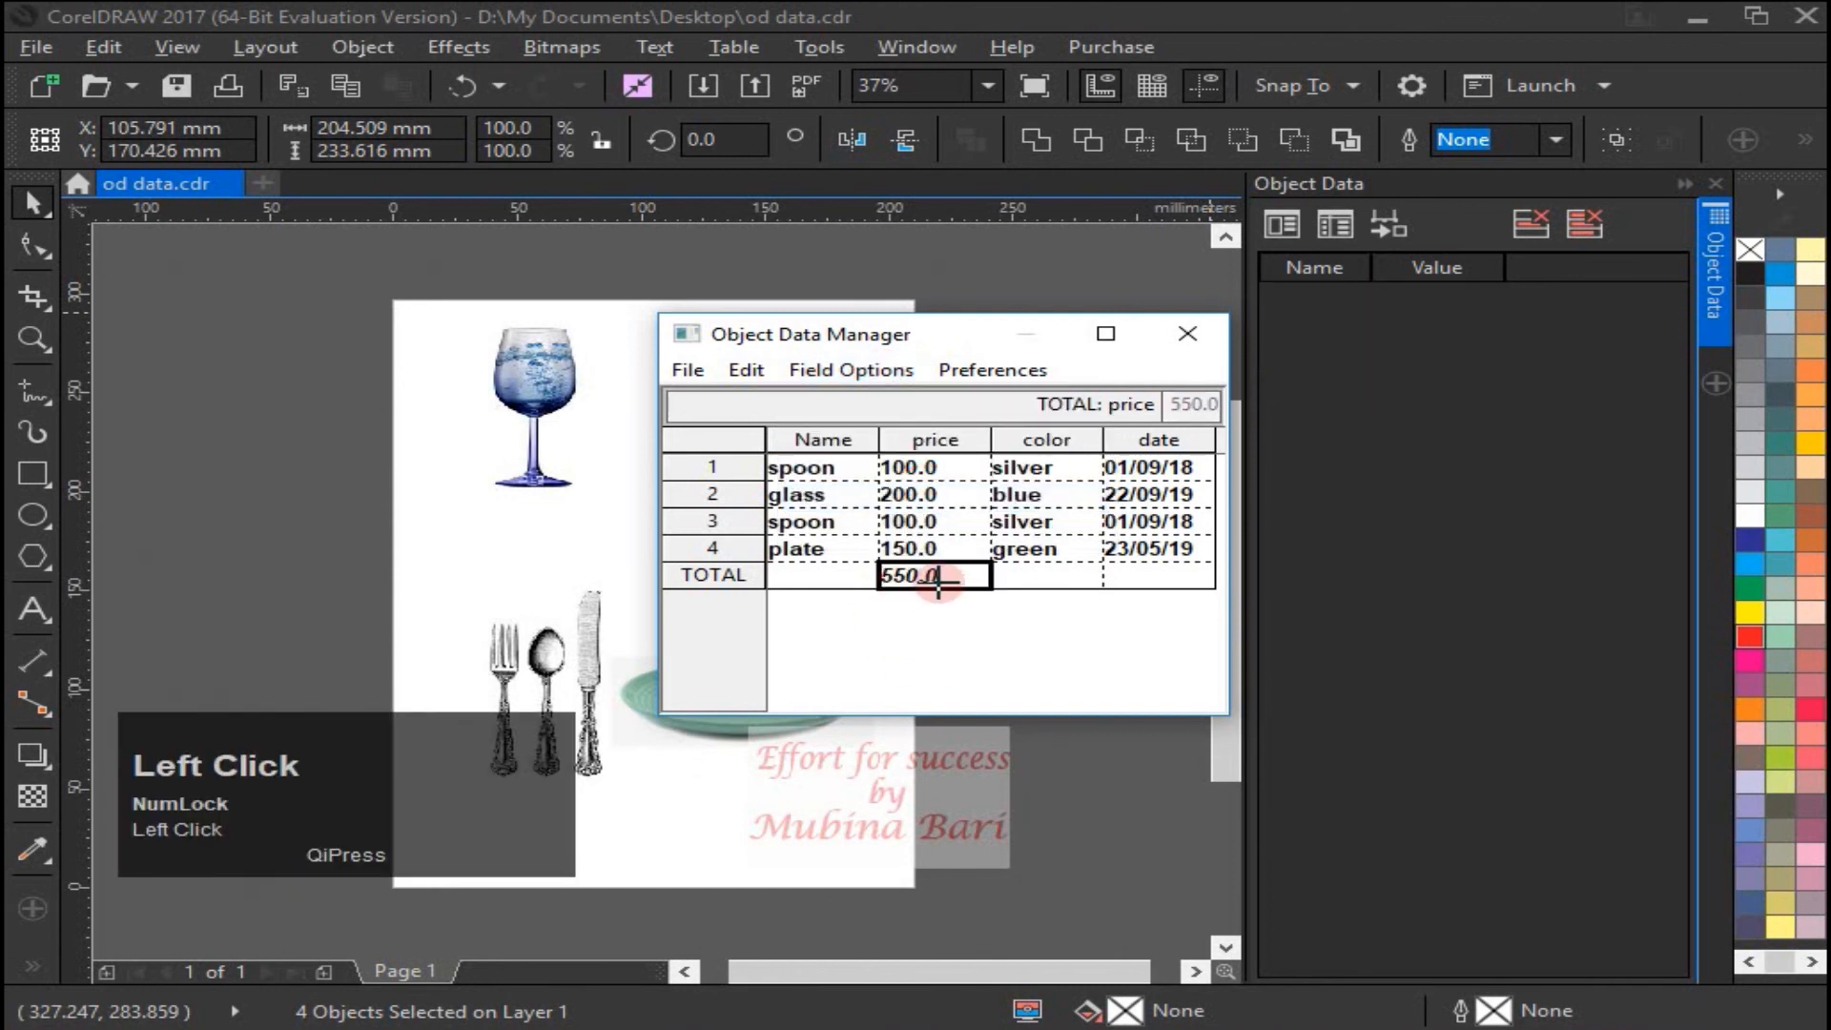
- Look through the Object Data Manager's page setup, printing and field commands, and close the manager
{"action": "left_click", "coordinate": [683, 376]}
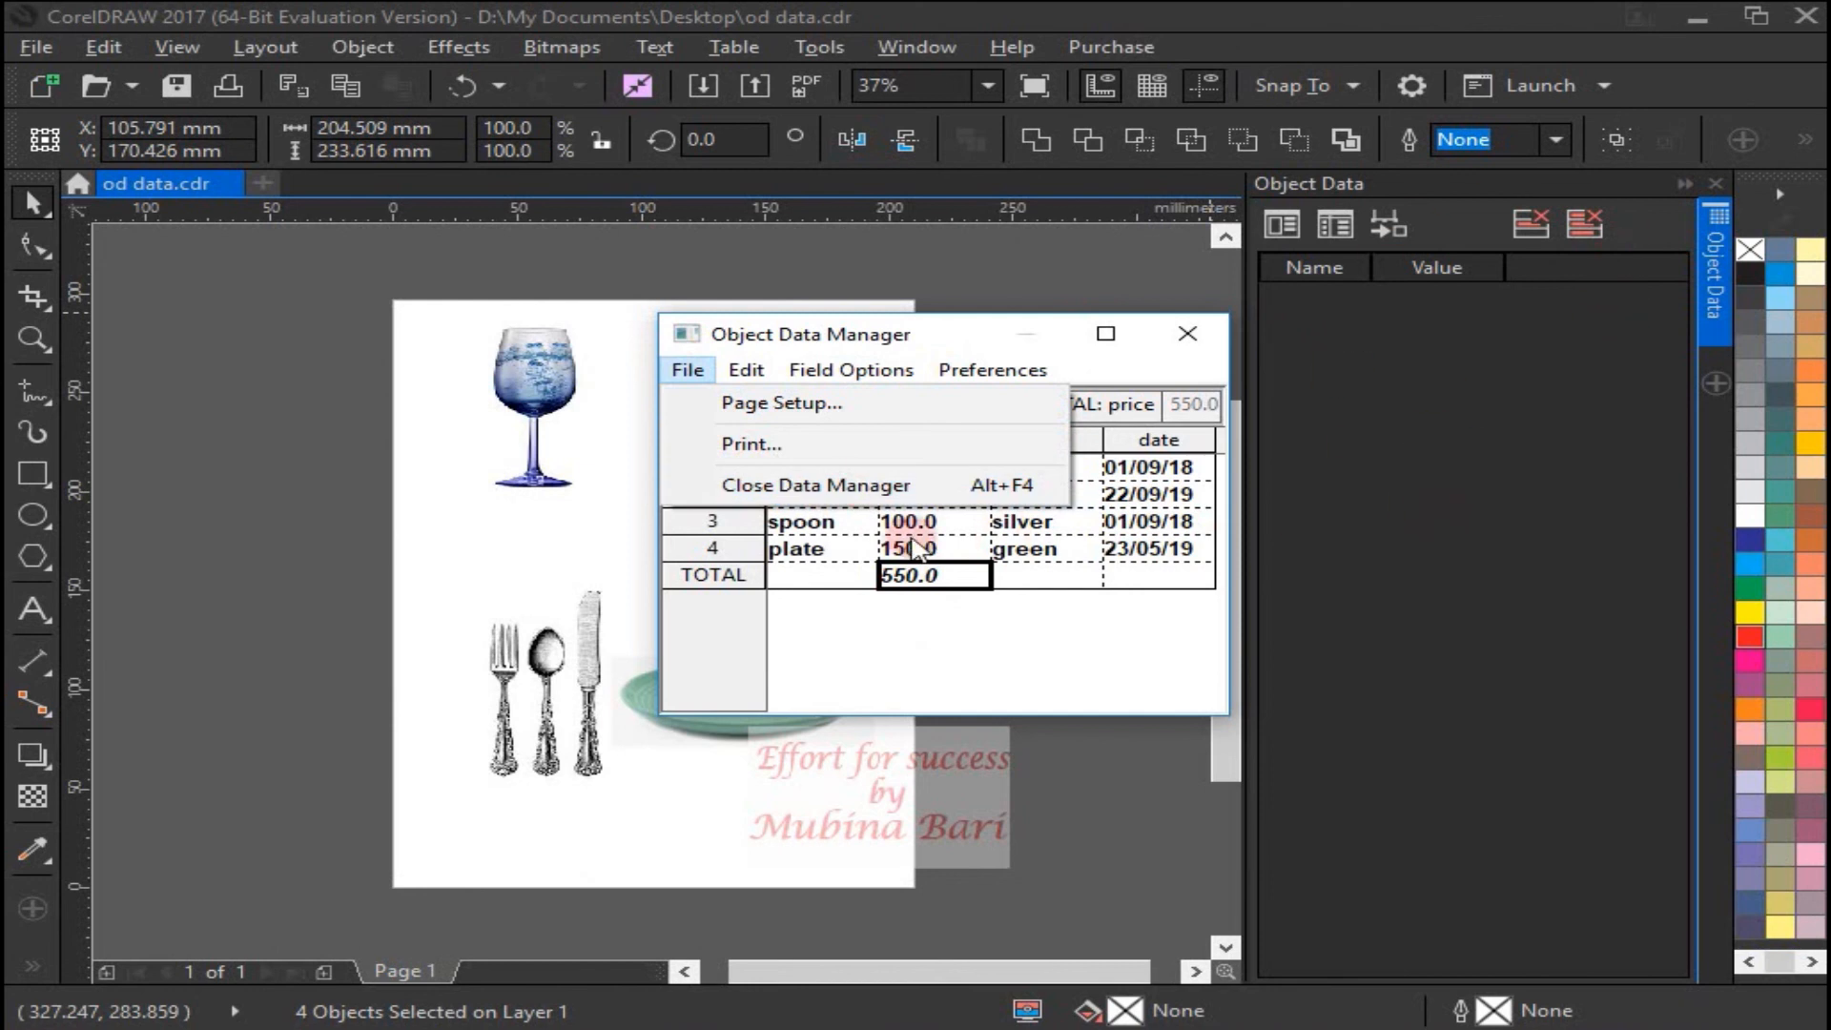
{"action": "mouse_move", "coordinate": [852, 369]}
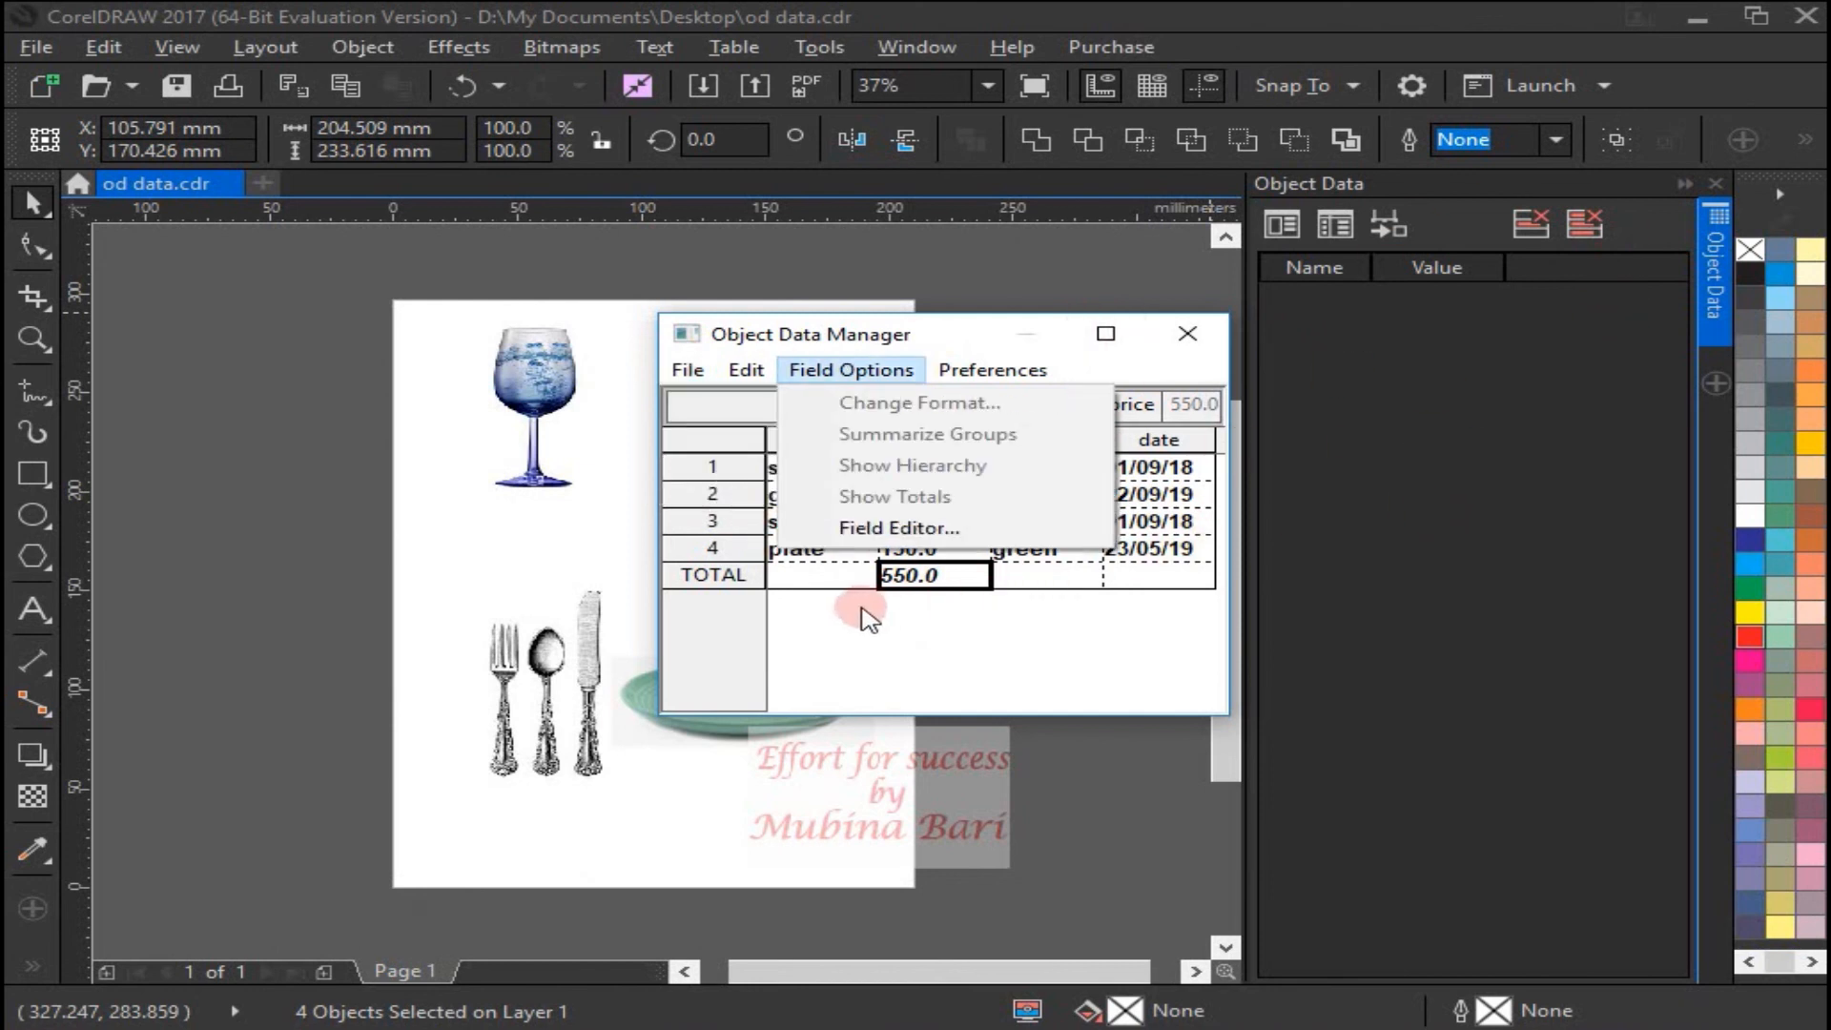
{"action": "mouse_move", "coordinate": [725, 370]}
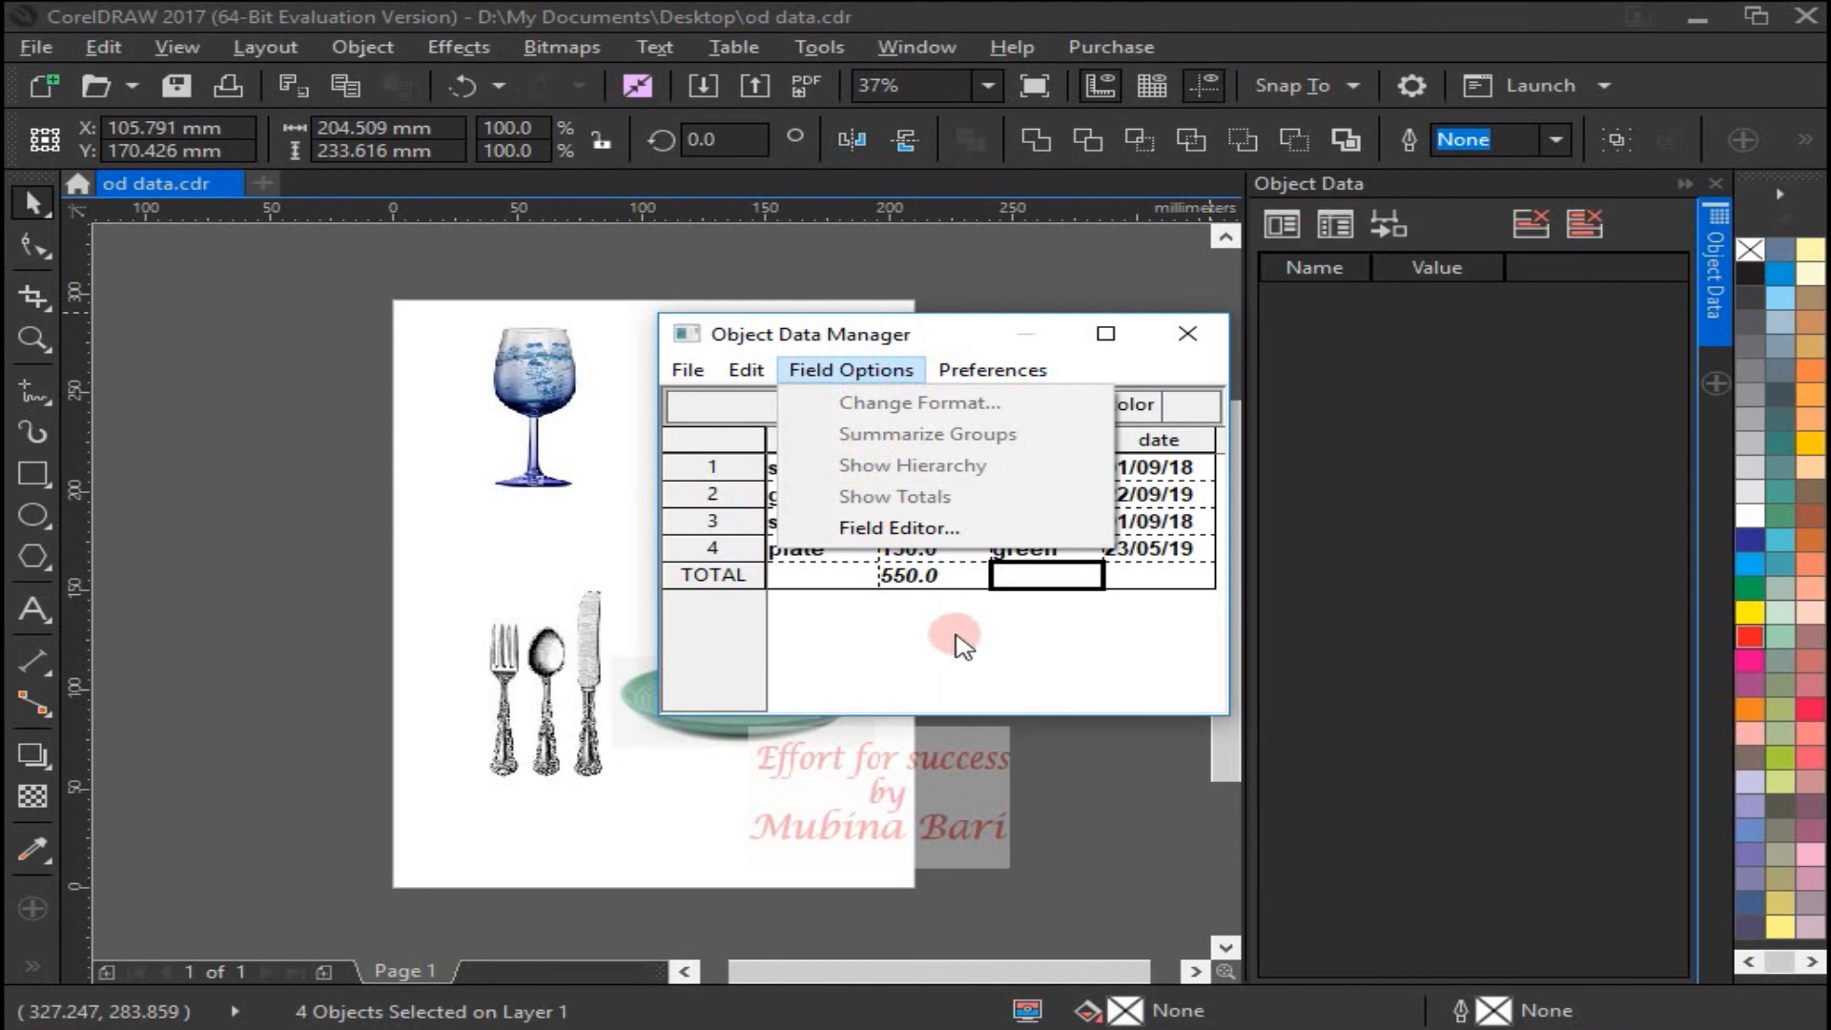
{"action": "left_click", "coordinate": [952, 630]}
{"action": "left_click", "coordinate": [1188, 336]}
{"action": "left_click", "coordinate": [1663, 518]}
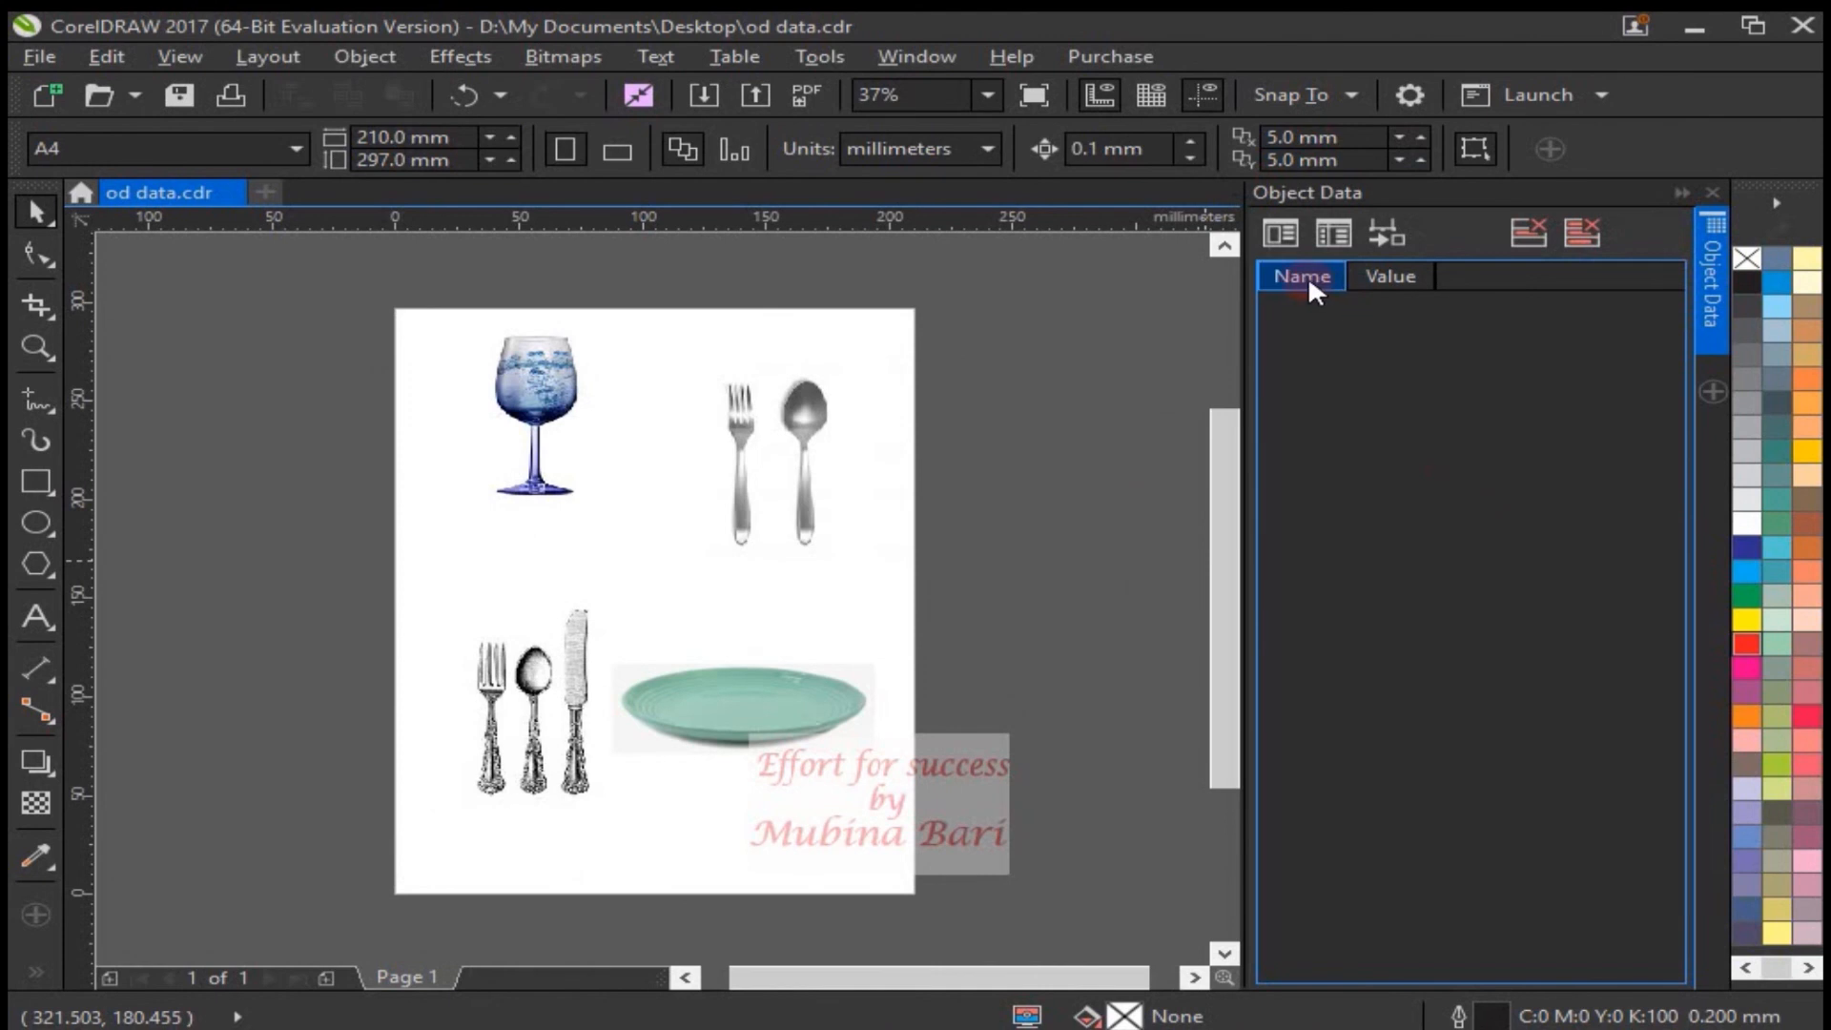
{"action": "left_click", "coordinate": [1149, 347]}
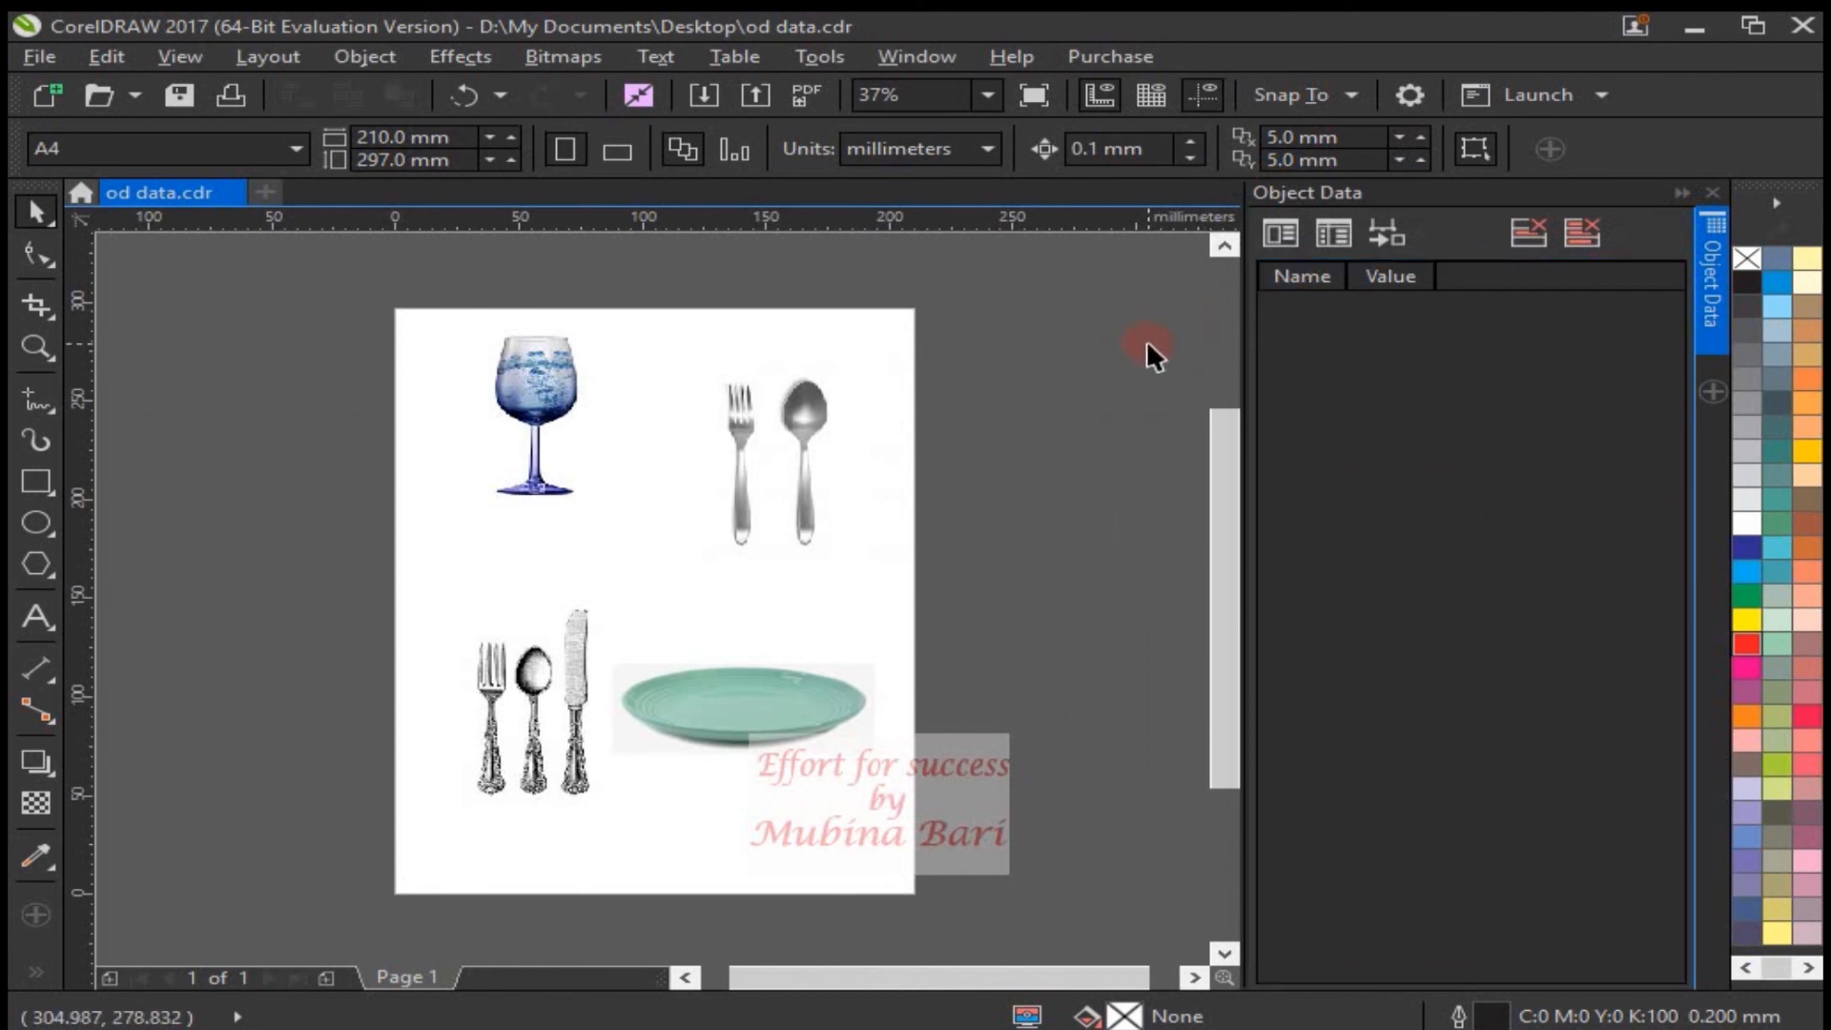
{"action": "left_click", "coordinate": [804, 473]}
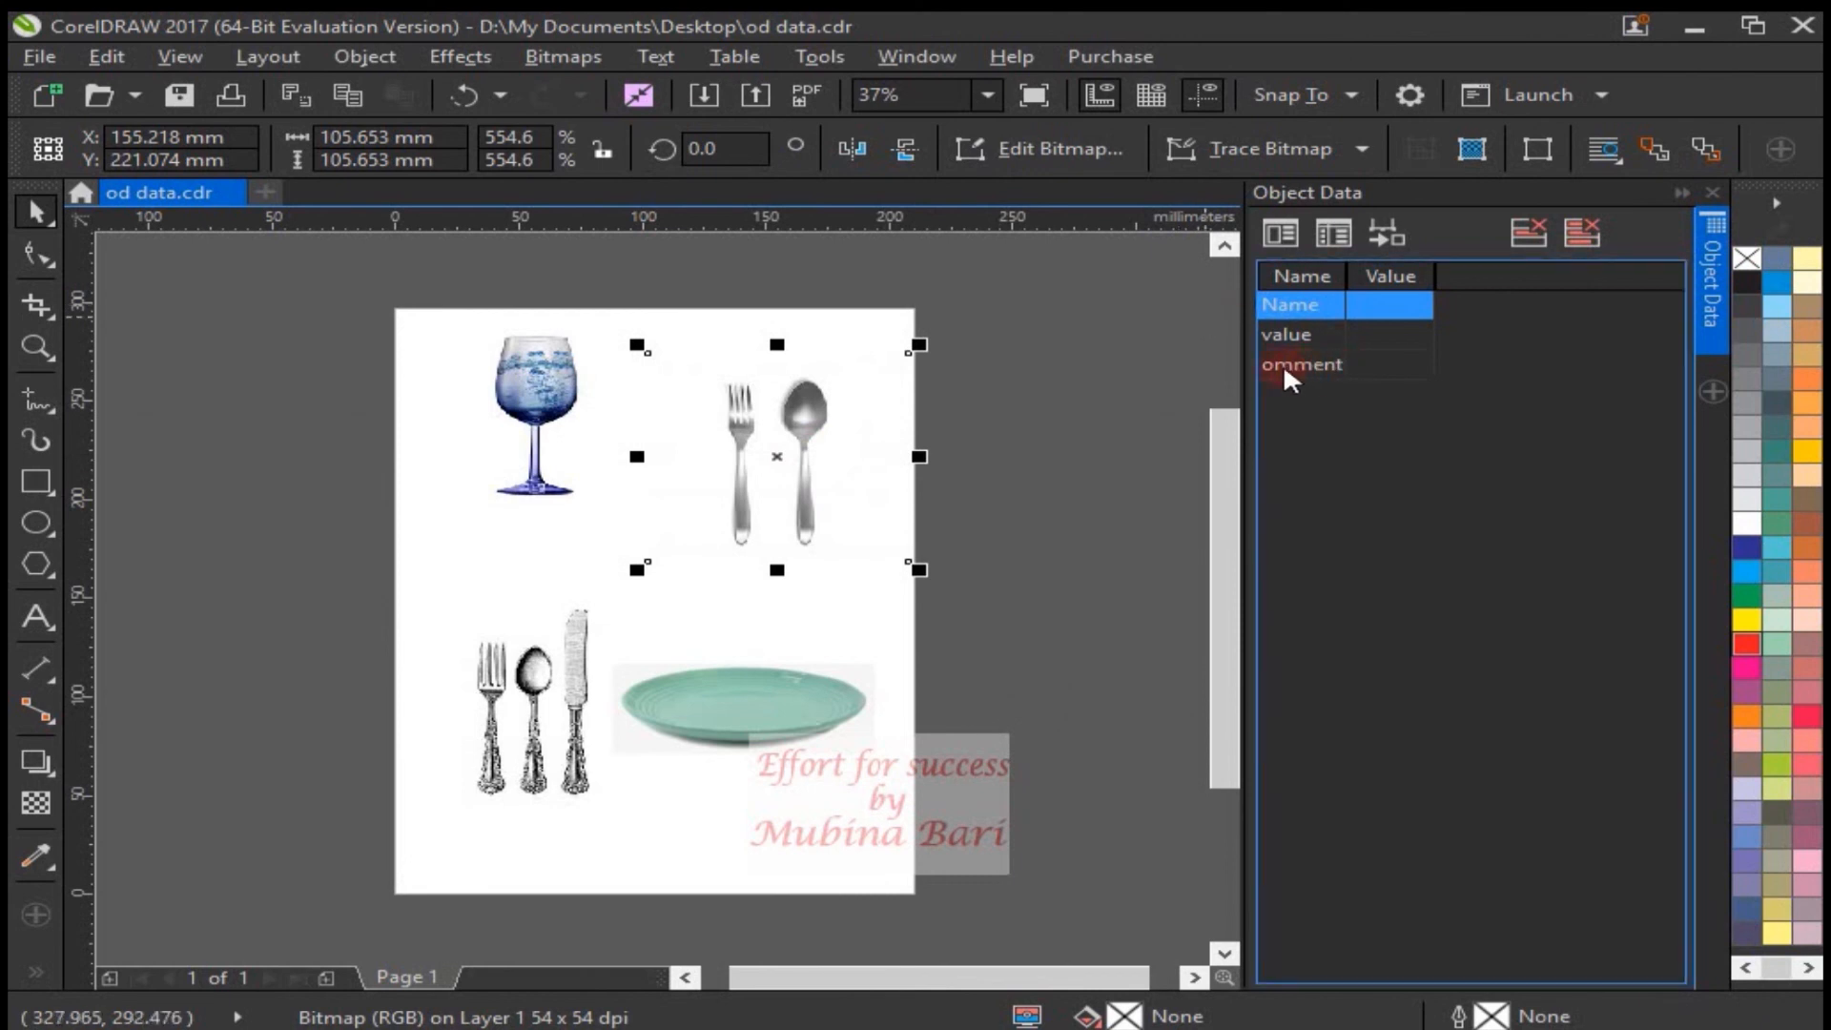
{"action": "left_click", "coordinate": [1300, 372]}
{"action": "left_click", "coordinate": [1004, 474]}
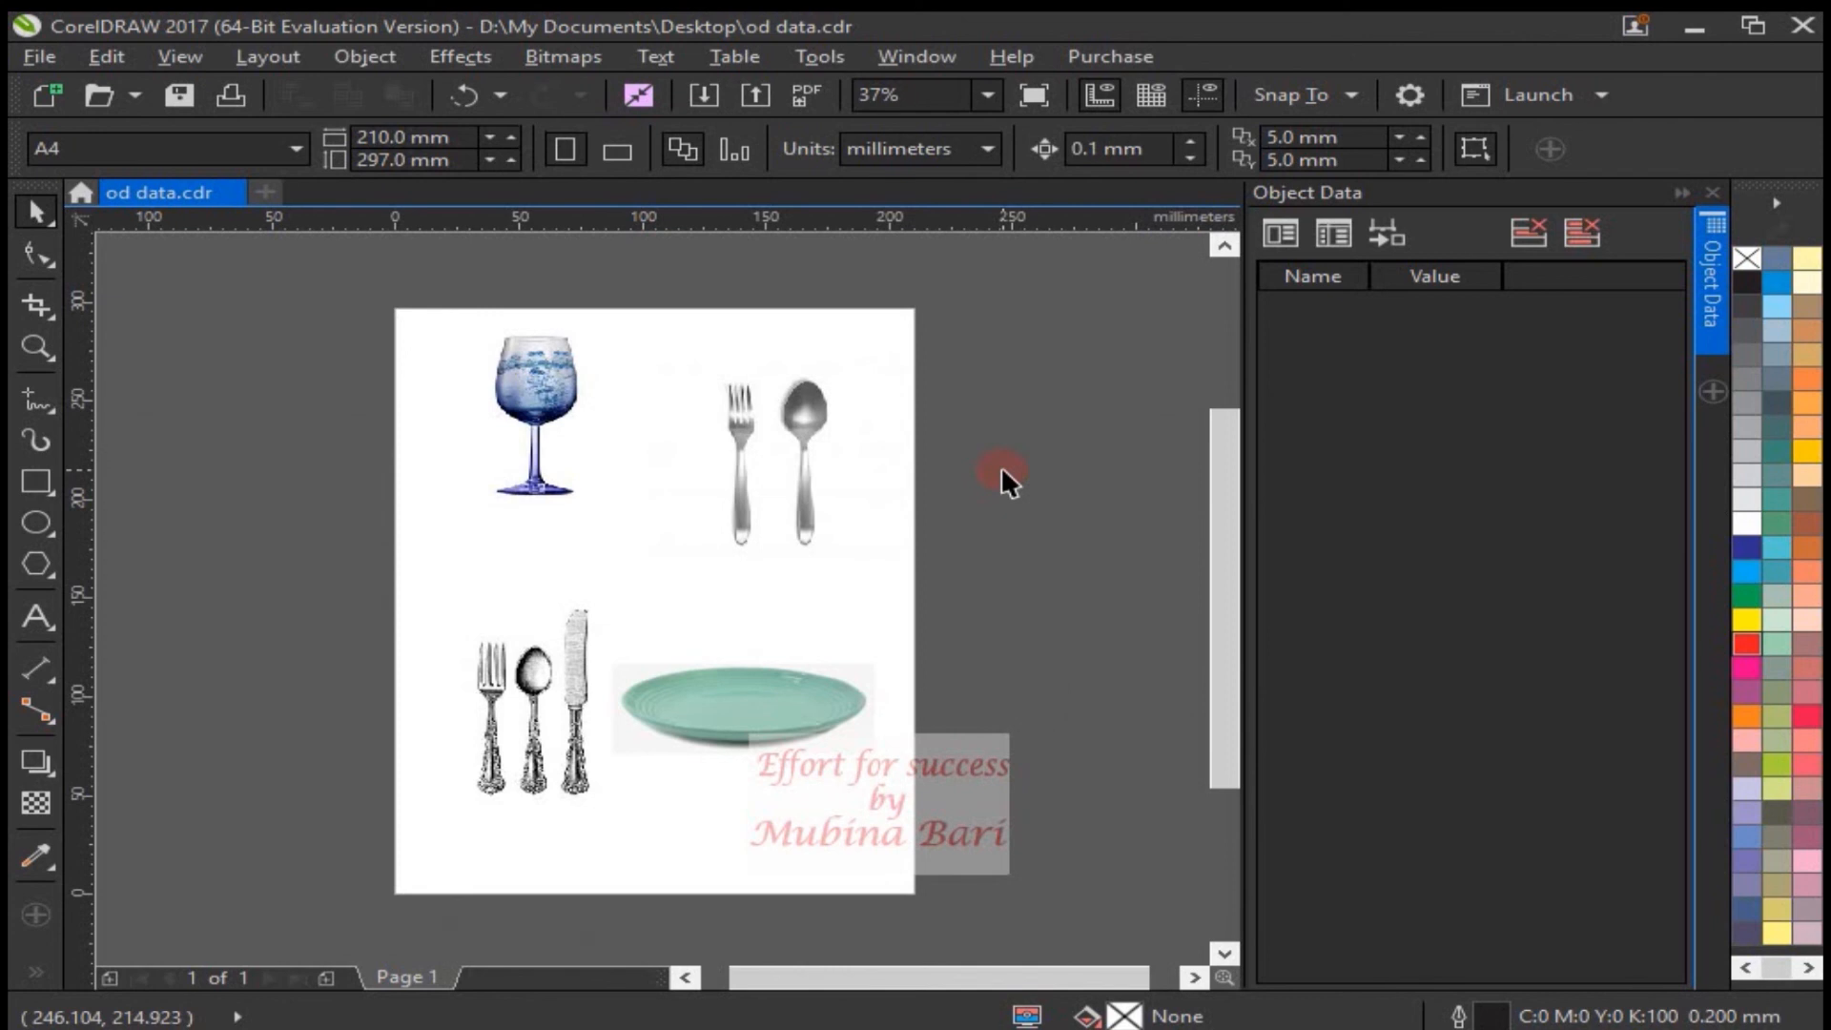
- Clear only the price field's data from the fork-and-spoon bitmap, and undo the clearing
{"action": "left_click", "coordinate": [804, 419]}
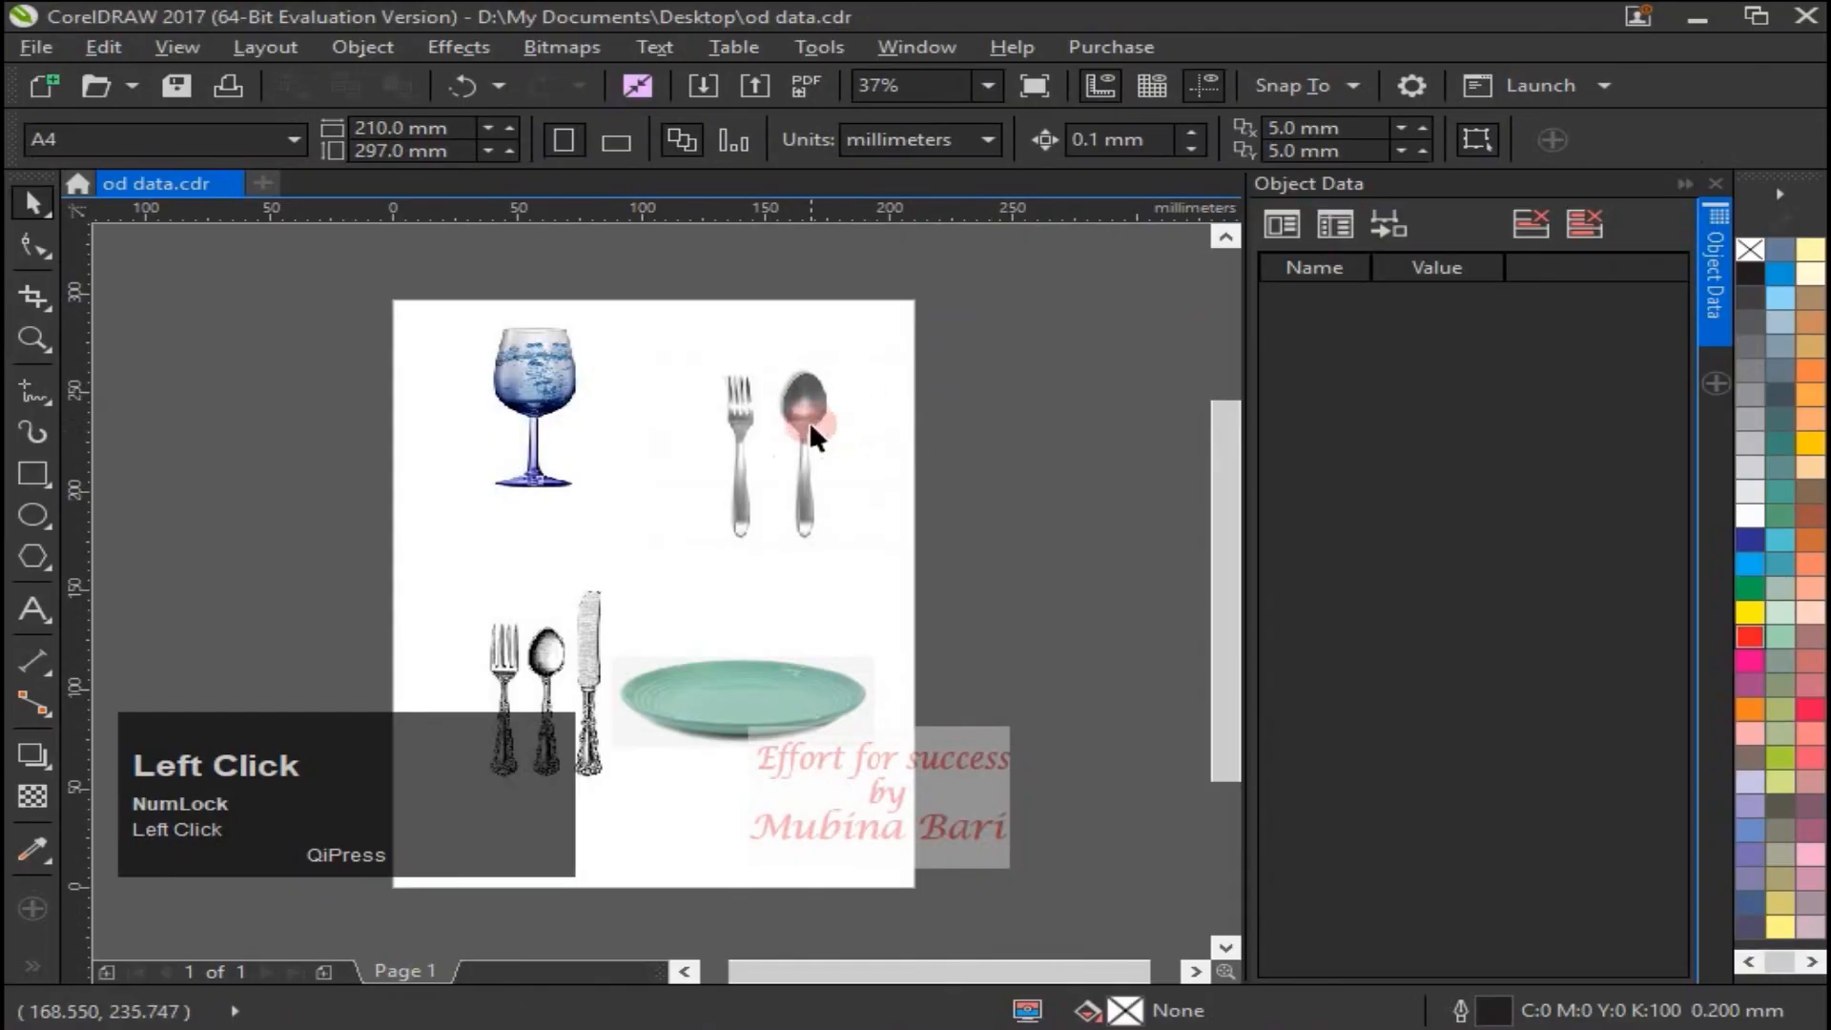
{"action": "left_click", "coordinate": [1301, 313]}
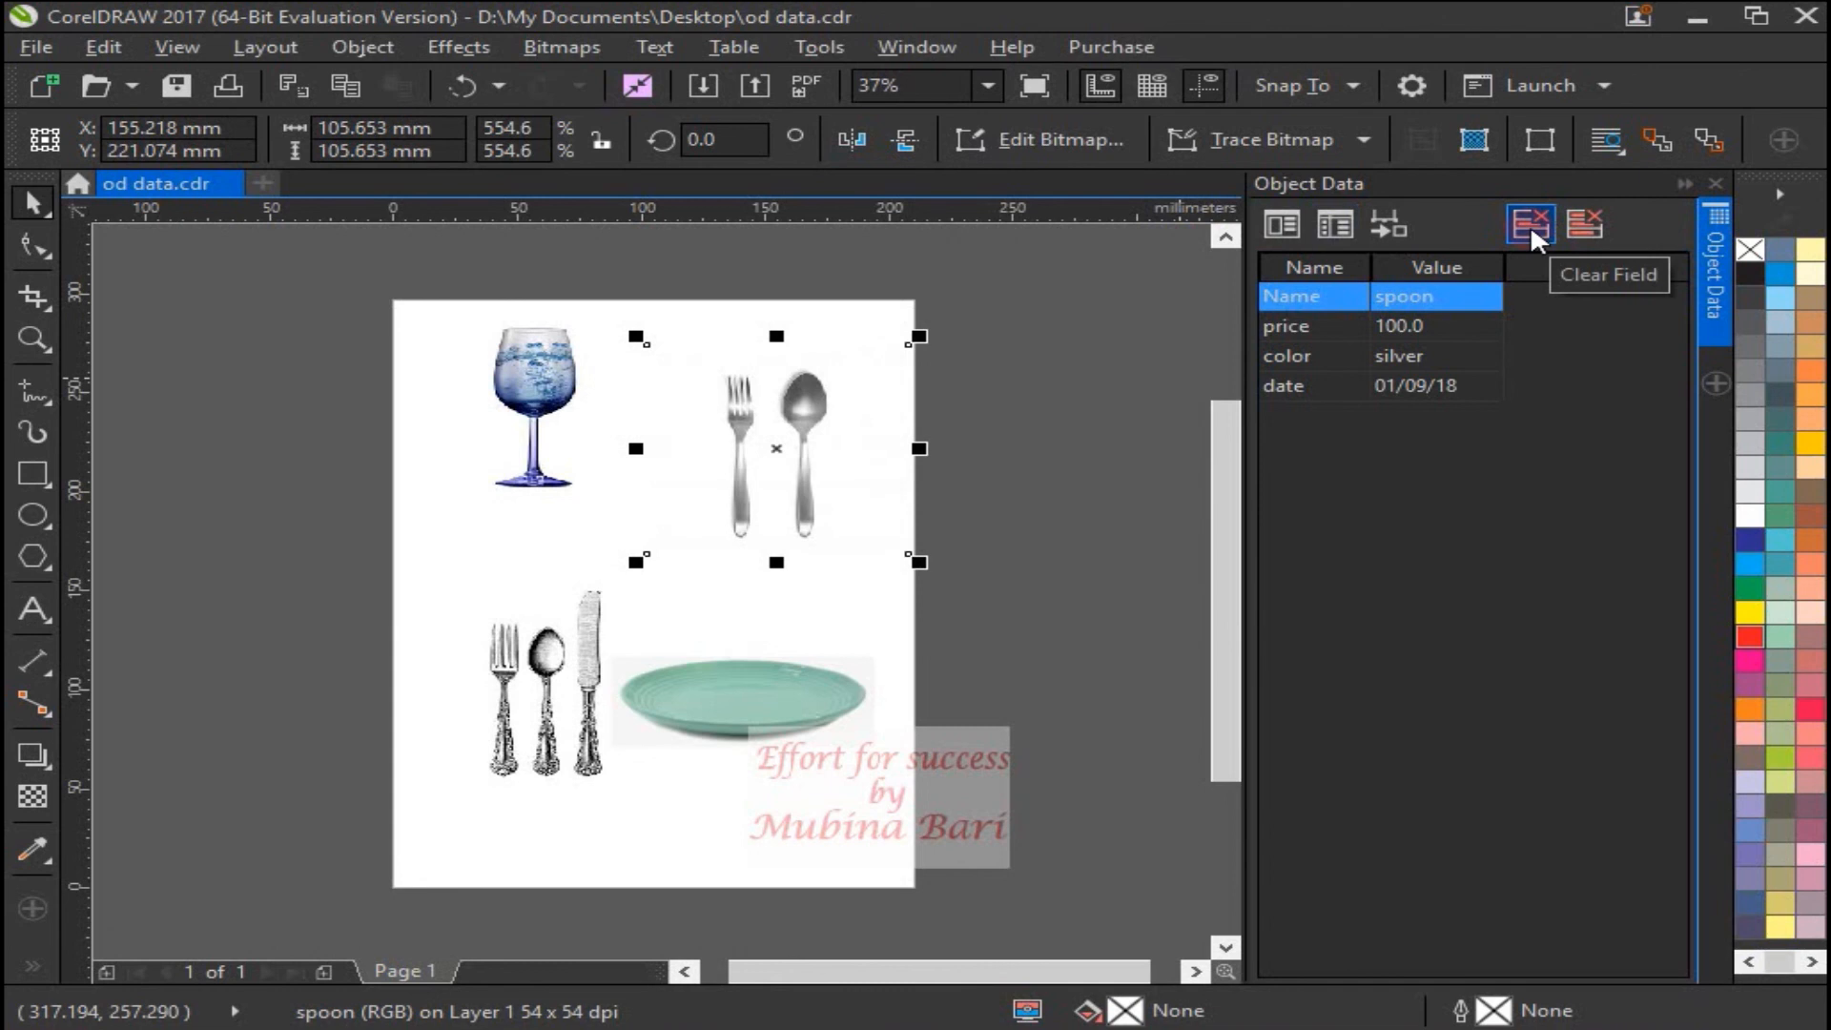
{"action": "left_click", "coordinate": [1402, 335]}
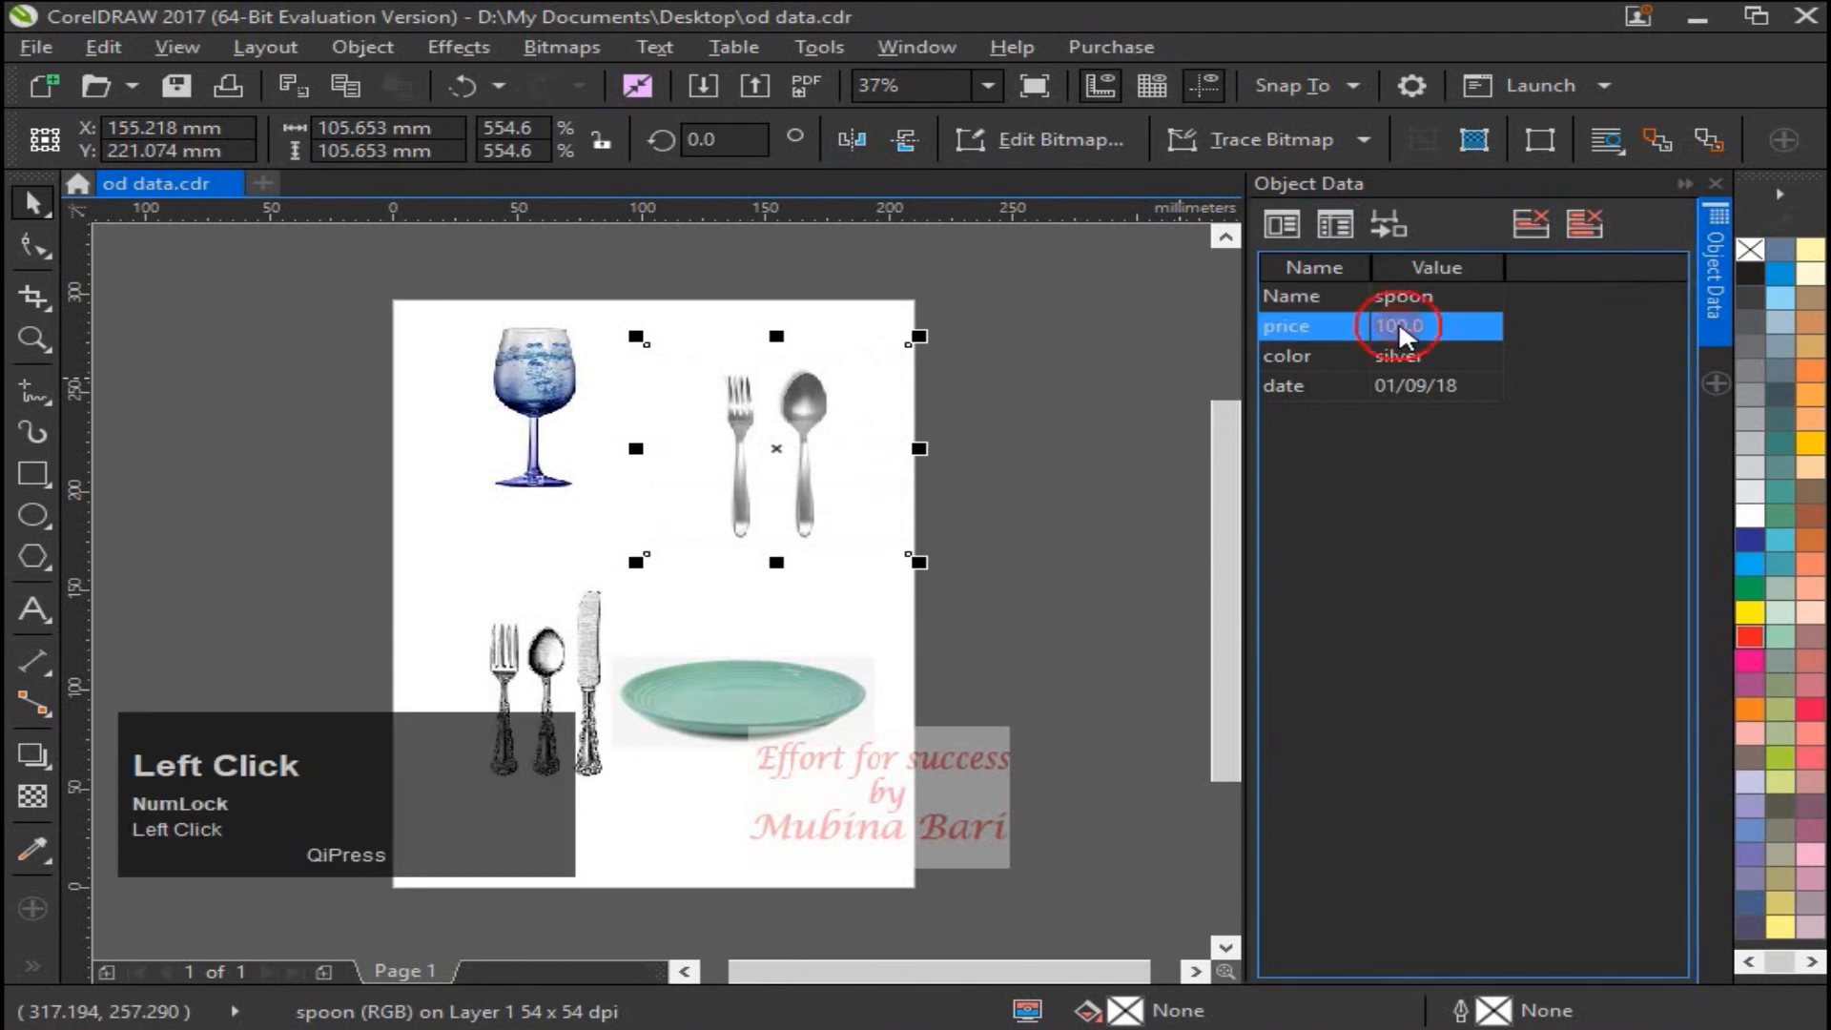
{"action": "left_click", "coordinate": [1537, 231]}
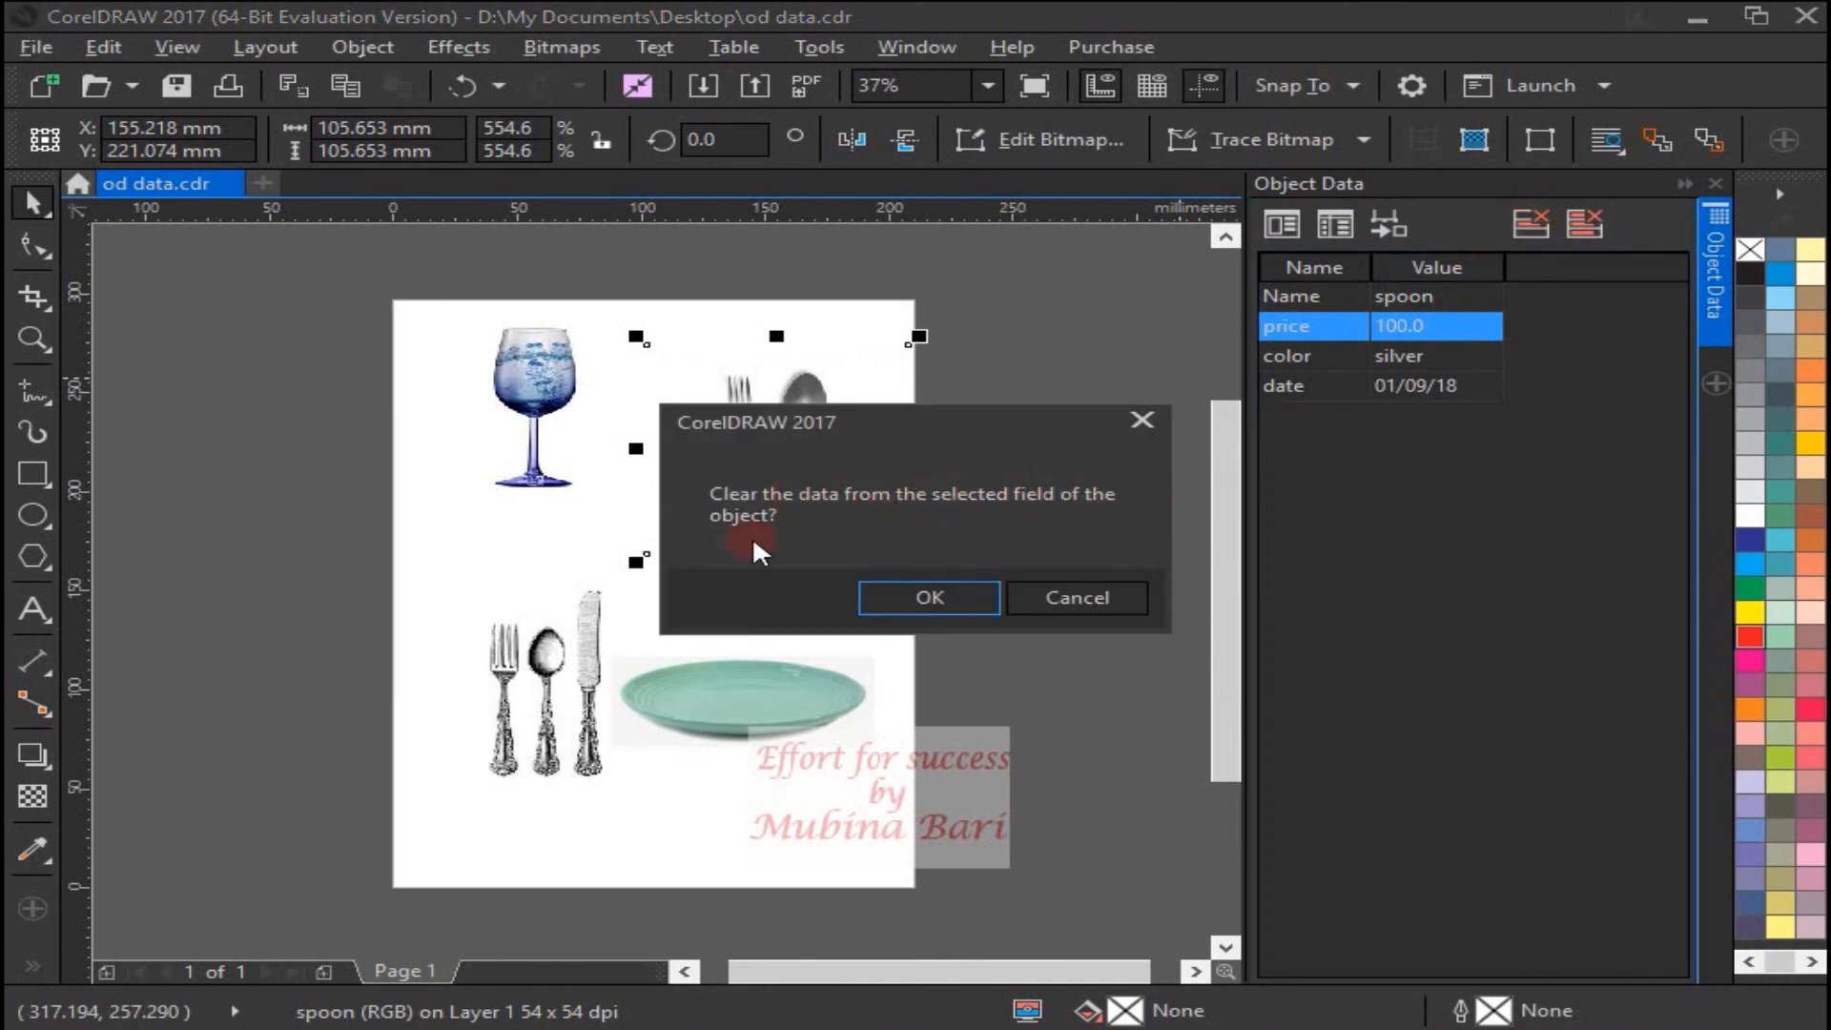
{"action": "left_click", "coordinate": [961, 608]}
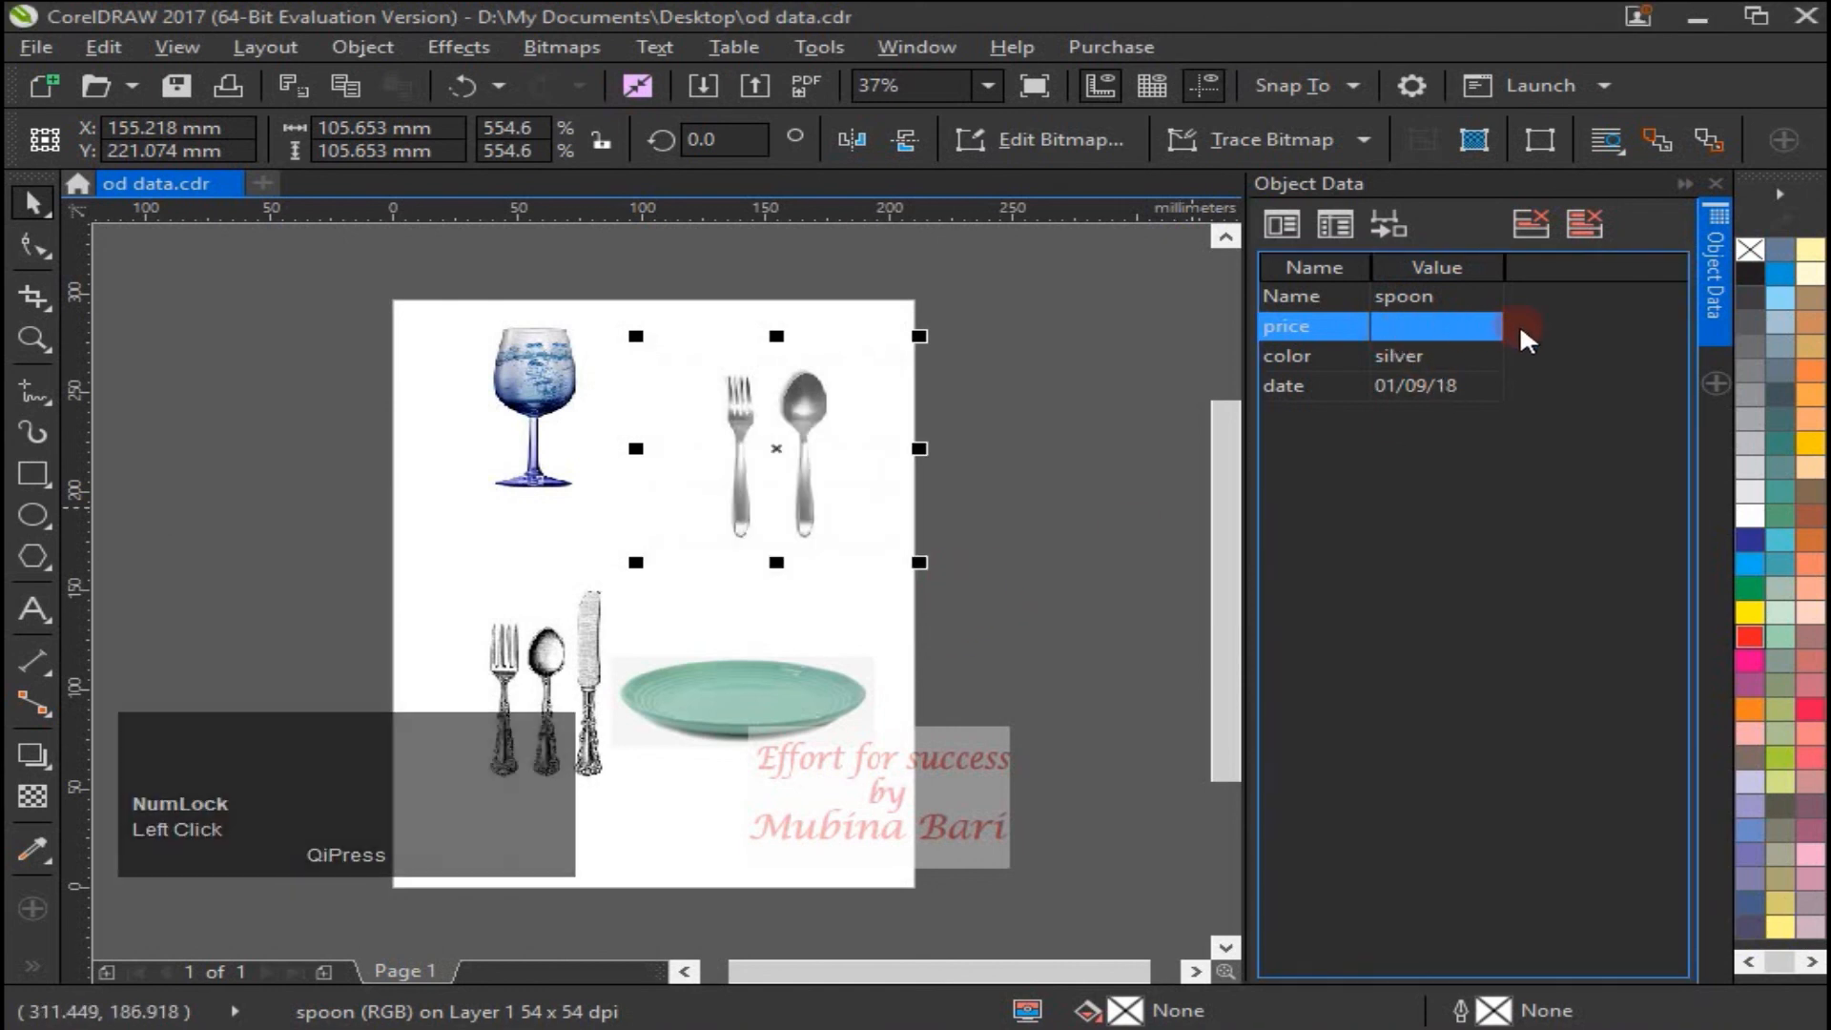
{"action": "key", "text": "ctrl+z"}
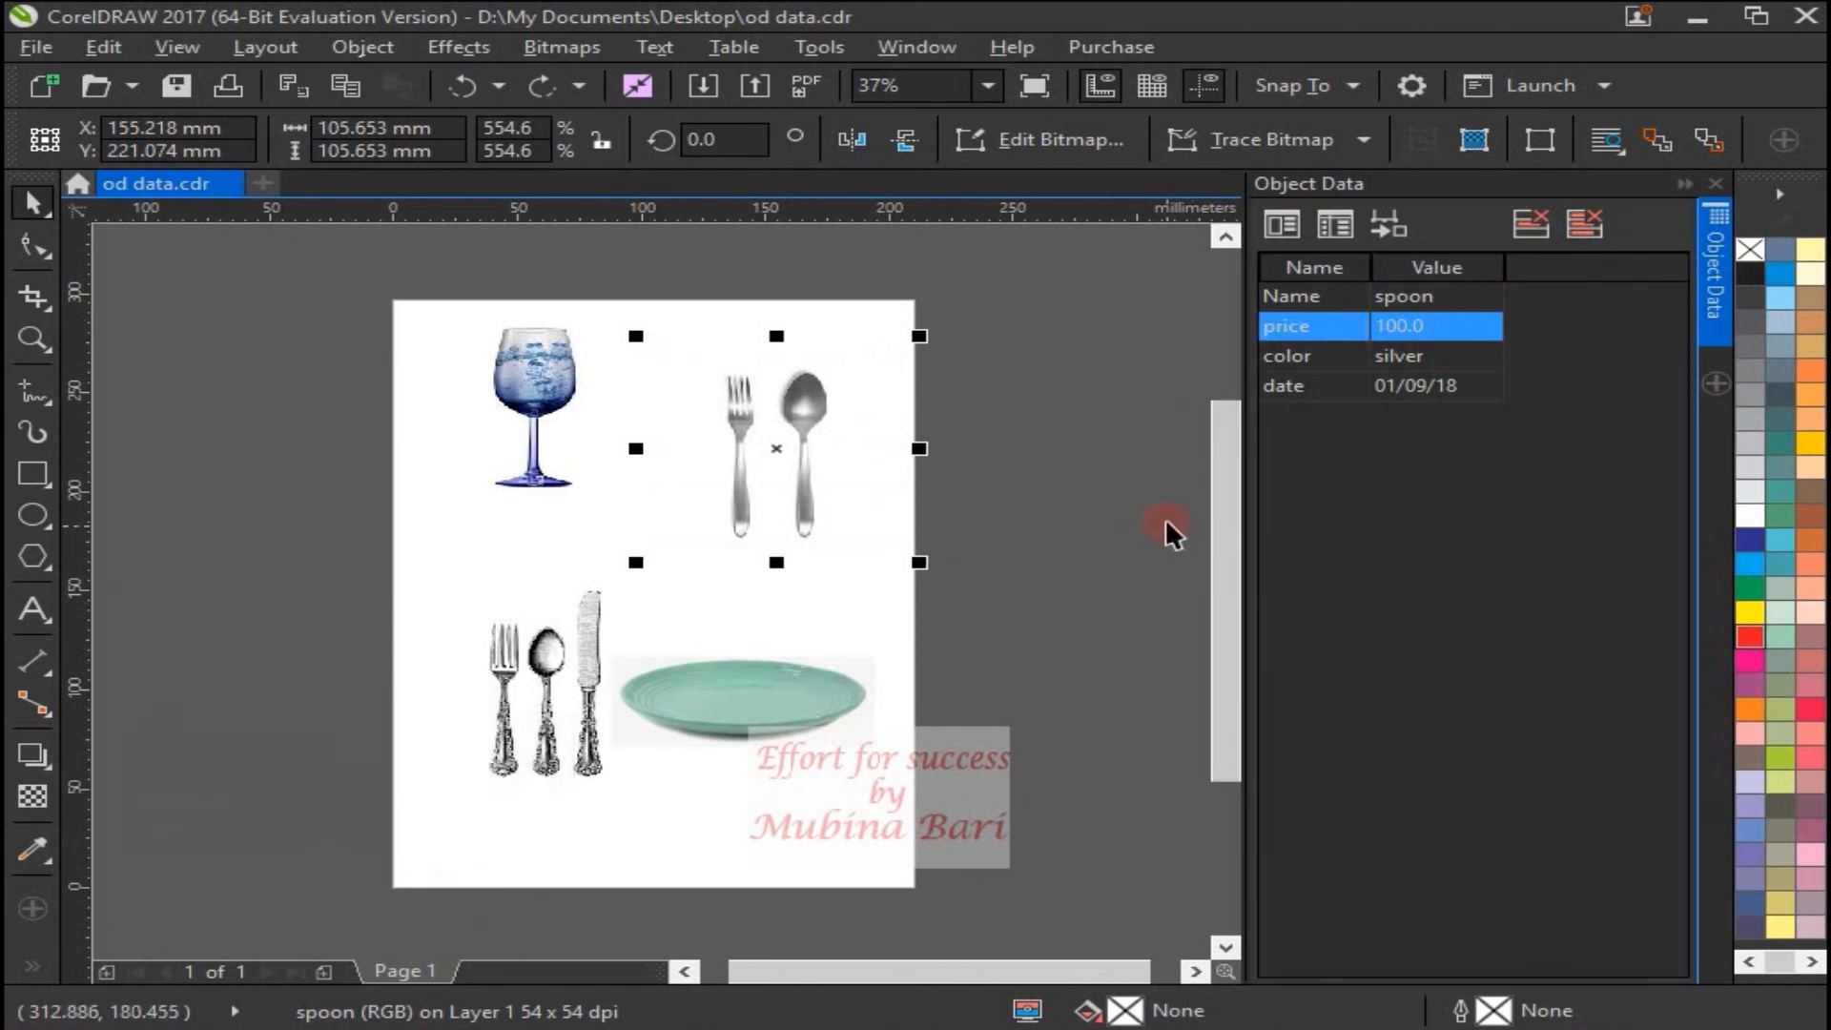
- Clear all object data from the selected fork-and-spoon bitmap and confirm the removal
{"action": "left_click", "coordinate": [1596, 225]}
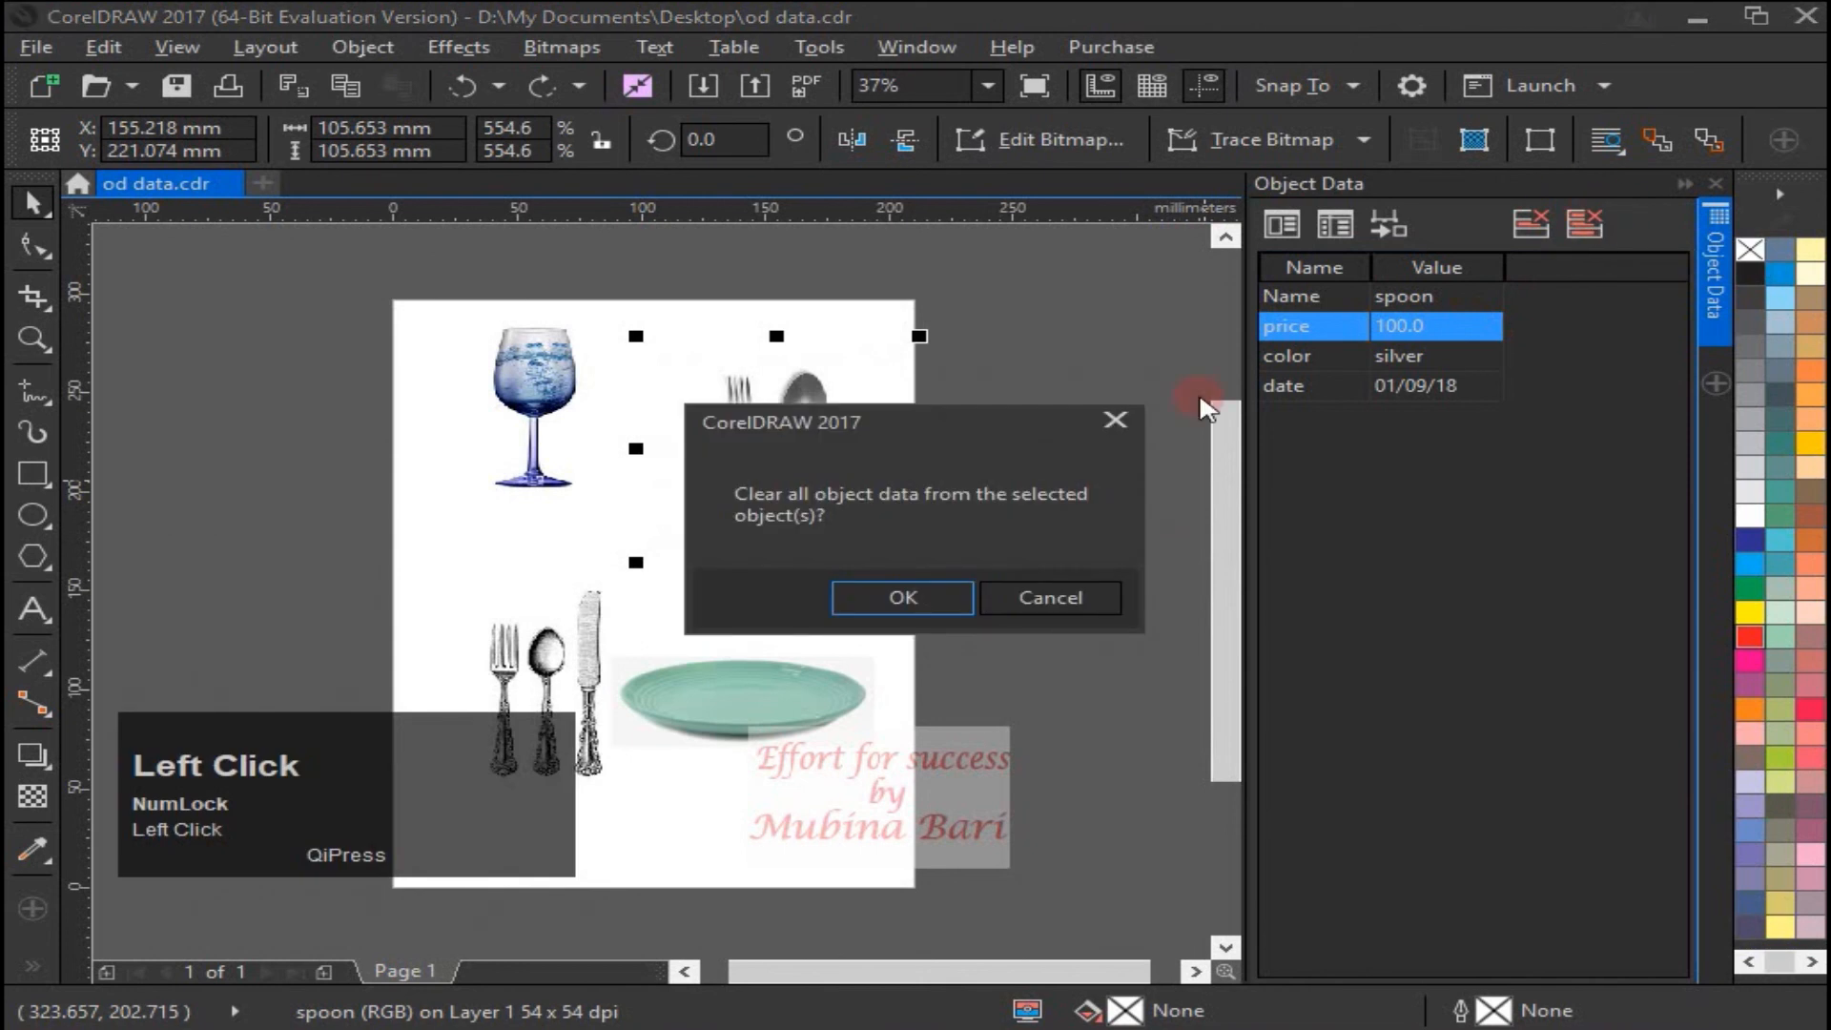
{"action": "left_click", "coordinate": [864, 599]}
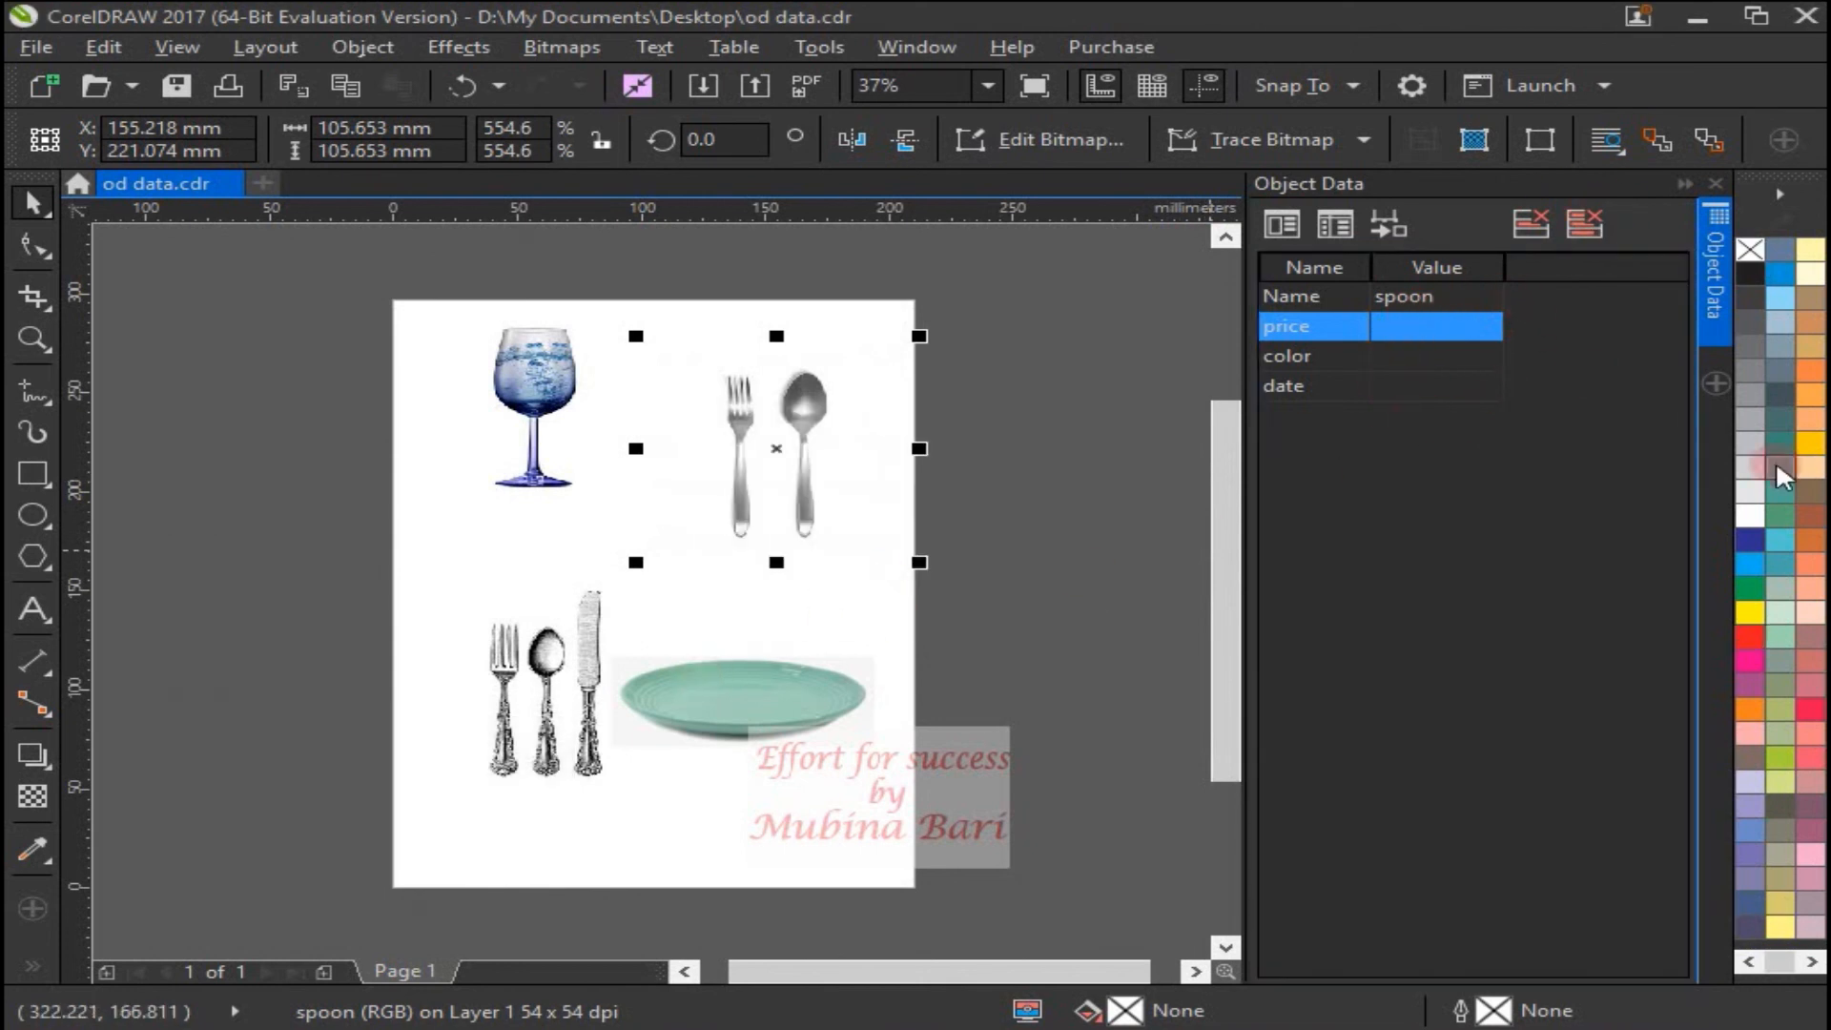
- Undo the clearing of the fork-and-spoon bitmap's object data and open the Object Data Field Editor
{"action": "key", "text": "ctrl+z"}
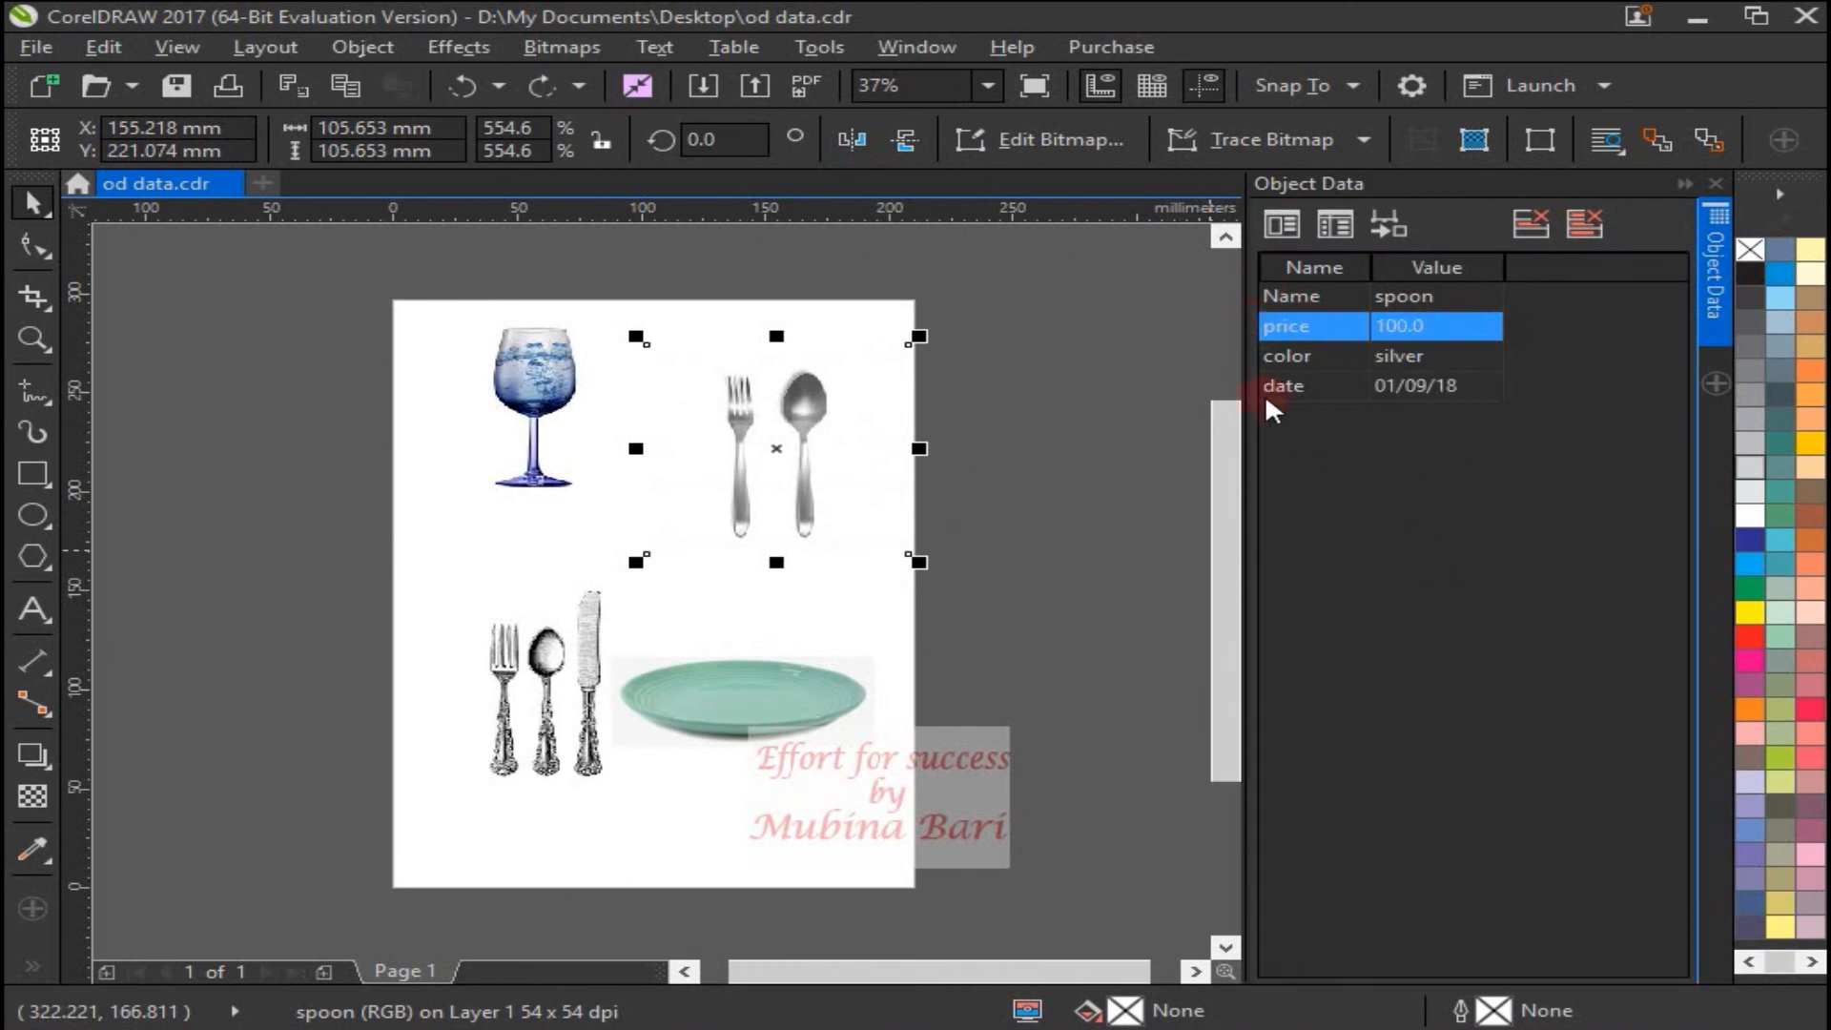
{"action": "left_click", "coordinate": [1330, 225]}
{"action": "left_click", "coordinate": [776, 479]}
{"action": "left_click", "coordinate": [1066, 427]}
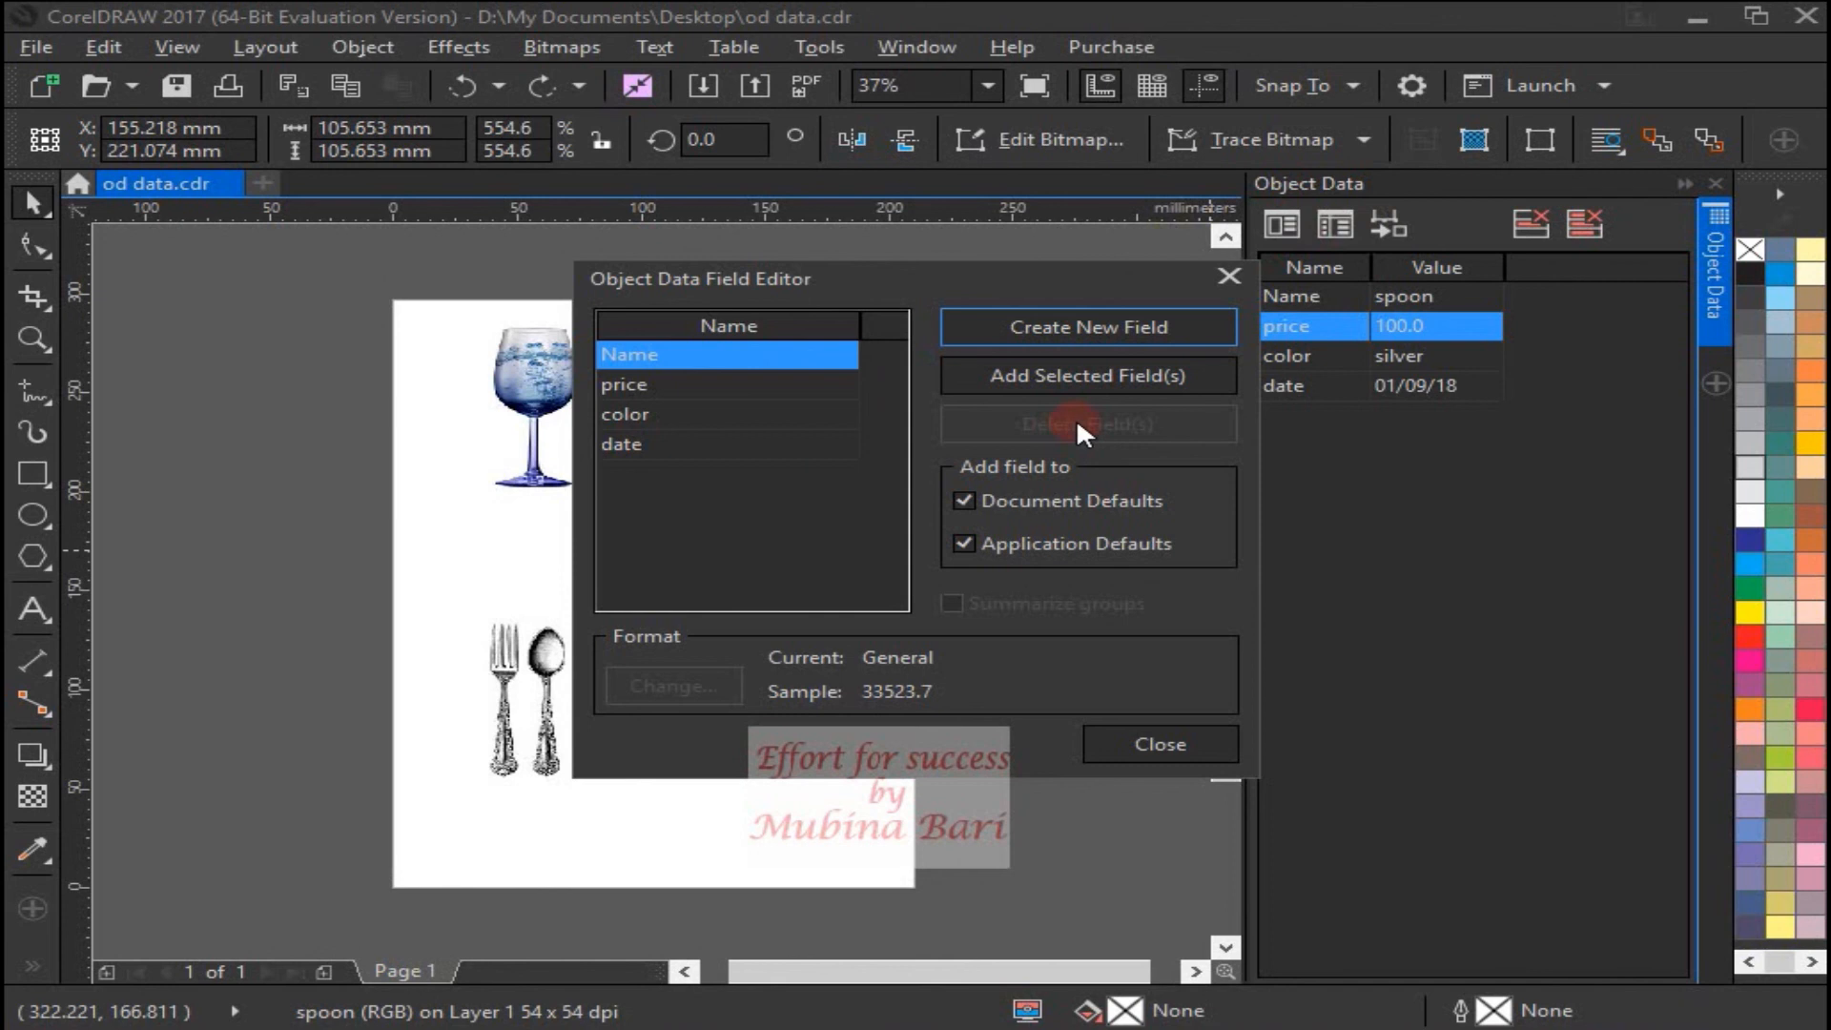
- Change the date field's format to dddd, MMMM dd, yyyy and widen the Value column of the object data
{"action": "left_click", "coordinate": [650, 468]}
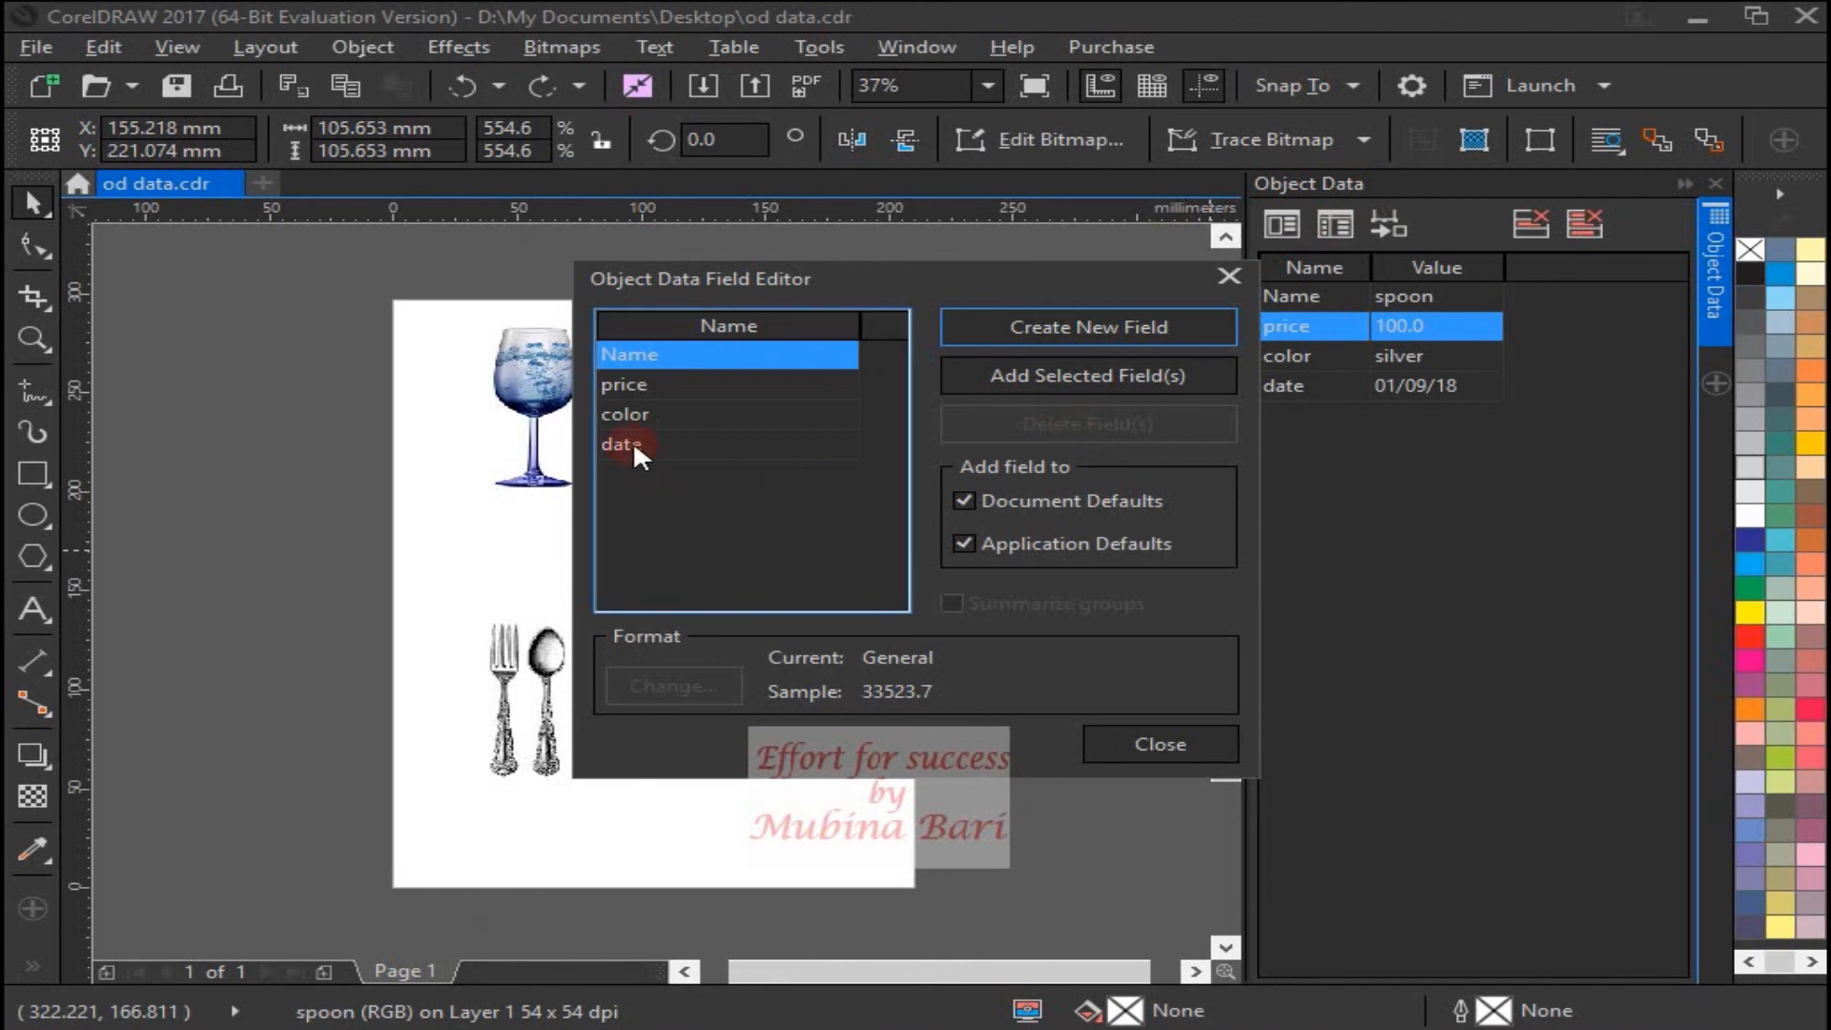
{"action": "left_click", "coordinate": [633, 446]}
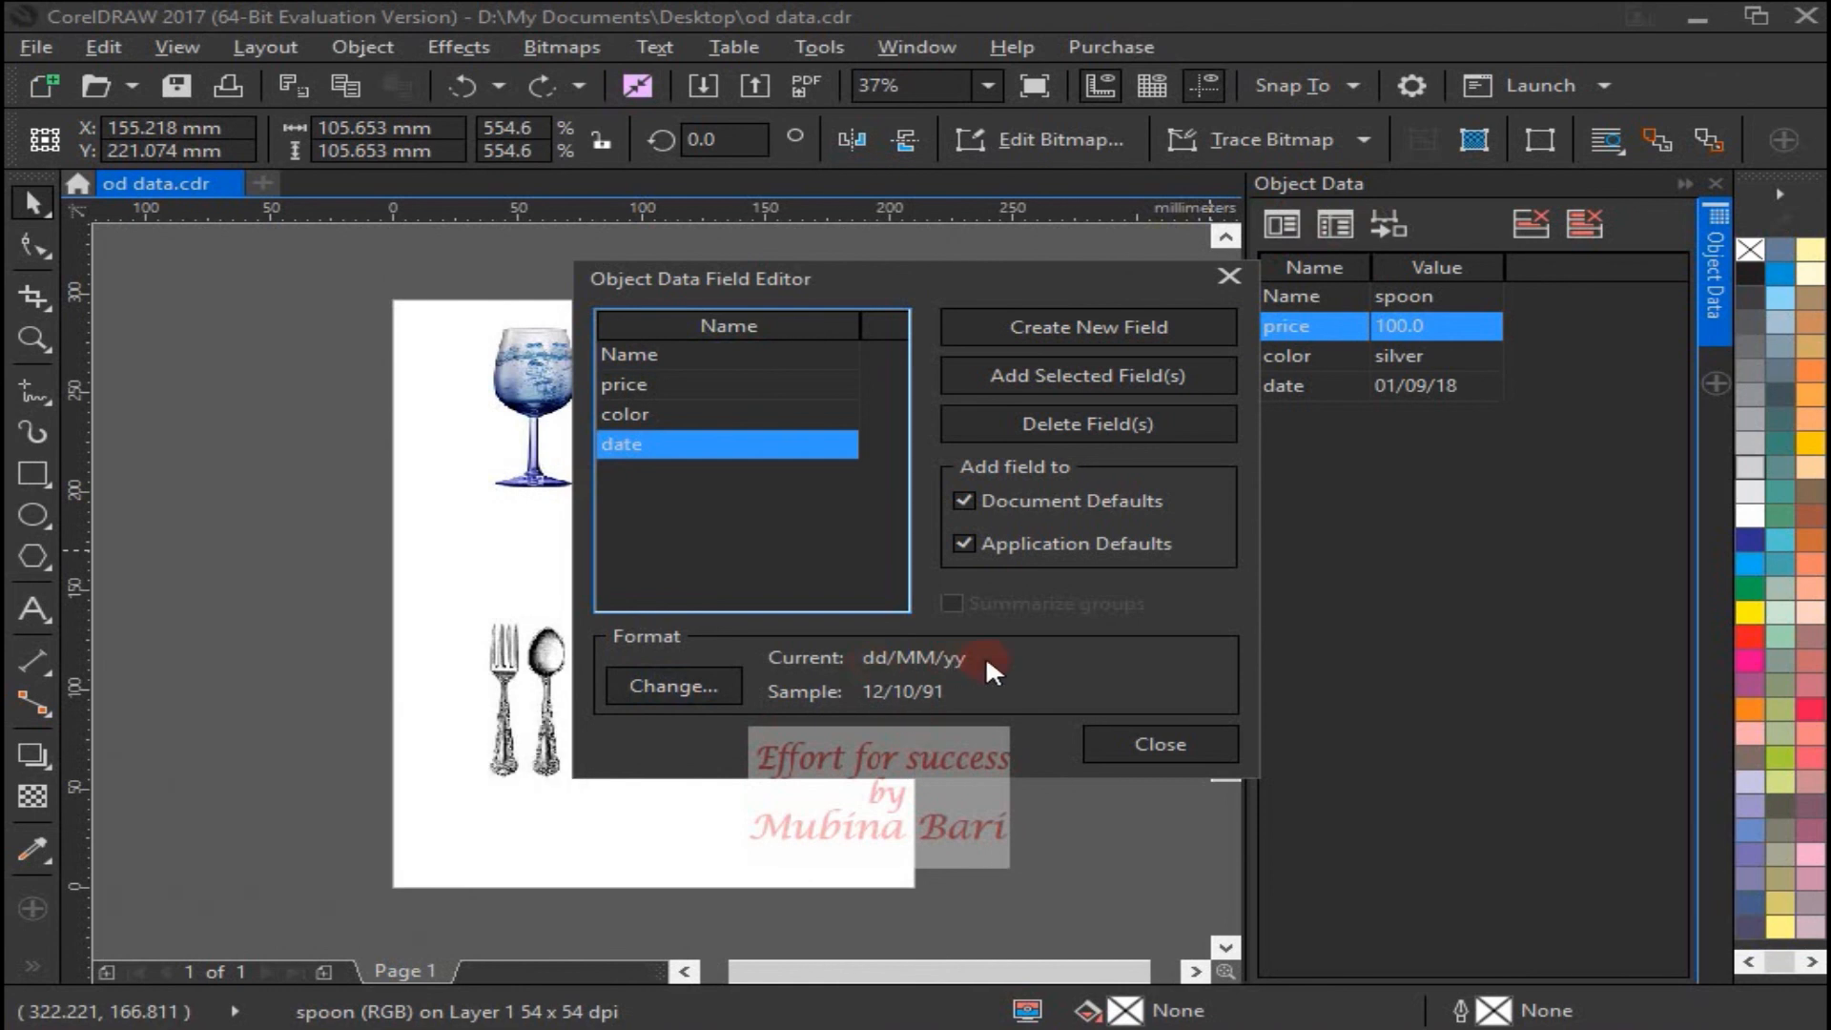
{"action": "left_click", "coordinate": [675, 685]}
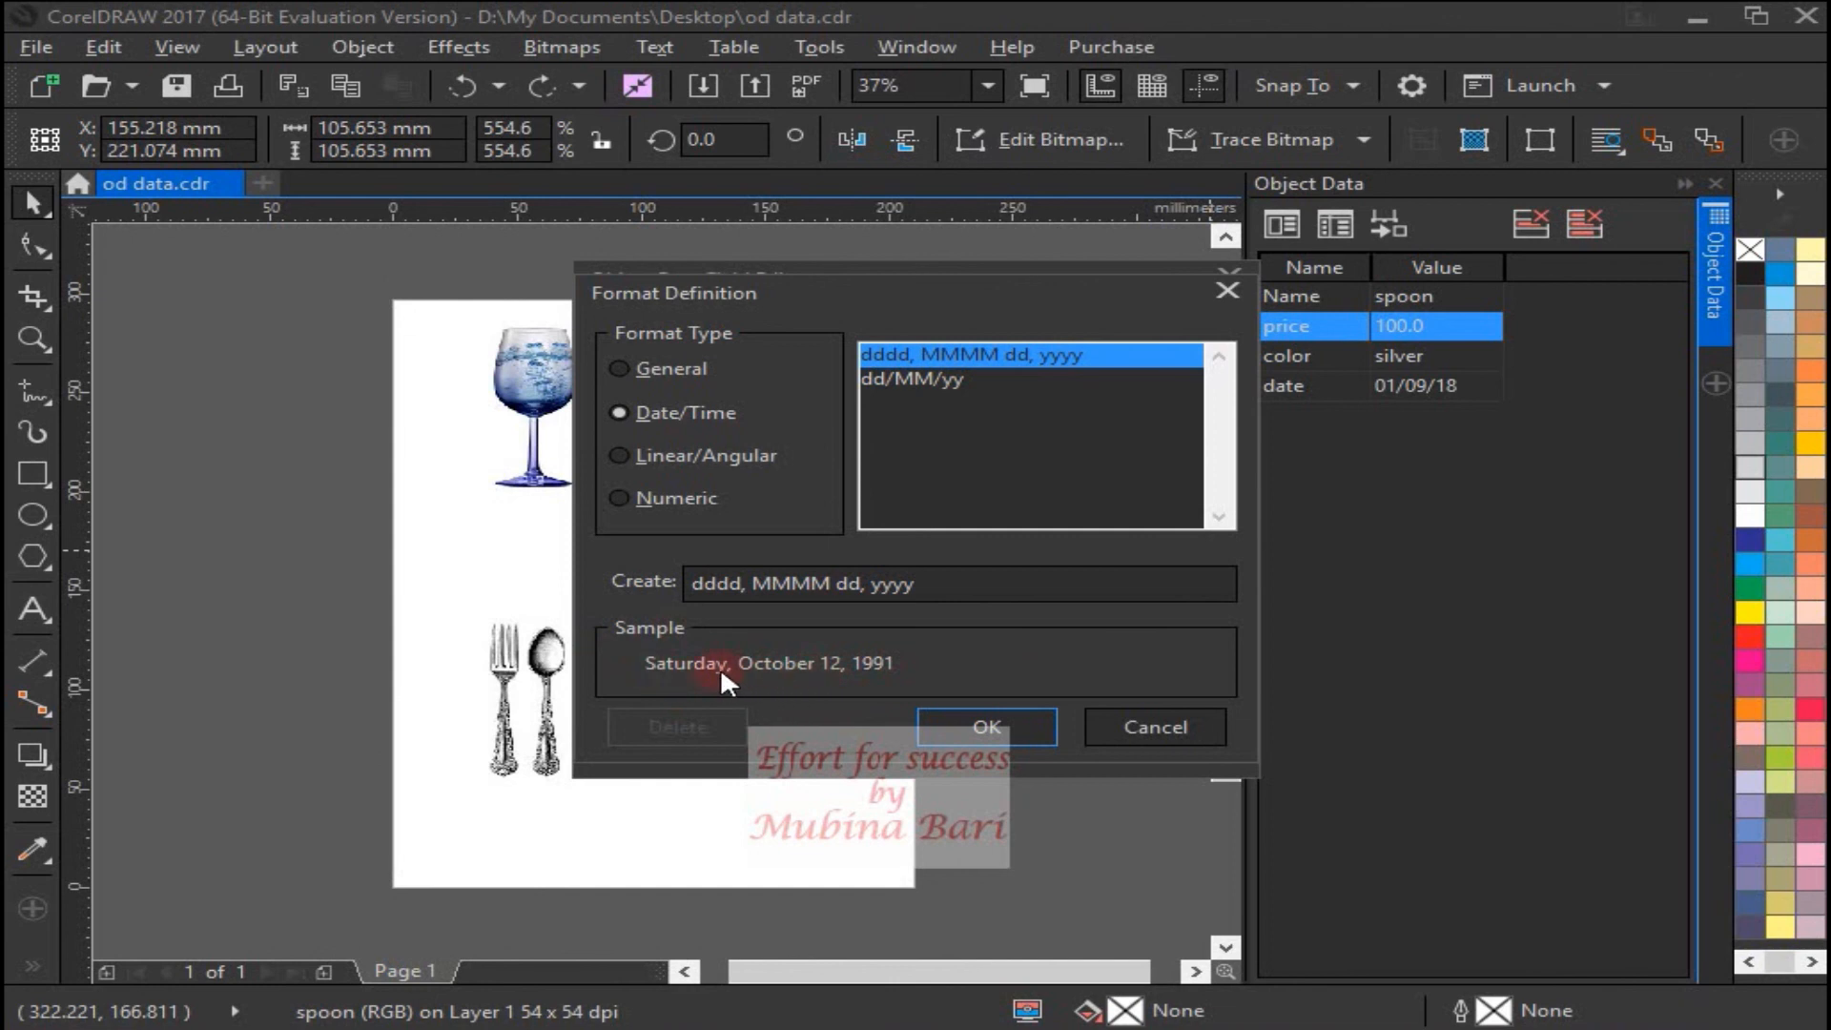
{"action": "left_click", "coordinate": [899, 386]}
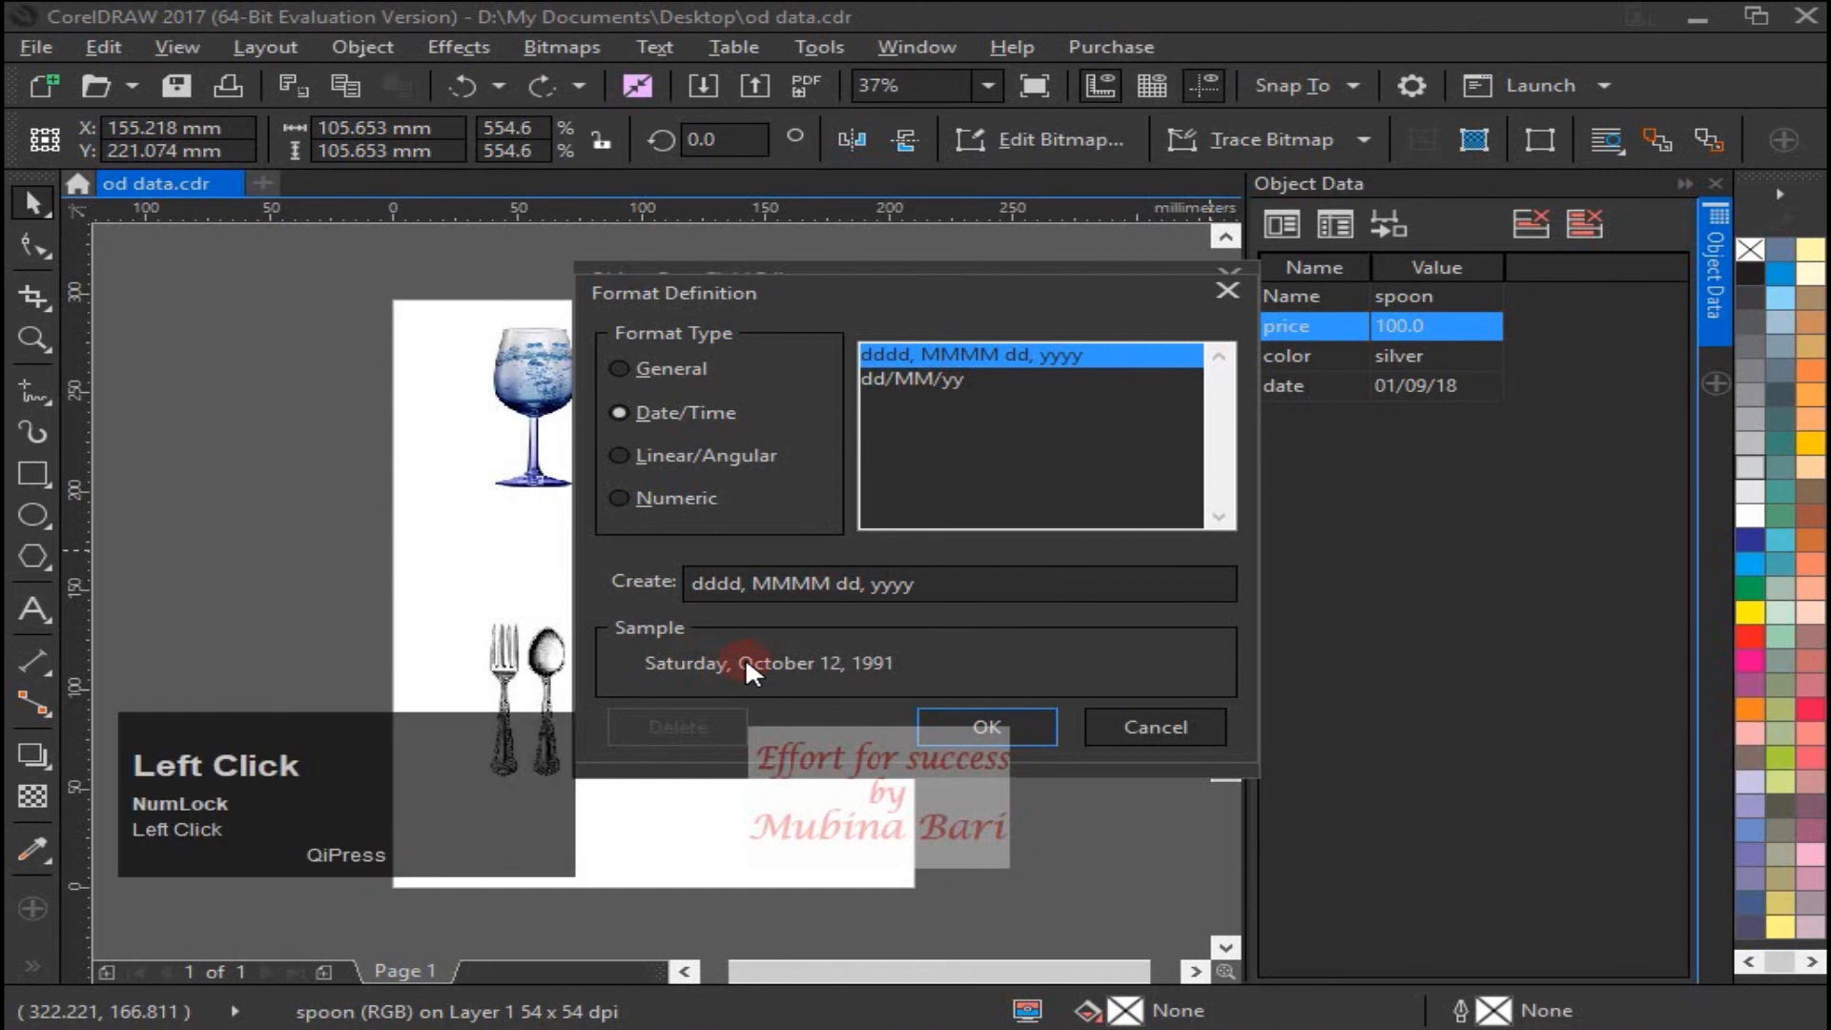
{"action": "left_click", "coordinate": [1005, 730]}
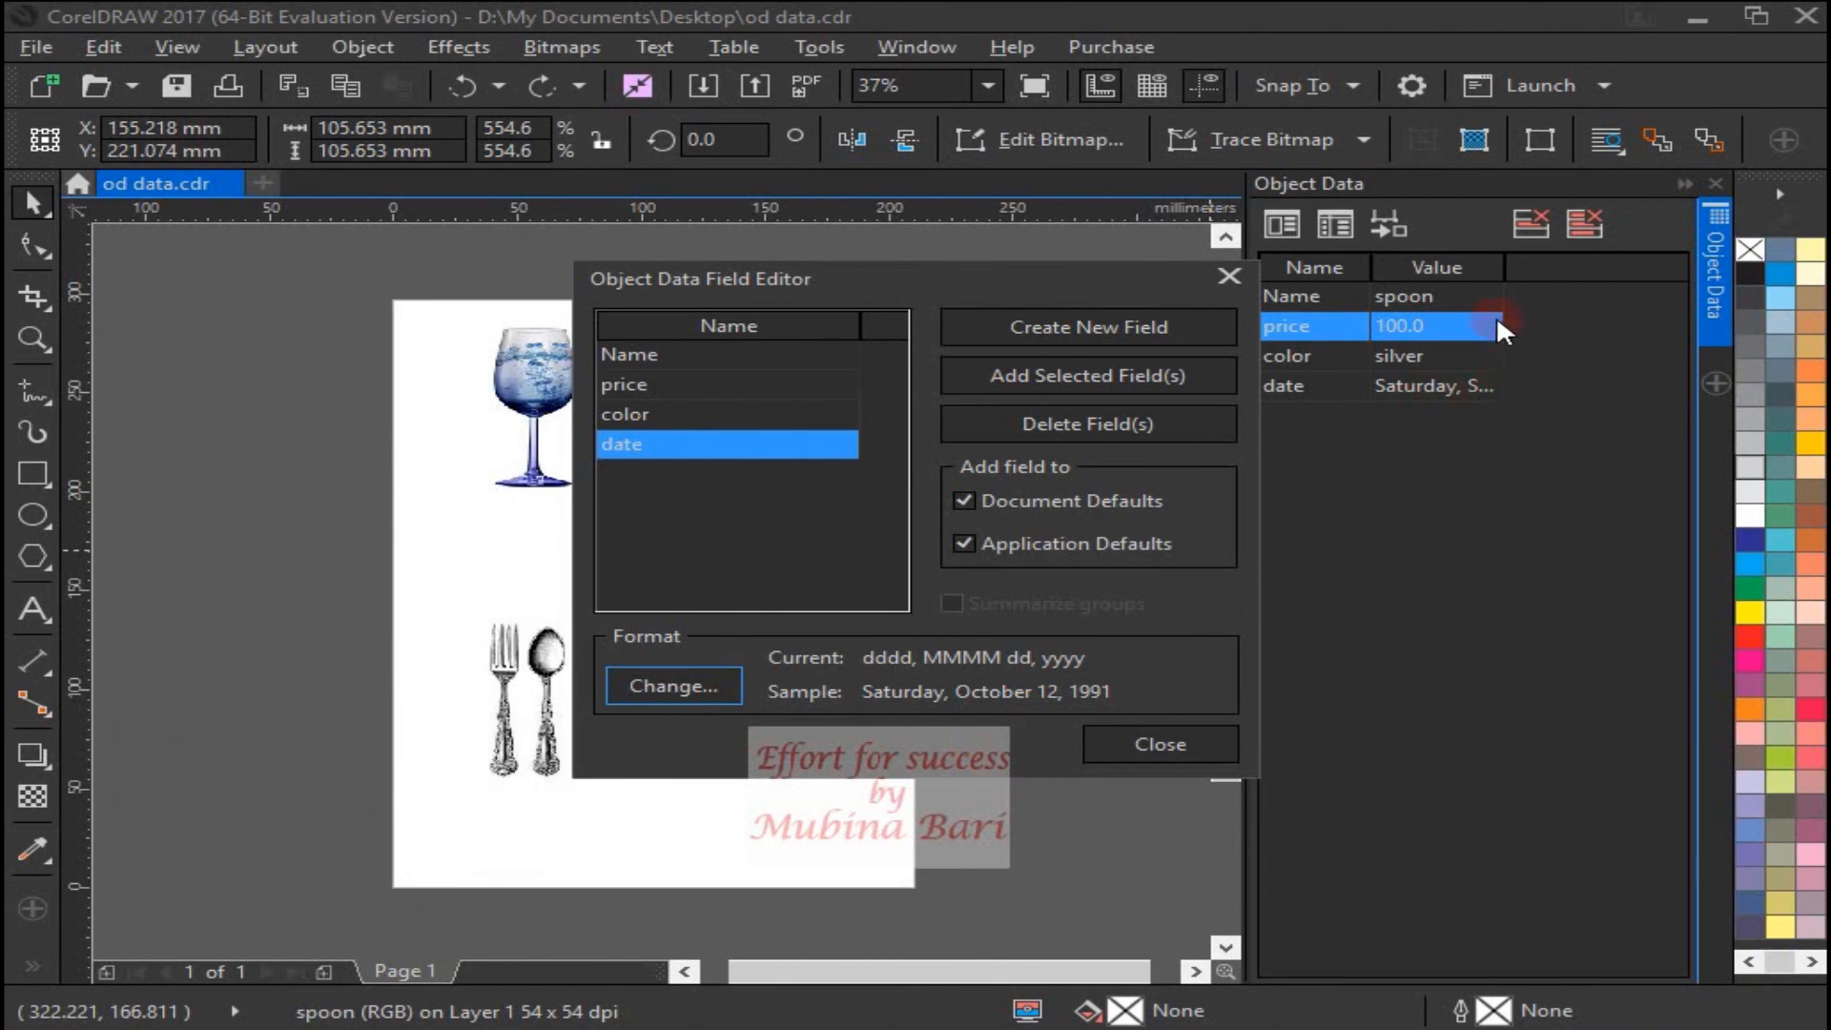
{"action": "left_click_drag", "start_coordinate": [1503, 267], "coordinate": [1611, 268]}
{"action": "left_click", "coordinate": [983, 469]}
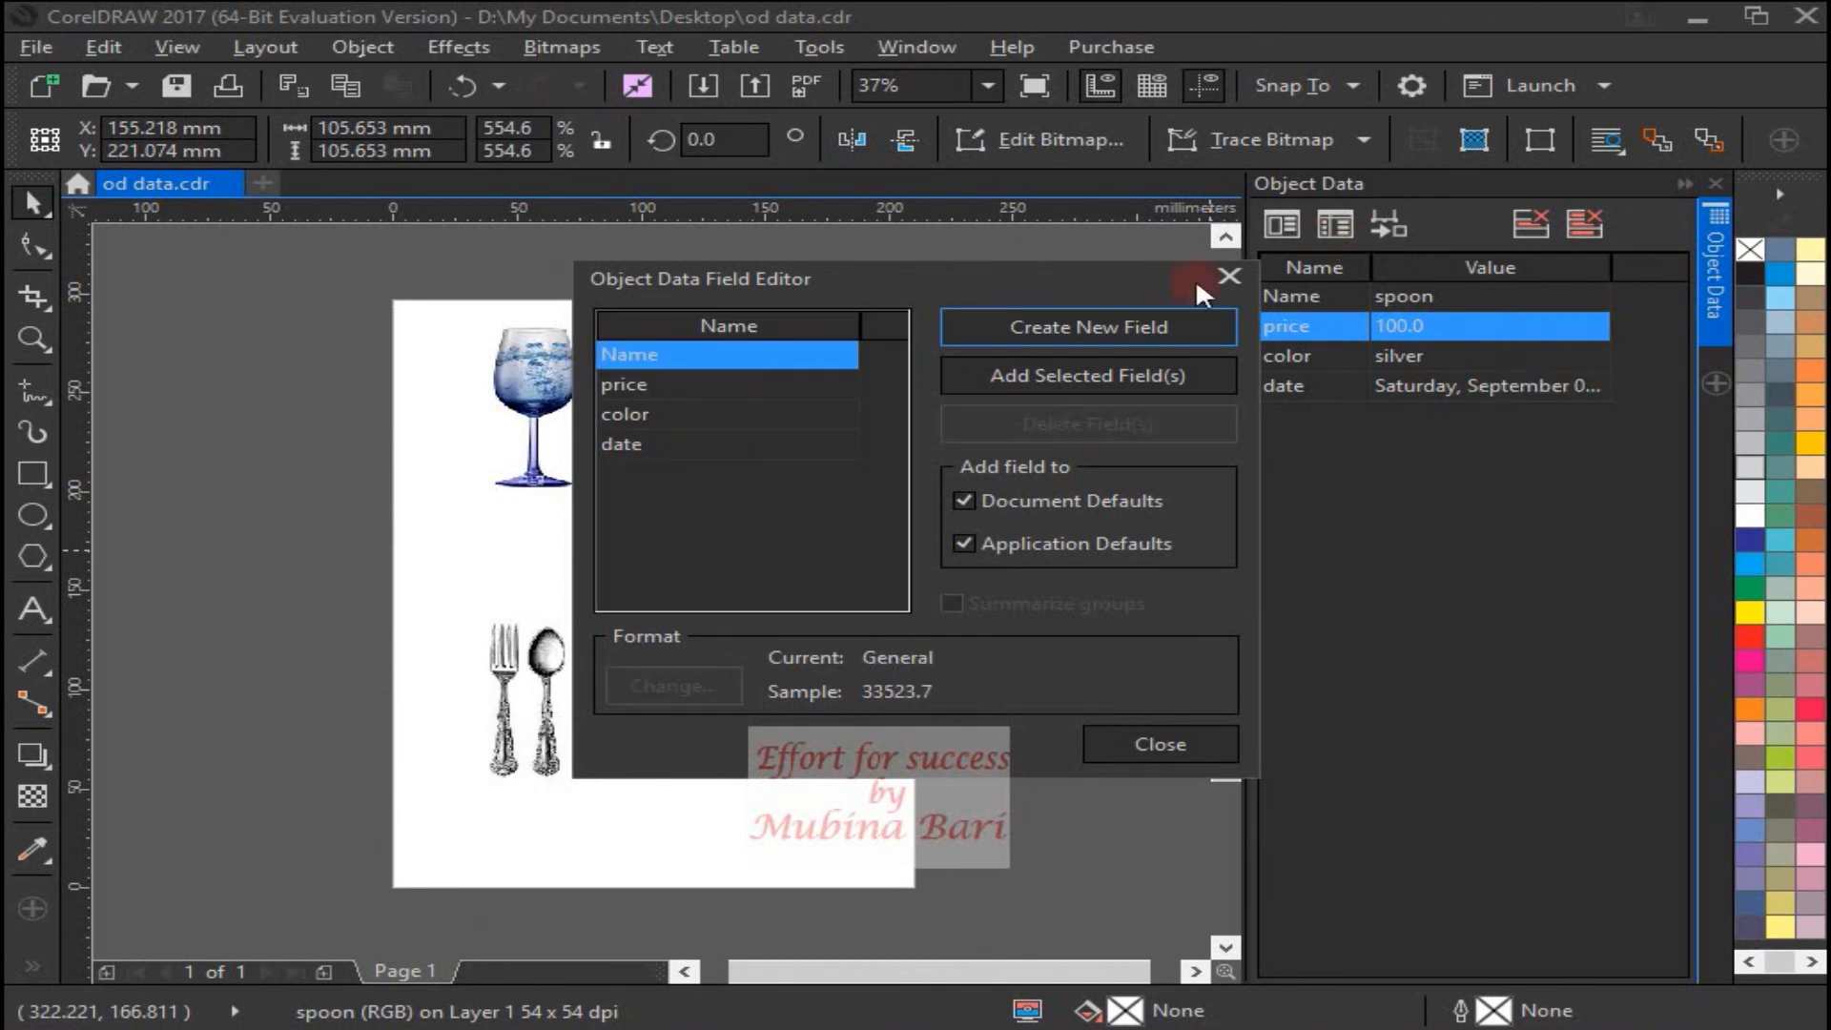
- Delete the date field from the field list and all objects in the document, and close the field editor
{"action": "left_click", "coordinate": [616, 454]}
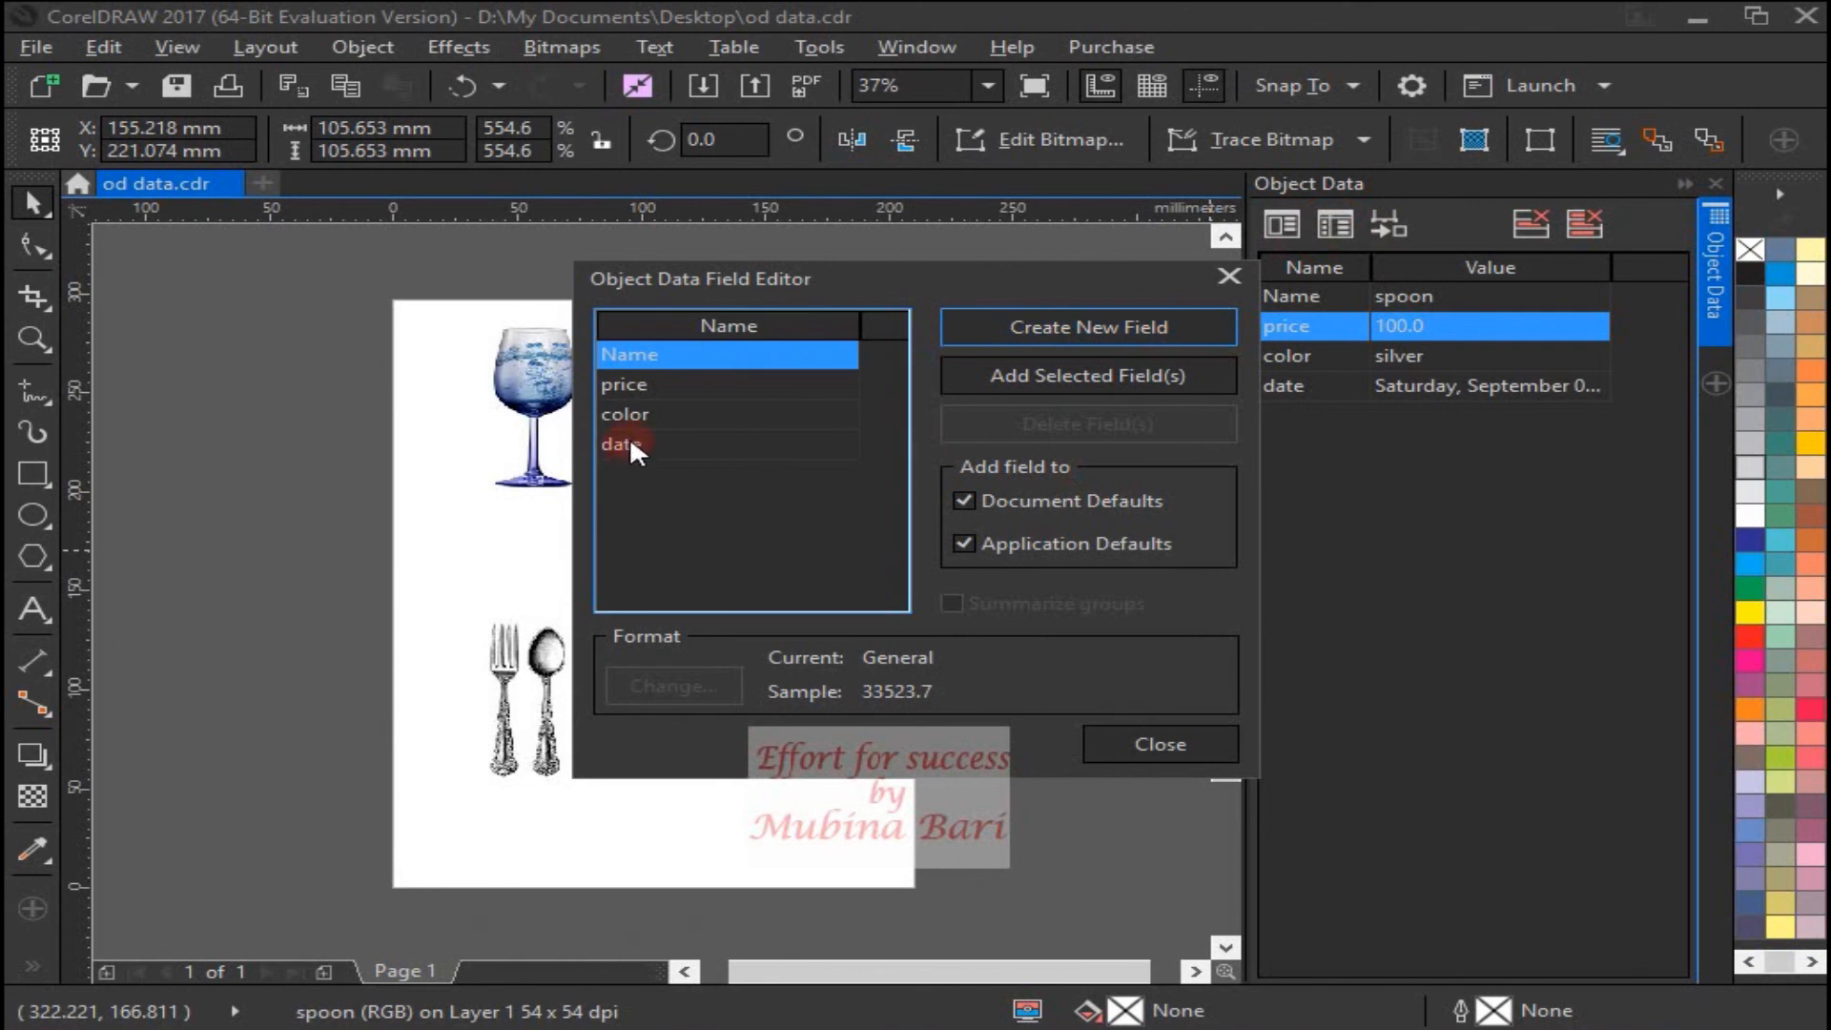
{"action": "left_click", "coordinate": [630, 441]}
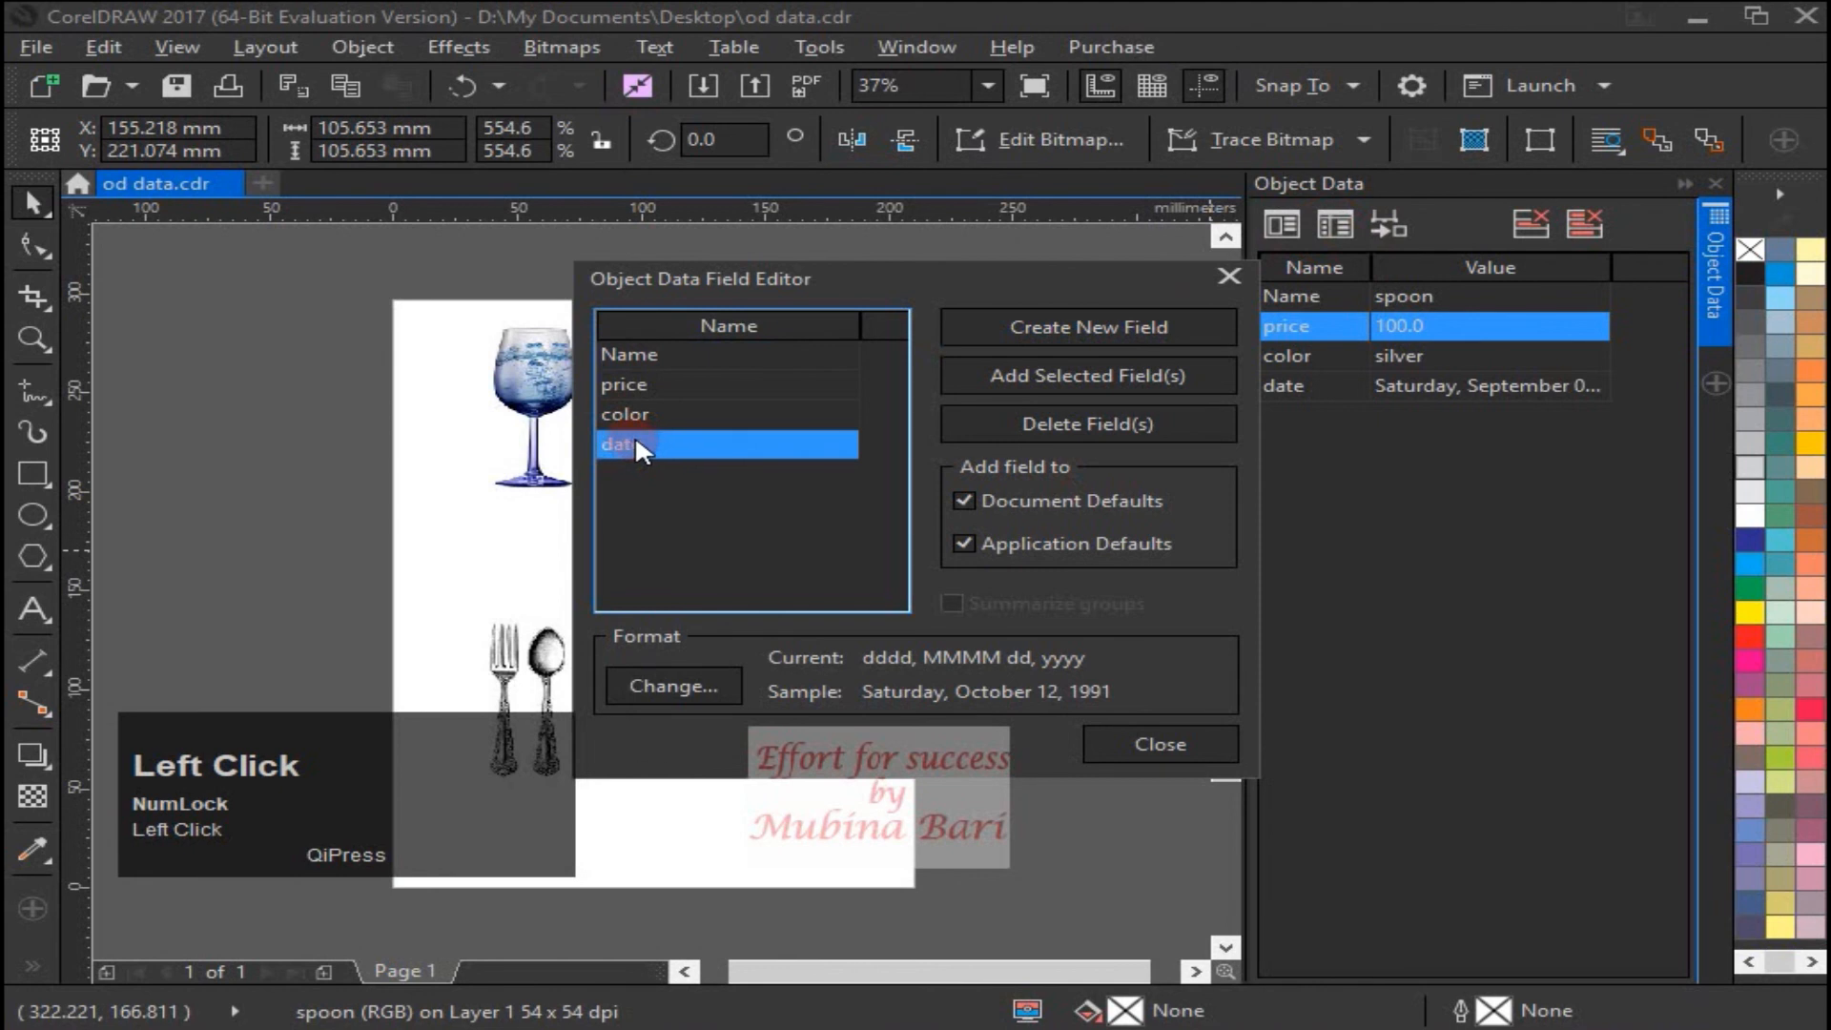
{"action": "left_click", "coordinate": [1052, 422]}
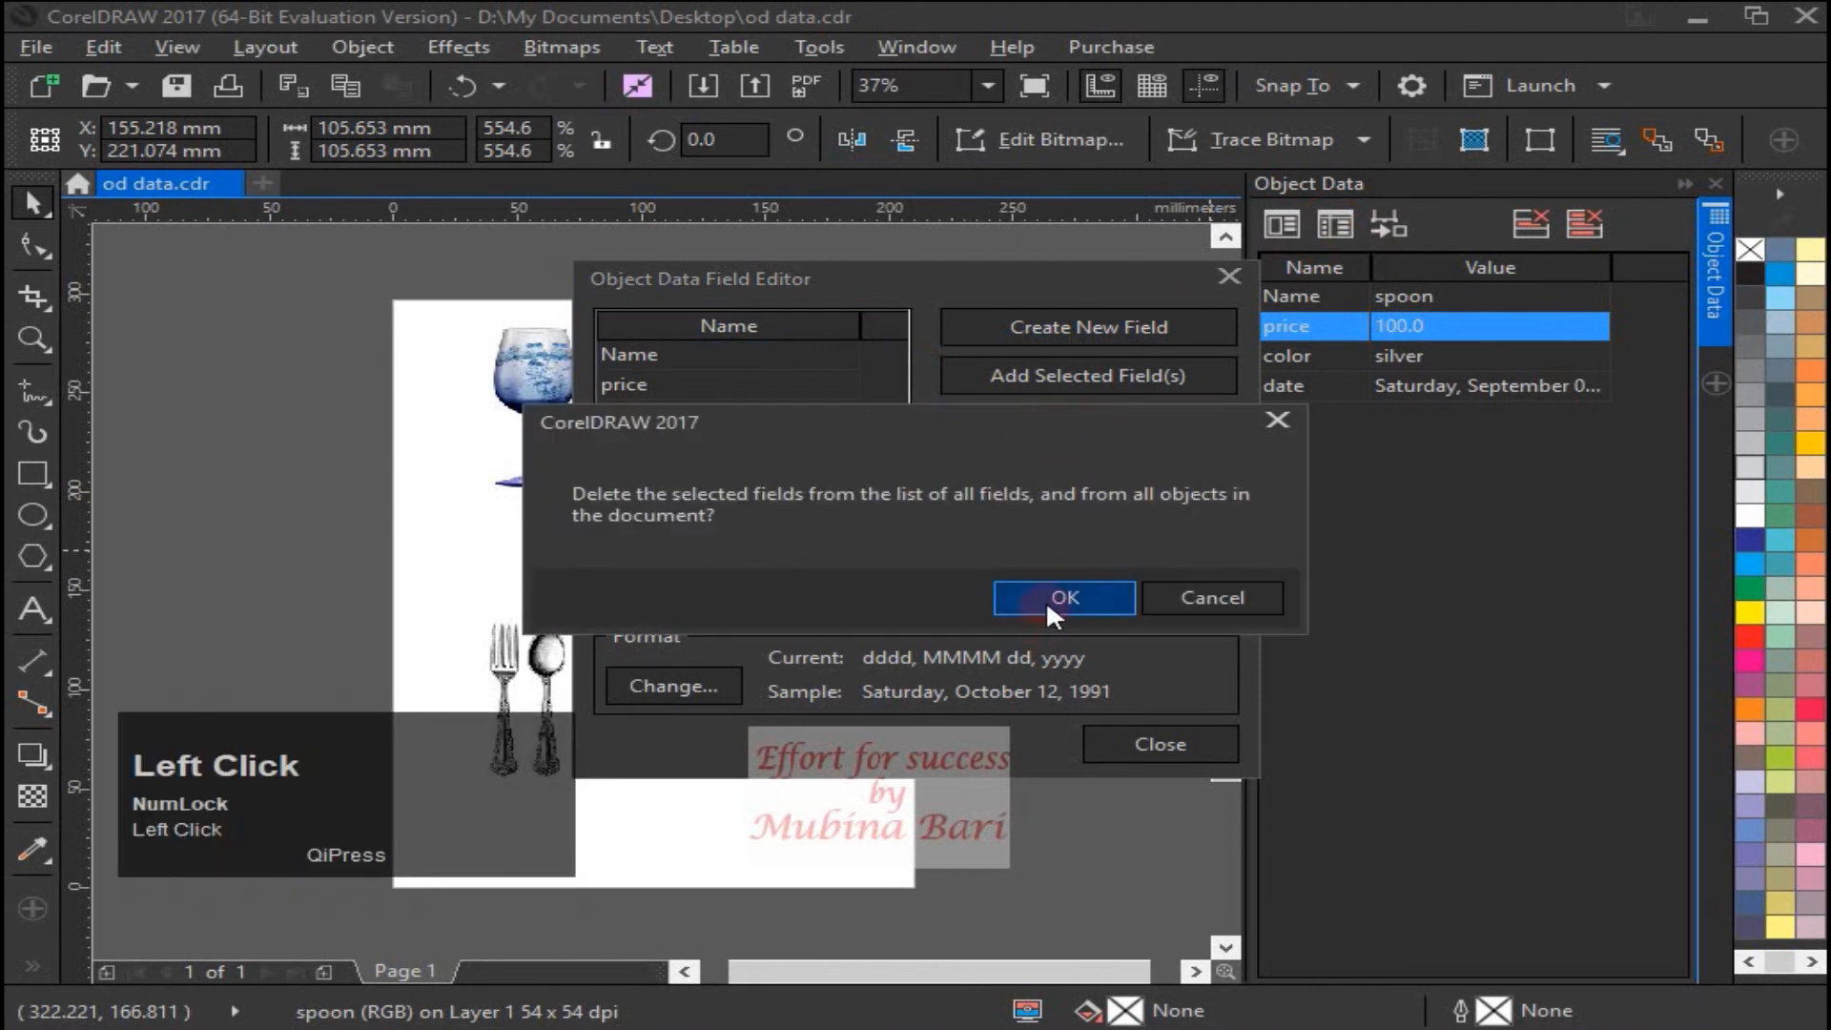
{"action": "left_click", "coordinate": [1055, 599]}
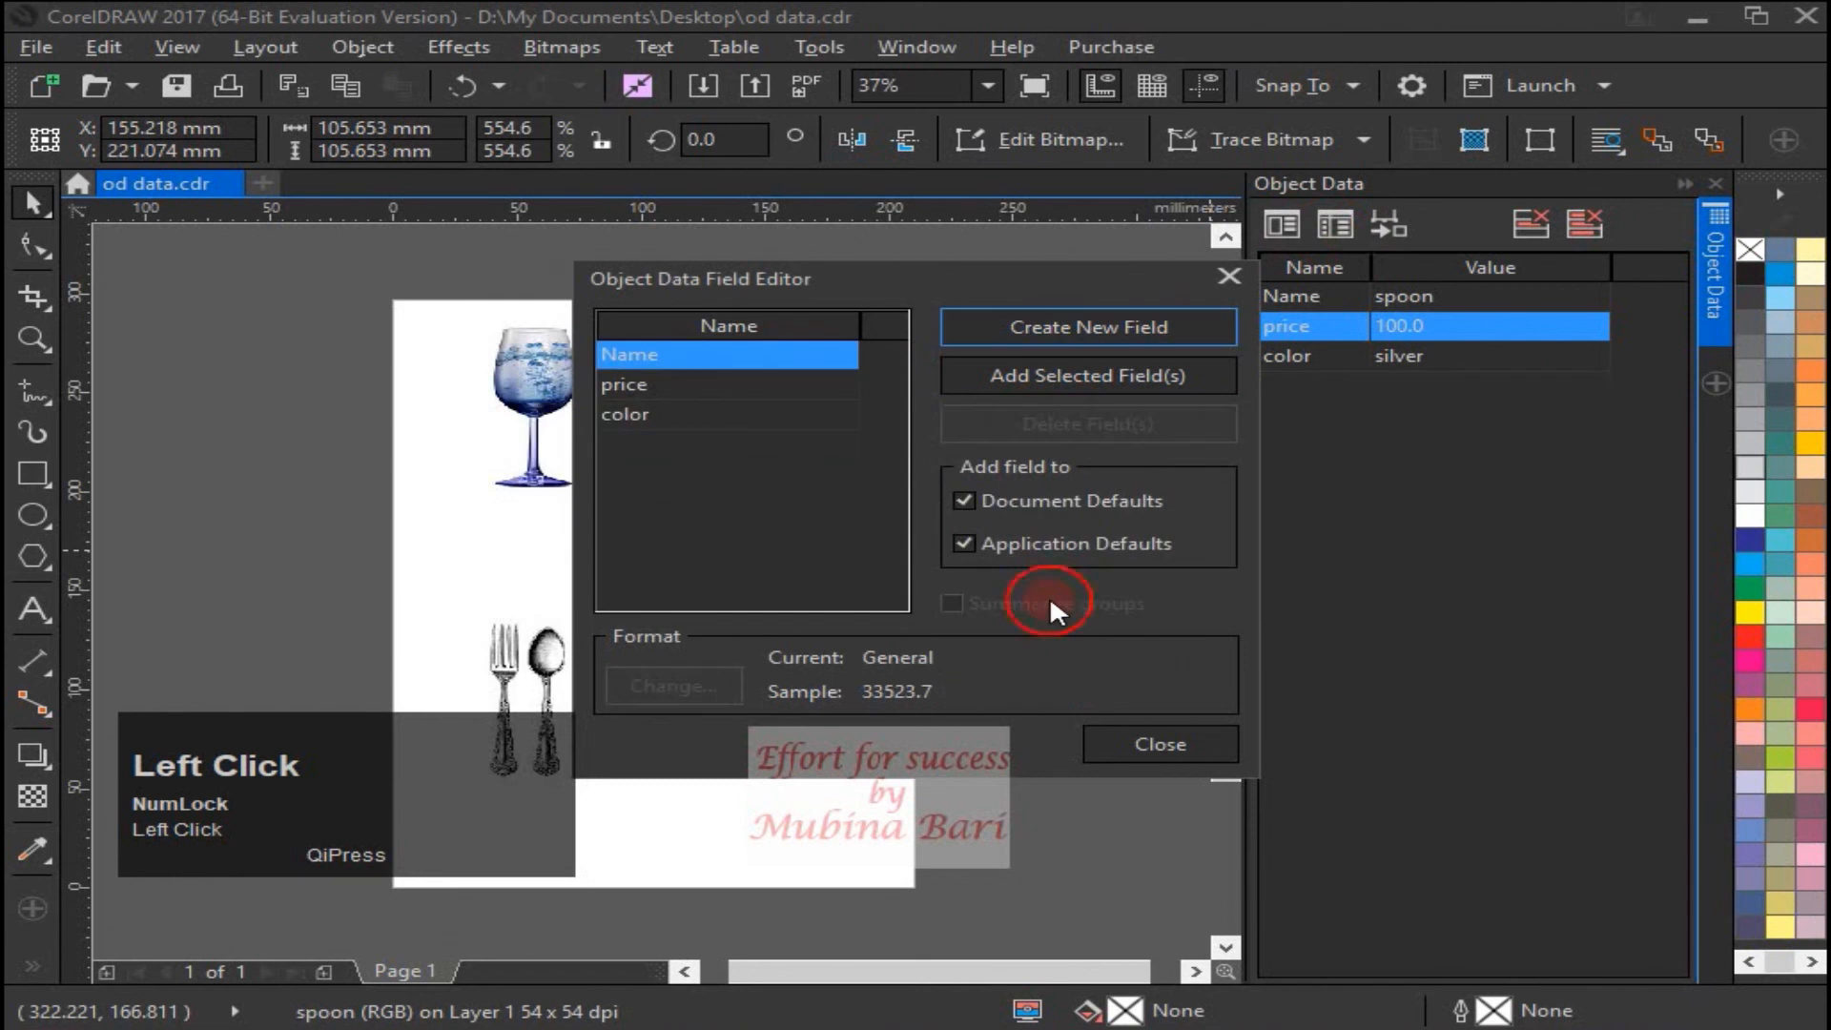
{"action": "left_click", "coordinate": [1229, 276]}
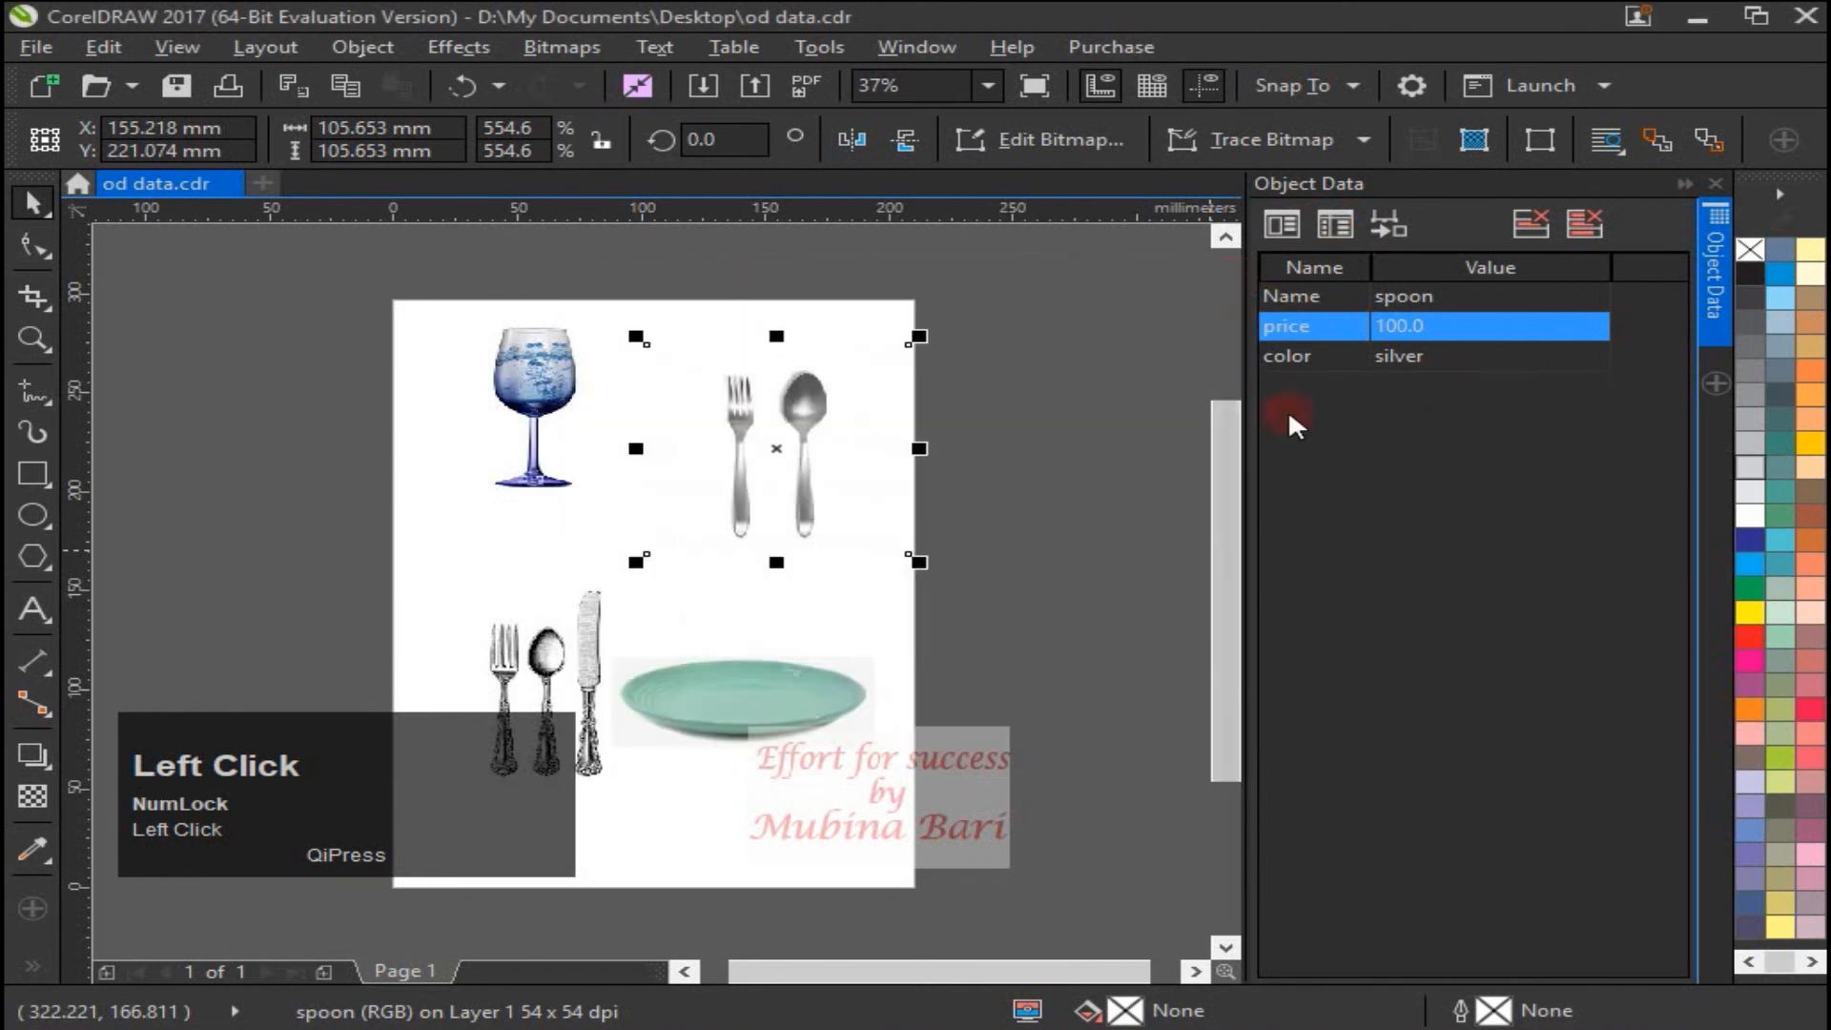
- Check the remaining data fields of the glass, the plate and the three-piece cutlery bitmap in turn
{"action": "left_click", "coordinate": [551, 380]}
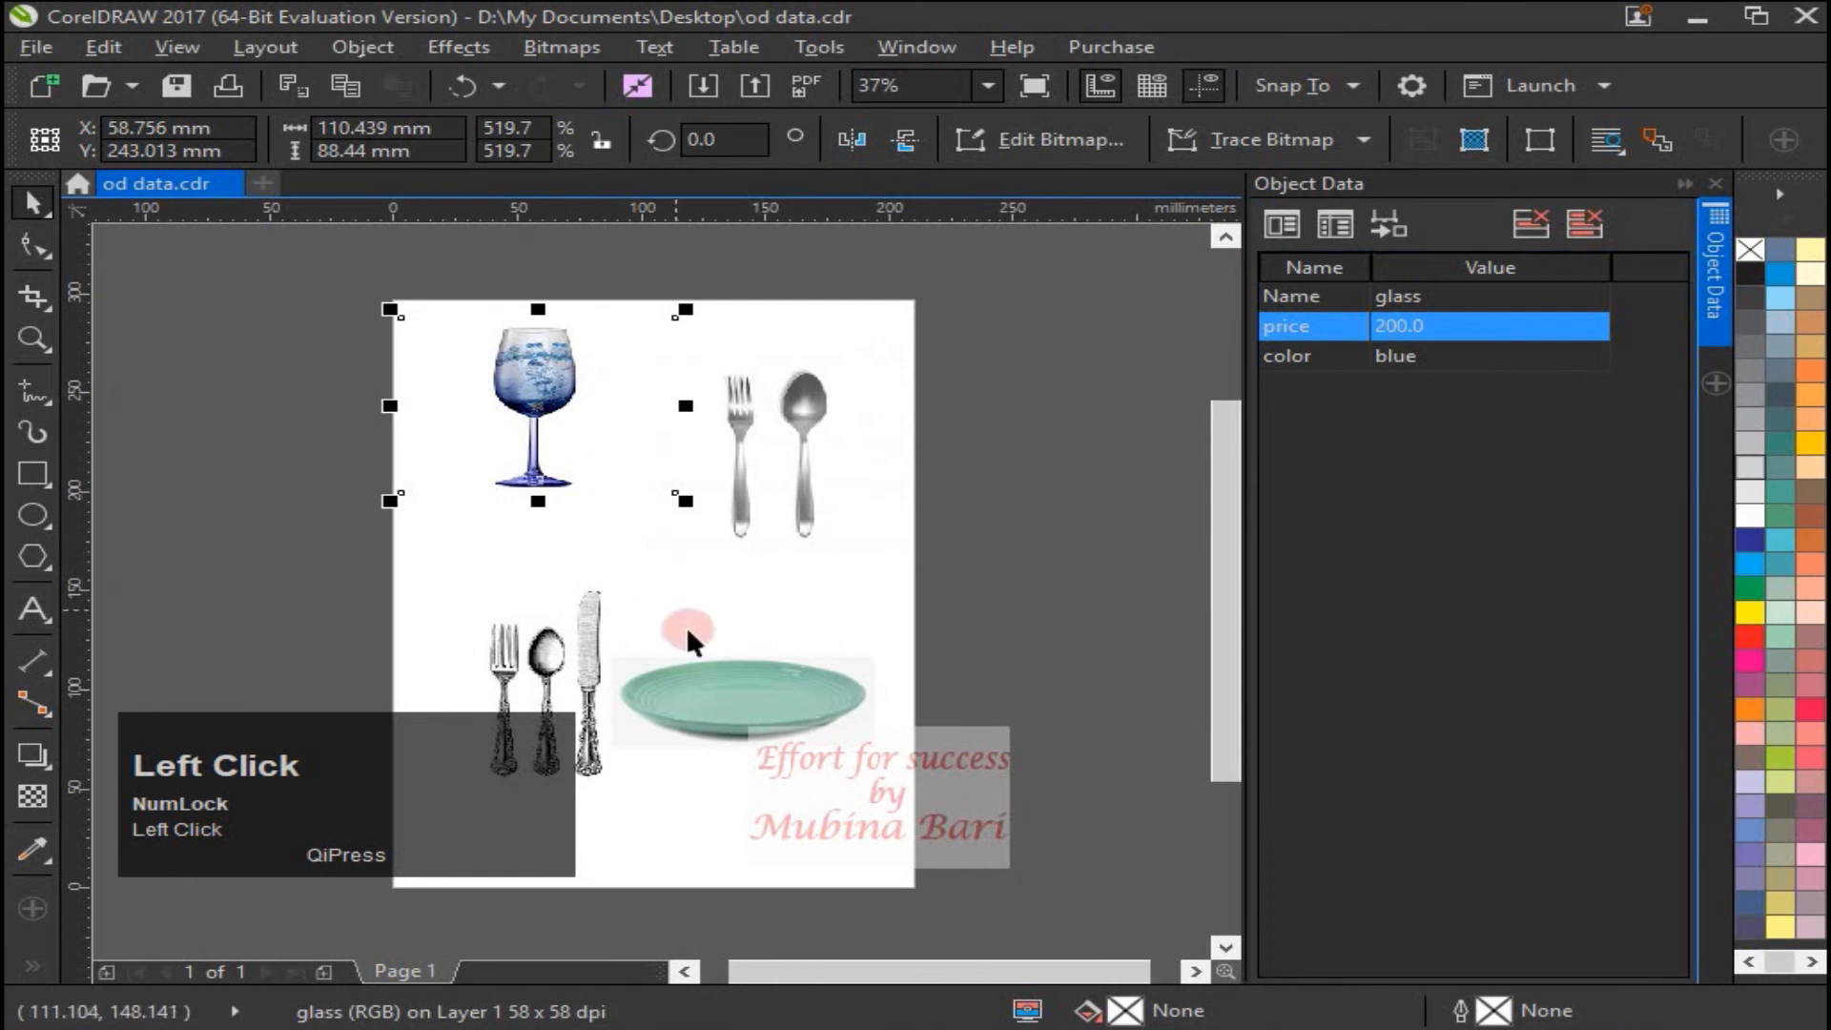
{"action": "left_click", "coordinate": [728, 703]}
{"action": "left_click", "coordinate": [579, 675]}
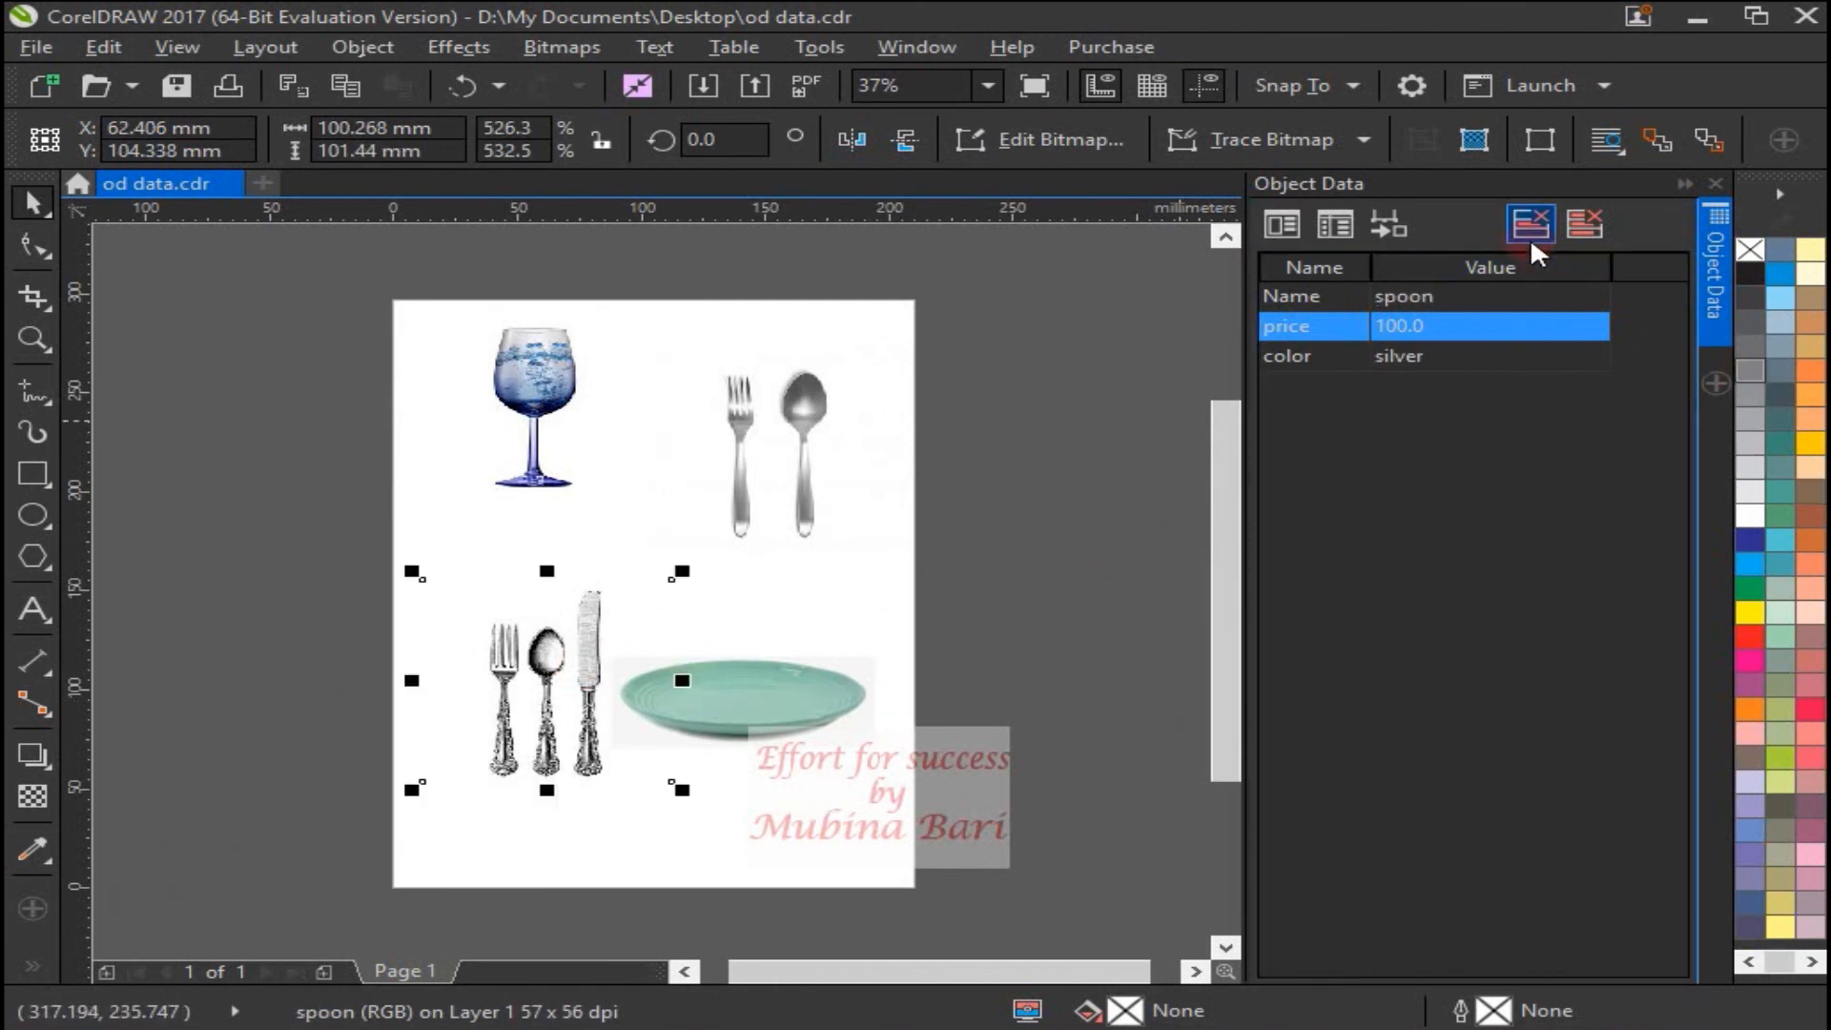
{"action": "left_click", "coordinate": [1343, 238]}
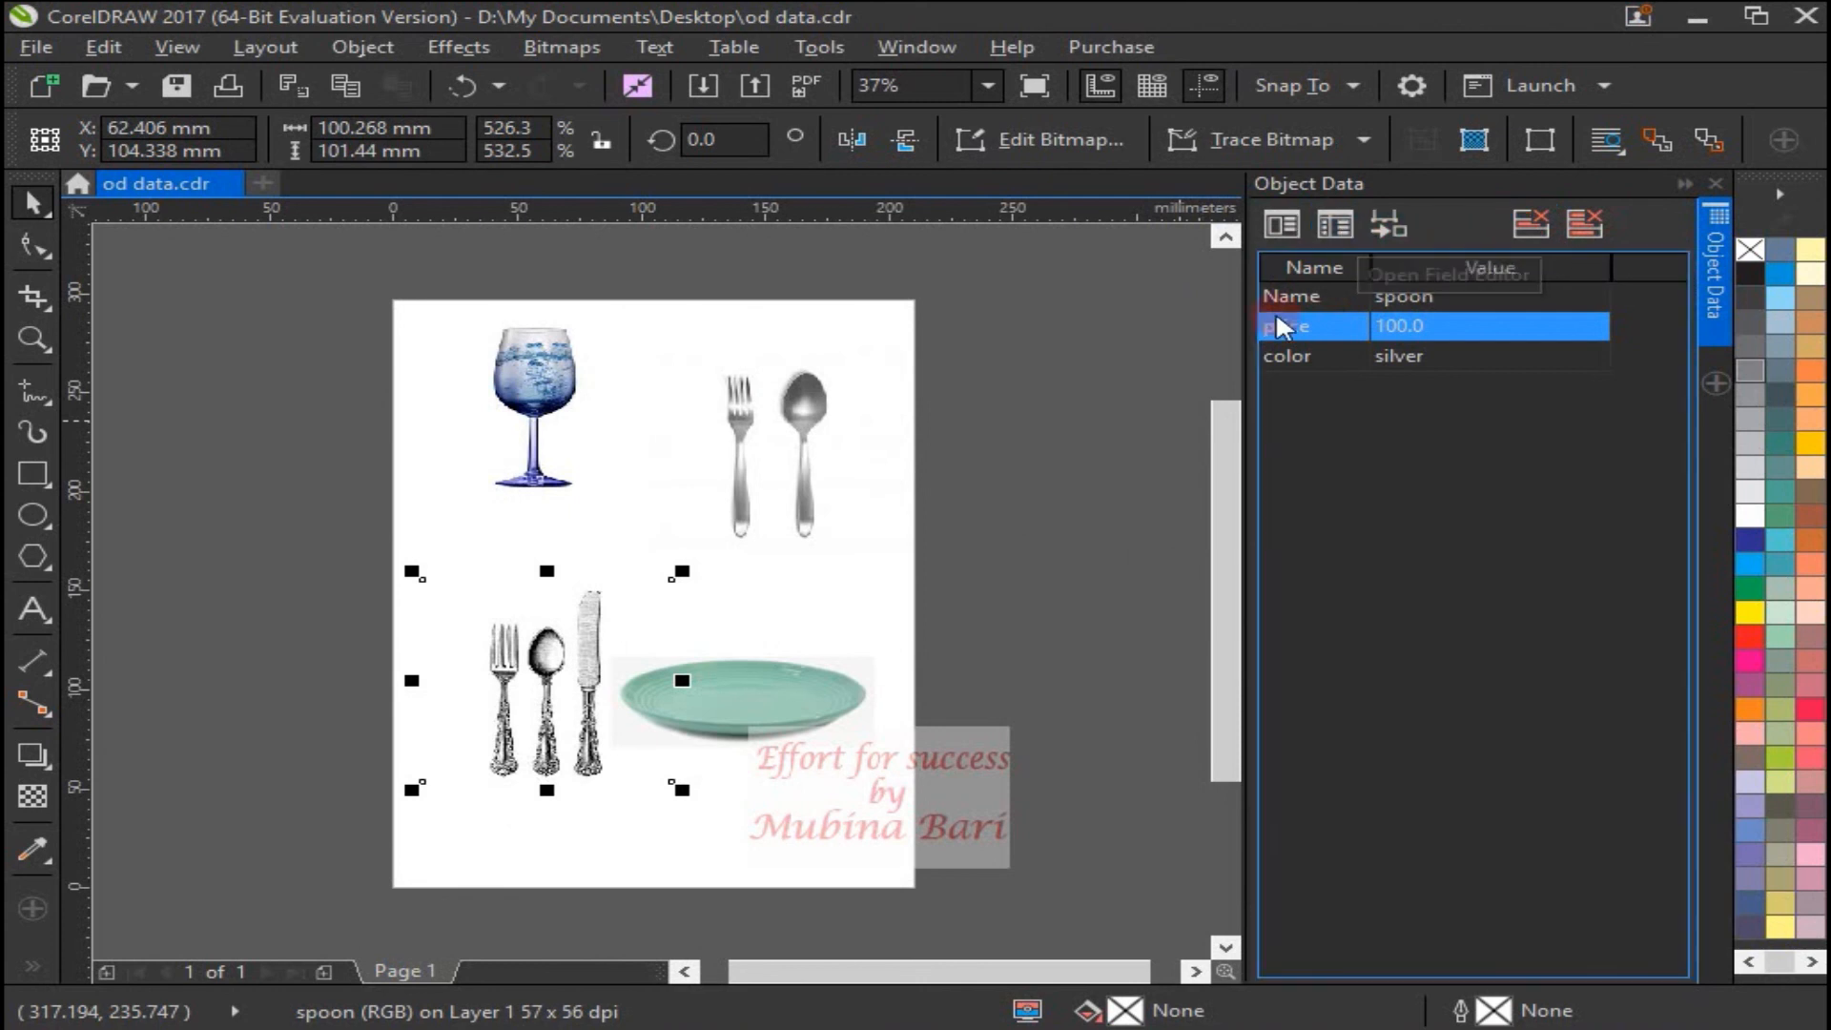
{"action": "left_click", "coordinate": [1460, 252]}
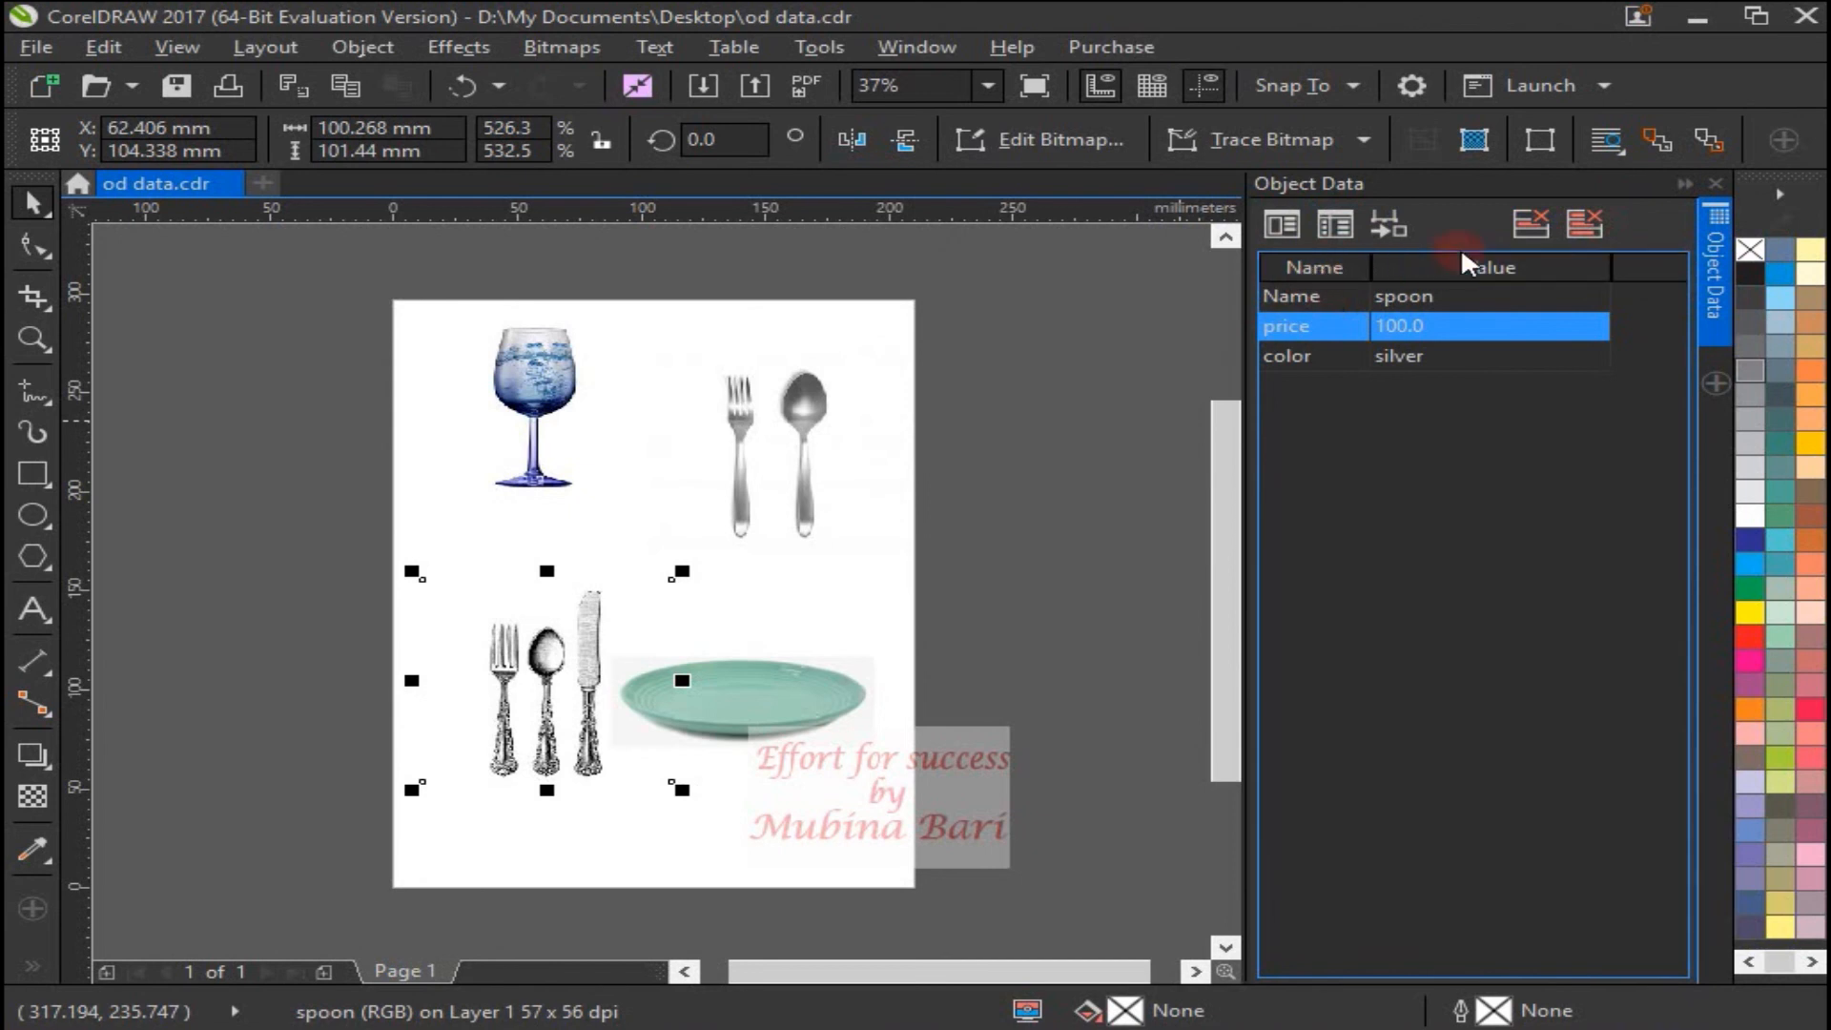
{"action": "left_click", "coordinate": [1135, 428]}
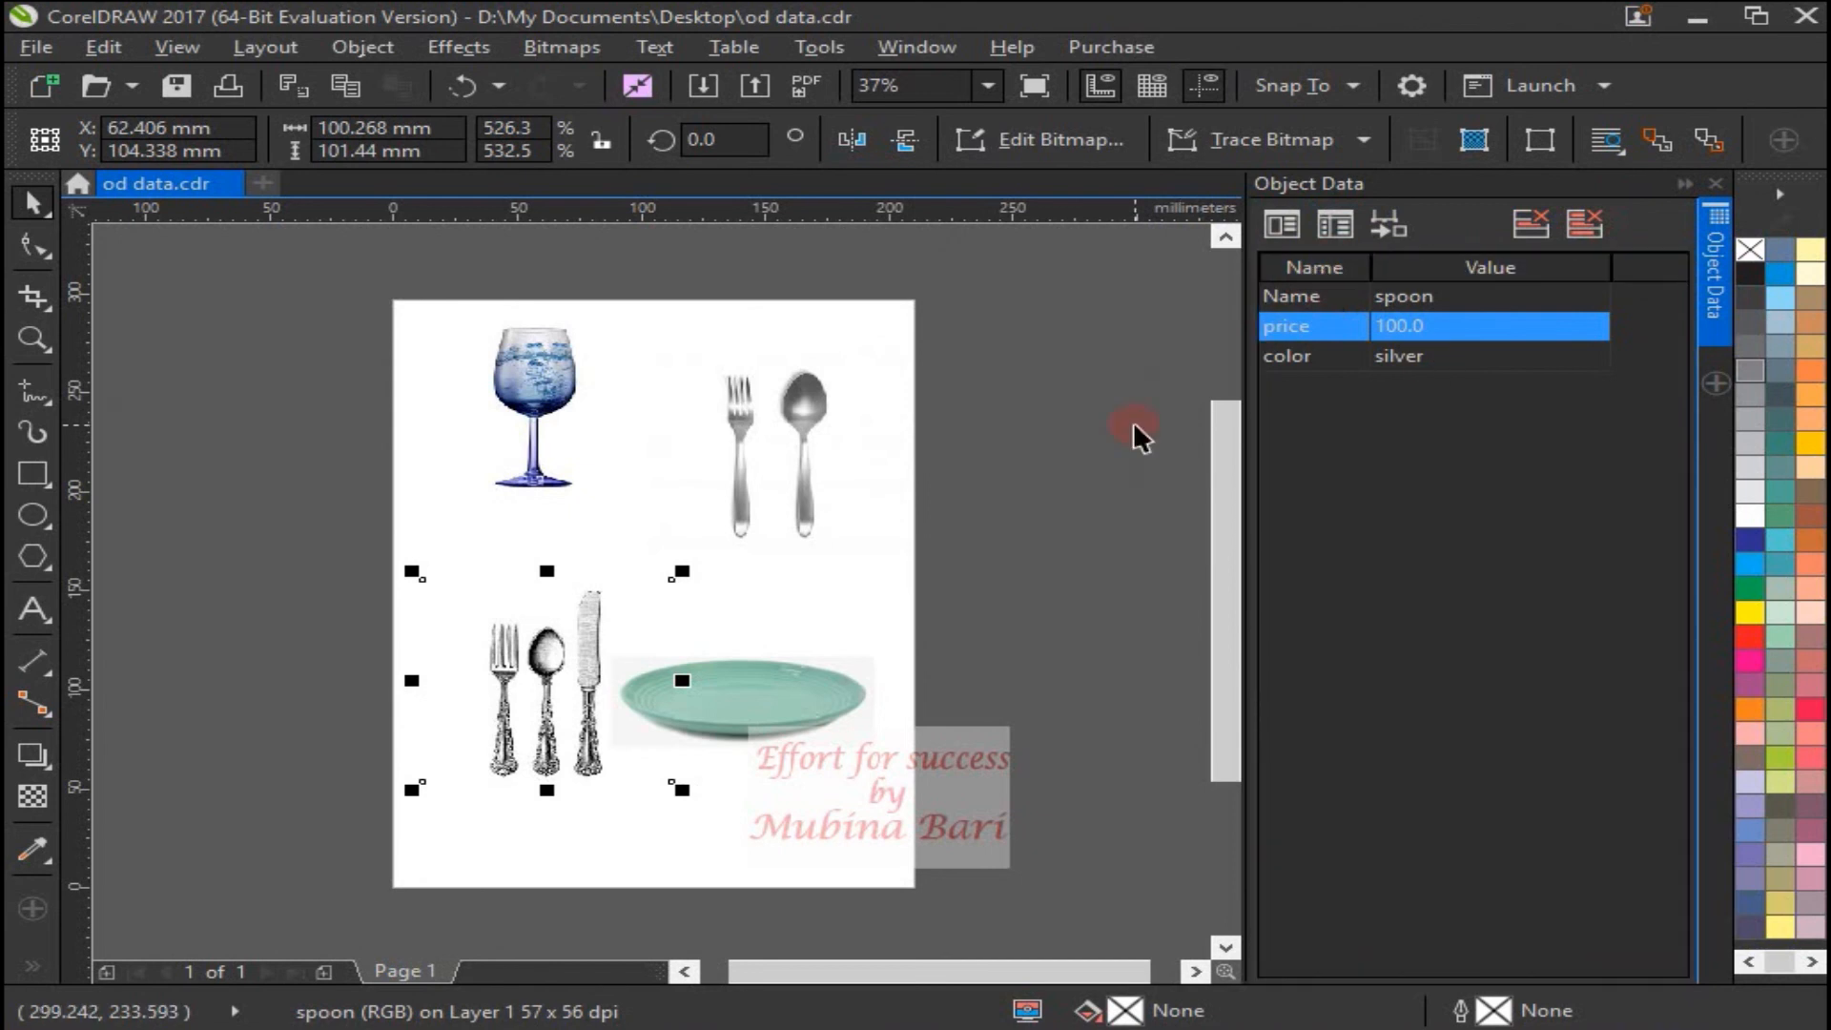